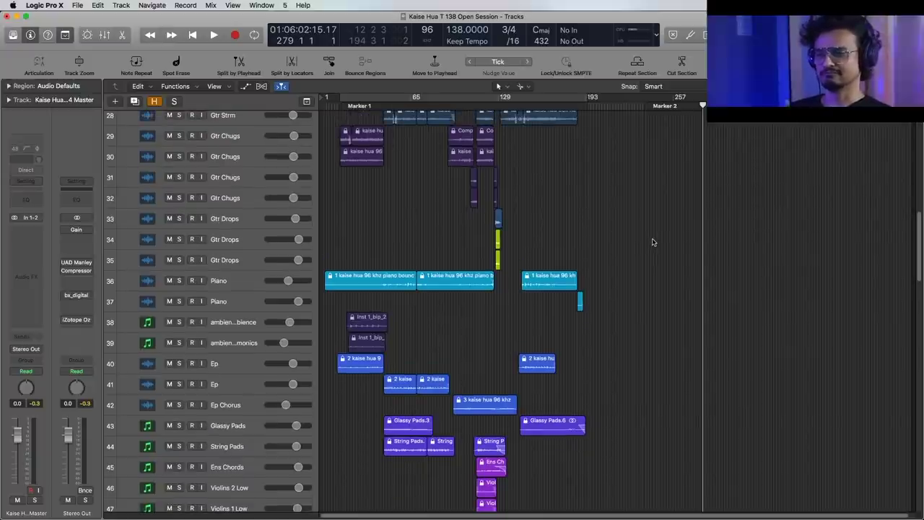
# - Select the kaise hua unmix track at the end of the track list and expand its region parameters
pyautogui.moveTo(921, 249); pyautogui.dragTo(921, 144)
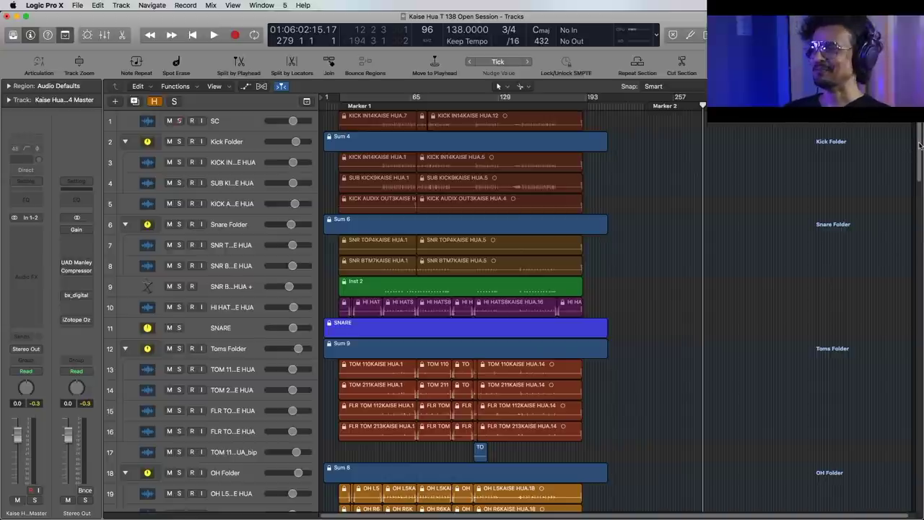
pyautogui.scroll(-20, 919, 146)
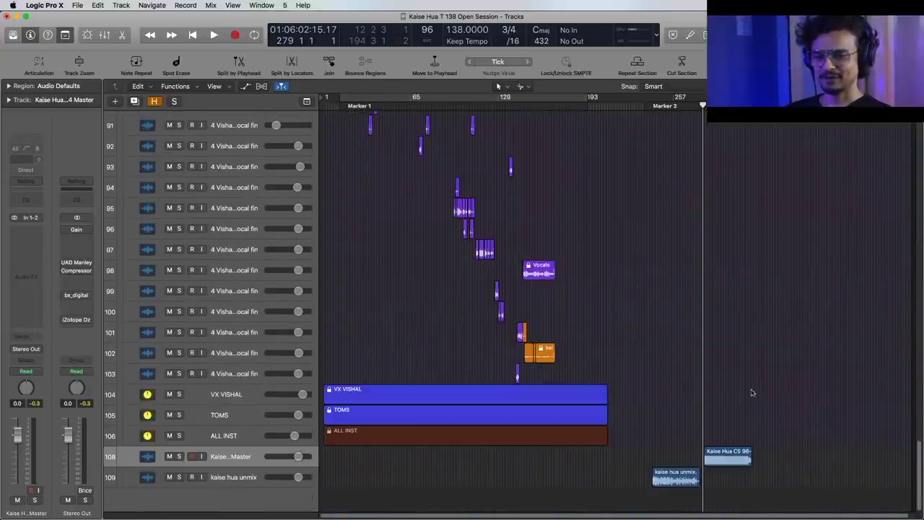
pyautogui.press('super+Right')
pyautogui.press('super+Right')
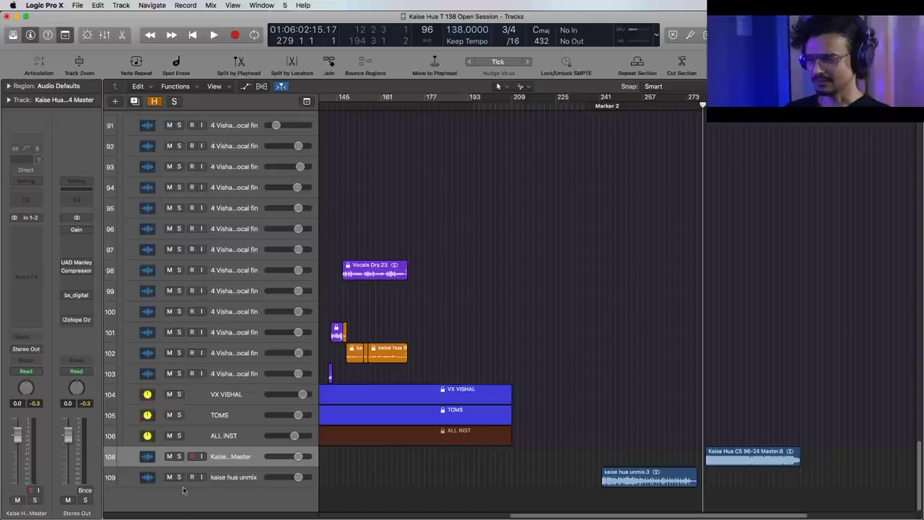
pyautogui.click(183, 483)
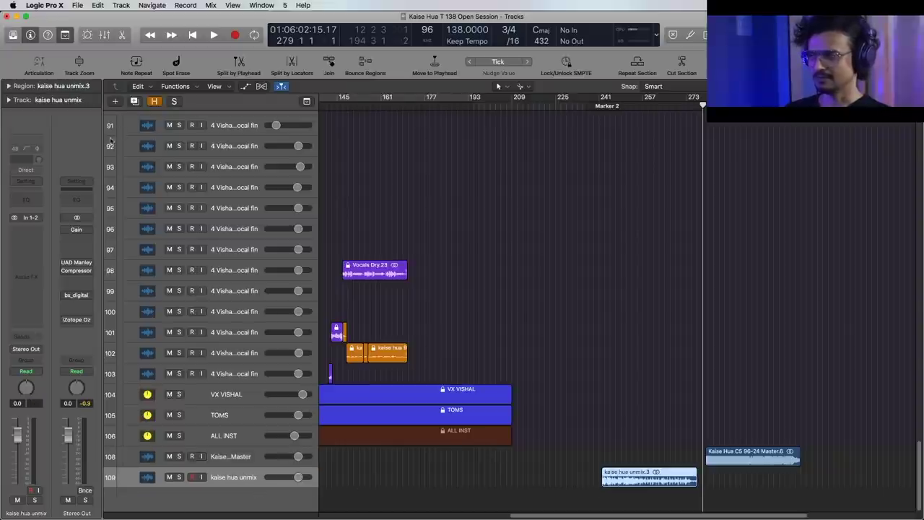
pyautogui.click(8, 86)
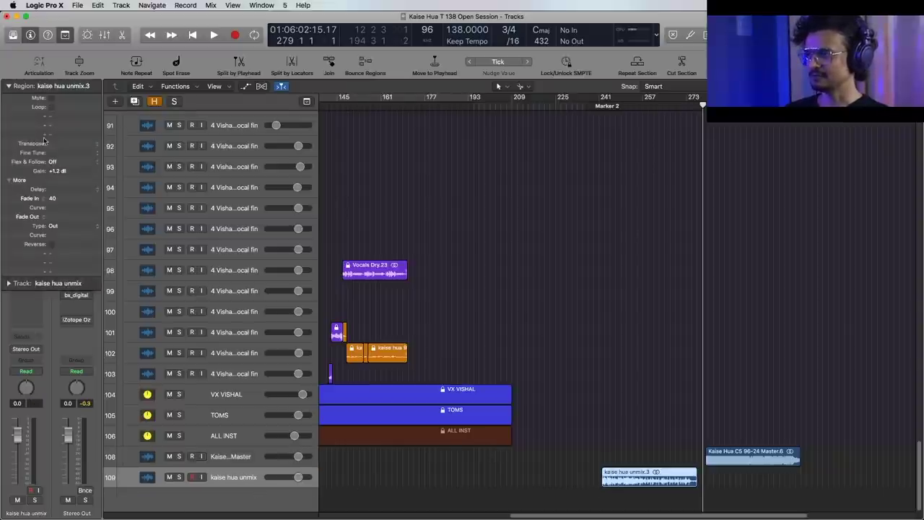
# - Place the playhead at bar 241 and play the kaise hua unmix region
pyautogui.click(671, 185)
pyautogui.moveTo(597, 108); pyautogui.dragTo(595, 108)
pyautogui.press('super+Right')
pyautogui.press('super+Right')
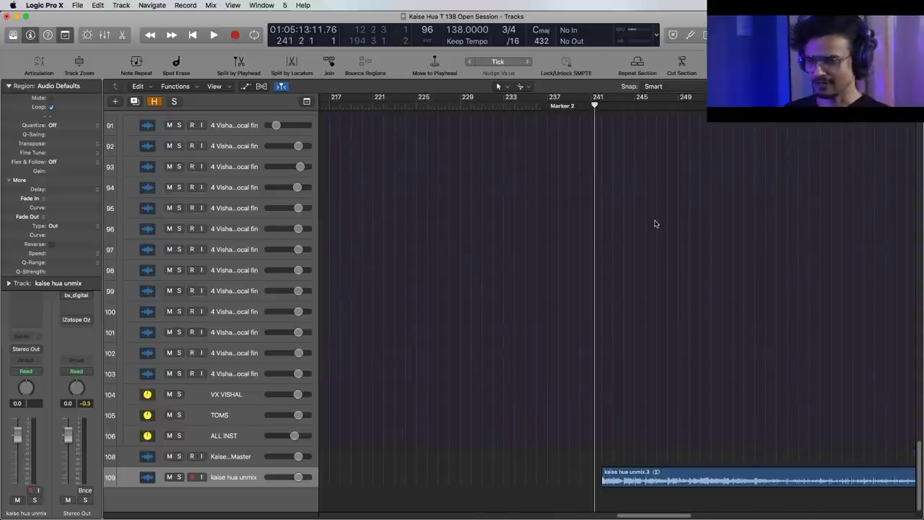
pyautogui.press('super+Left')
pyautogui.press('super+Left')
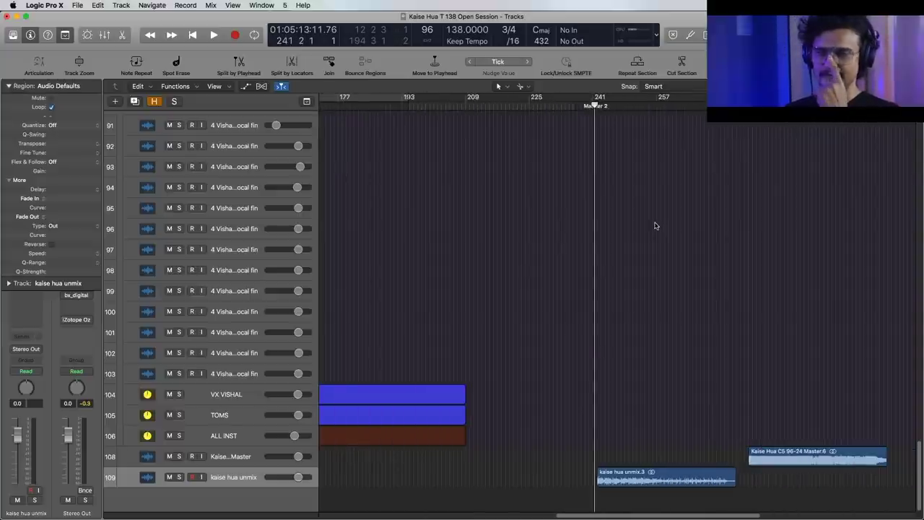
pyautogui.hscroll(3, 661, 242)
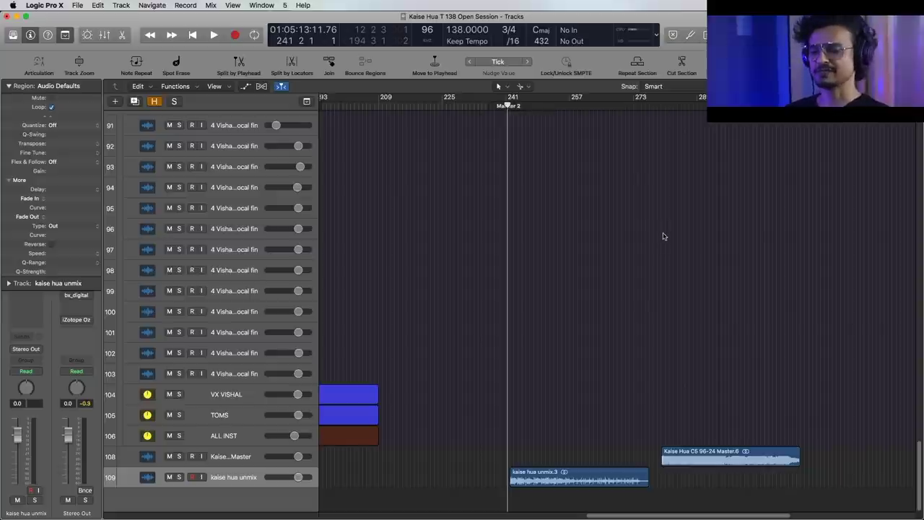
pyautogui.press('space')
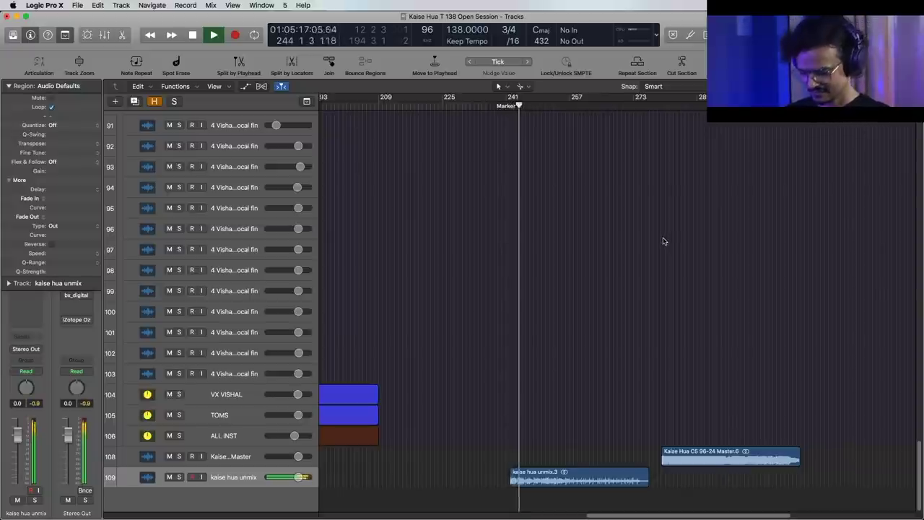
pyautogui.hscroll(5, 664, 241)
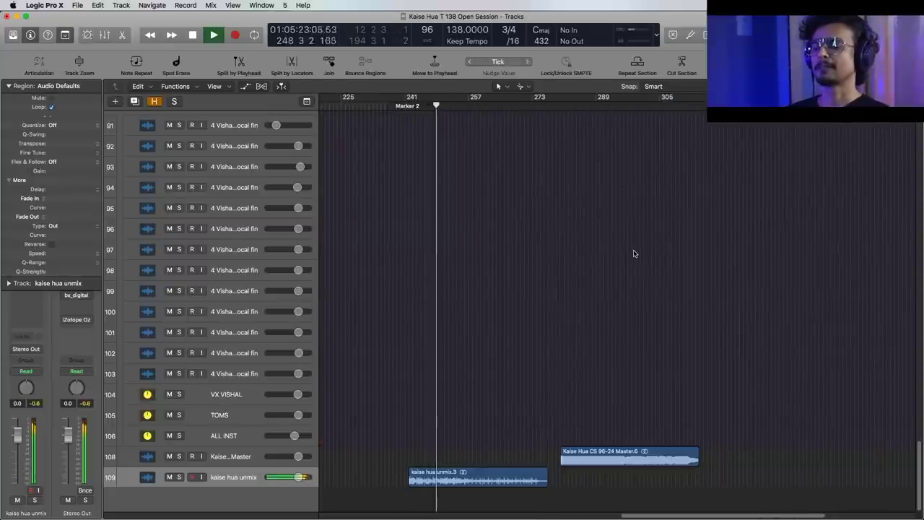
pyautogui.hscroll(1, 630, 260)
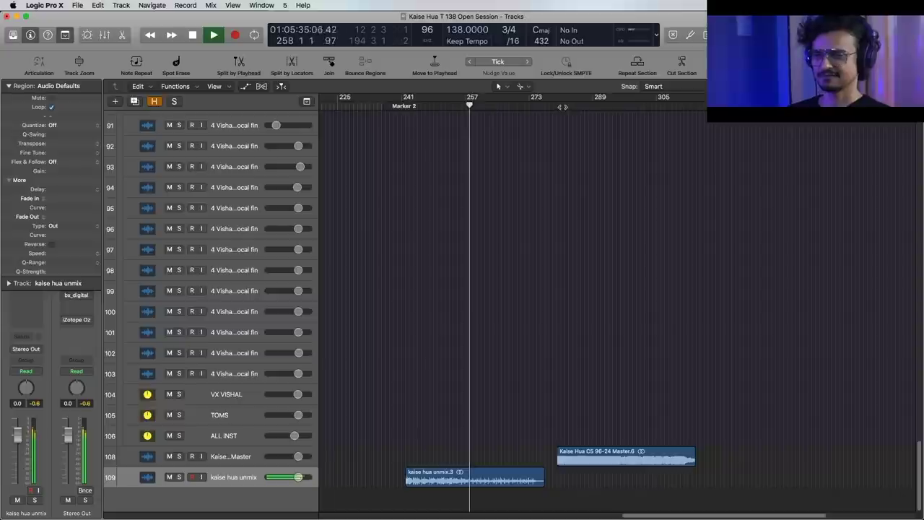
# - Play the Kaise Hua master region from bar 279 and stop playback after listening
pyautogui.moveTo(564, 109); pyautogui.dragTo(556, 109)
pyautogui.press('super+Right')
pyautogui.press('super+Right')
pyautogui.press('super+Right')
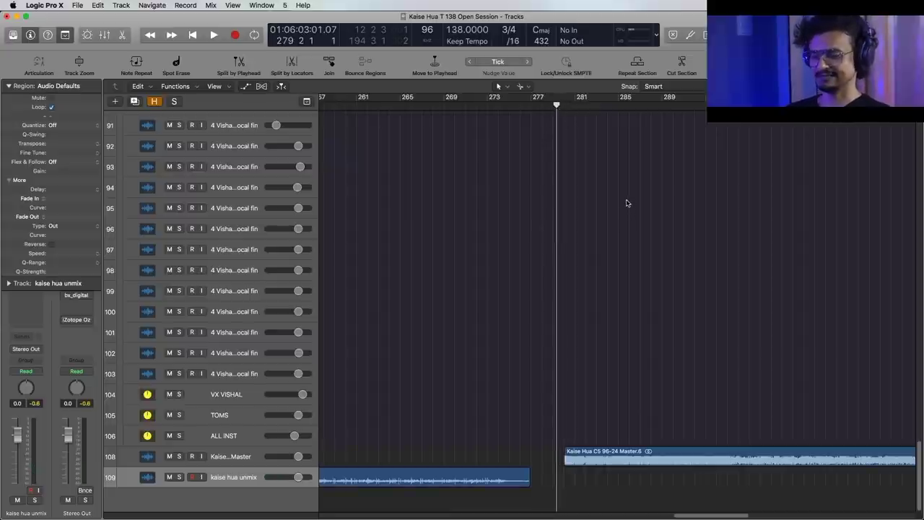
pyautogui.press('space')
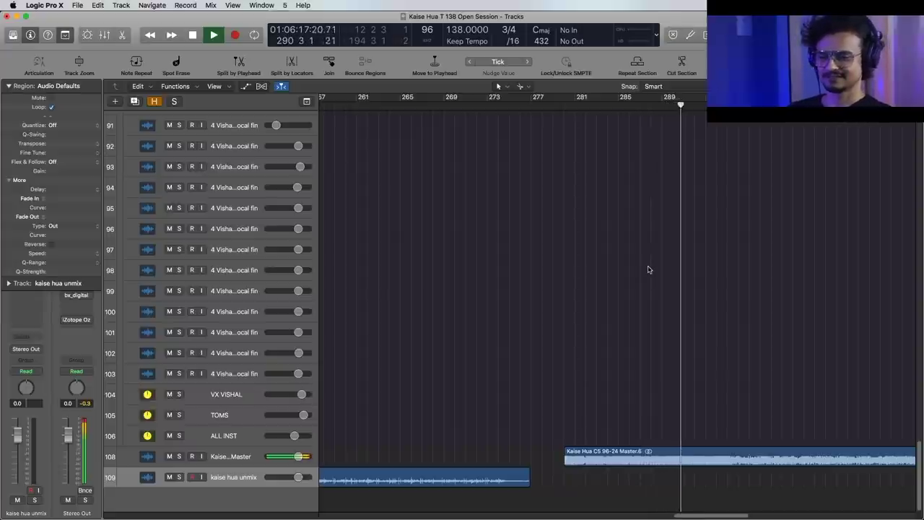
pyautogui.press('super+Left')
pyautogui.press('super+Left')
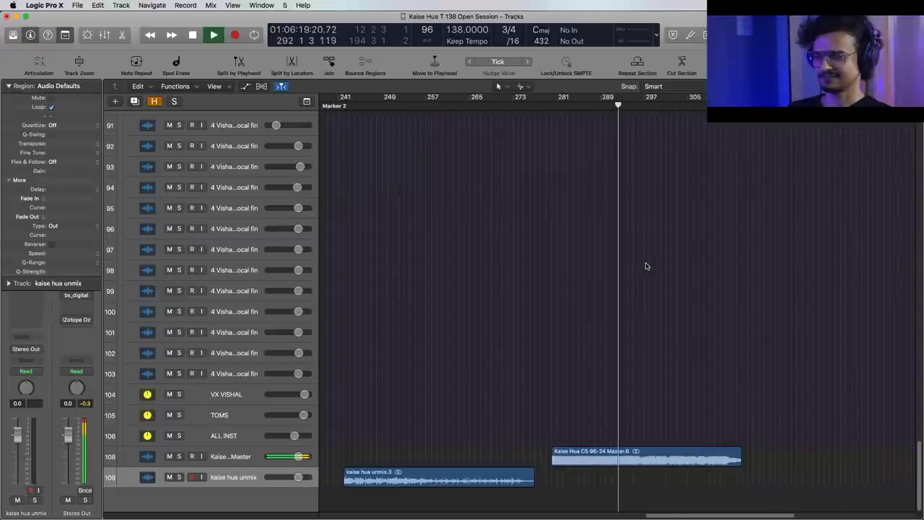
pyautogui.press('super+Left')
pyautogui.press('super+Left')
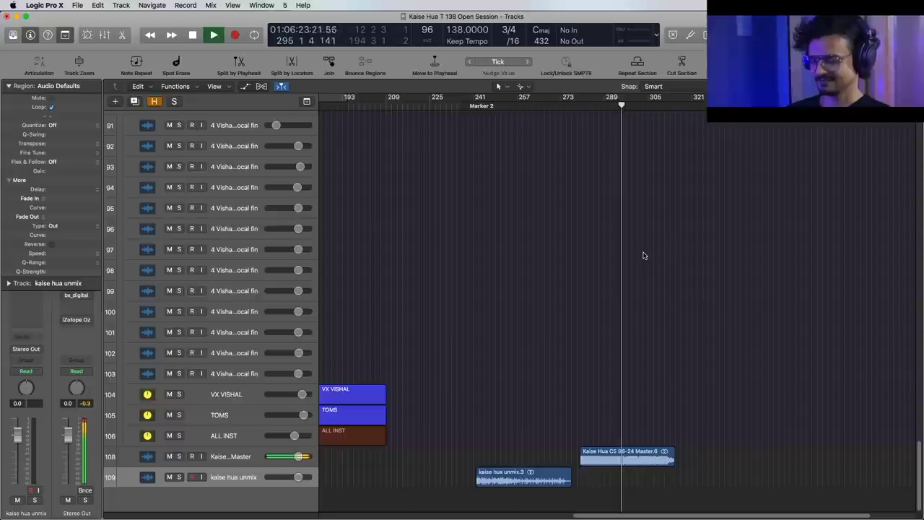
pyautogui.press('space')
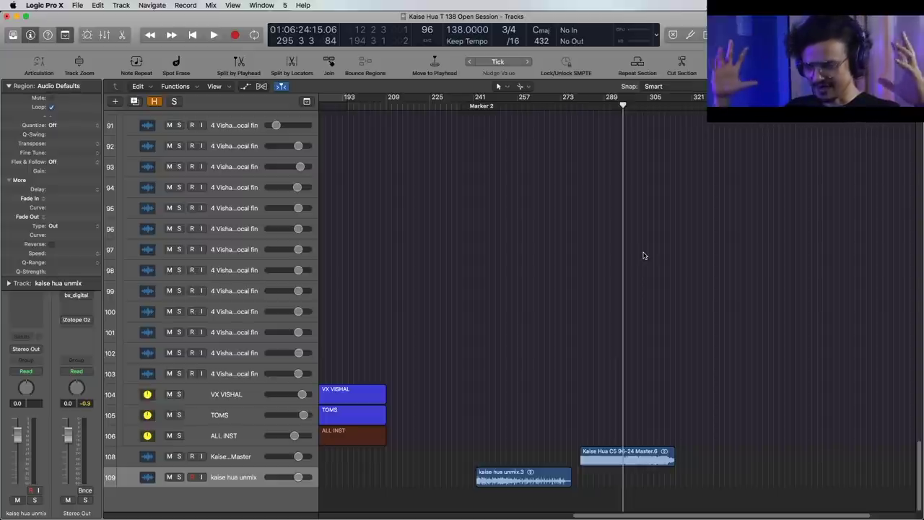
# - Mute the Kaise Hua master and kaise hua unmix tracks together with their two regions
pyautogui.hscroll(5, 635, 187)
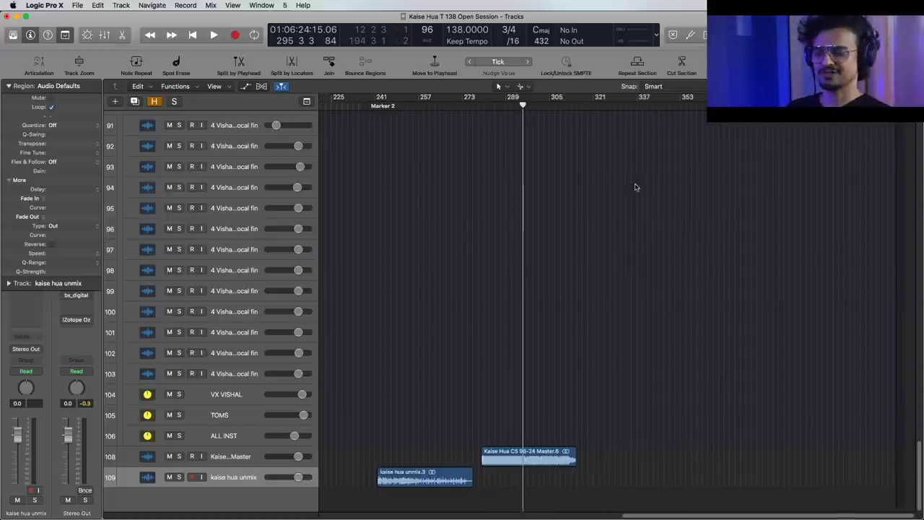
pyautogui.moveTo(648, 517); pyautogui.dragTo(174, 516)
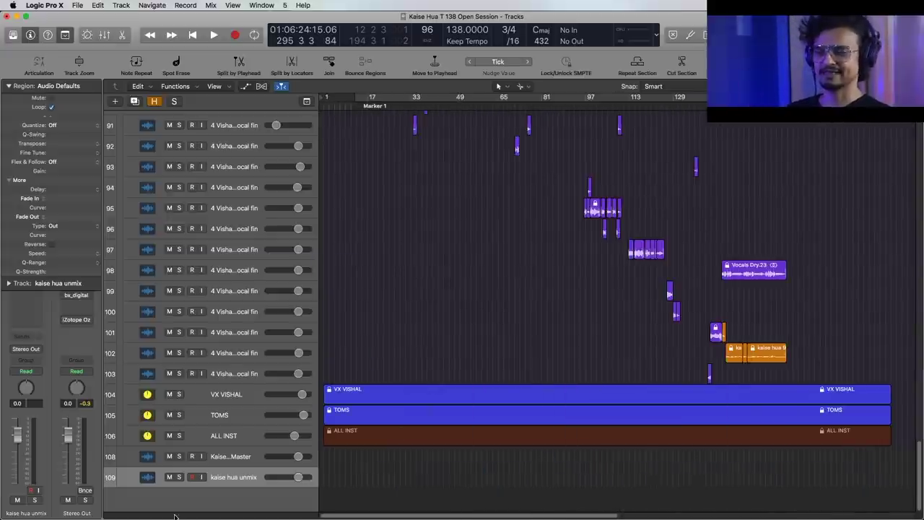
pyautogui.moveTo(170, 457); pyautogui.dragTo(170, 478)
pyautogui.click(254, 460)
pyautogui.press('super+Left')
pyautogui.press('super+Left')
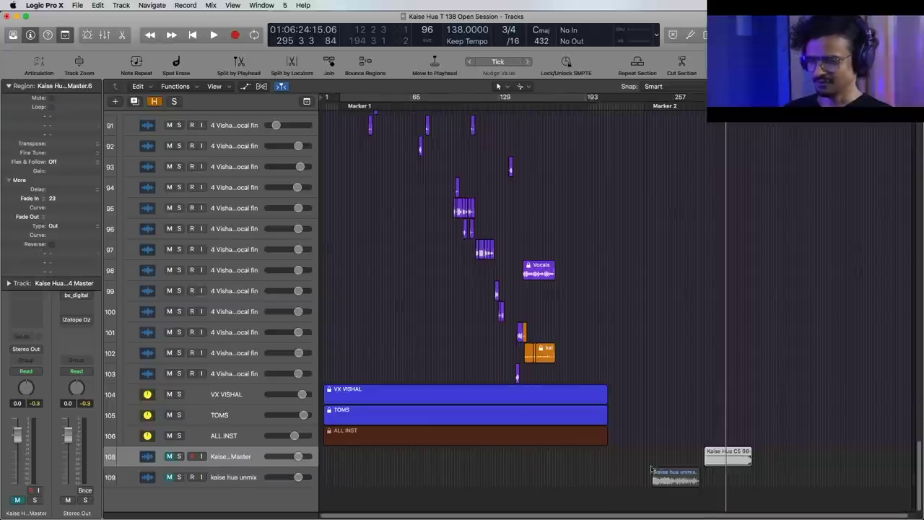
pyautogui.moveTo(627, 453); pyautogui.dragTo(799, 477)
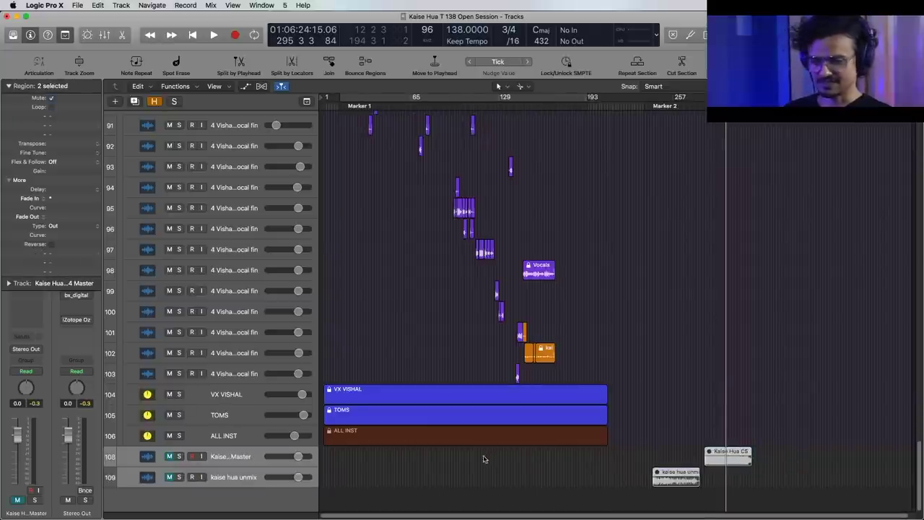
pyautogui.click(230, 464)
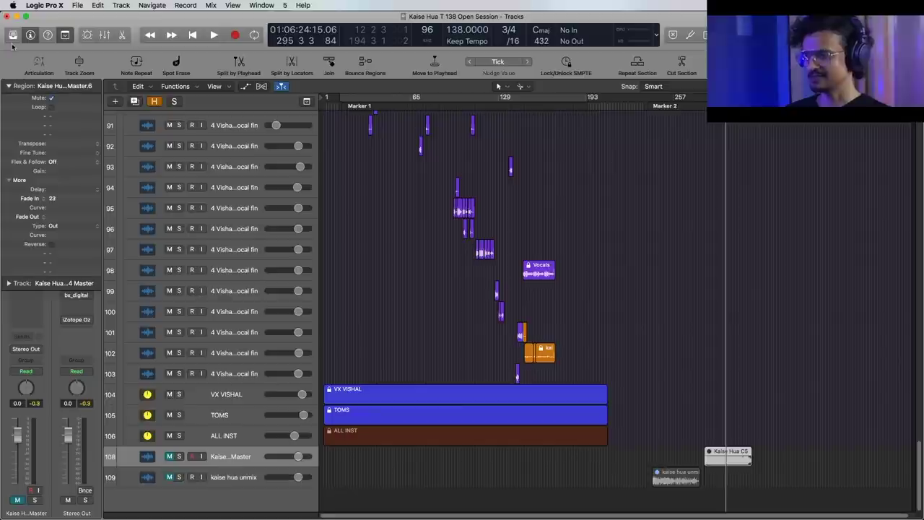
# - Collapse the region parameters and enable the Stereo Out inserts Gain, UAD Manley Compressor, bx_digital and iZotope Oz
pyautogui.click(8, 86)
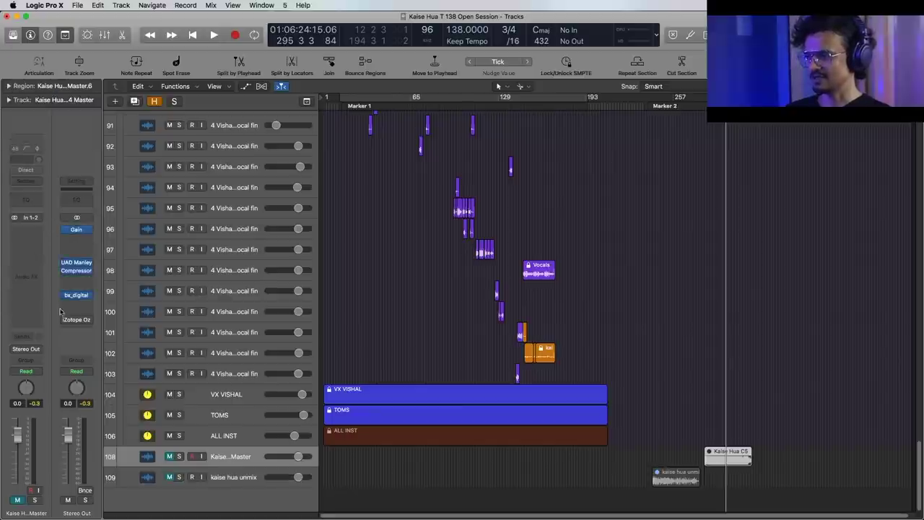
pyautogui.click(399, 265)
pyautogui.scroll(5, 398, 266)
pyautogui.scroll(15, 397, 253)
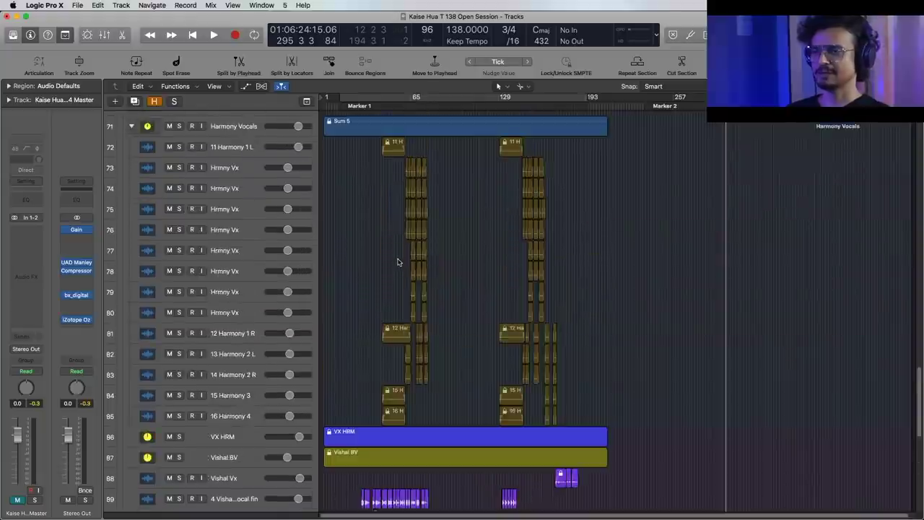
pyautogui.scroll(5, 386, 199)
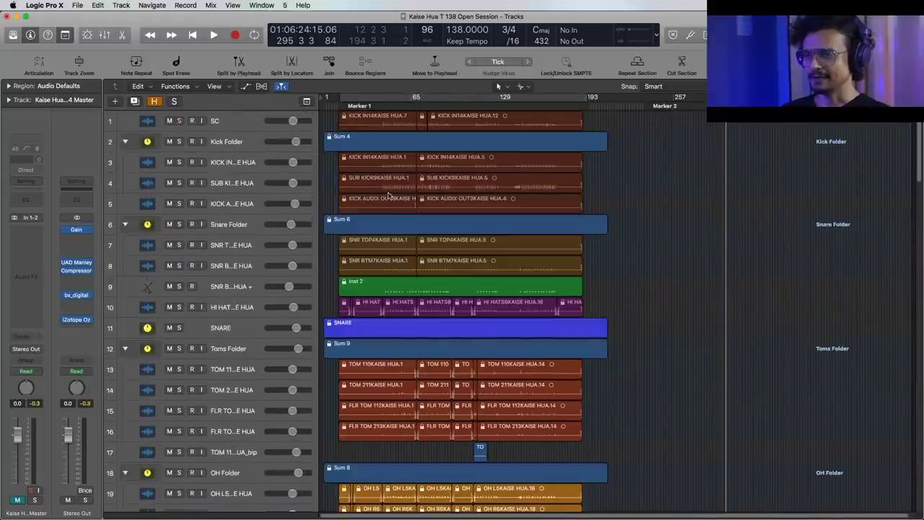
# - Move the playhead to bar 44 and fit the full song arrangement, starting from the drum tracks, in view
pyautogui.click(382, 106)
pyautogui.press('super+Right')
pyautogui.press('super+Right')
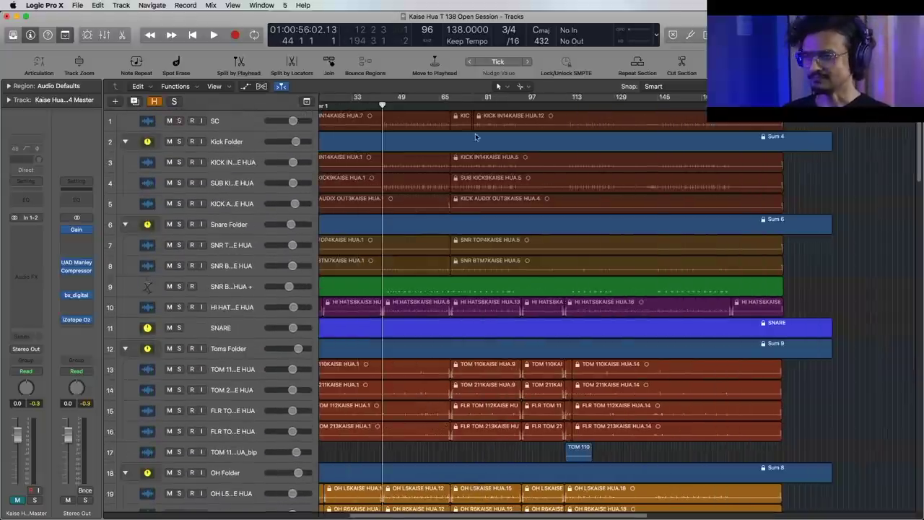
pyautogui.hscroll(-1, 498, 160)
pyautogui.hscroll(-3, 498, 160)
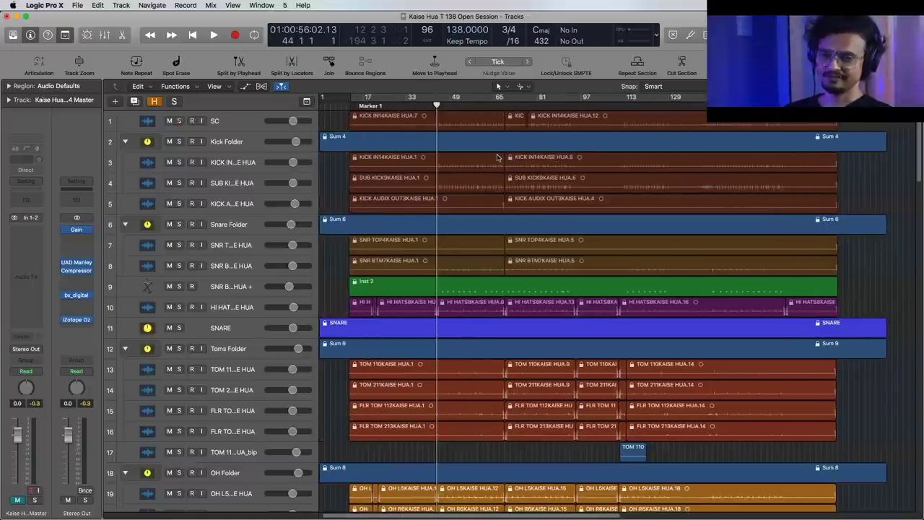
pyautogui.press('super+Left')
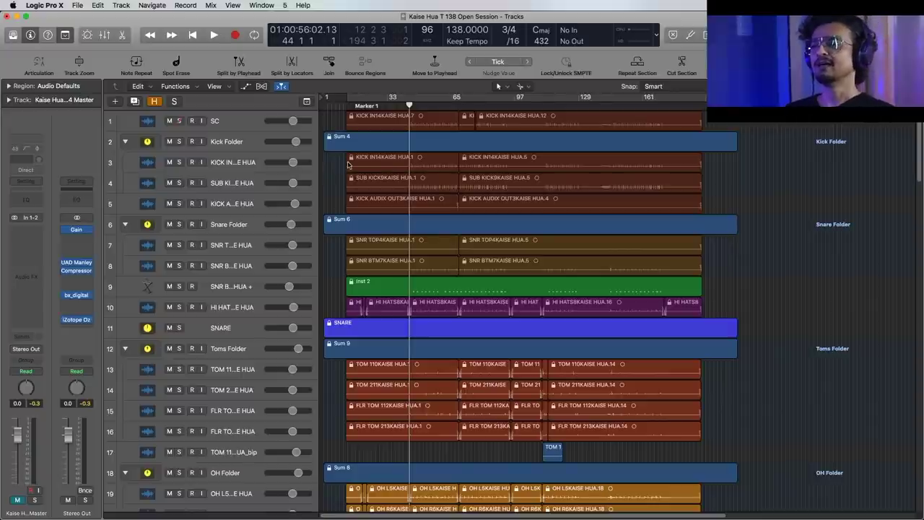
# - Select the SC track and review the whole track list from drums through guitars, strings and vocals
pyautogui.click(235, 120)
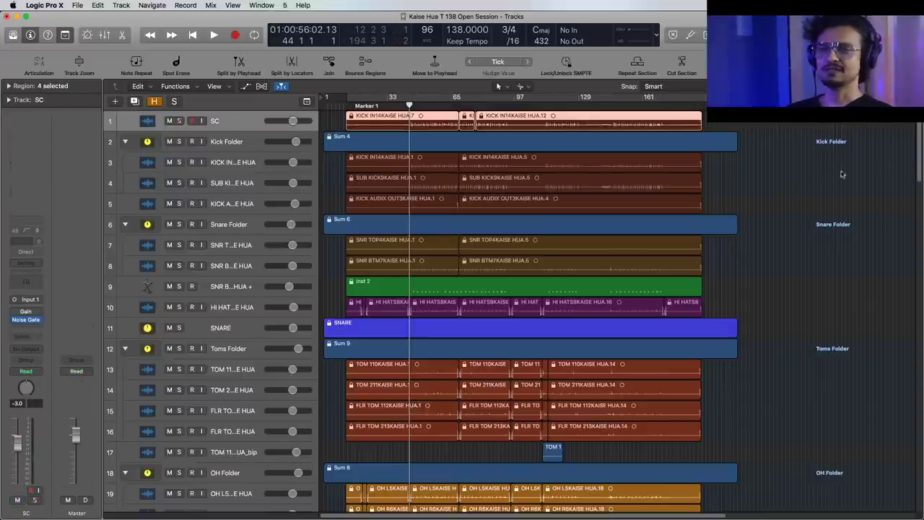
pyautogui.click(787, 176)
pyautogui.scroll(-12, 794, 201)
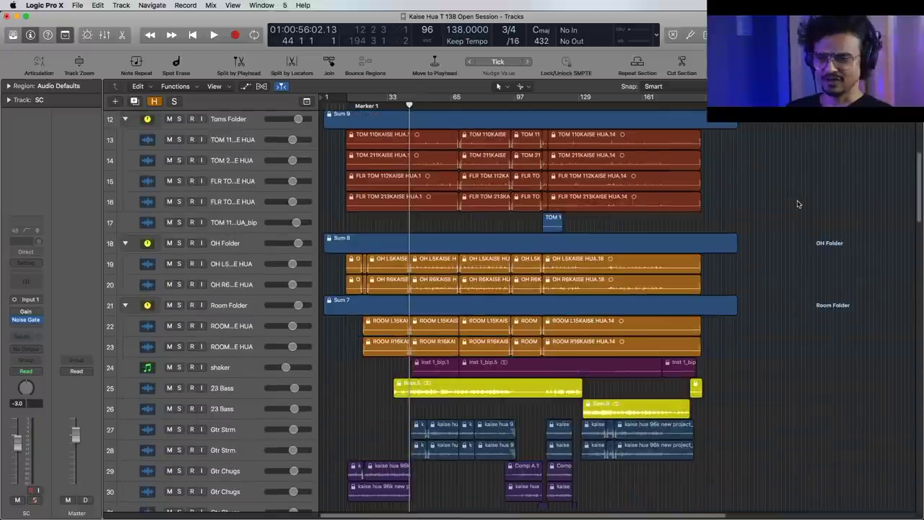
pyautogui.scroll(-12, 798, 205)
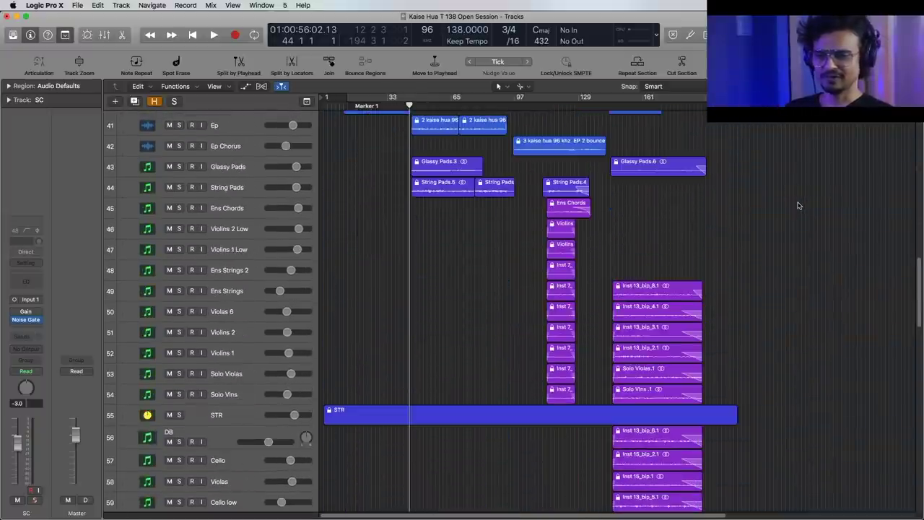
pyautogui.scroll(-12, 798, 206)
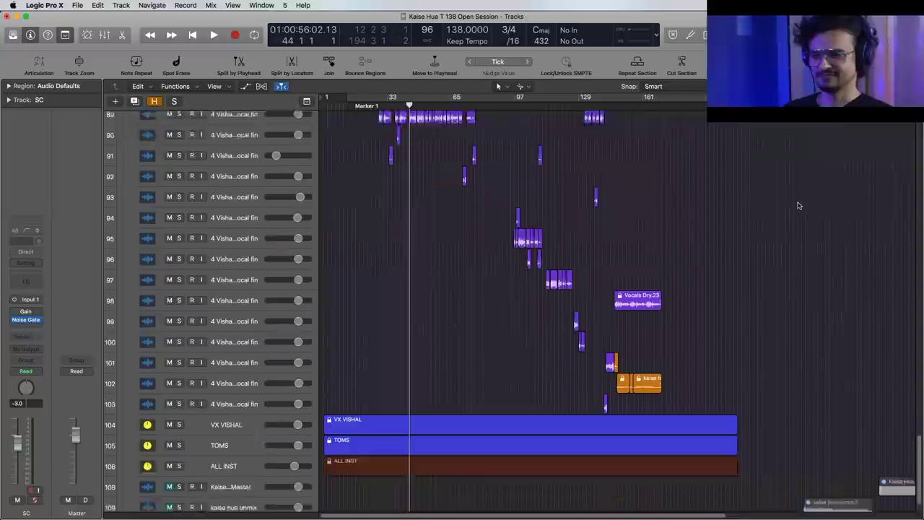
pyautogui.scroll(20, 797, 206)
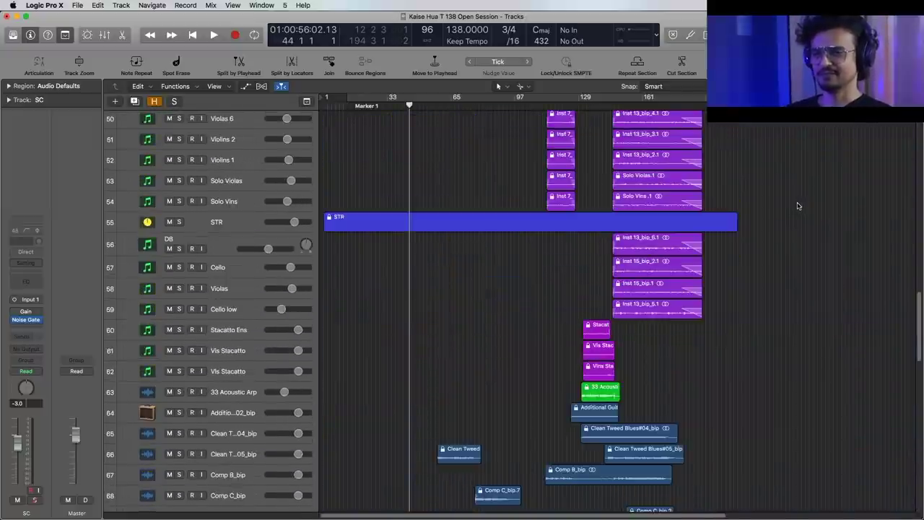
pyautogui.scroll(12, 797, 205)
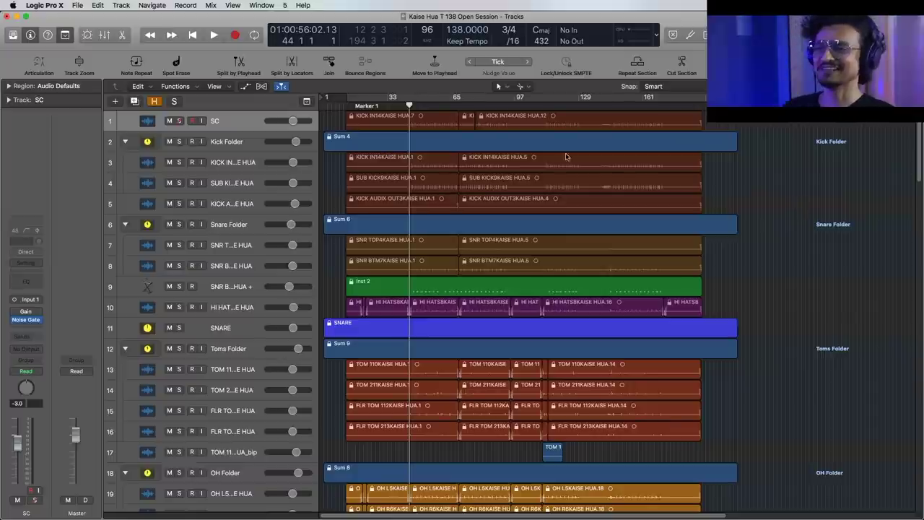
pyautogui.click(251, 125)
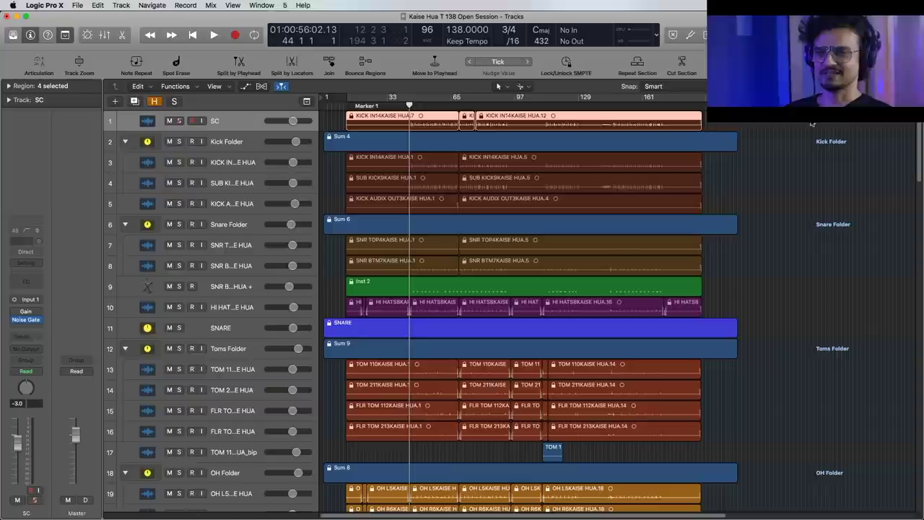
pyautogui.click(729, 128)
pyautogui.click(610, 171)
pyautogui.moveTo(609, 170); pyautogui.dragTo(799, 169)
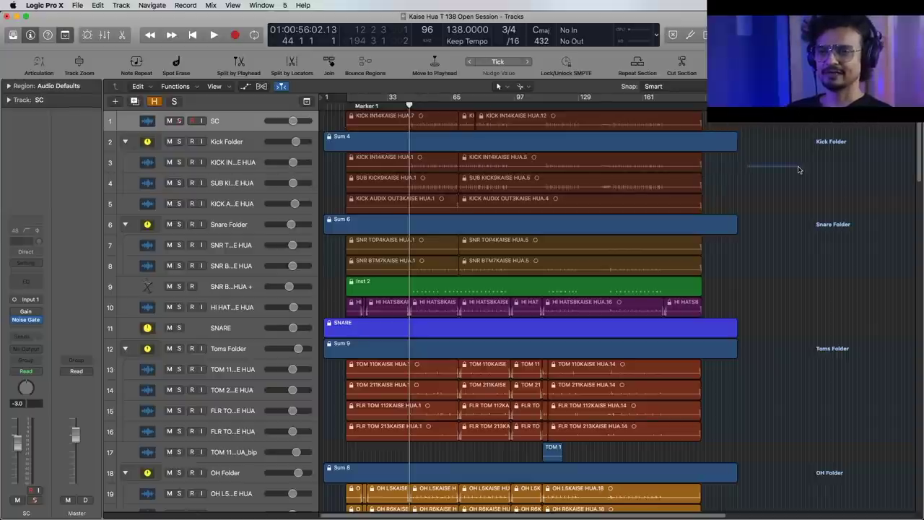
# - Select the SC, kick in and sub kick tracks in turn and examine the drum tracks down to the overheads and rooms
pyautogui.click(223, 121)
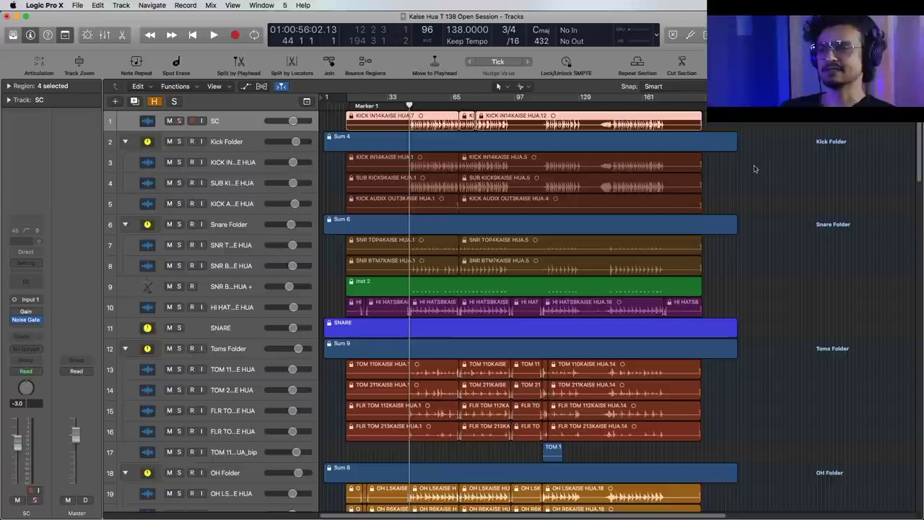
pyautogui.click(241, 165)
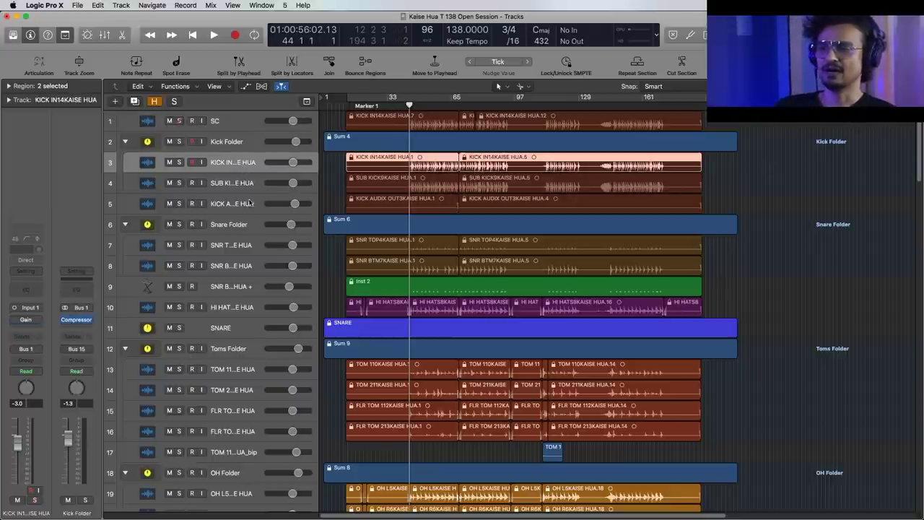
pyautogui.press('Down')
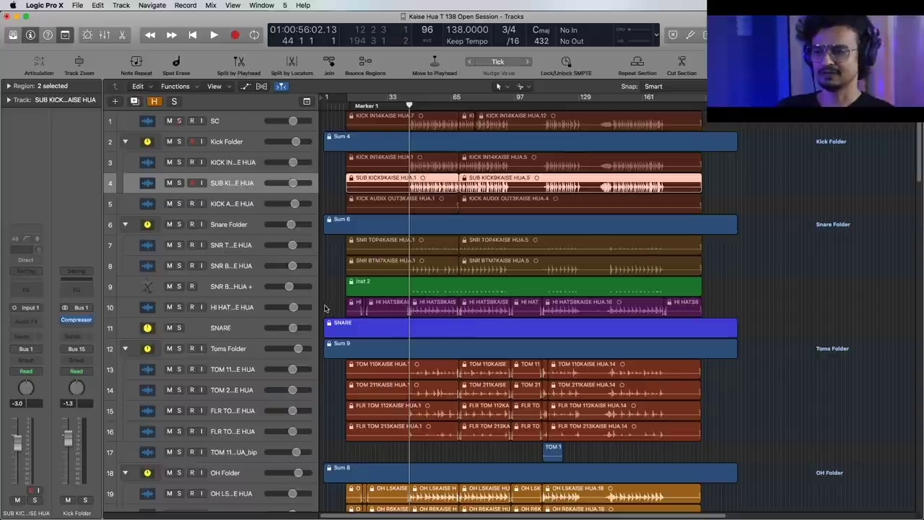
pyautogui.scroll(-3, 253, 354)
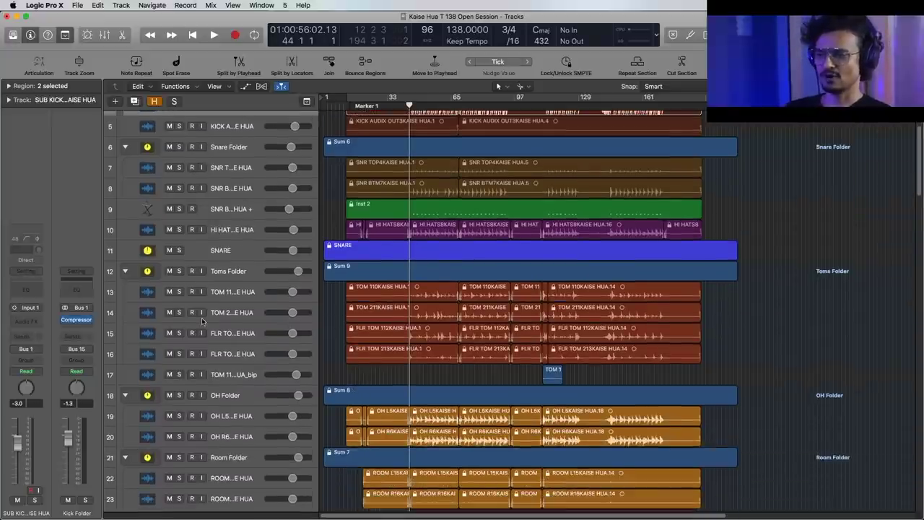
pyautogui.scroll(-3, 791, 309)
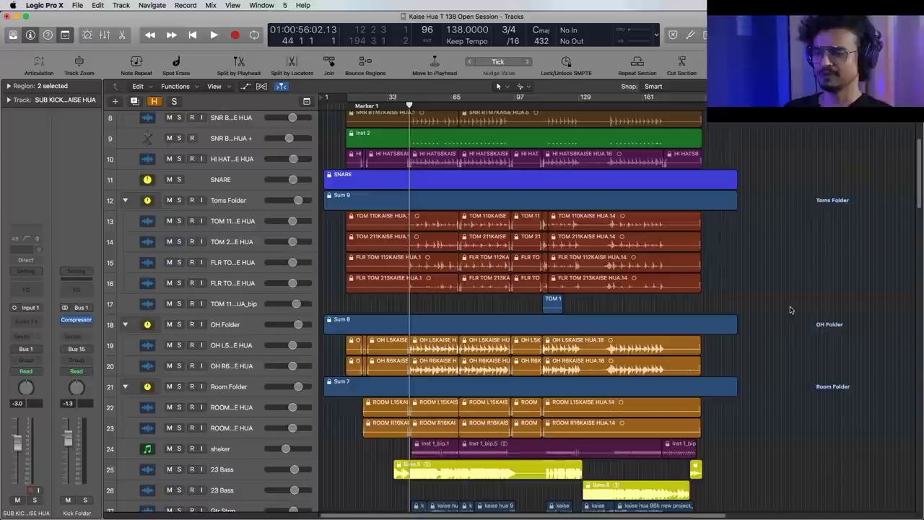
pyautogui.moveTo(710, 344); pyautogui.dragTo(535, 376)
pyautogui.moveTo(343, 413); pyautogui.dragTo(535, 431)
pyautogui.moveTo(365, 453); pyautogui.dragTo(386, 452)
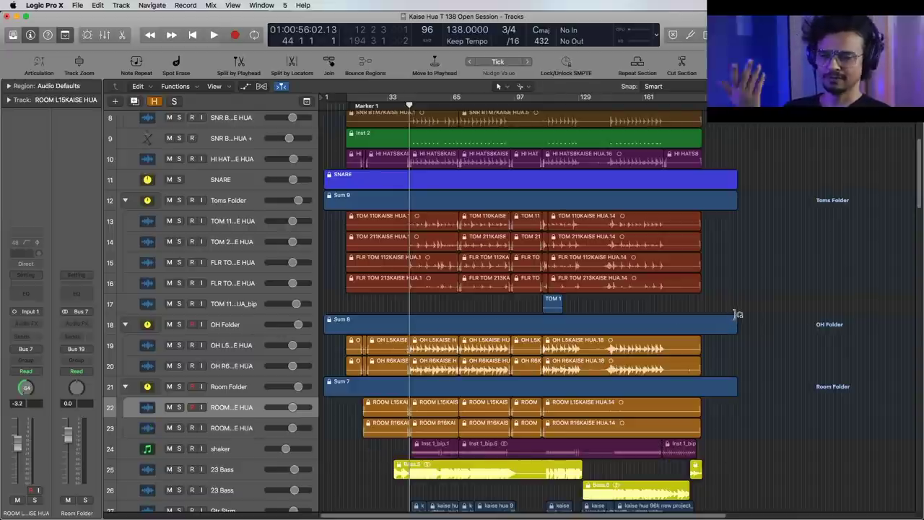
# - Examine the shaker, bass, guitar, piano, EP, pad and string tracks down to the staccato strings and acoustic arp
pyautogui.scroll(5, 531, 278)
pyautogui.scroll(-7, 532, 279)
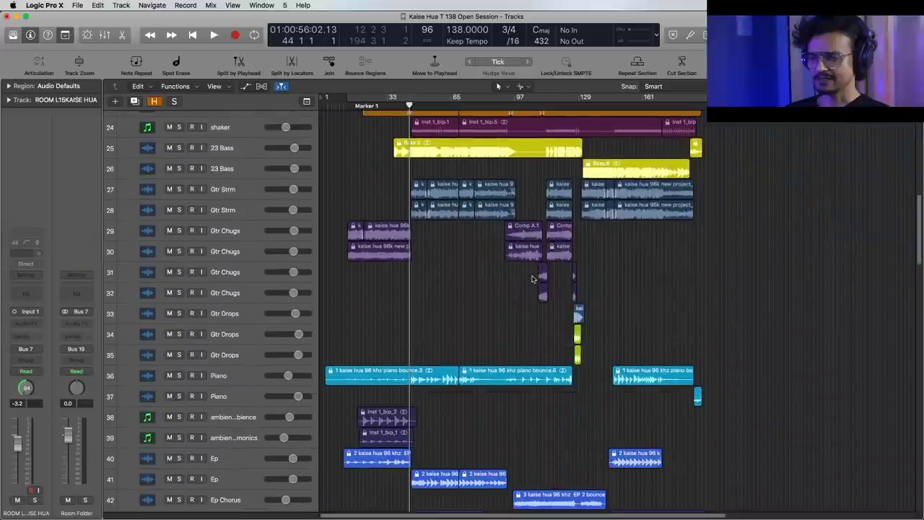
pyautogui.scroll(-5, 390, 226)
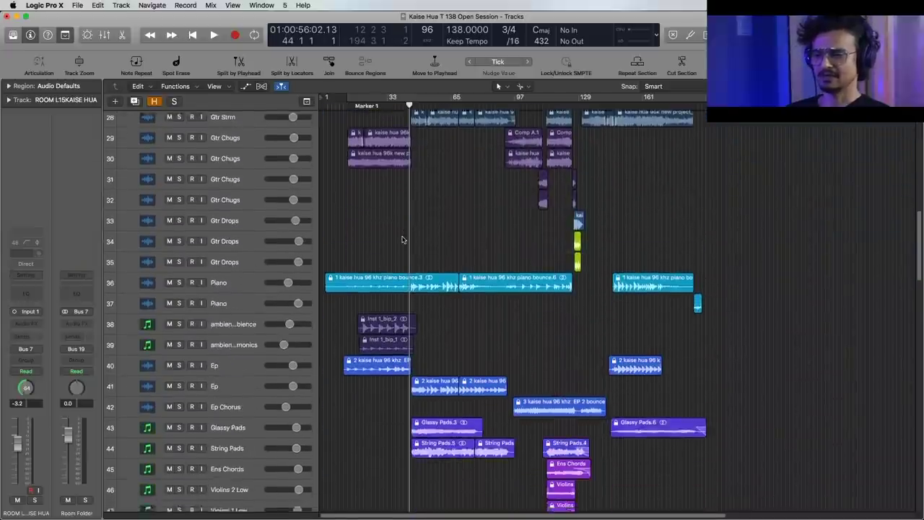
pyautogui.scroll(-1, 373, 292)
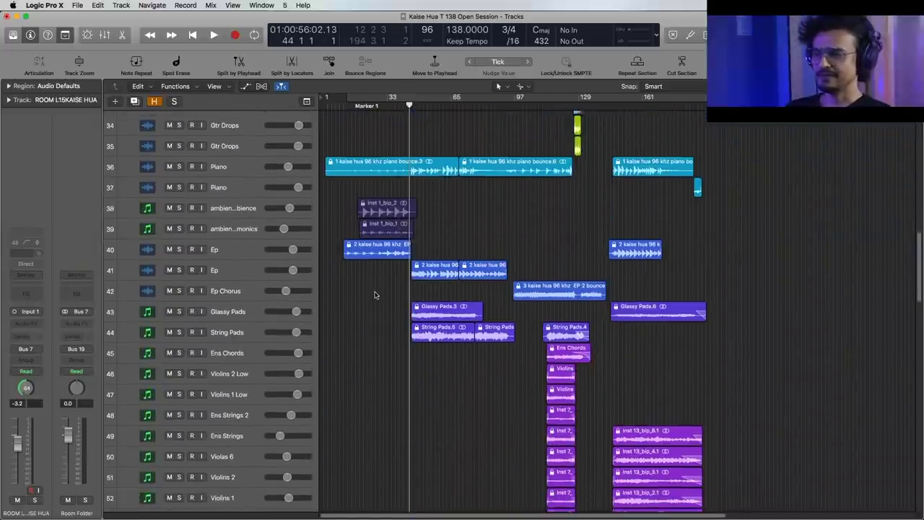
pyautogui.scroll(-4, 395, 302)
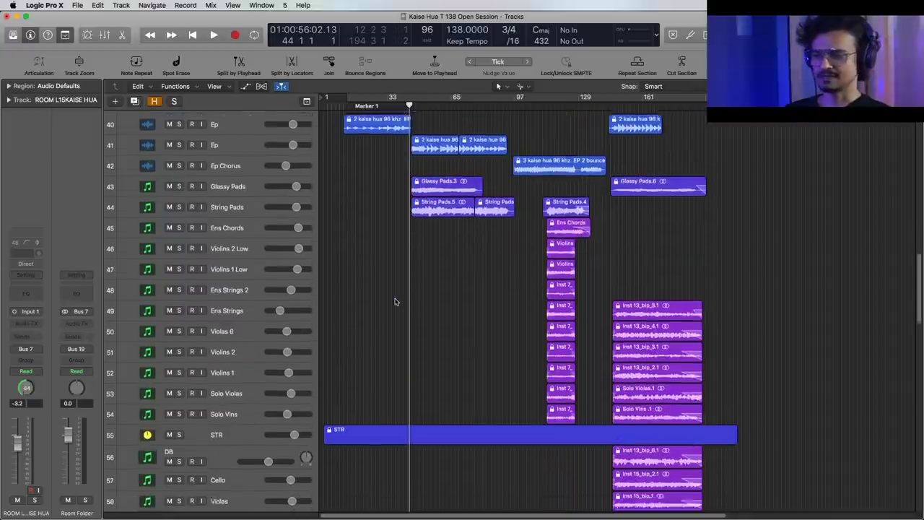
pyautogui.moveTo(494, 204); pyautogui.dragTo(513, 334)
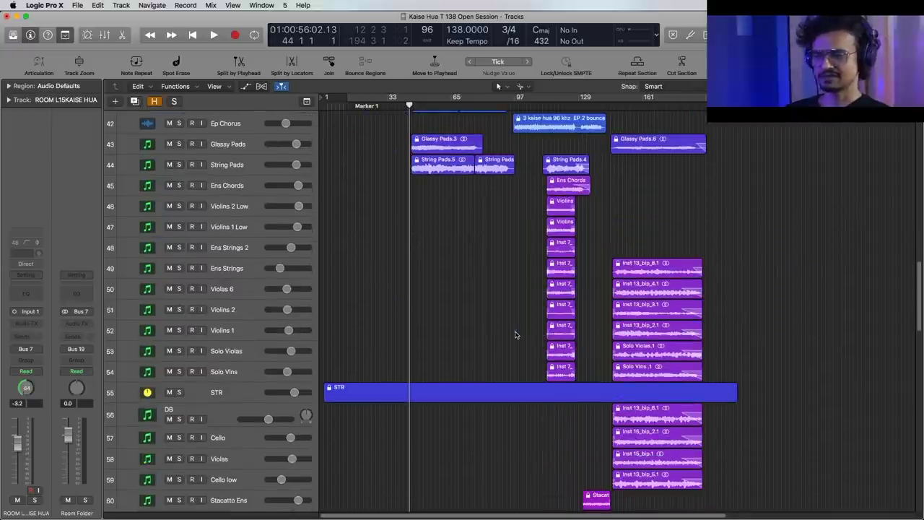
pyautogui.scroll(-7, 513, 336)
pyautogui.scroll(-1, 505, 332)
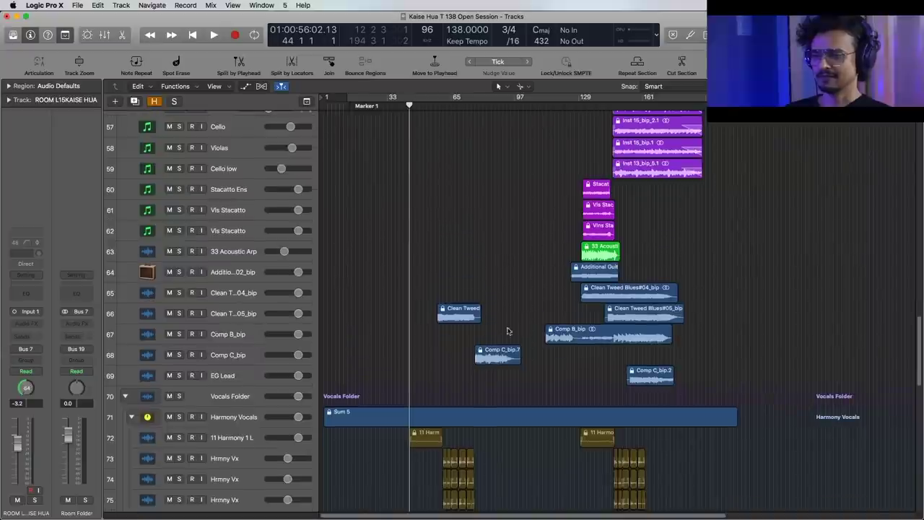
# - Examine the additional guitar, harmony vocal and lead vocal tracks down to the bus and reference tracks ending the list
pyautogui.moveTo(436, 281); pyautogui.dragTo(445, 354)
pyautogui.scroll(-3, 461, 357)
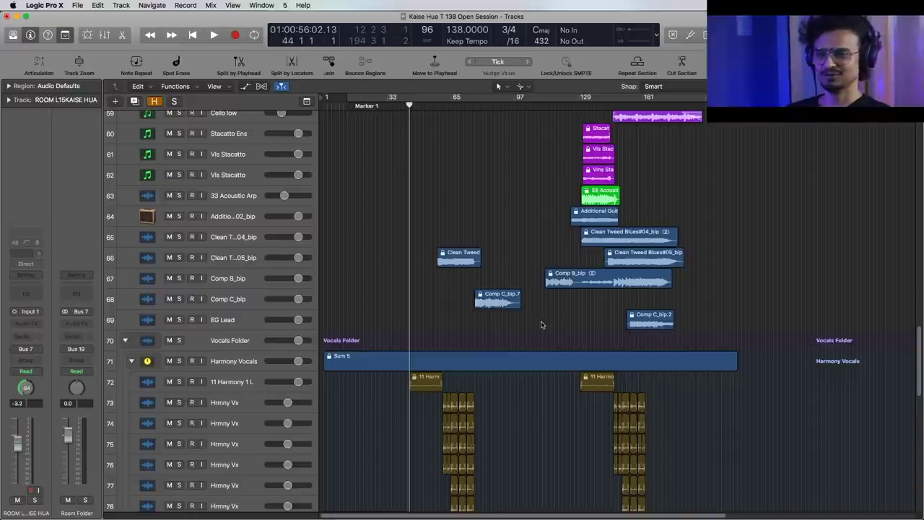
pyautogui.scroll(-10, 519, 322)
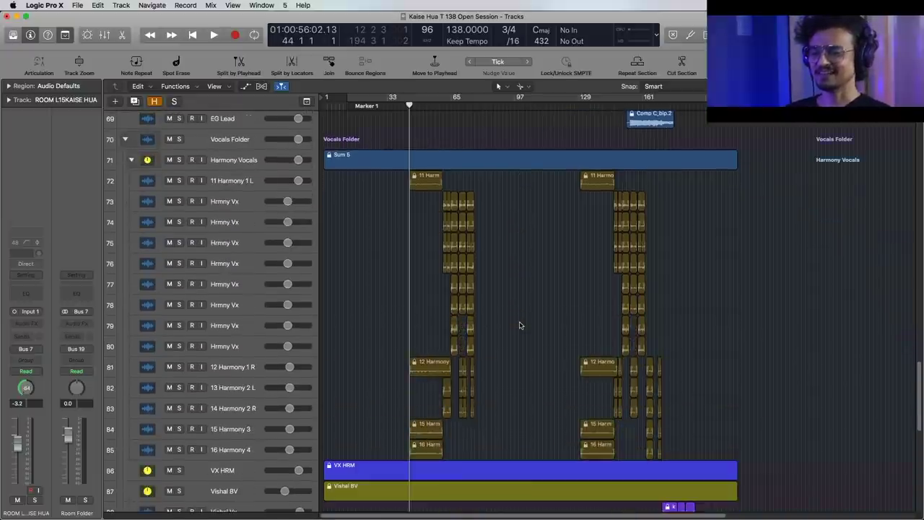
pyautogui.moveTo(369, 192); pyautogui.dragTo(383, 348)
pyautogui.scroll(-3, 699, 328)
pyautogui.scroll(-13, 699, 327)
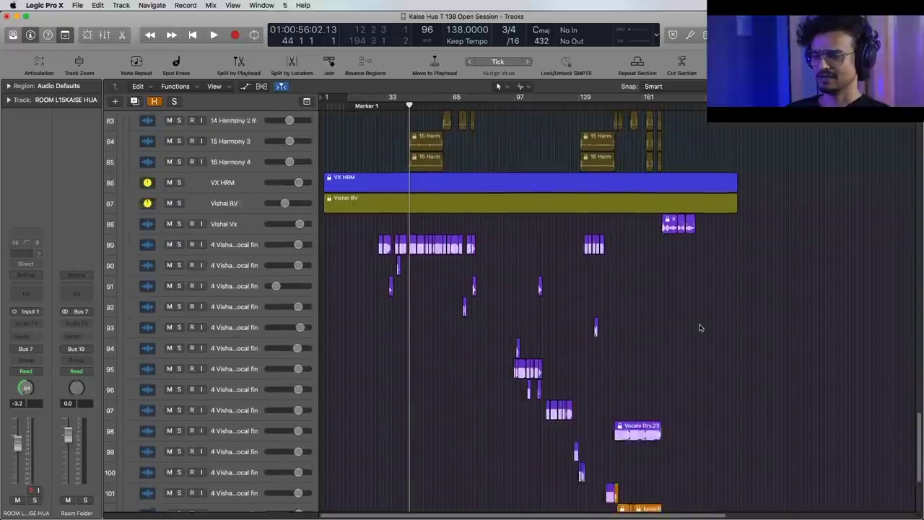
pyautogui.moveTo(352, 180); pyautogui.dragTo(351, 442)
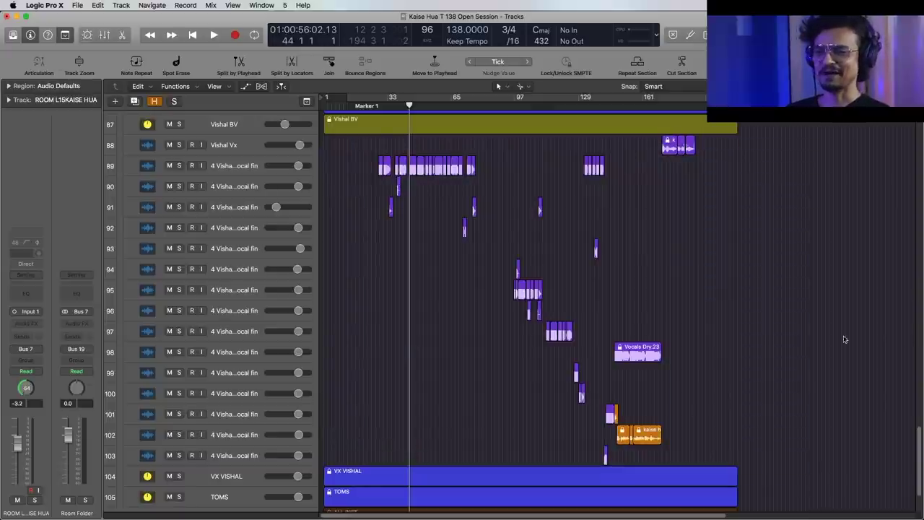
pyautogui.moveTo(921, 446); pyautogui.dragTo(921, 468)
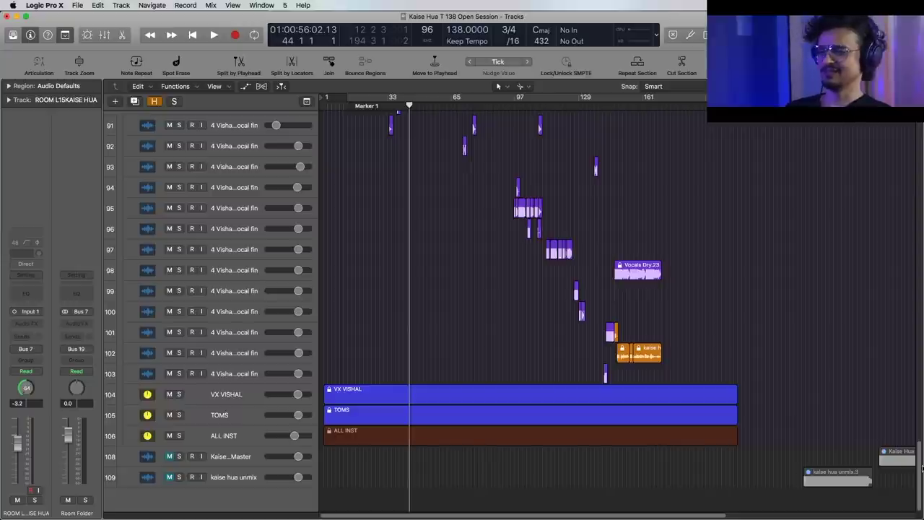
# - Select the ALL INST track and show the mixer from its first channel strips
pyautogui.click(244, 437)
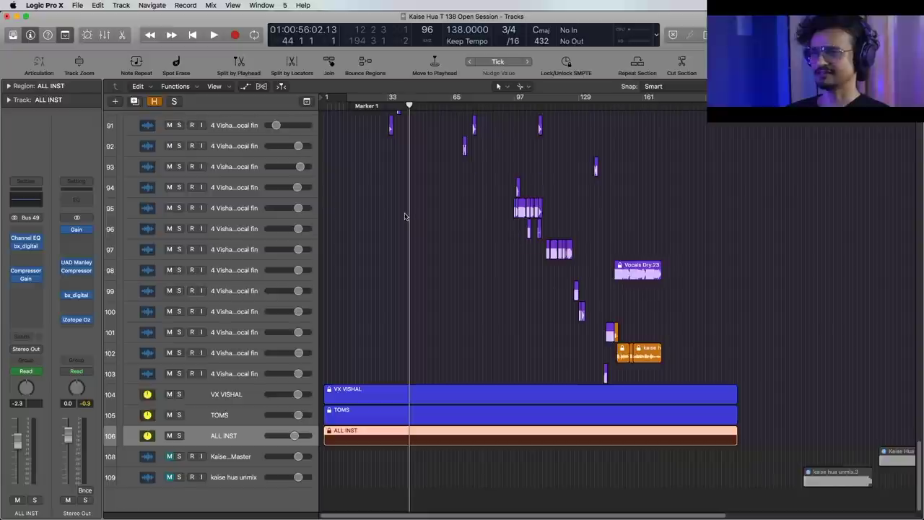
pyautogui.scroll(15, 405, 216)
pyautogui.scroll(15, 405, 215)
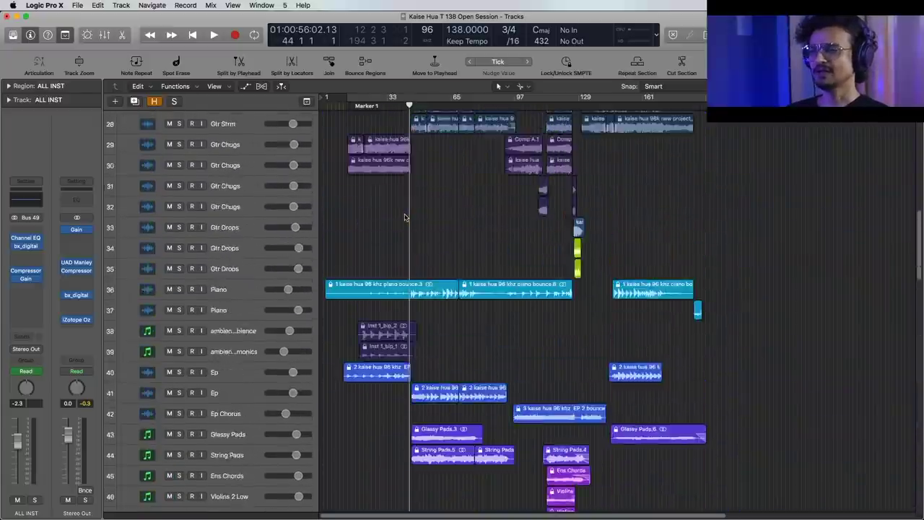
pyautogui.click(104, 36)
pyautogui.moveTo(621, 516); pyautogui.dragTo(193, 516)
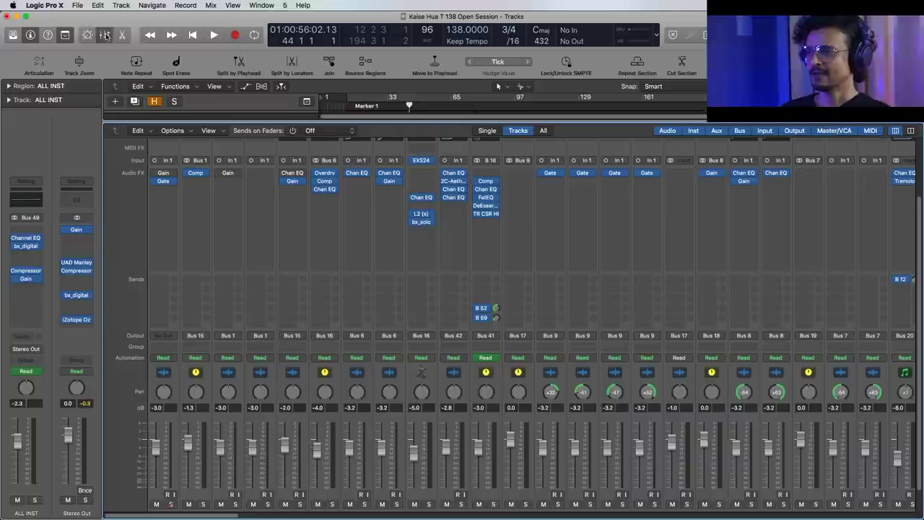
# - Solo the KICK bus in the mixer, return to the arrangement and play the song from bar 45
pyautogui.moveTo(218, 517); pyautogui.dragTo(670, 468)
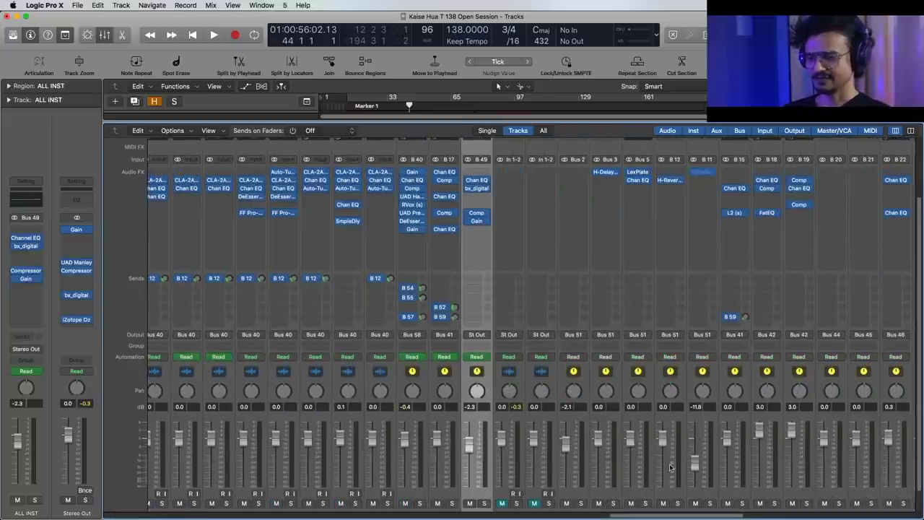
pyautogui.scroll(-2, 670, 467)
pyautogui.moveTo(654, 517); pyautogui.dragTo(723, 517)
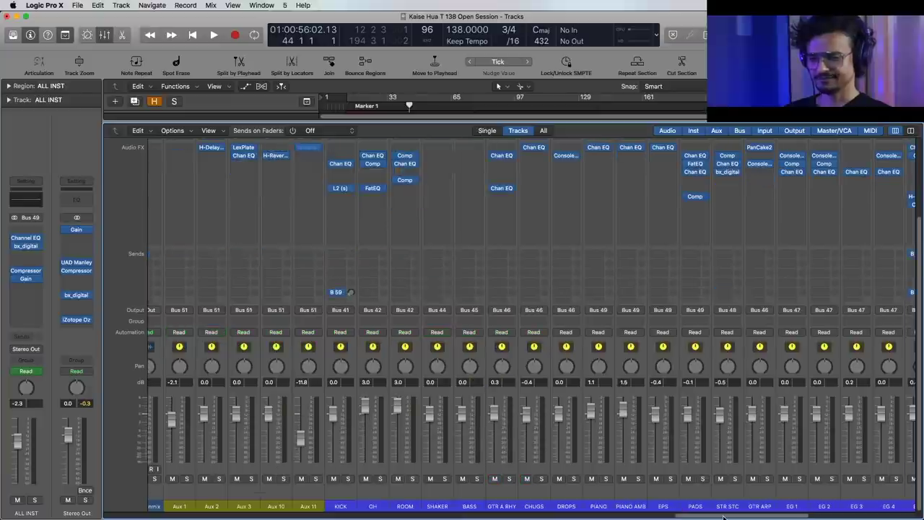
pyautogui.click(347, 478)
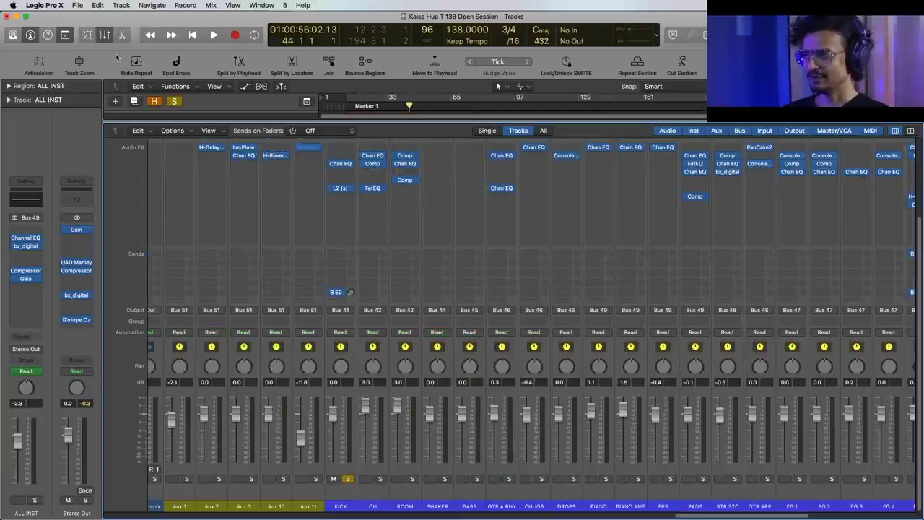
pyautogui.click(101, 35)
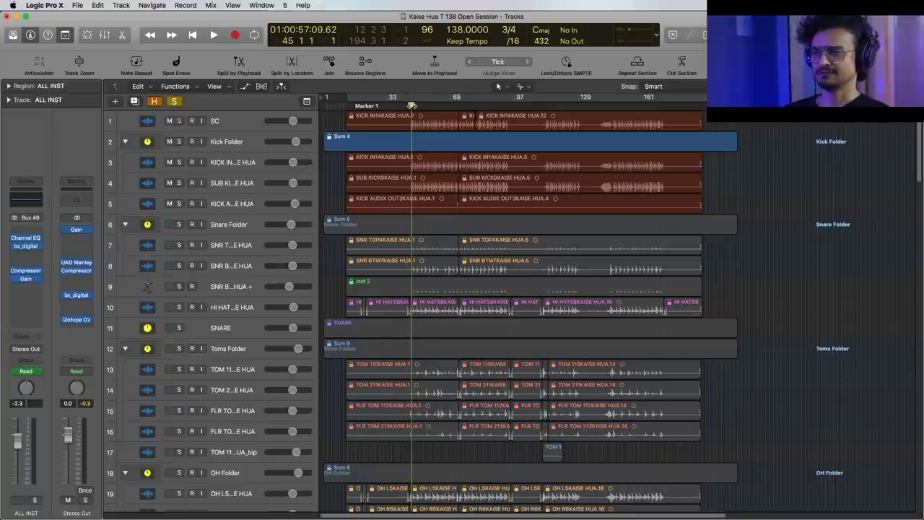
pyautogui.press('space')
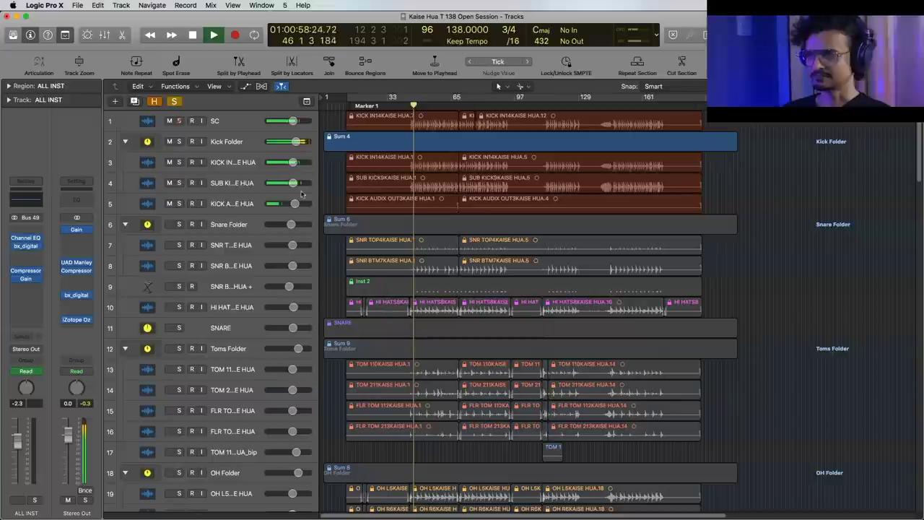
# - Reopen the mixer and solo the SNARE channel as well during playback
pyautogui.click(105, 35)
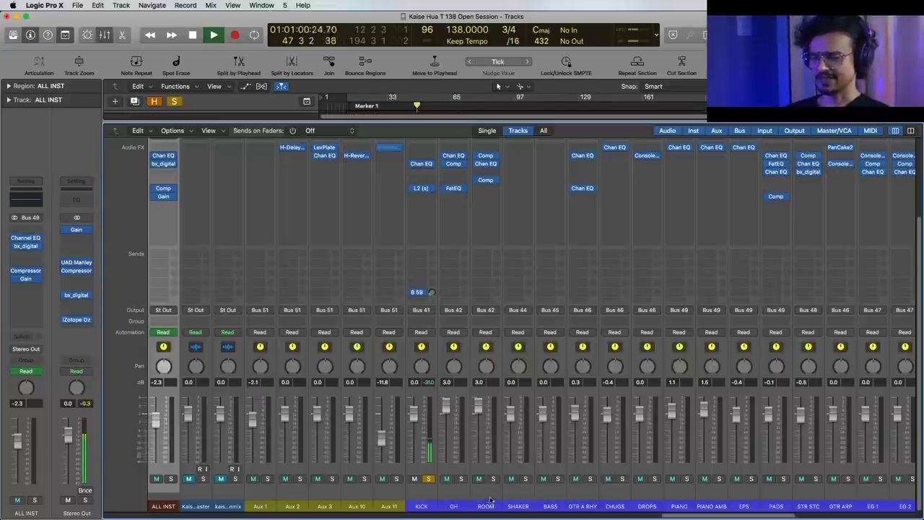
pyautogui.moveTo(716, 516); pyautogui.dragTo(117, 517)
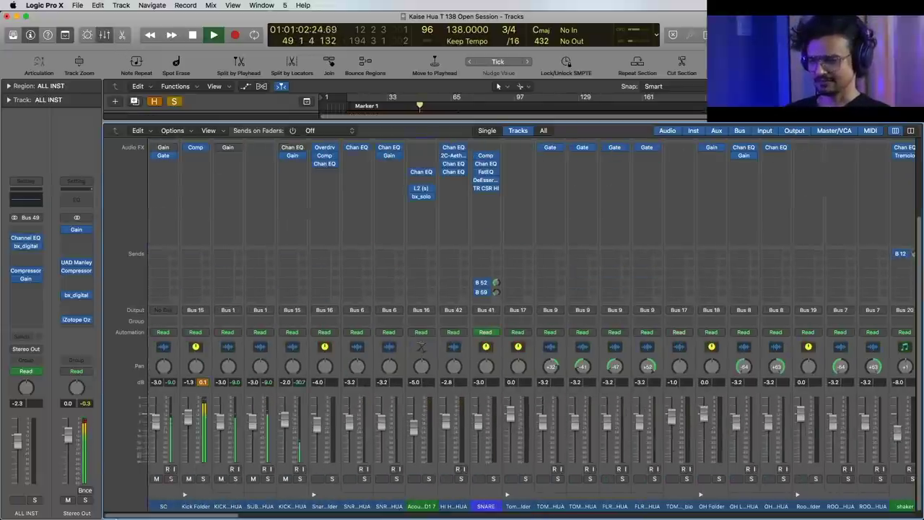
pyautogui.click(493, 479)
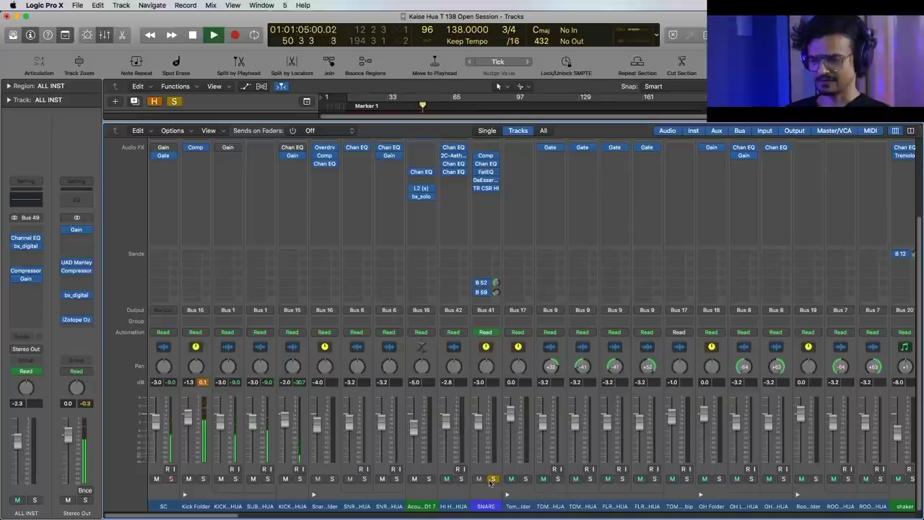
# - Add the OH, ROOM and SHAKER buses to the solo one after another while the song plays
pyautogui.moveTo(203, 515); pyautogui.dragTo(716, 516)
pyautogui.hscroll(5, 401, 477)
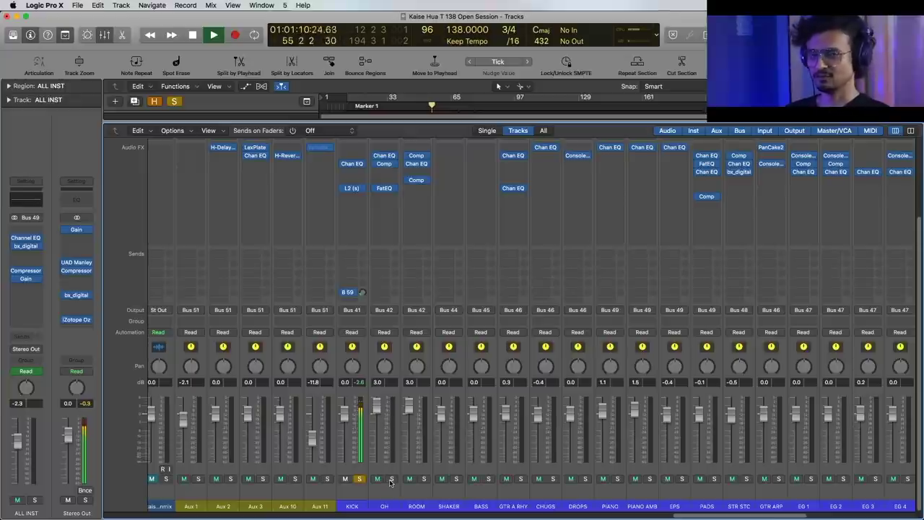
pyautogui.click(392, 479)
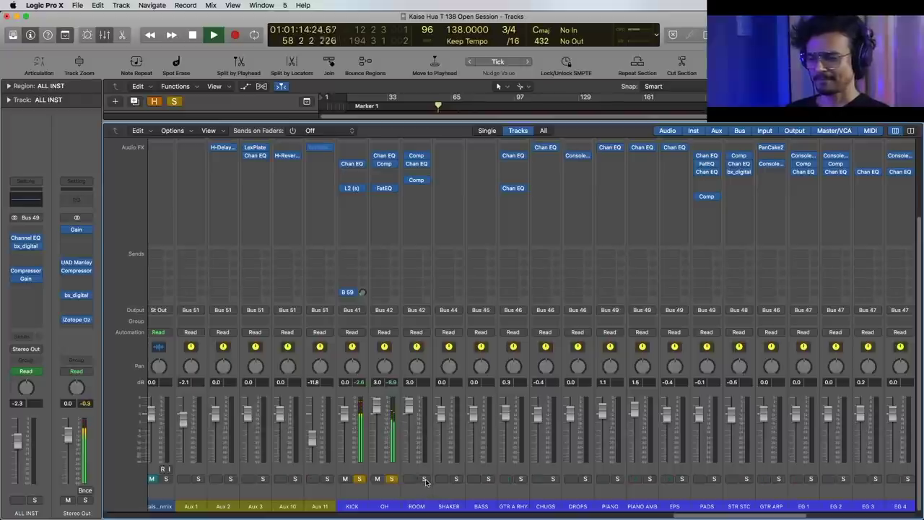
pyautogui.click(424, 479)
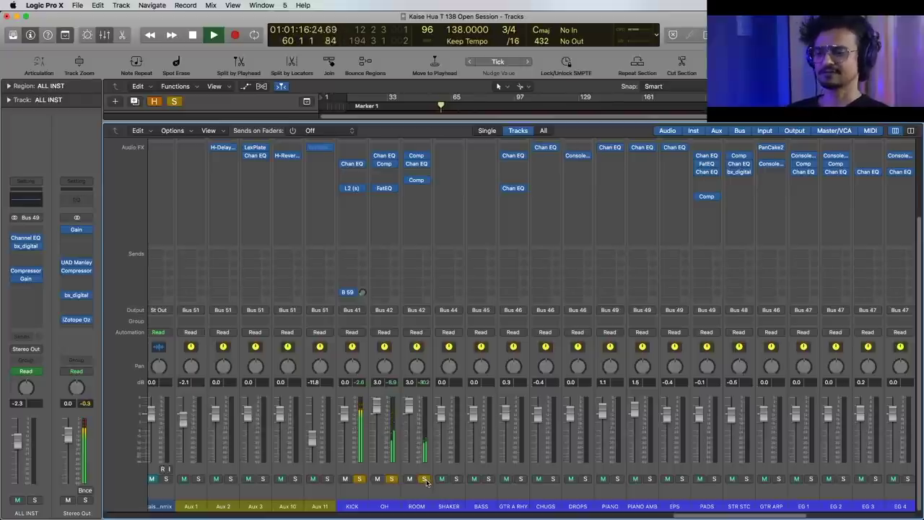
pyautogui.click(456, 479)
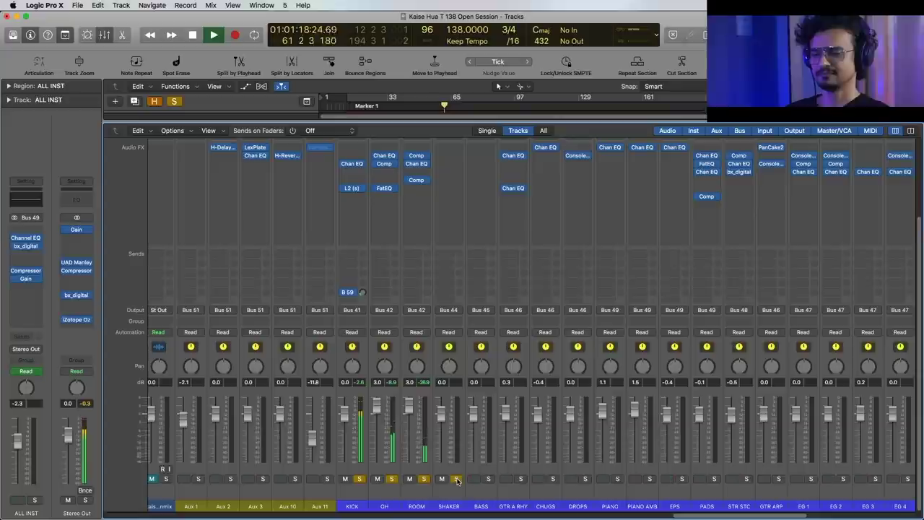
# - Return to the arrangement, solo the HI HAT track too and restart playback near bar 70
pyautogui.press('x')
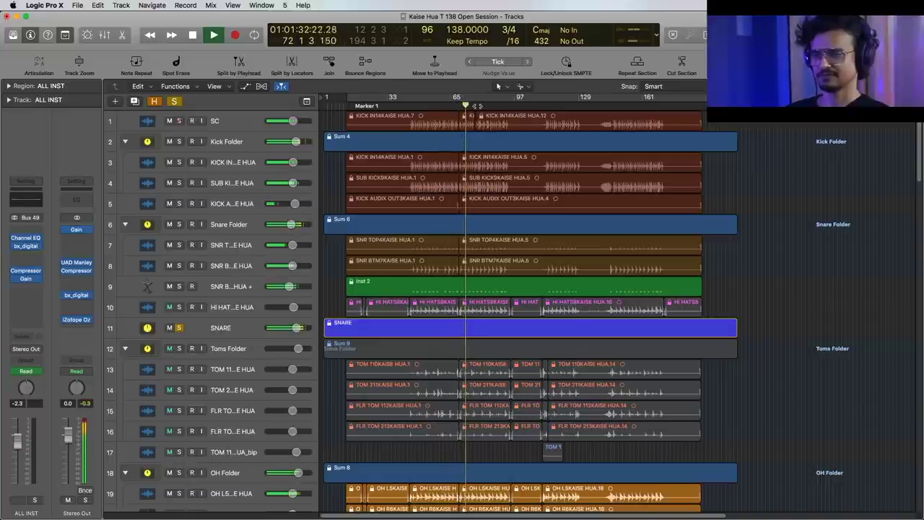
pyautogui.press('space')
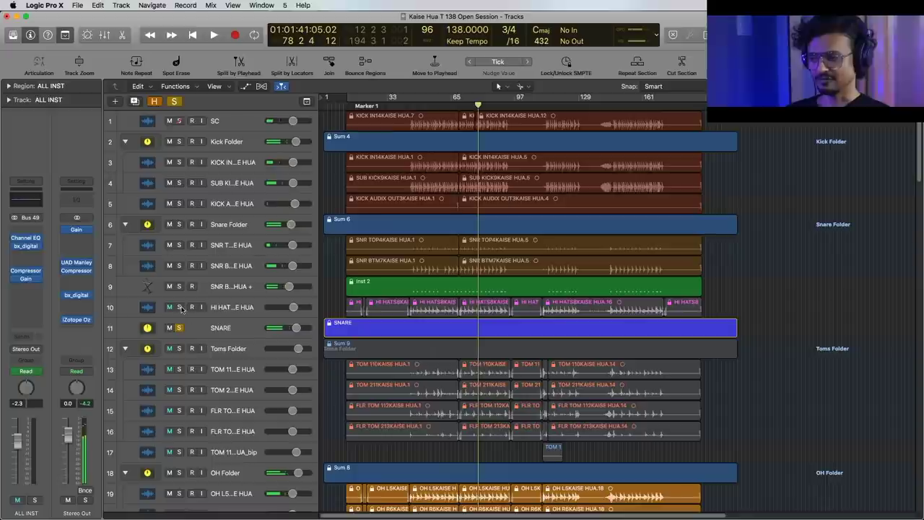
pyautogui.click(180, 307)
pyautogui.press('space')
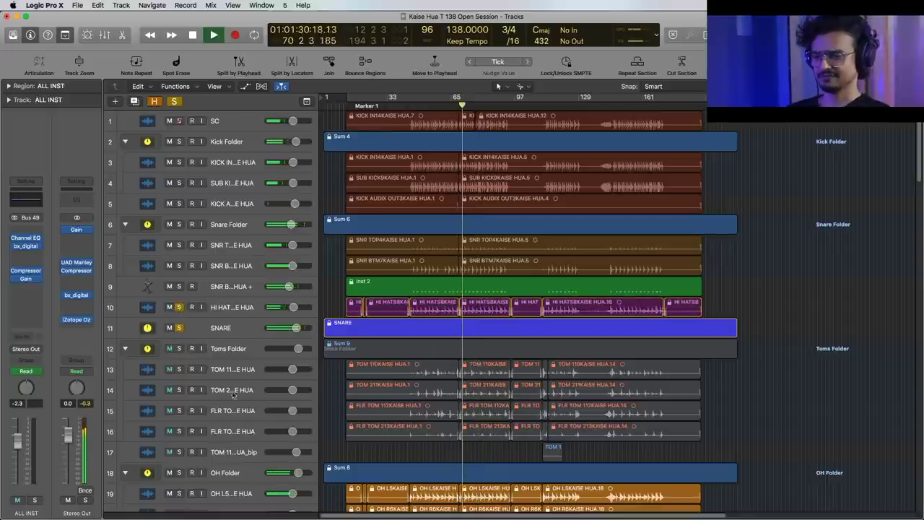
# - Pause playback, solo the five tom tracks inside the Toms Folder and resume the song
pyautogui.press('space')
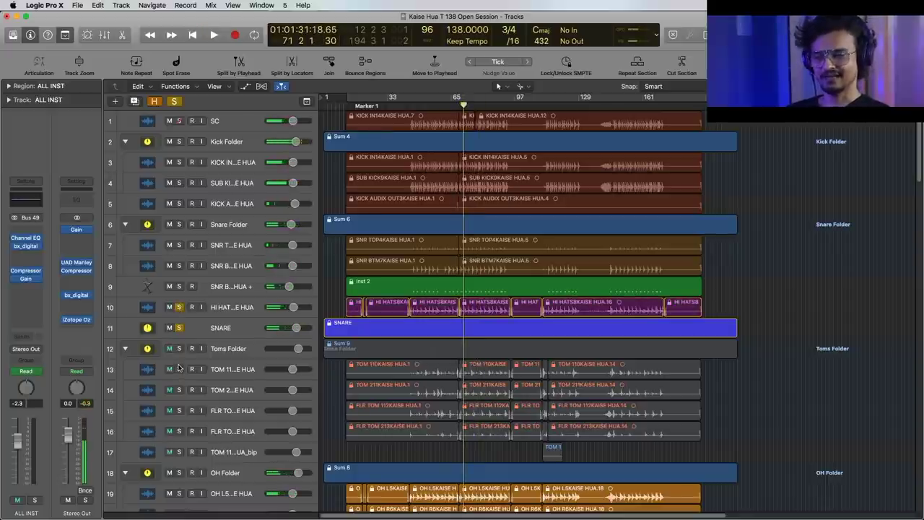
pyautogui.moveTo(180, 370); pyautogui.dragTo(182, 456)
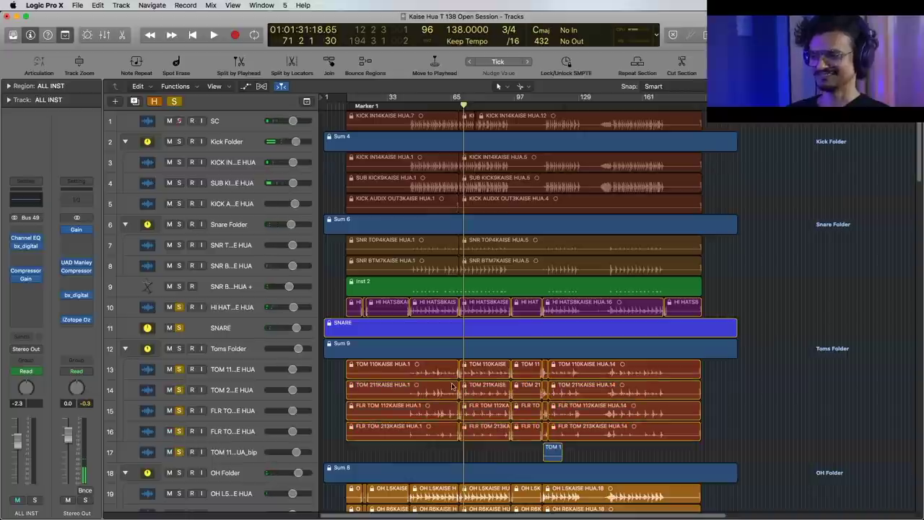
pyautogui.press('space')
# - Add the OH and Room folders with their tracks, plus the shaker, to the solo during playback and stop the song
pyautogui.scroll(-8, 453, 386)
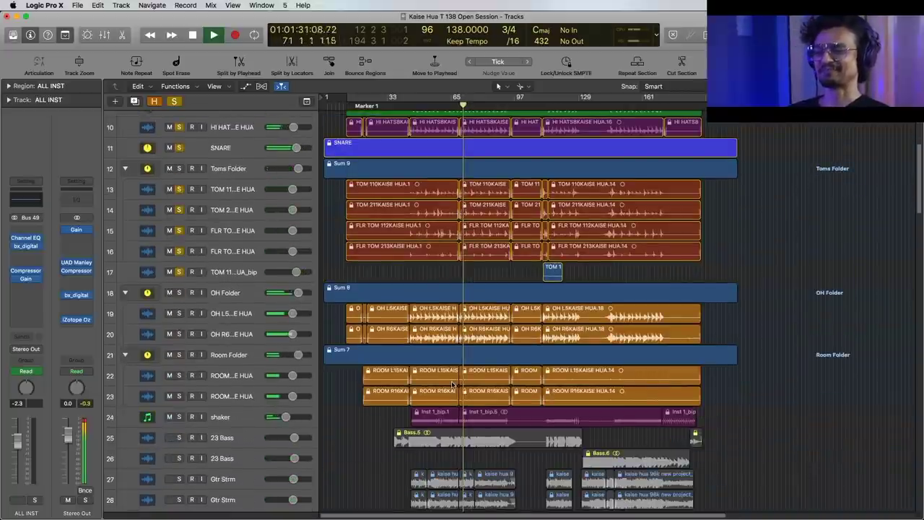
pyautogui.scroll(-2, 453, 387)
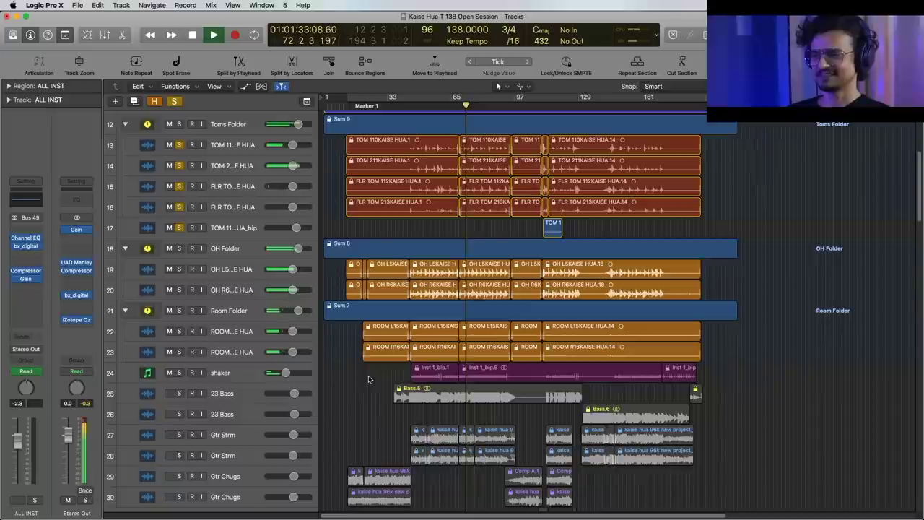
pyautogui.moveTo(179, 228); pyautogui.dragTo(179, 359)
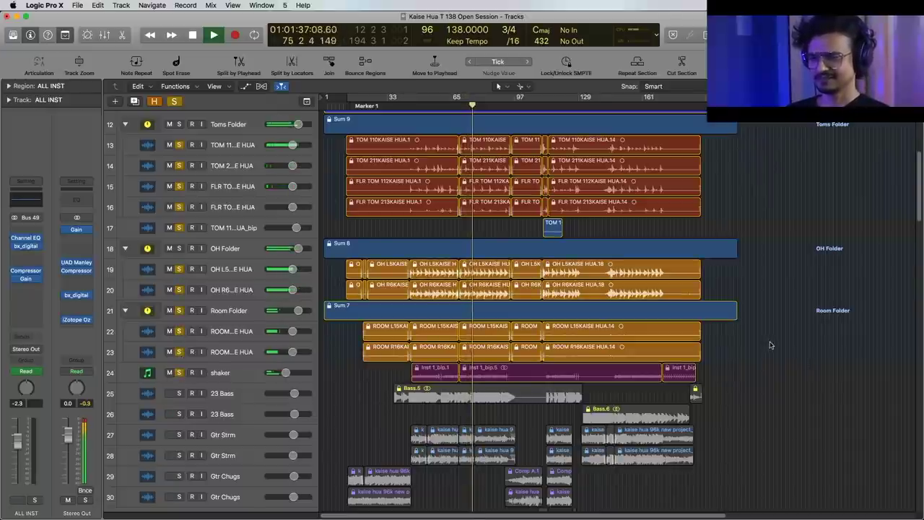
pyautogui.press('space')
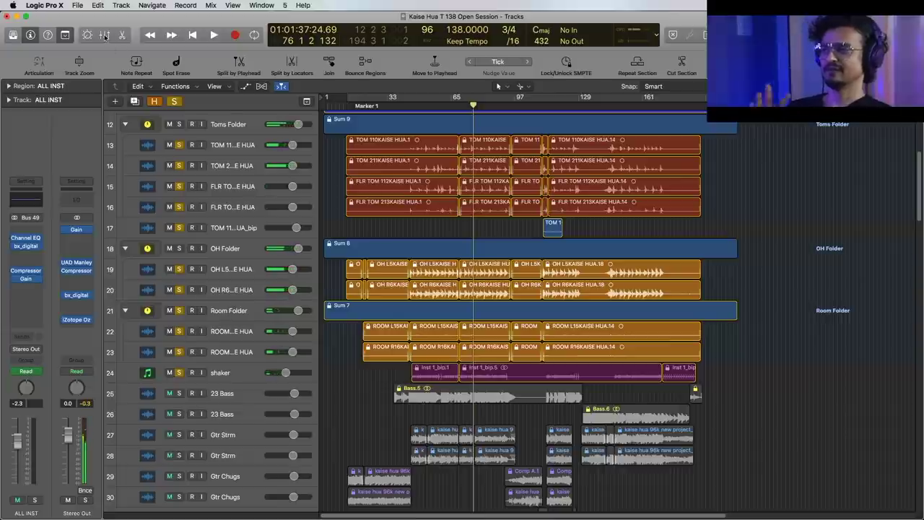
# - Clear all active solos and solo only the KICK bus in the mixer
pyautogui.scroll(6, 453, 228)
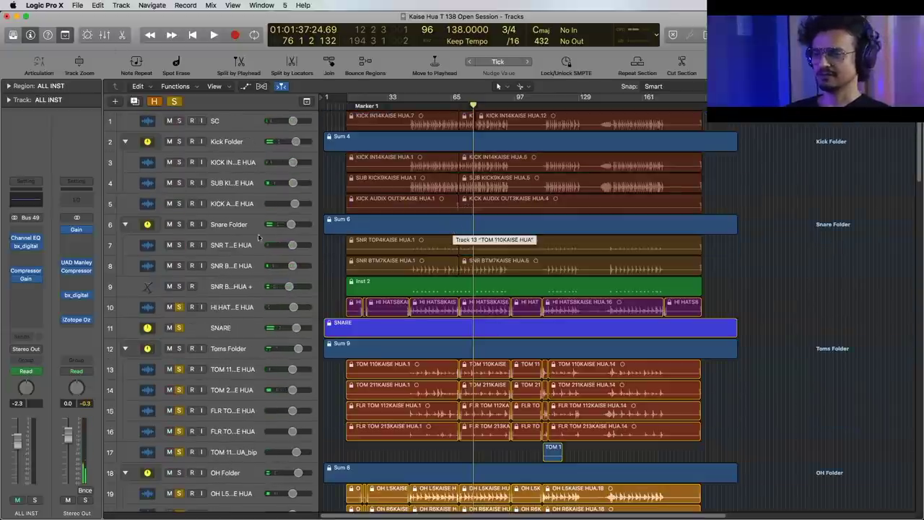
pyautogui.click(104, 36)
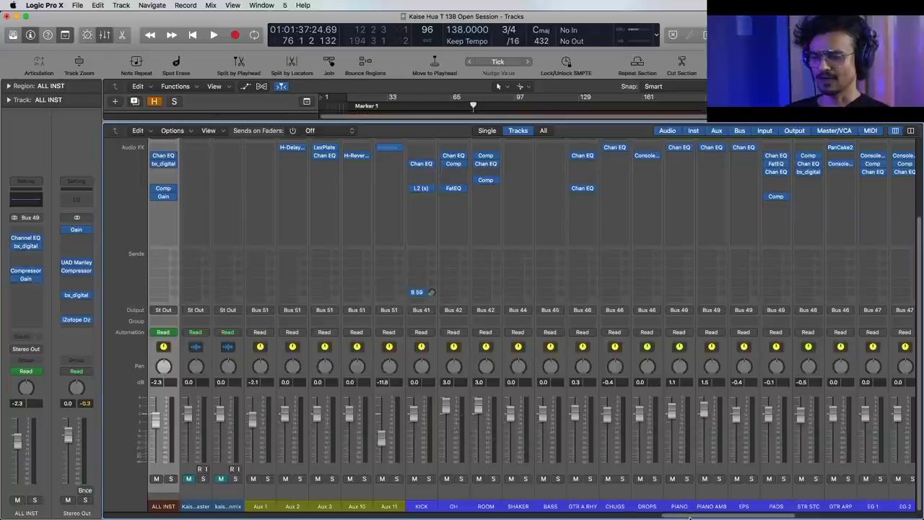
pyautogui.moveTo(689, 517); pyautogui.dragTo(711, 517)
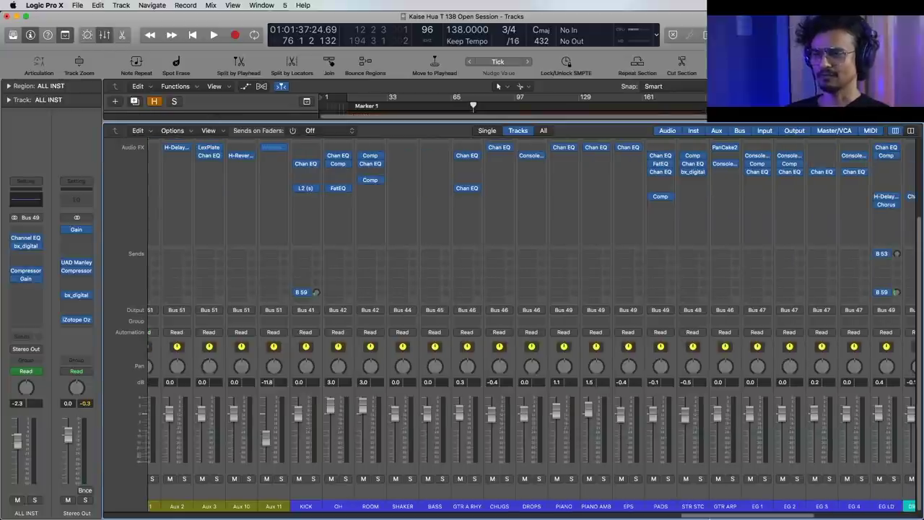
pyautogui.click(313, 479)
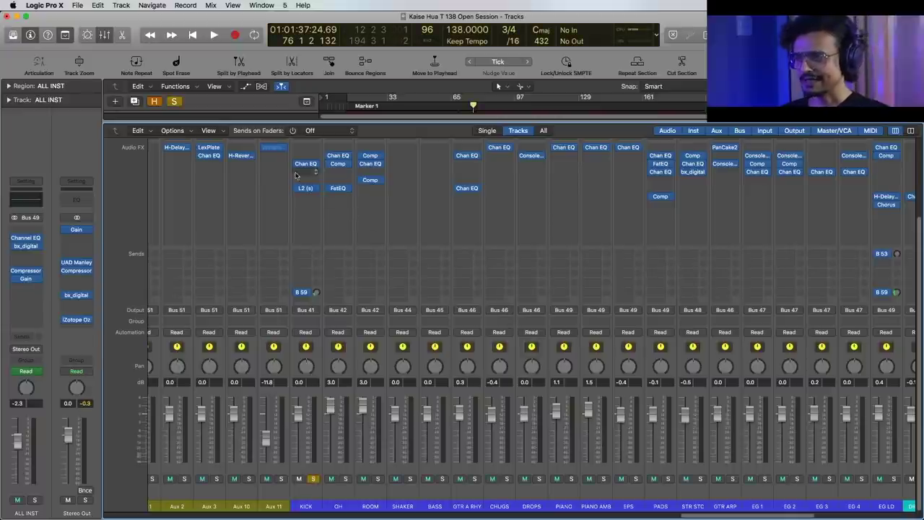
# - Inspect the Channel EQ curve on the KICK bus and close the plug-in
pyautogui.click(306, 163)
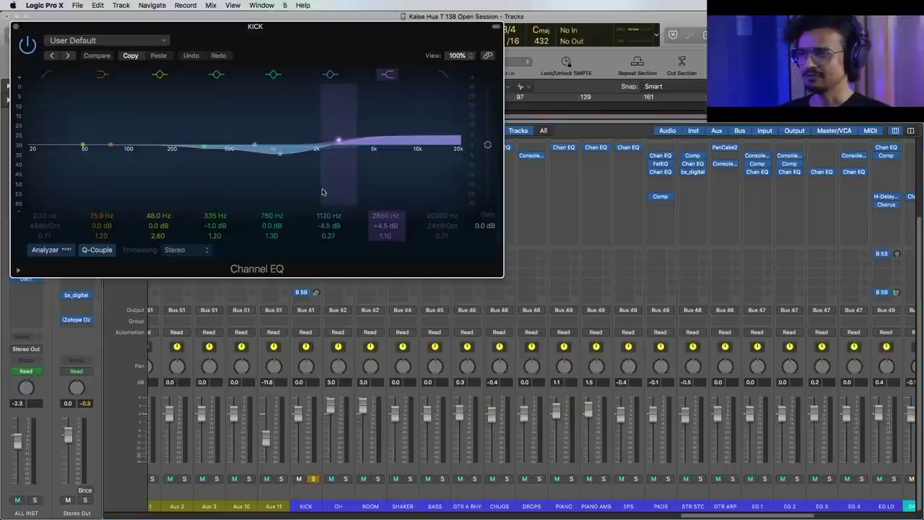
pyautogui.moveTo(332, 36); pyautogui.dragTo(596, 209)
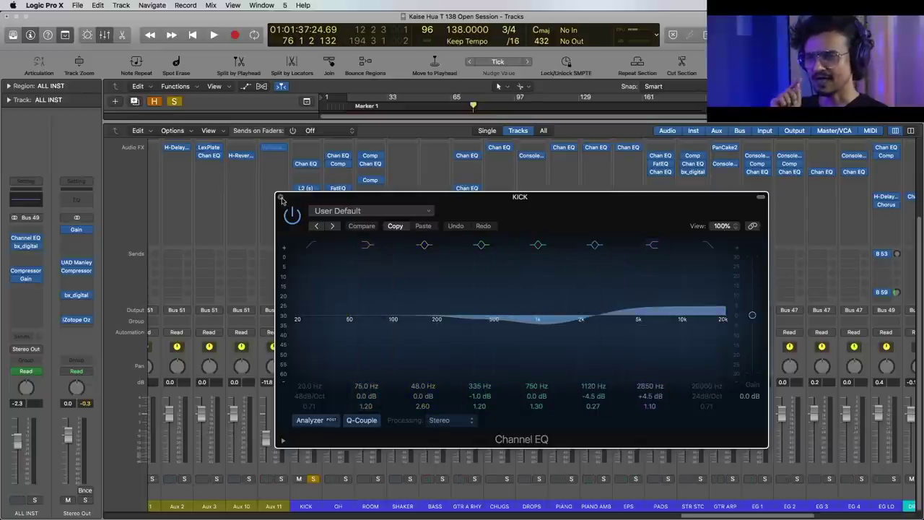
pyautogui.click(281, 197)
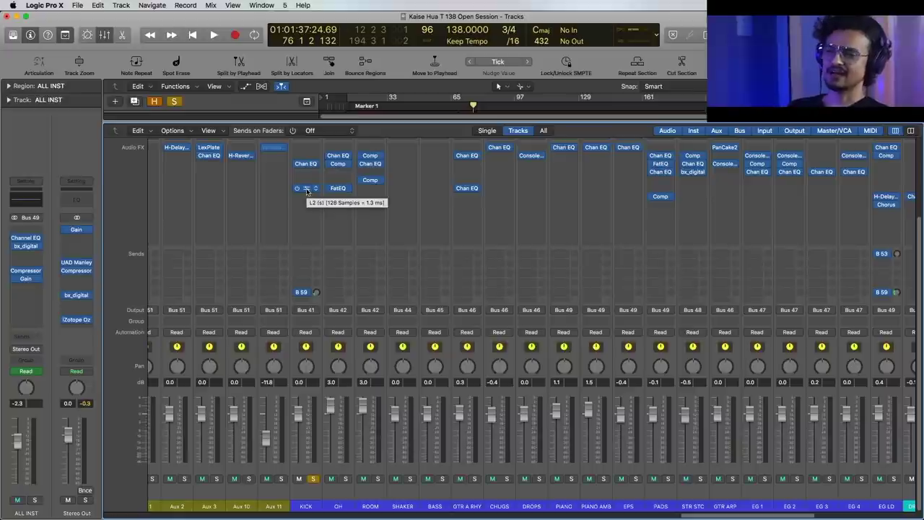
# - Check the L2 Ultramaximizer on the KICK bus while playing from bar 68, and close its window
pyautogui.click(306, 188)
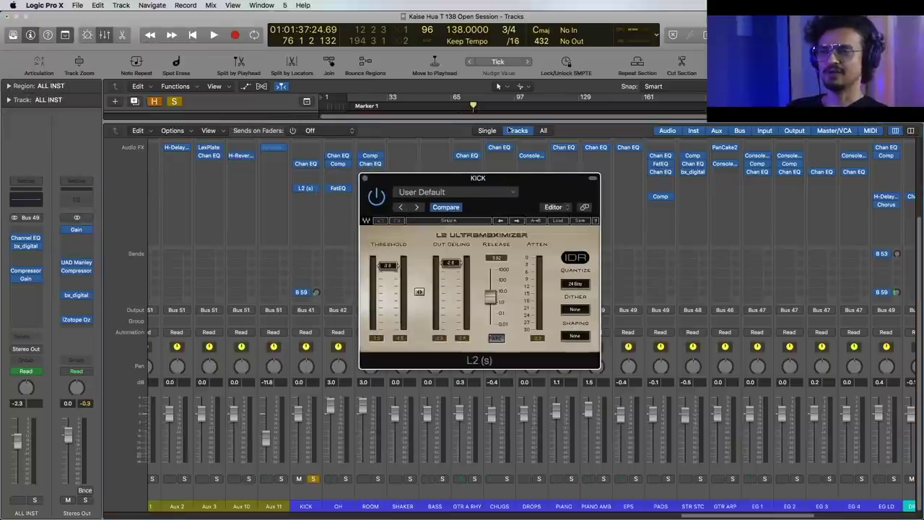
pyautogui.click(462, 107)
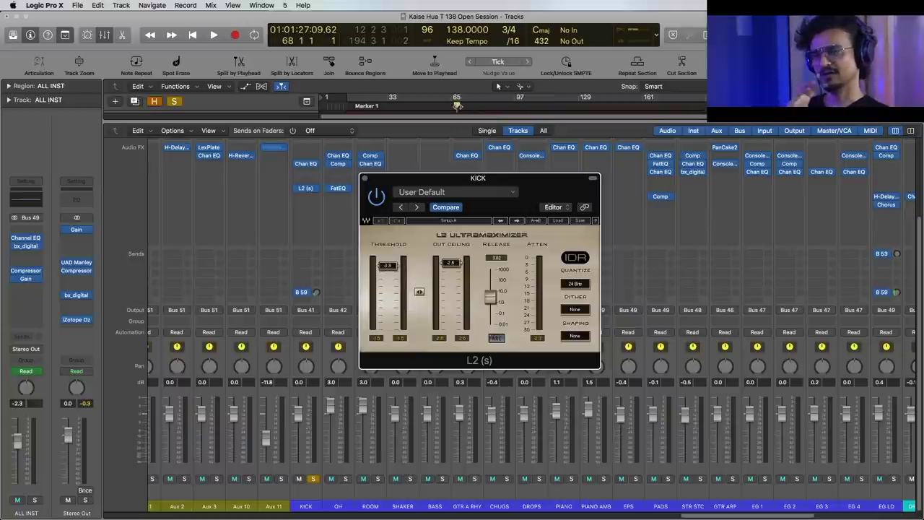
pyautogui.moveTo(548, 191); pyautogui.dragTo(577, 208)
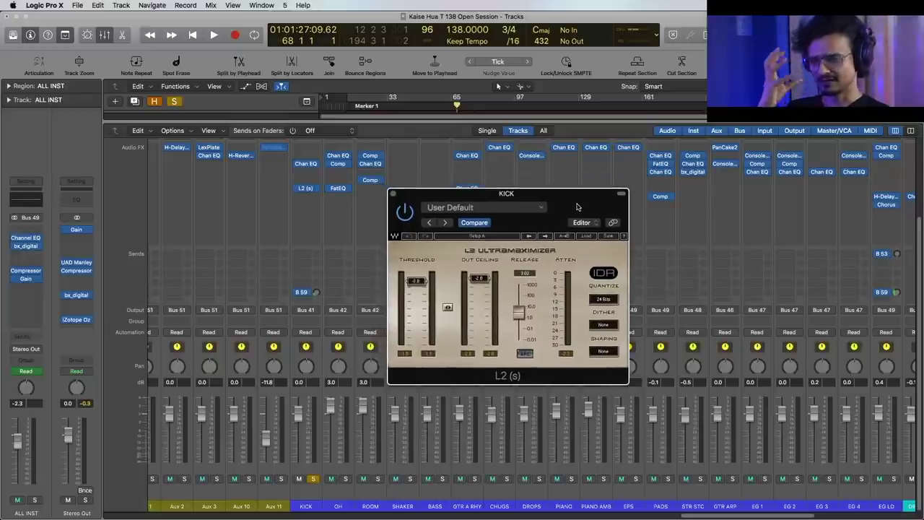
pyautogui.press('space')
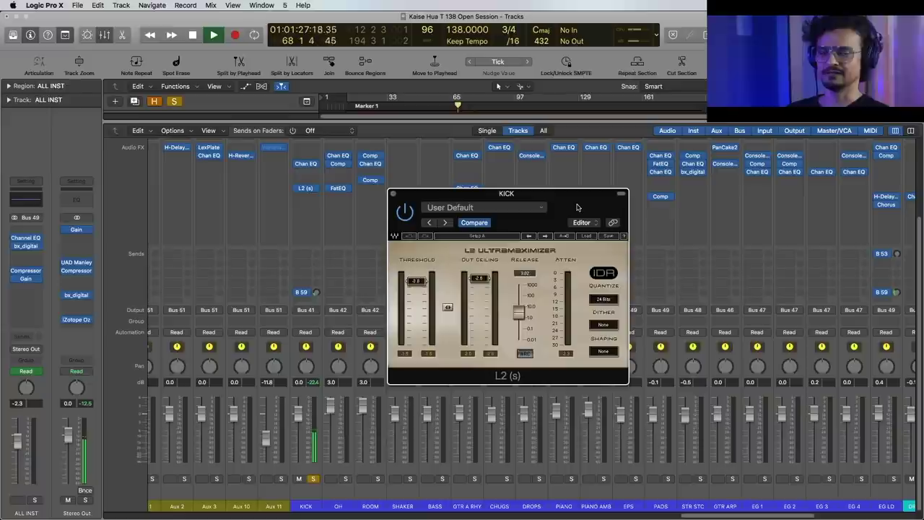
pyautogui.click(391, 193)
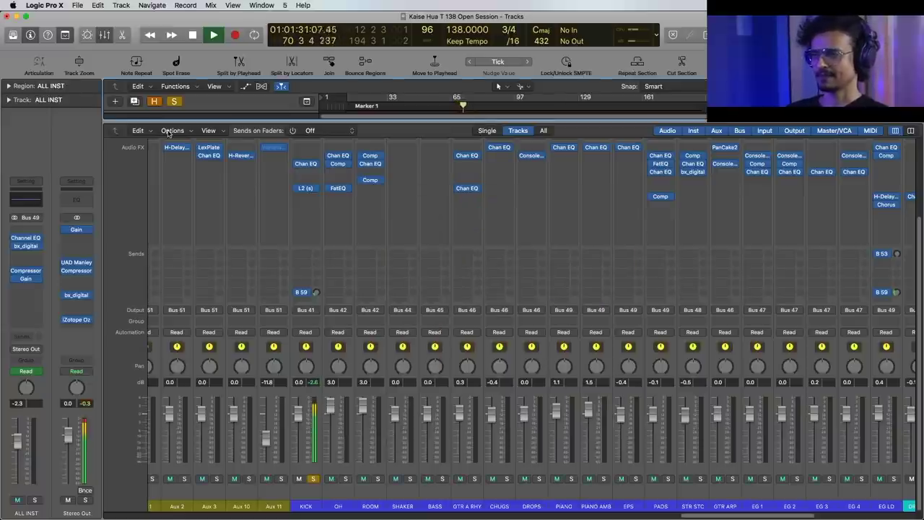
# - Back in the arrangement, compare the channel strips of the KICK IN, SUB KICK and KICK AUDIX OUT tracks during playback
pyautogui.click(103, 36)
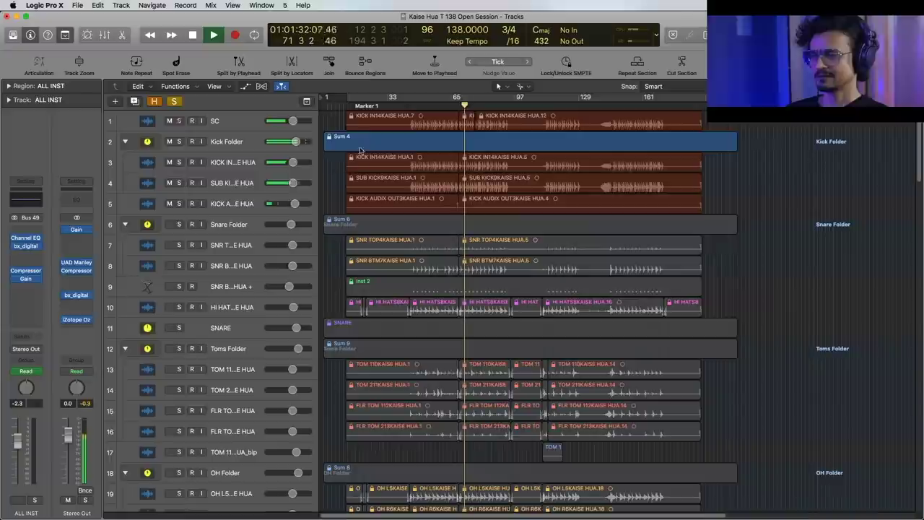
pyautogui.click(240, 165)
pyautogui.press('Down')
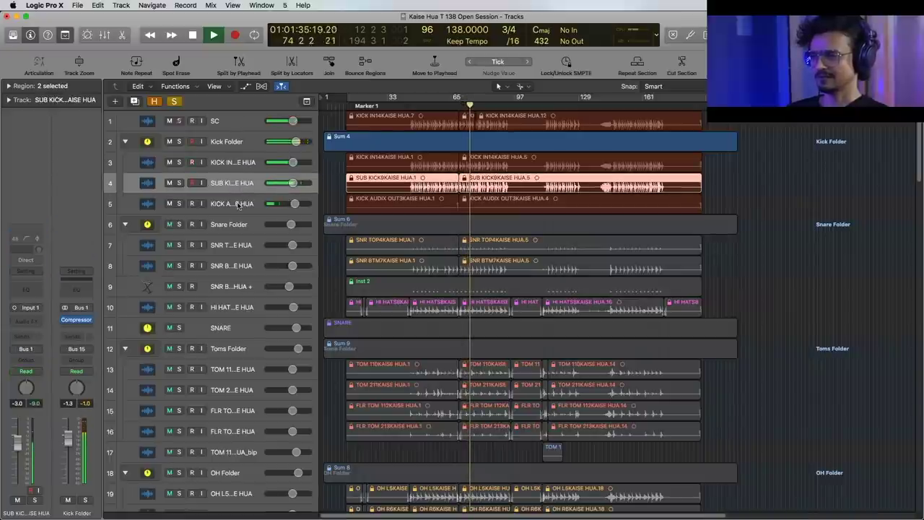
pyautogui.click(243, 165)
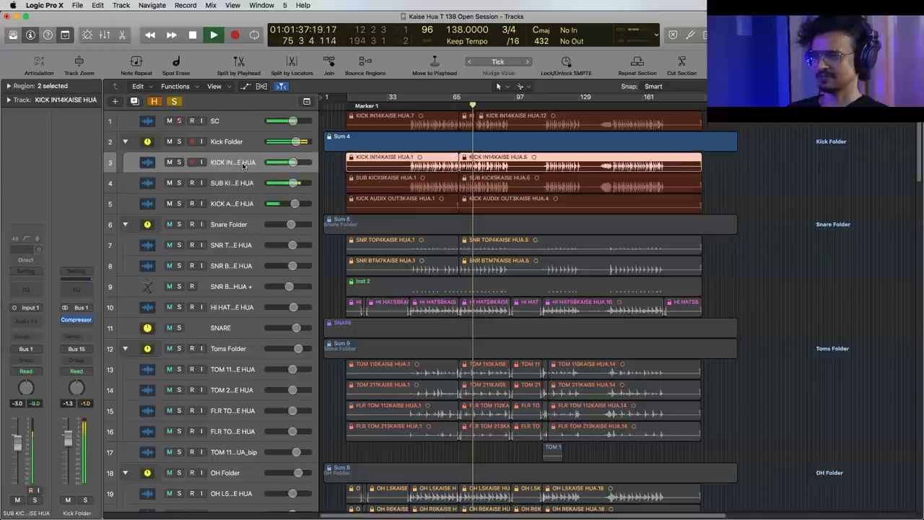
pyautogui.press('Down')
pyautogui.press('Down')
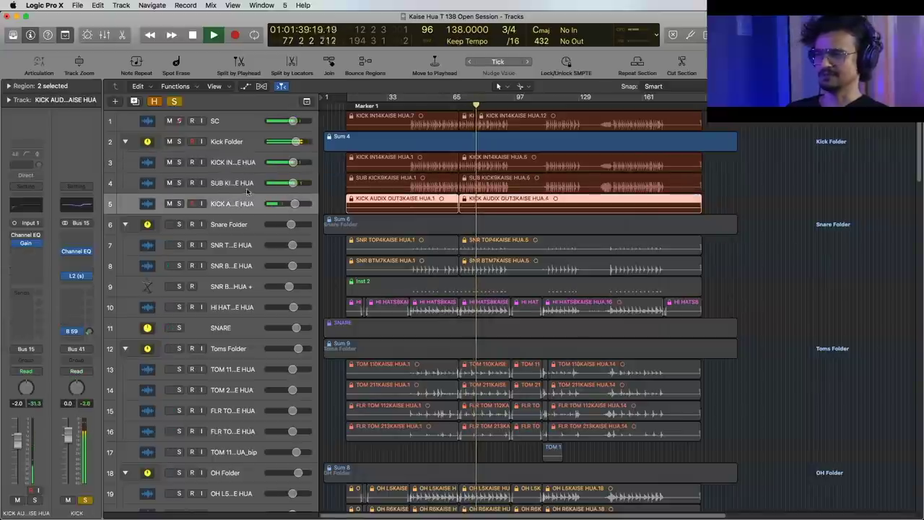
pyautogui.press('Up')
pyautogui.press('Up')
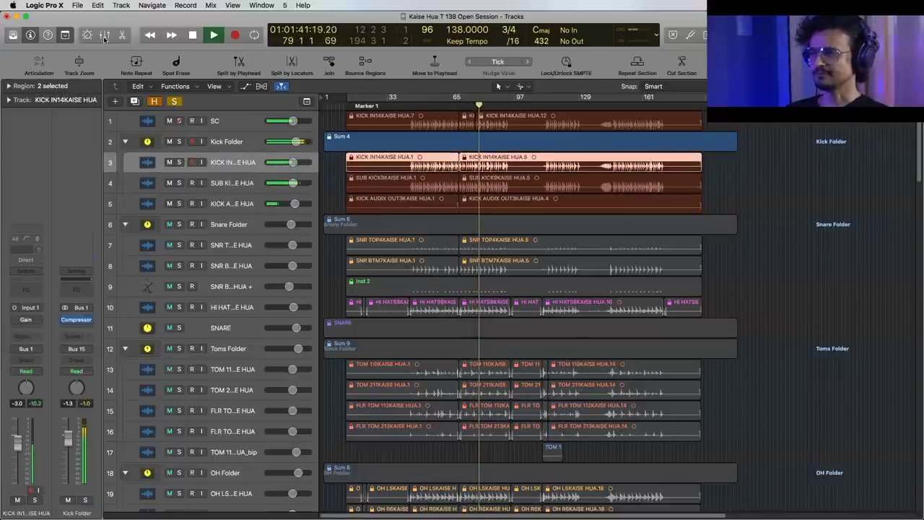
# - Reopen the mixer, watch the KICK bus's L2 limiter working during playback, stop the song and close the plug-in
pyautogui.click(104, 36)
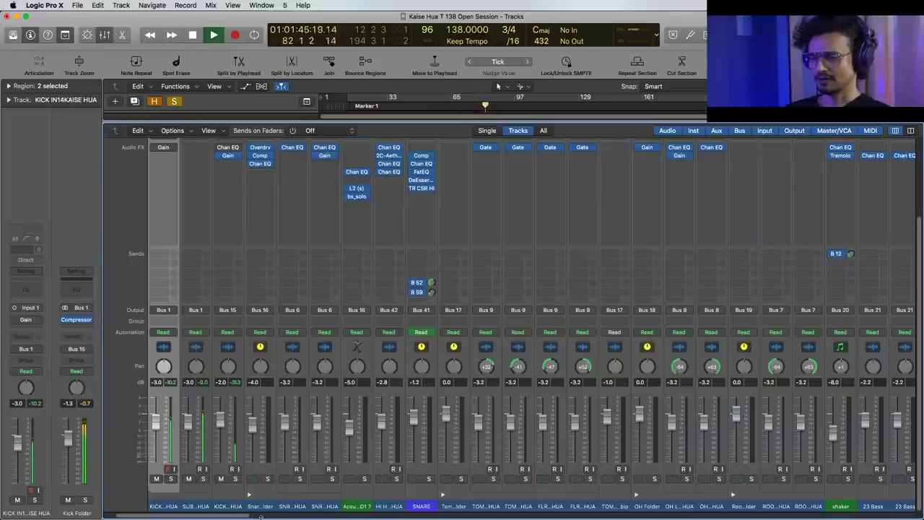
pyautogui.hscroll(15, 260, 516)
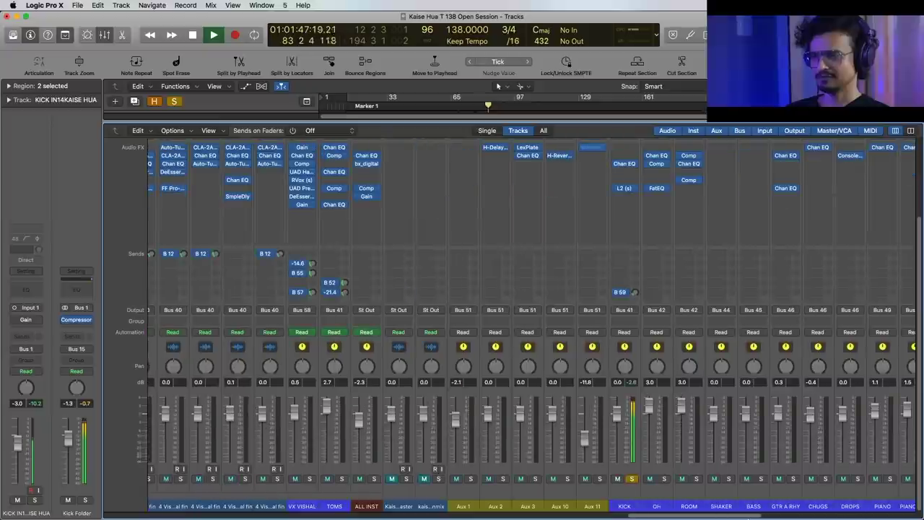
pyautogui.click(624, 188)
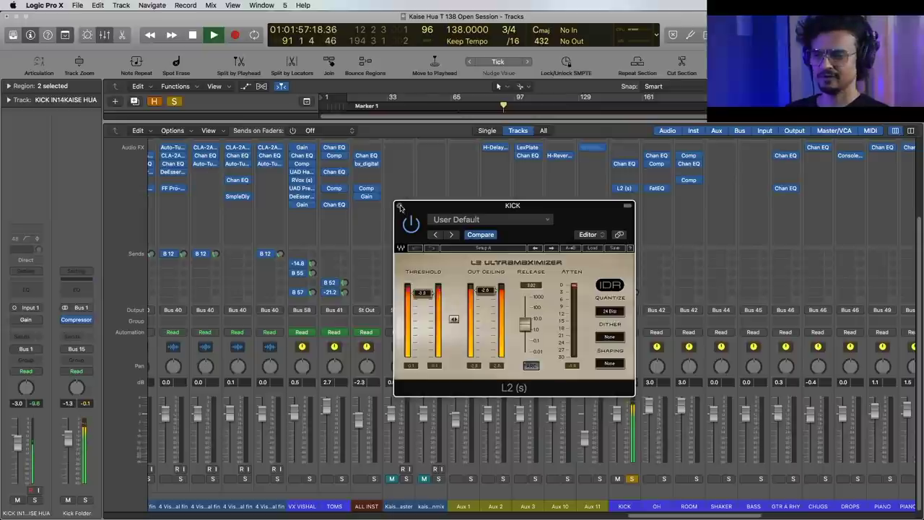
pyautogui.press('space')
pyautogui.click(399, 206)
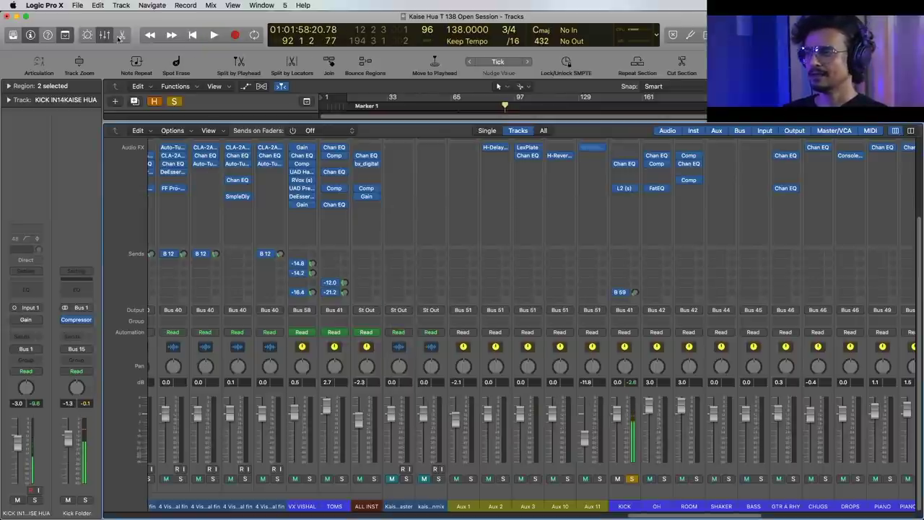
# - Return to the arrangement, clear the solo and play only the SNR TOP and SNR BTM tracks from about bar 48
pyautogui.click(105, 36)
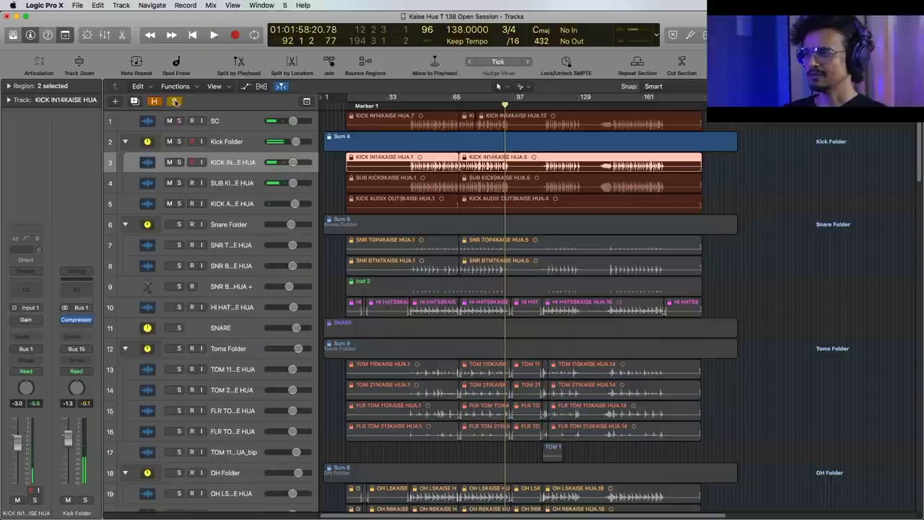
pyautogui.click(245, 249)
pyautogui.keyDown('shift'); pyautogui.click(247, 267); pyautogui.keyUp('shift')
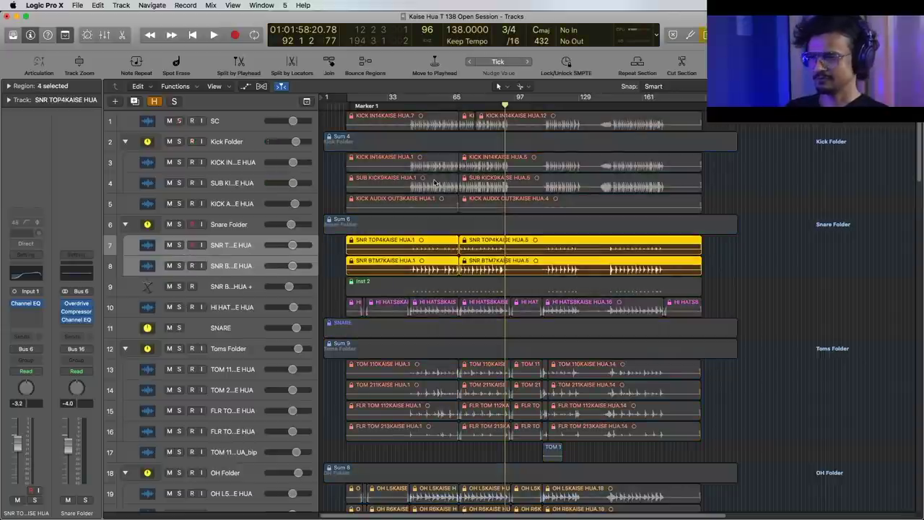
pyautogui.click(417, 101)
pyautogui.press('space')
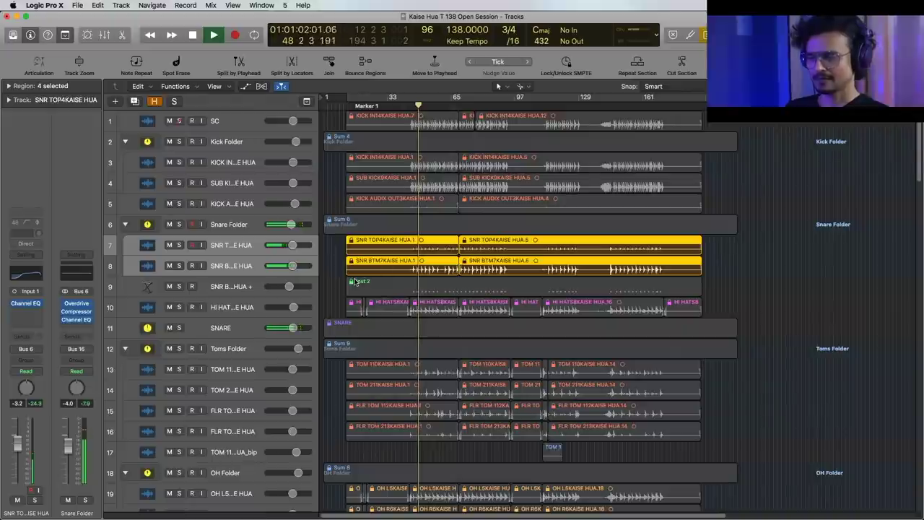
# - Stop playback and reset track 9's name to its instrument name, Acoustic Snare D1 7
pyautogui.press('space')
pyautogui.click(244, 288)
pyautogui.doubleClick(239, 287)
pyautogui.click(712, 292)
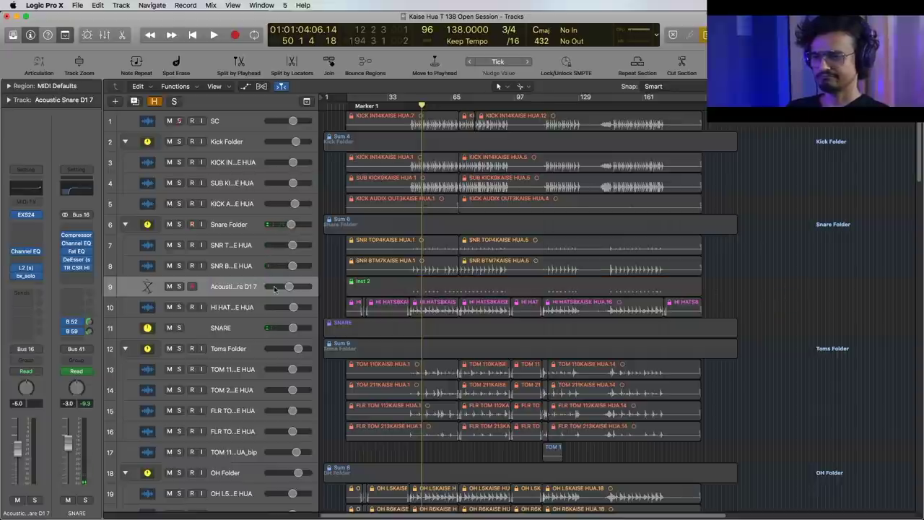
# - Select the Acoustic Snare D1 7 track's region and audition it alone from bar 45
pyautogui.click(243, 287)
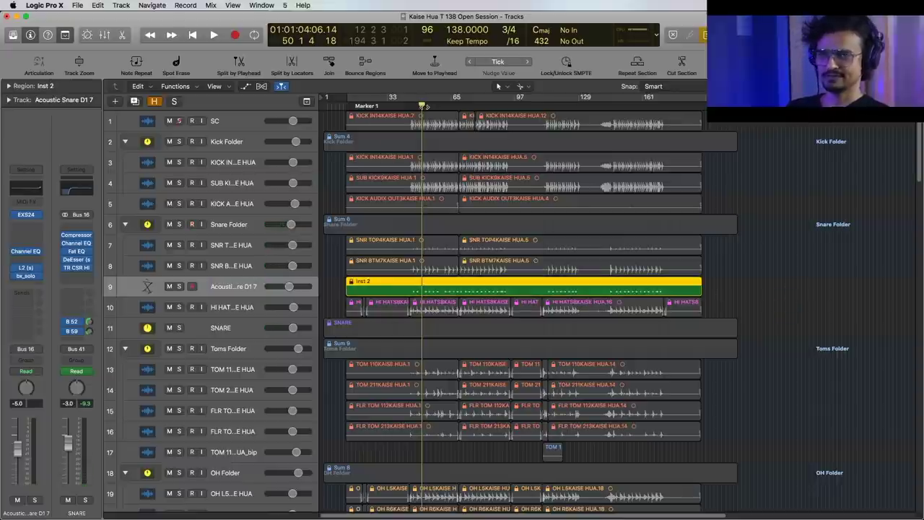
pyautogui.moveTo(422, 106); pyautogui.dragTo(411, 108)
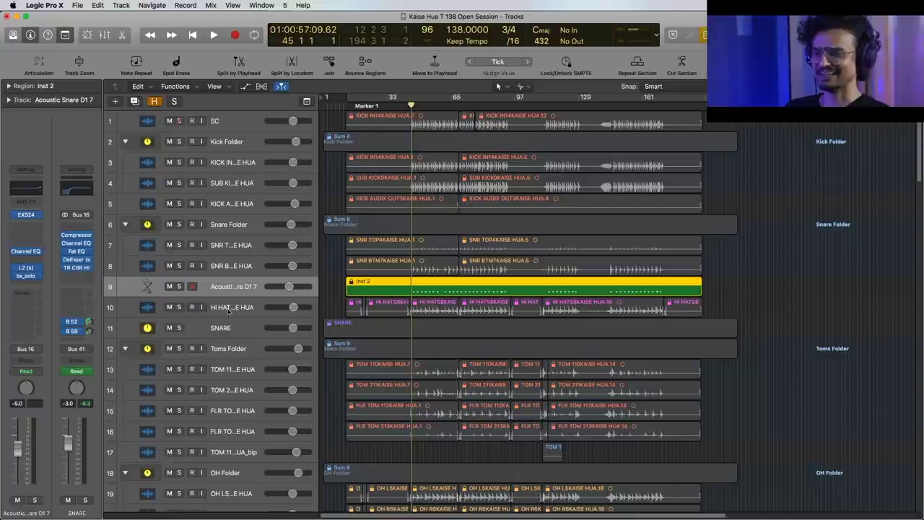
pyautogui.press('space')
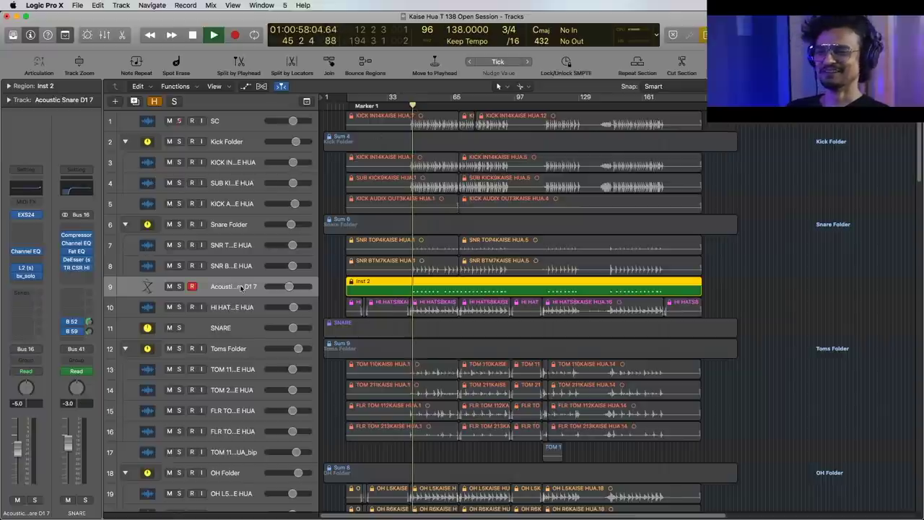
pyautogui.press('space')
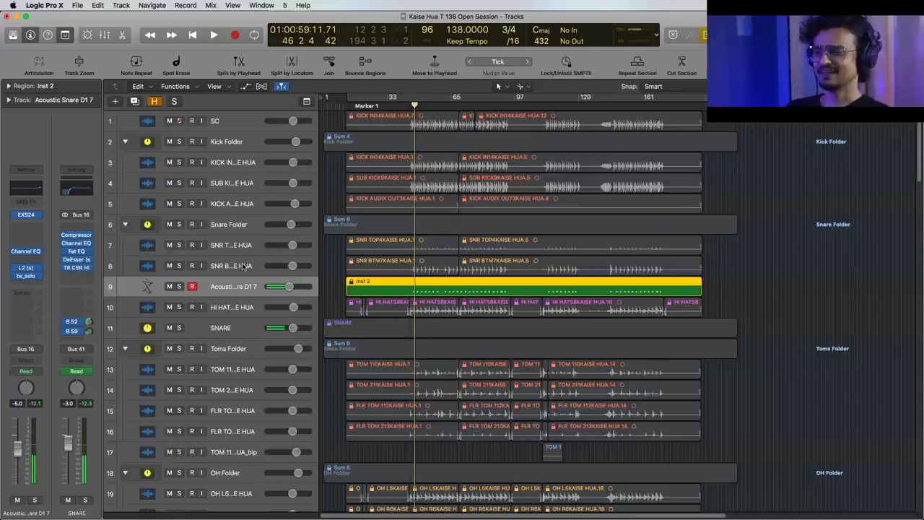
# - Add the SNR BTM and SNR TOP tracks to the Acoustic Snare selection, audition all three together, and stop playback
pyautogui.keyDown('shift'); pyautogui.click(243, 265); pyautogui.keyUp('shift')
pyautogui.keyDown('shift'); pyautogui.click(243, 247); pyautogui.keyUp('shift')
pyautogui.press('space')
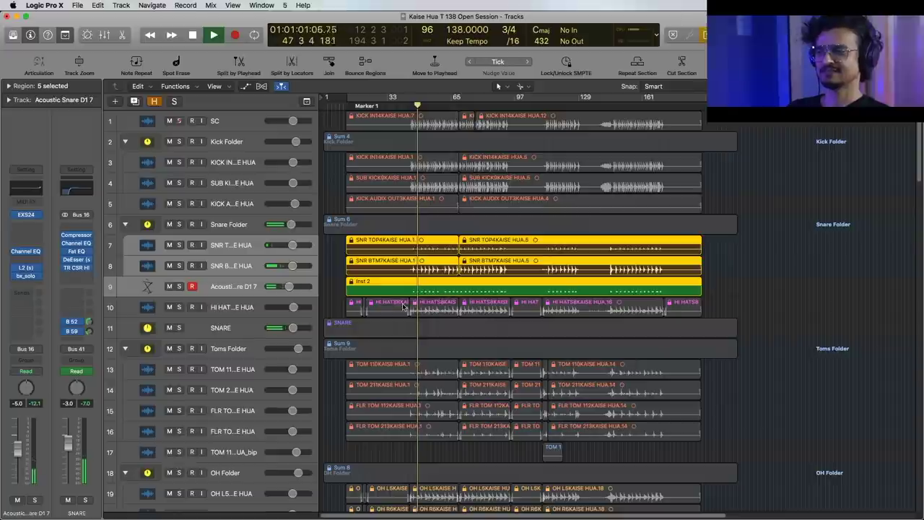
pyautogui.press('space')
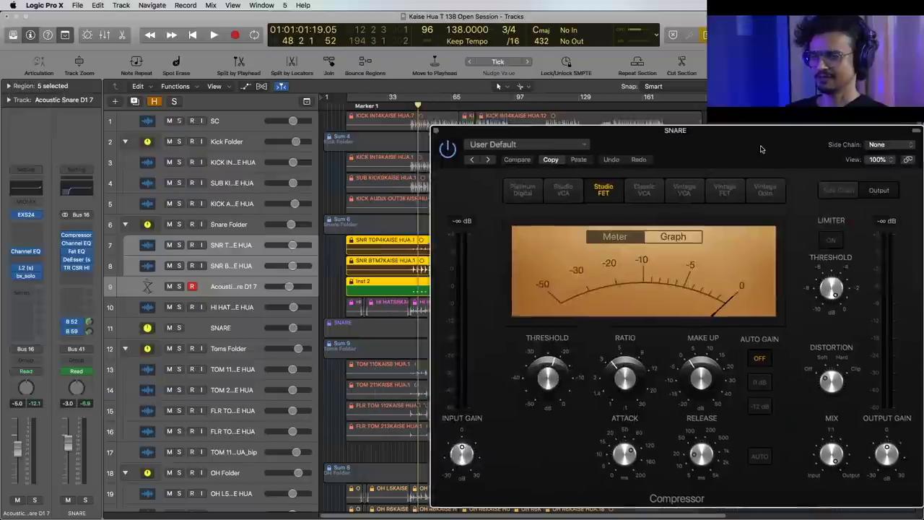
# - Watch the SNARE bus's Compressor during playback, examine its first Channel EQ, stop the song and close both plug-ins
pyautogui.moveTo(759, 150); pyautogui.dragTo(756, 109)
pyautogui.press('space')
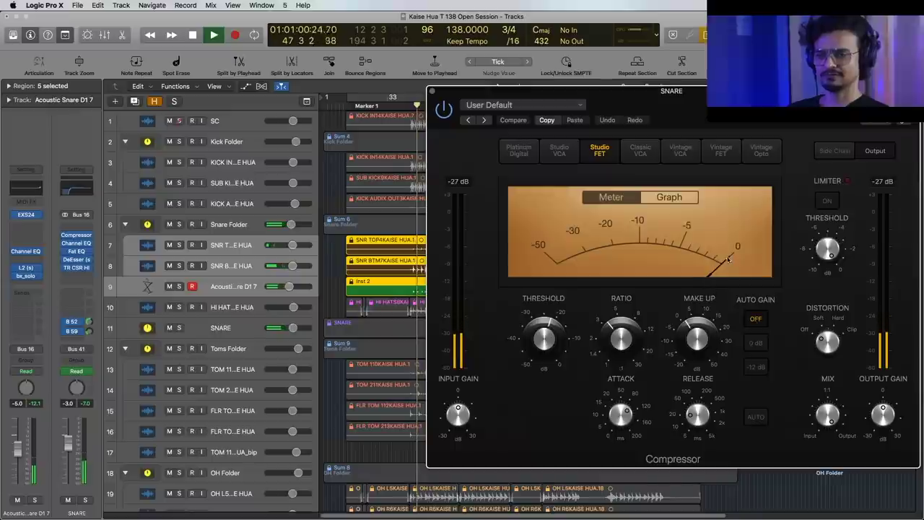
pyautogui.click(75, 243)
pyautogui.moveTo(148, 15); pyautogui.dragTo(416, 163)
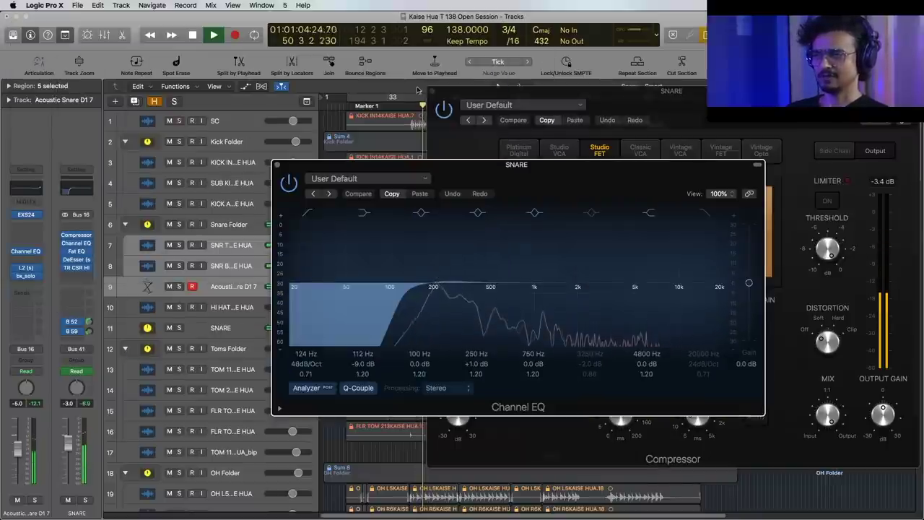
pyautogui.click(432, 92)
pyautogui.moveTo(554, 192); pyautogui.dragTo(663, 205)
pyautogui.press('space')
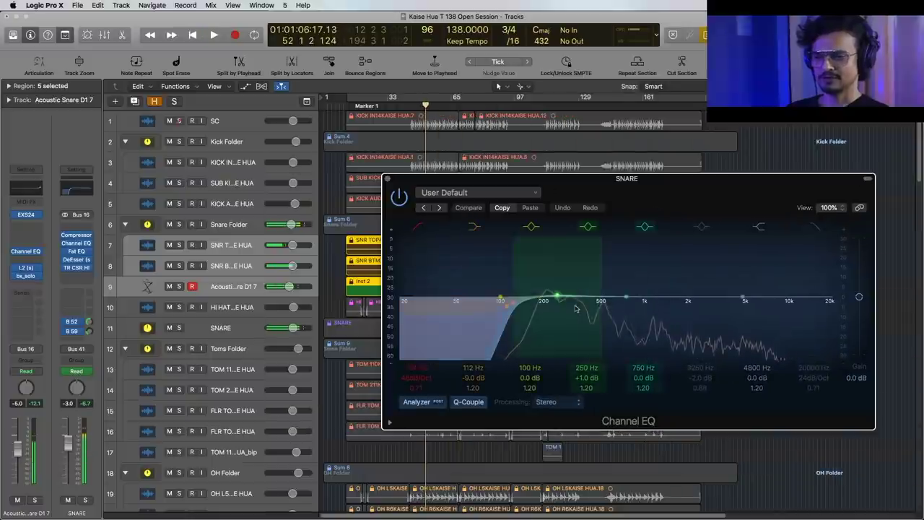
pyautogui.click(389, 179)
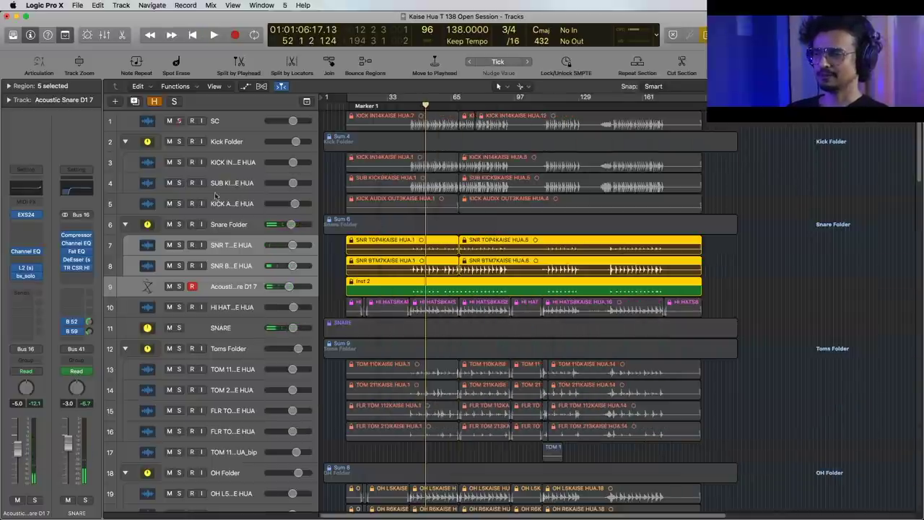
# - Examine the Fat EQ on the SNARE bus and close it
pyautogui.click(77, 253)
pyautogui.moveTo(182, 38); pyautogui.dragTo(605, 165)
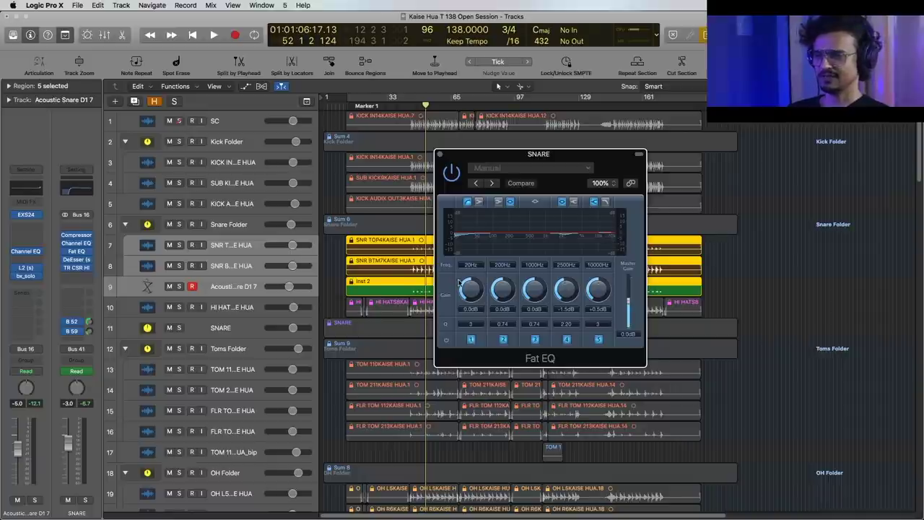
pyautogui.click(440, 155)
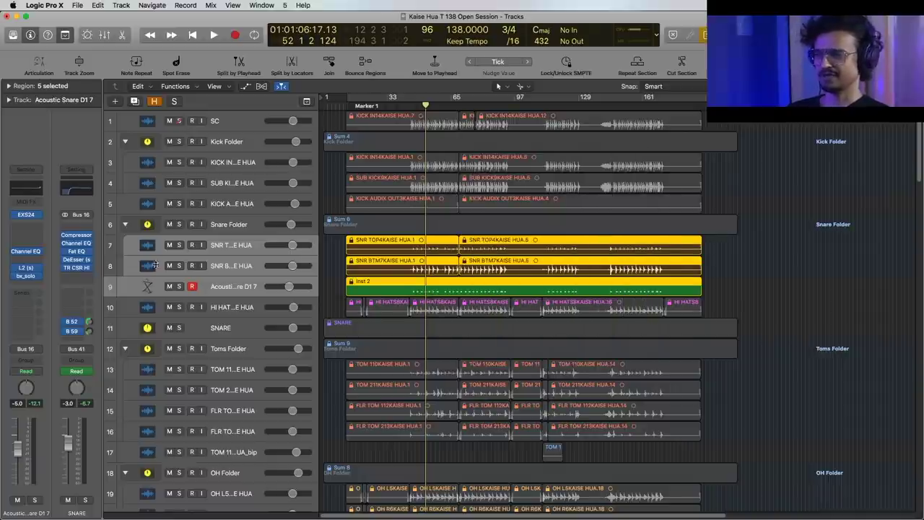
# - Watch the SNARE bus's DeEsser working during playback, stop the song and close the plug-in
pyautogui.click(76, 260)
pyautogui.moveTo(118, 22); pyautogui.dragTo(659, 164)
pyautogui.press('space')
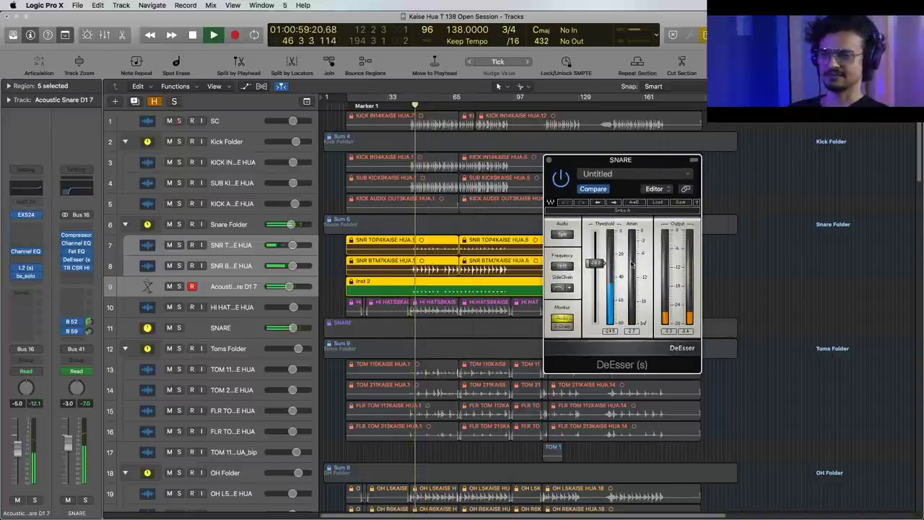
pyautogui.press('space')
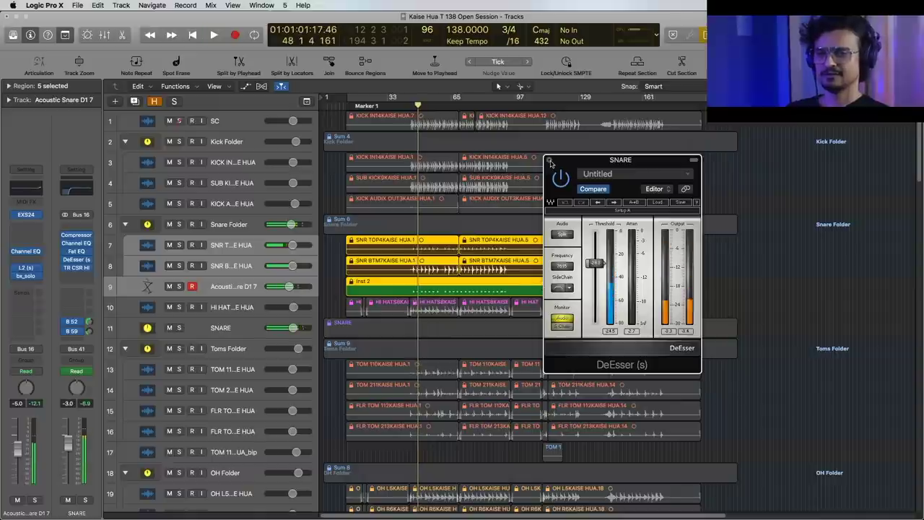
pyautogui.click(549, 159)
# - Examine the TR CSR HI reverb on the SNARE bus while the snare plays, close the plug-in and stop the song
pyautogui.click(78, 268)
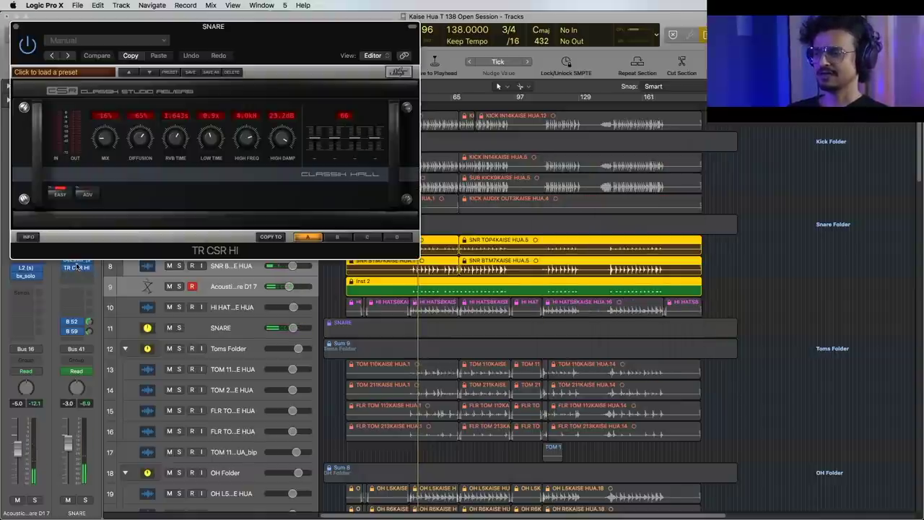
pyautogui.moveTo(264, 38); pyautogui.dragTo(687, 181)
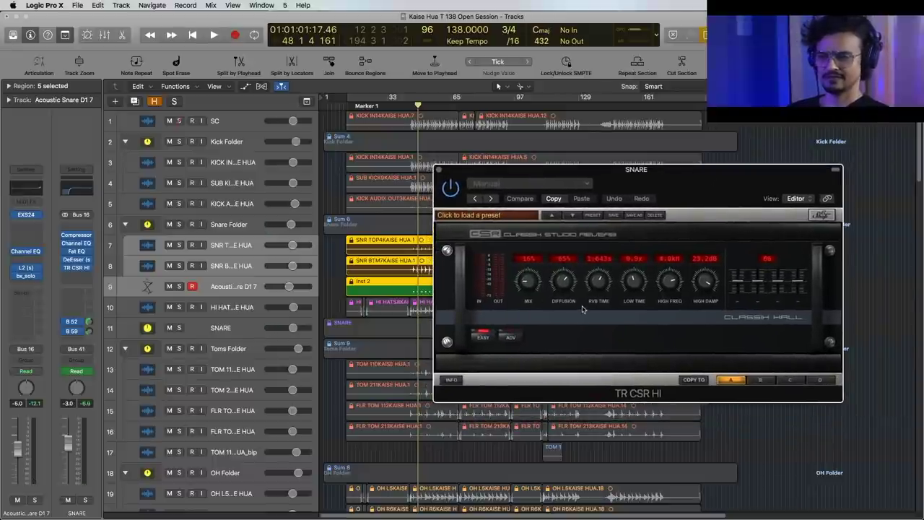
pyautogui.press('space')
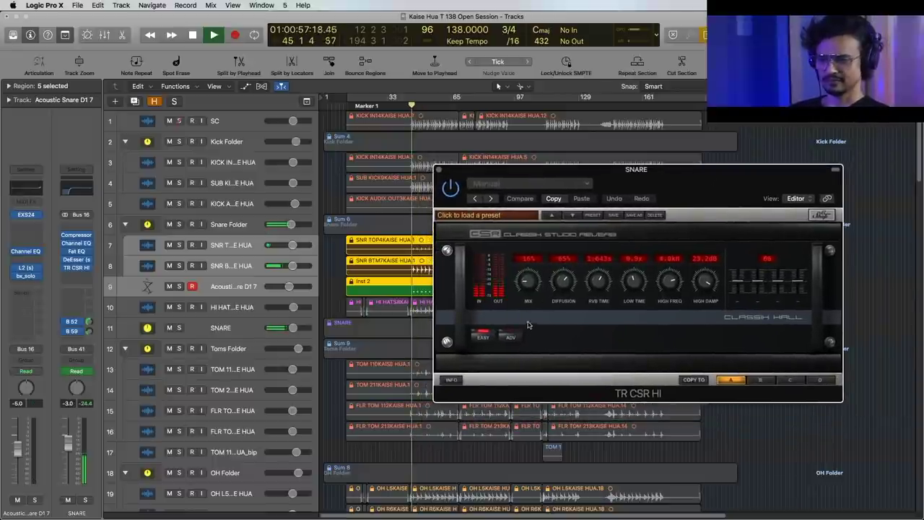
pyautogui.click(439, 169)
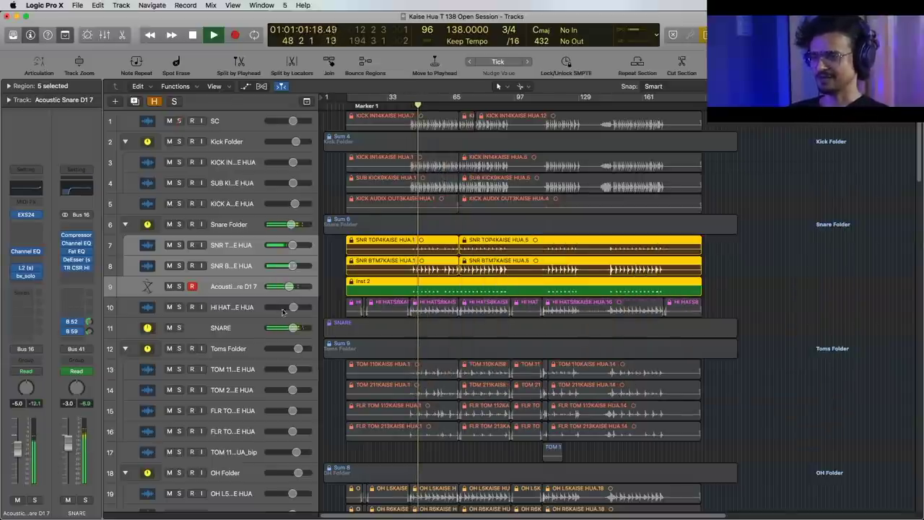
pyautogui.press('space')
# - Show the mixer, select the SNARE bus channel, solo it and start playback from about bar 44
pyautogui.press('x')
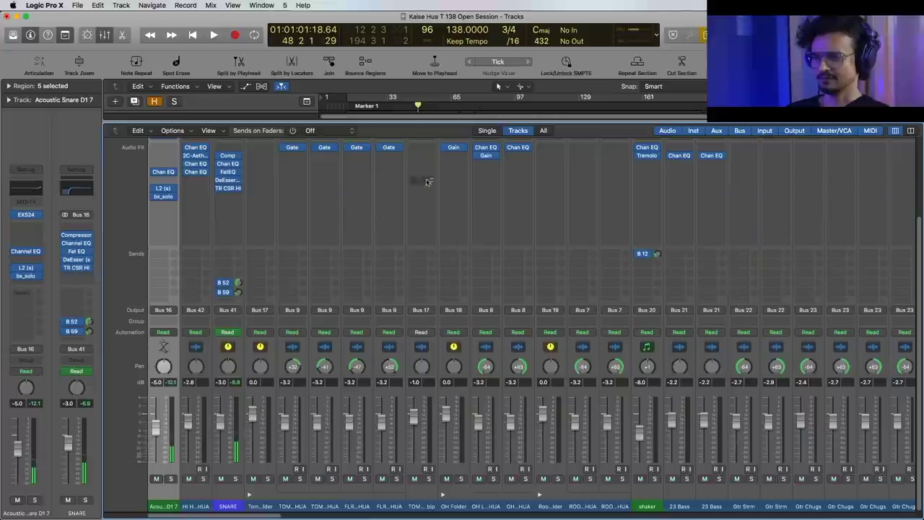
pyautogui.click(106, 36)
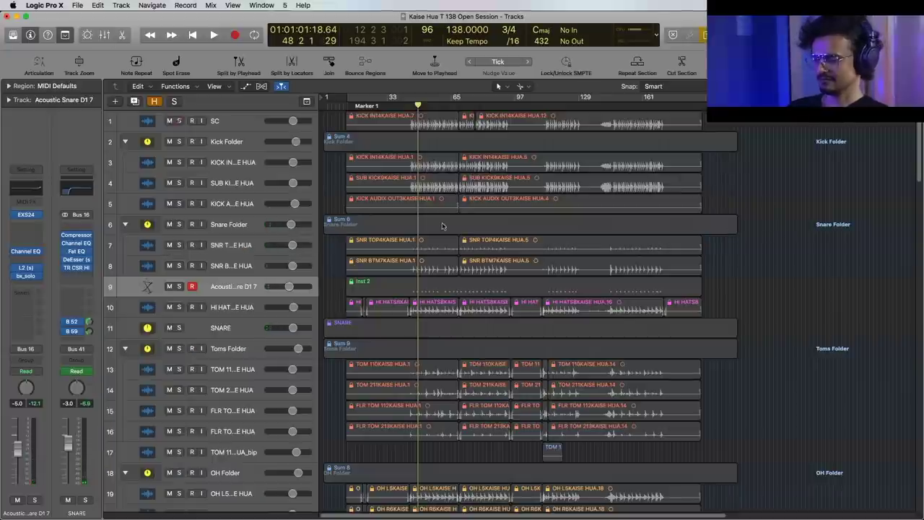
pyautogui.click(105, 36)
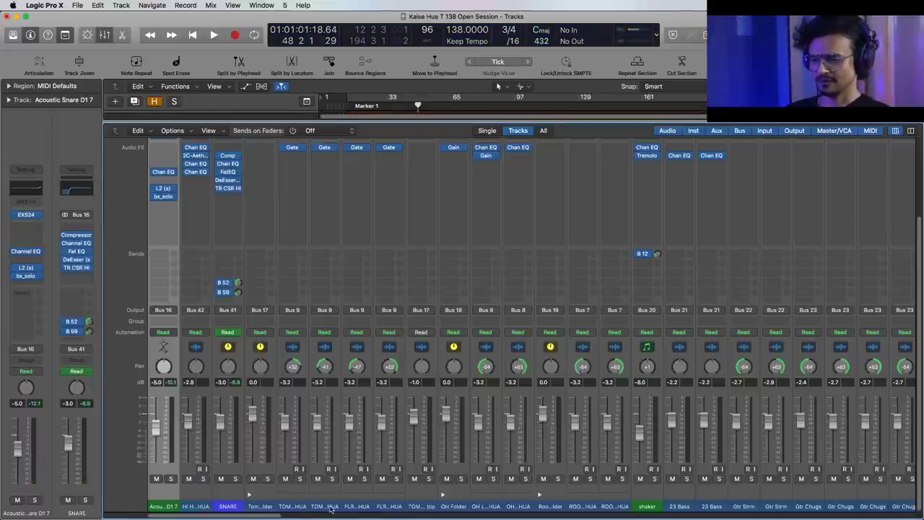
pyautogui.moveTo(269, 515); pyautogui.dragTo(794, 517)
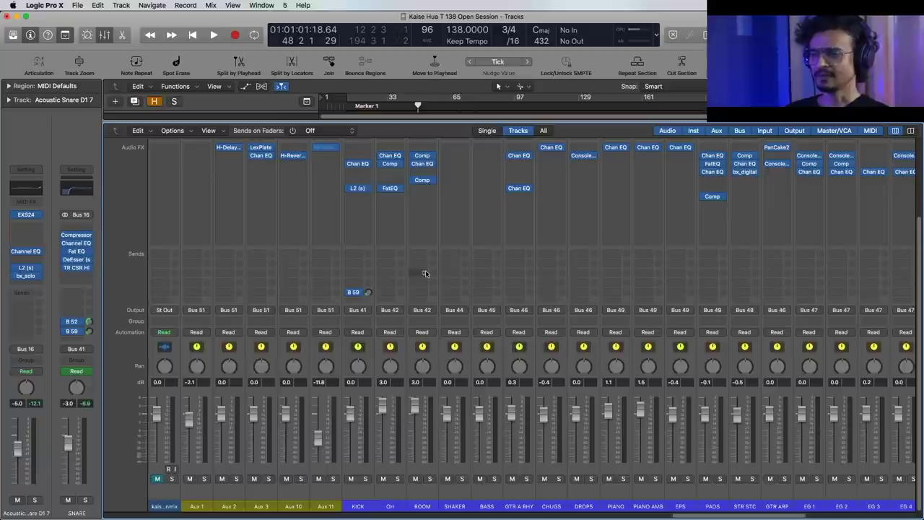
pyautogui.moveTo(711, 517); pyautogui.dragTo(31, 510)
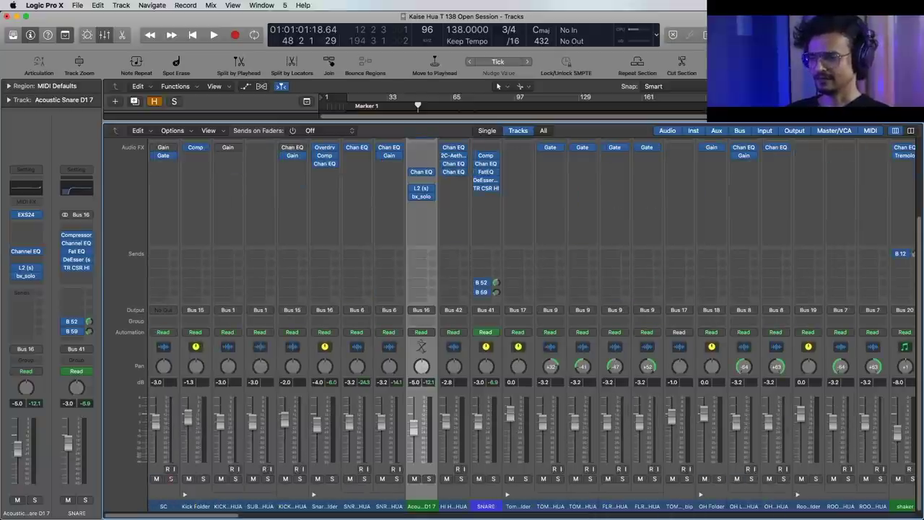
pyautogui.click(491, 506)
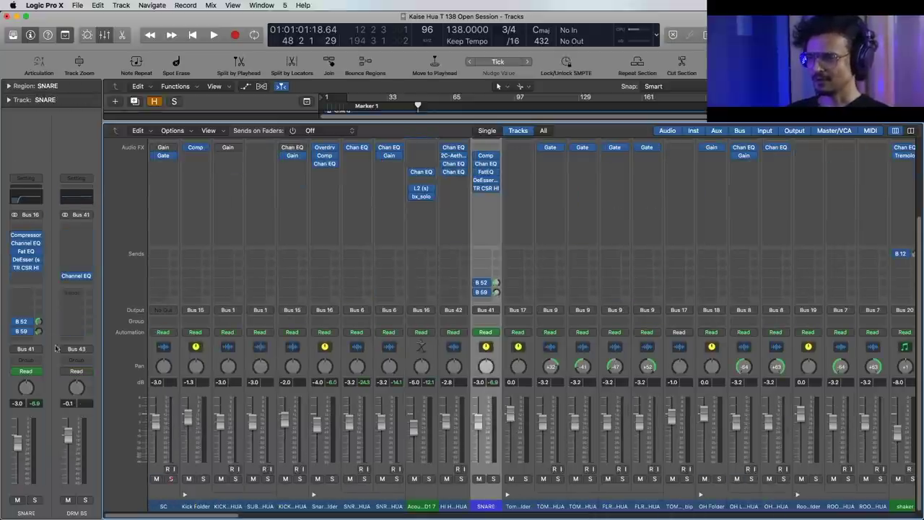
pyautogui.click(34, 500)
pyautogui.press('space')
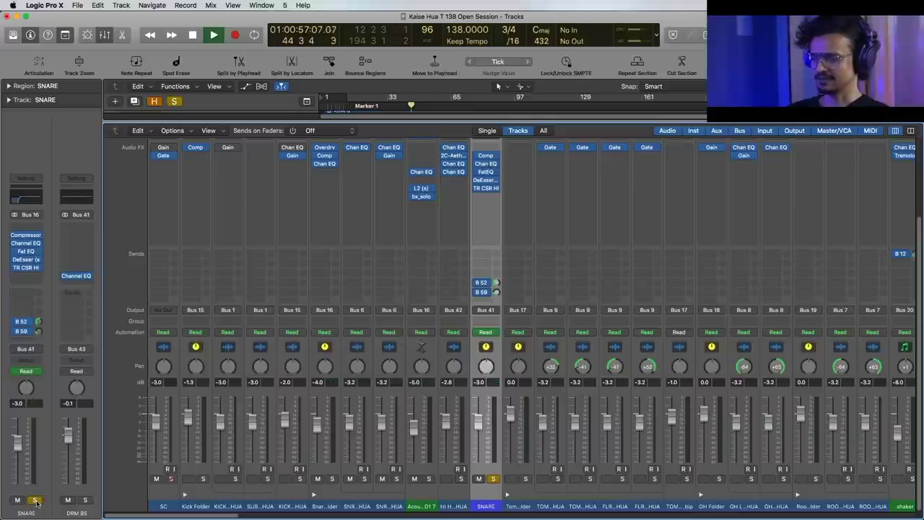
# - Follow the SNARE bus's Bus 52 send to SNR REV, examine its Lustrous Plates reverb during playback, close it and stop the song
pyautogui.click(30, 322)
pyautogui.click(30, 323)
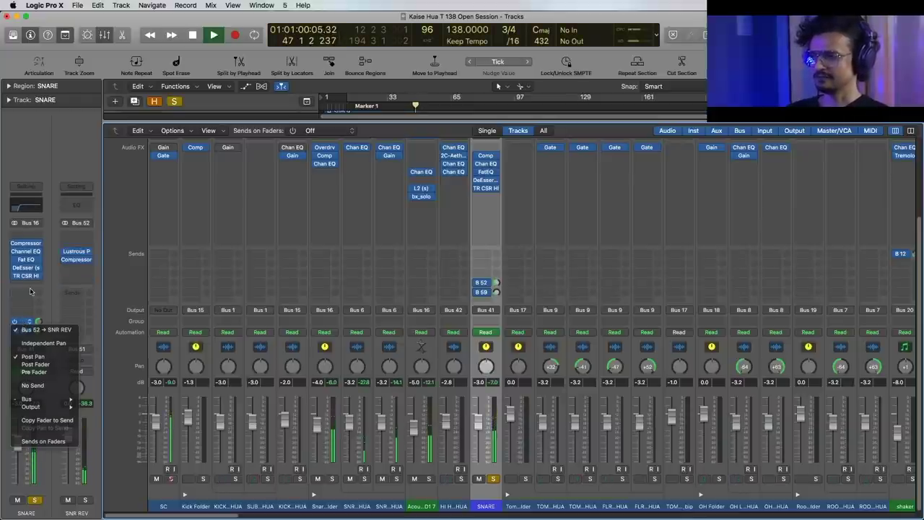
pyautogui.click(77, 252)
pyautogui.moveTo(280, 78); pyautogui.dragTo(558, 177)
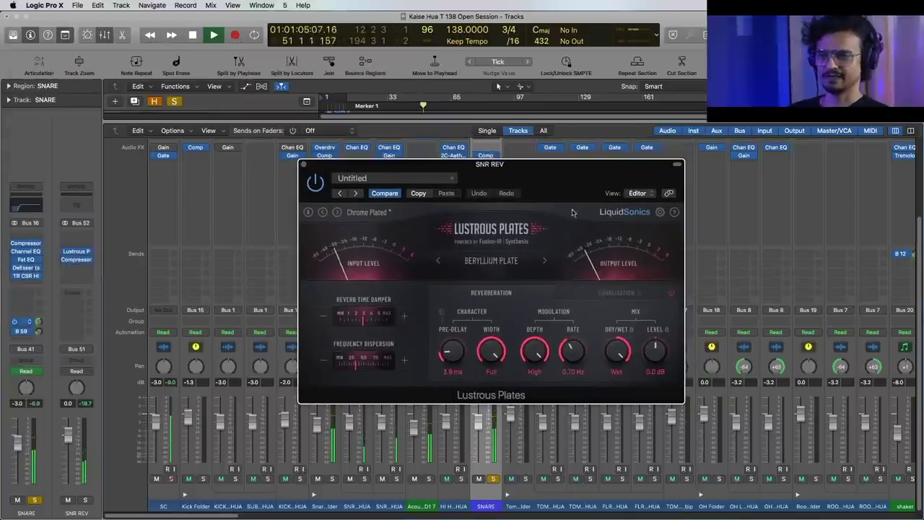
pyautogui.click(303, 165)
pyautogui.press('space')
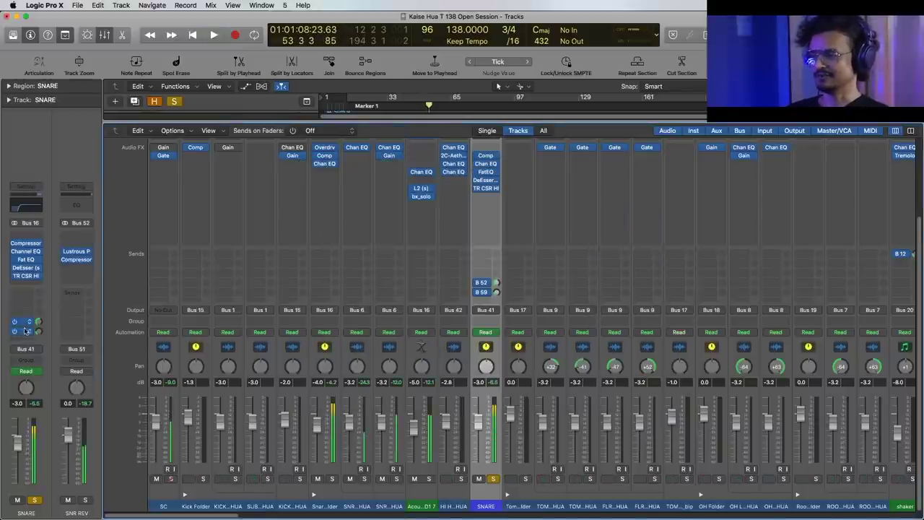
# - Follow the SNARE bus's Bus 59 send to DRM PRL, examine its CLA Drums and Channel EQ, close both, and clear the SNARE solo
pyautogui.click(23, 331)
pyautogui.click(76, 235)
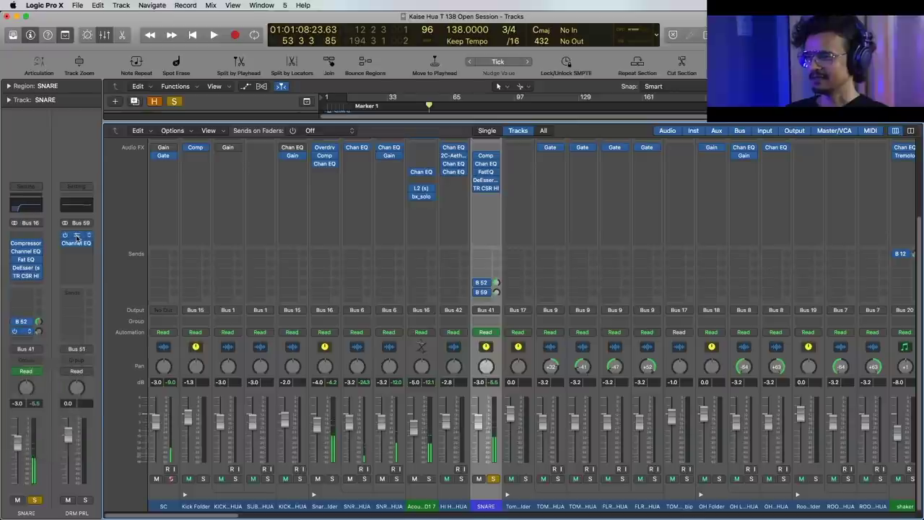
pyautogui.click(78, 238)
pyautogui.moveTo(240, 54); pyautogui.dragTo(590, 173)
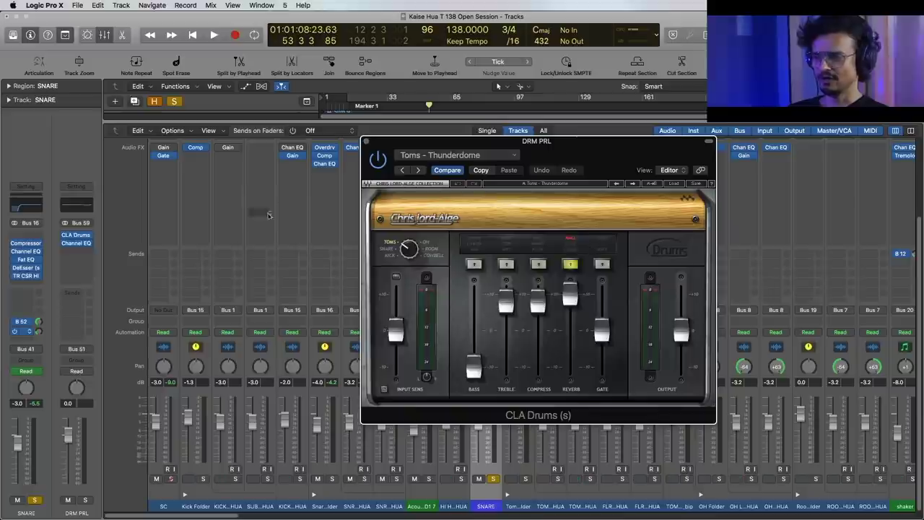
pyautogui.click(367, 142)
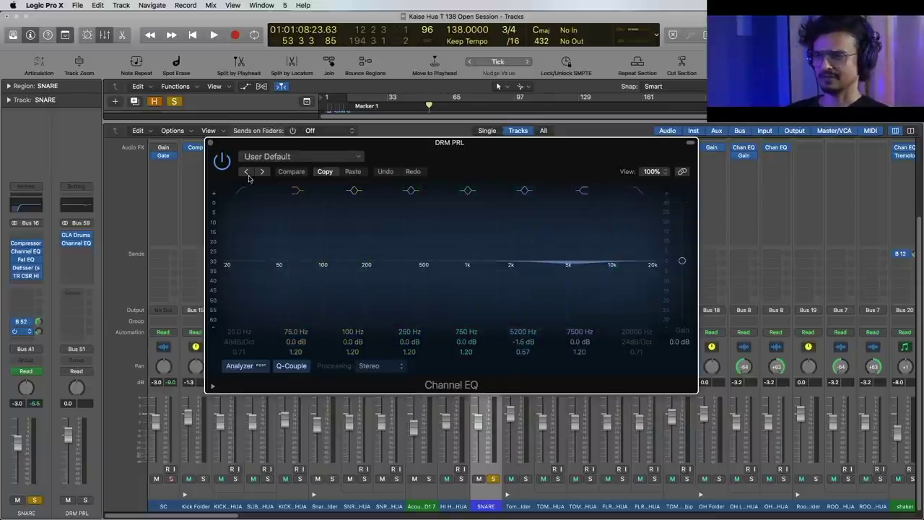
pyautogui.click(210, 144)
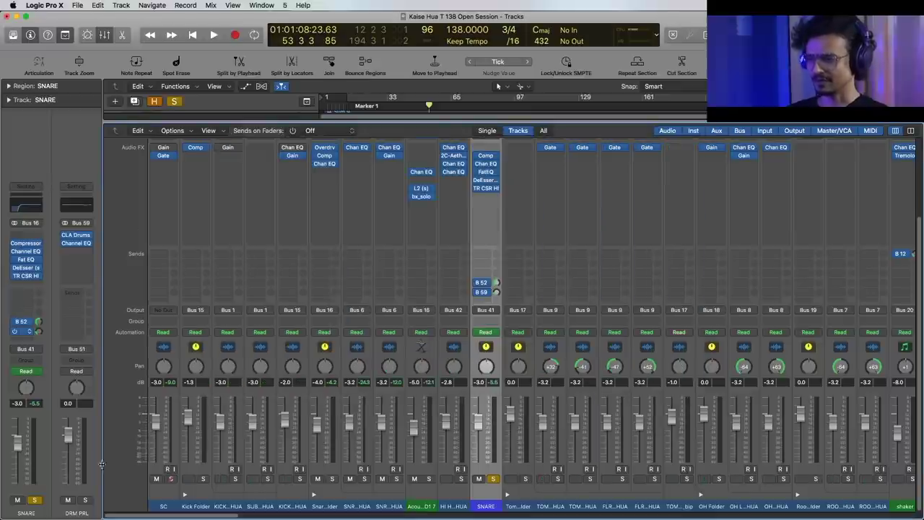
pyautogui.click(35, 499)
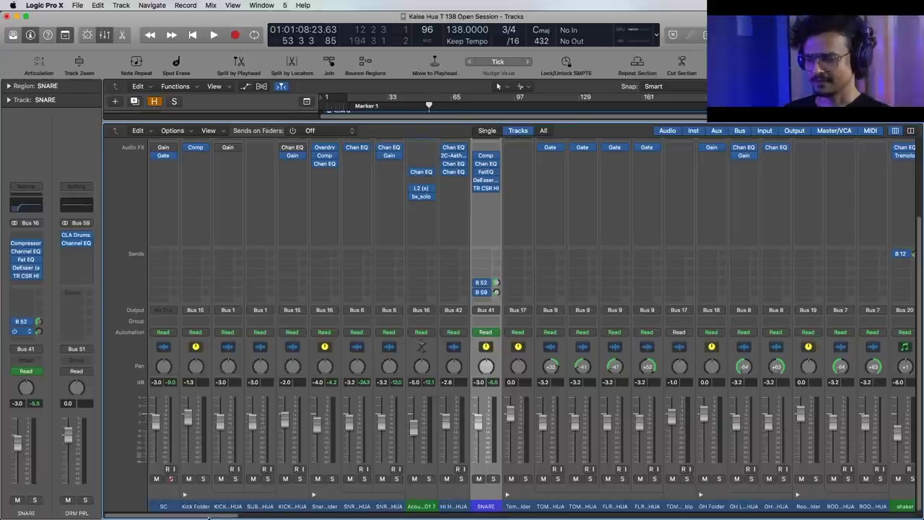
pyautogui.moveTo(220, 515); pyautogui.dragTo(790, 514)
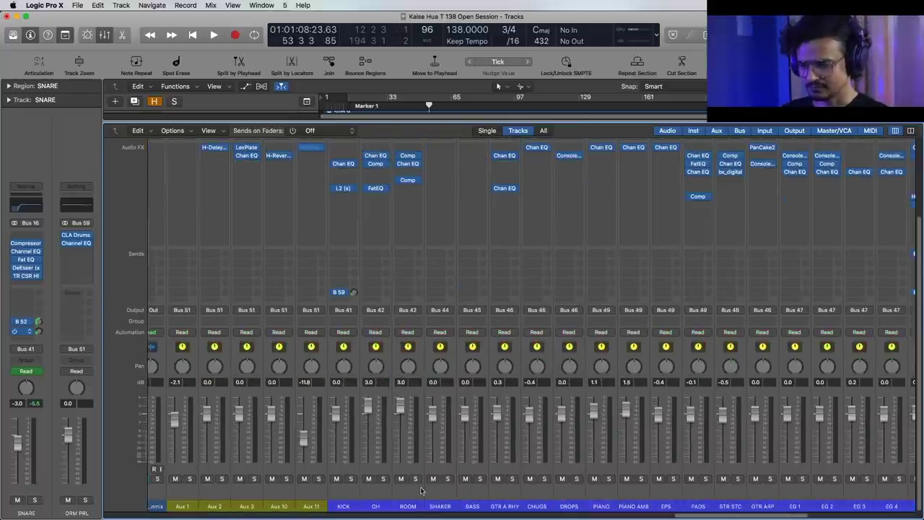
pyautogui.click(416, 479)
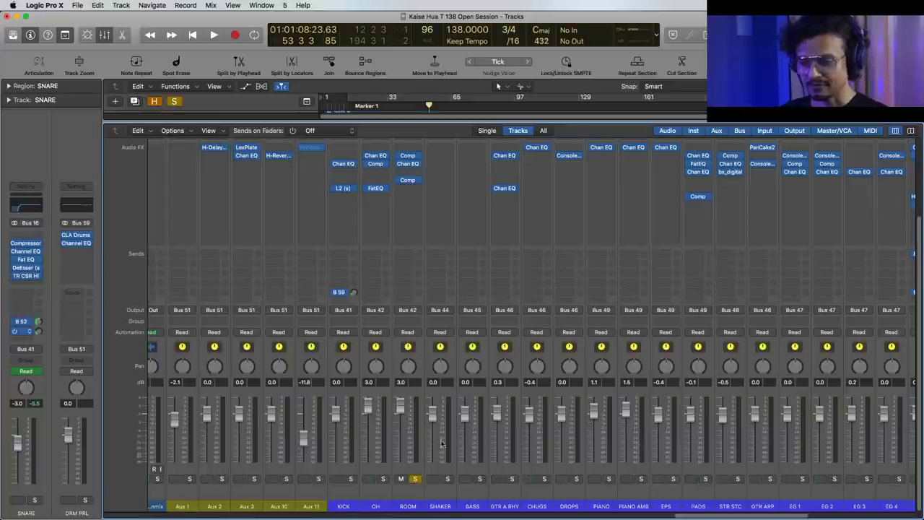
pyautogui.click(416, 478)
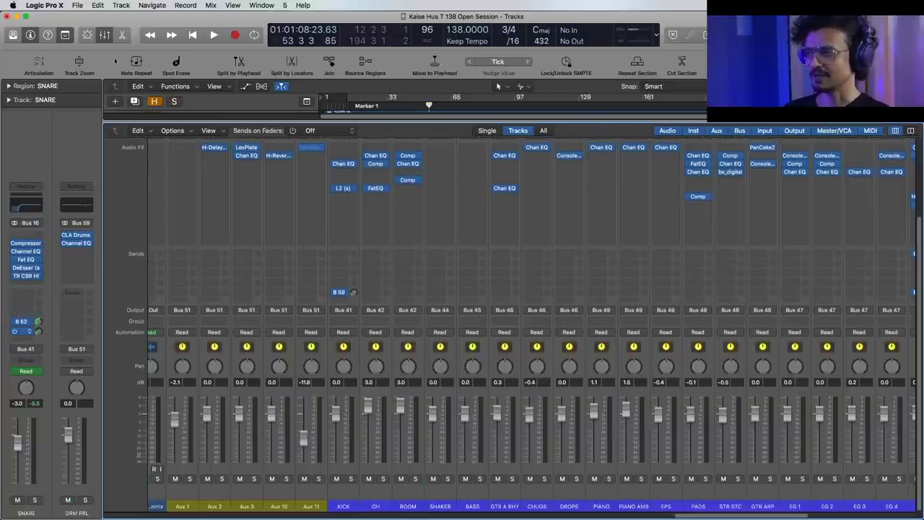
# - Return to the arrangement, select the TOMS bus track near the end of the track list, solo it and play
pyautogui.click(103, 36)
pyautogui.scroll(-20, 519, 417)
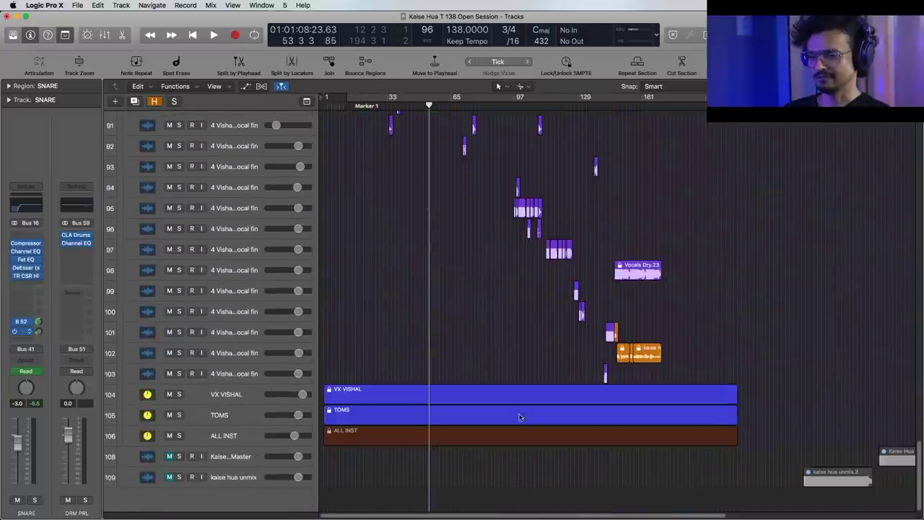
pyautogui.click(233, 419)
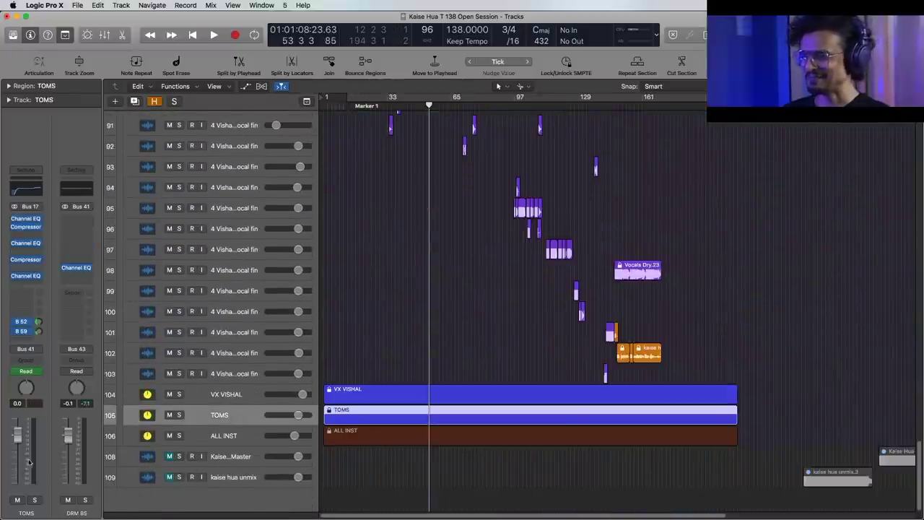
pyautogui.click(36, 499)
pyautogui.press('space')
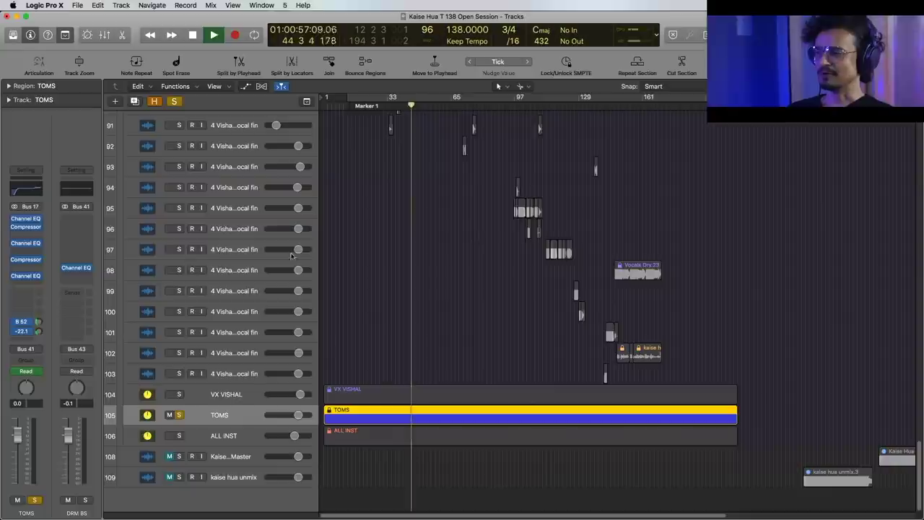
# - Open the TOMS bus's first Channel EQ, examine its curve while the toms play, and stop the song
pyautogui.click(28, 220)
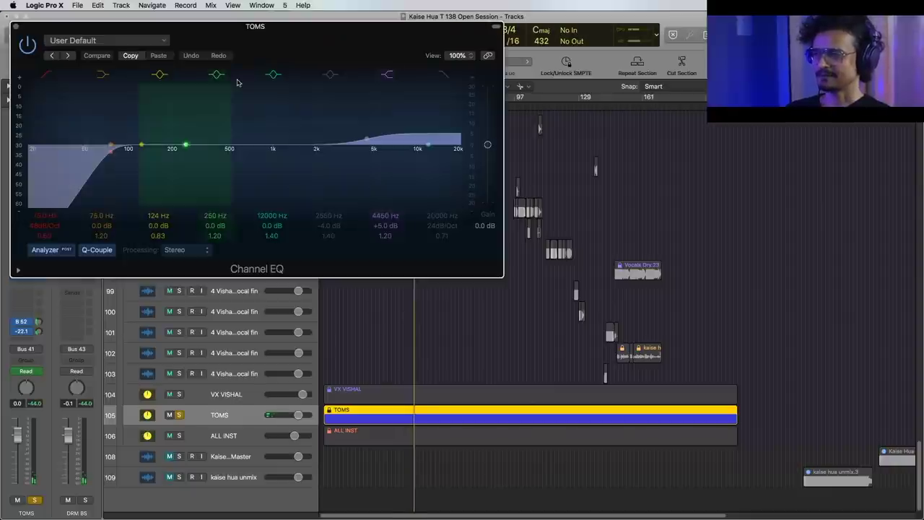
pyautogui.moveTo(291, 29); pyautogui.dragTo(635, 146)
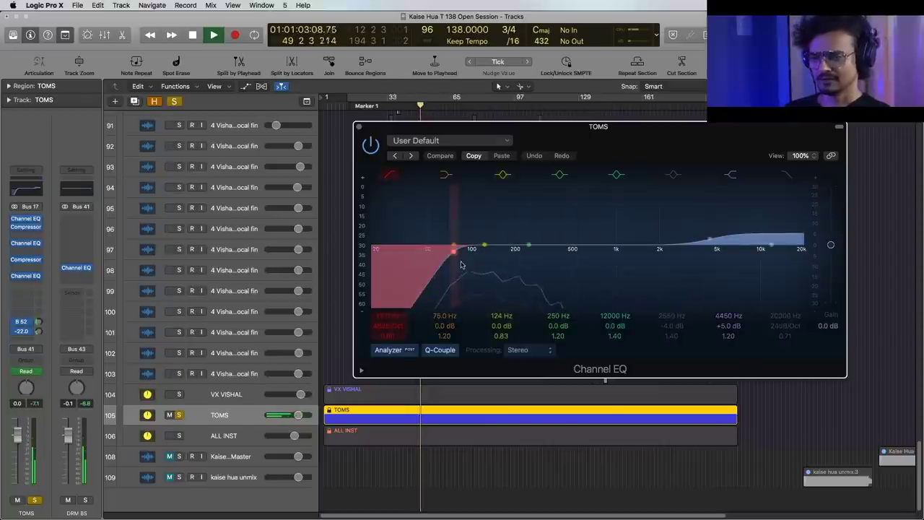
pyautogui.press('space')
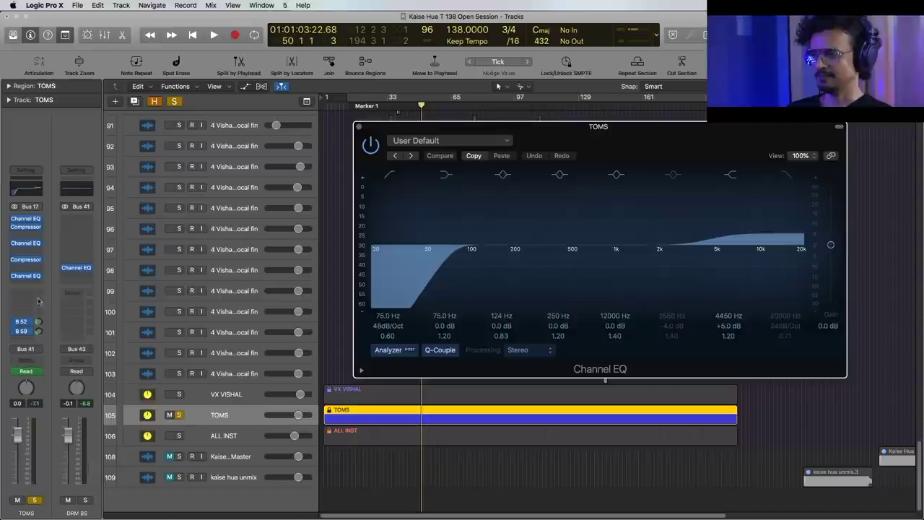
# - Open the TOMS bus's Studio FET Compressor, close the Channel EQ, watch the gain reduction during playback, then stop and close the Compressor
pyautogui.click(26, 227)
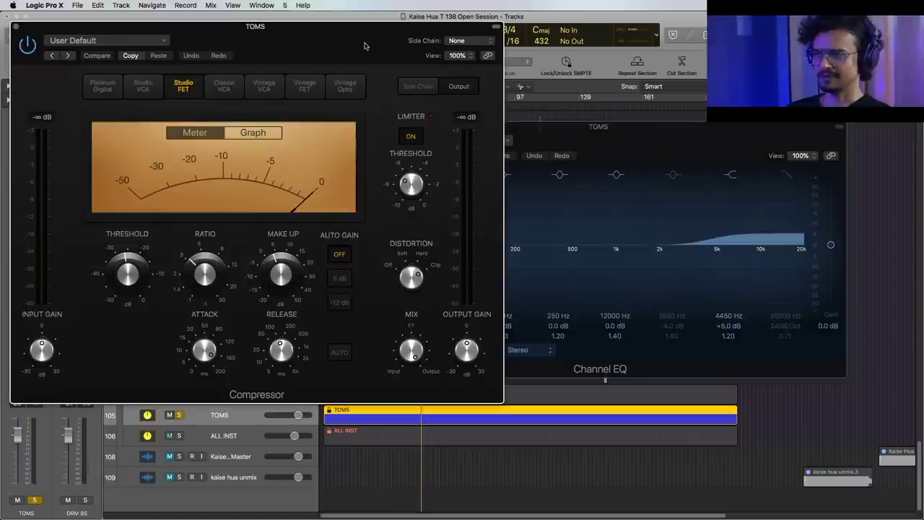
pyautogui.moveTo(364, 46); pyautogui.dragTo(736, 153)
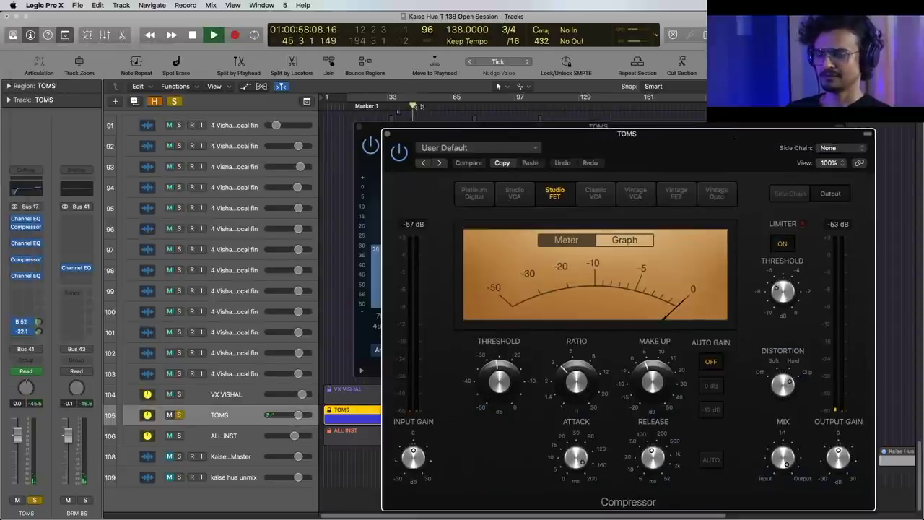
pyautogui.click(358, 129)
pyautogui.moveTo(403, 141); pyautogui.dragTo(404, 131)
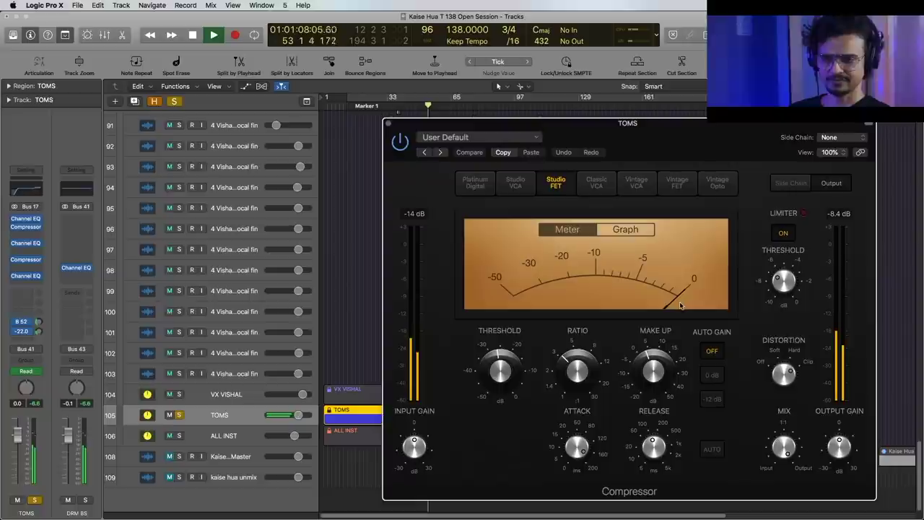
pyautogui.press('space')
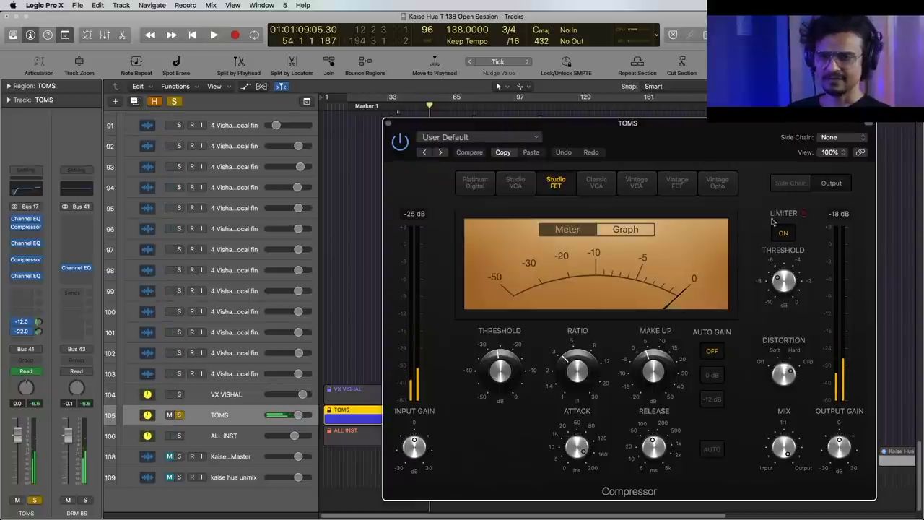
pyautogui.click(388, 125)
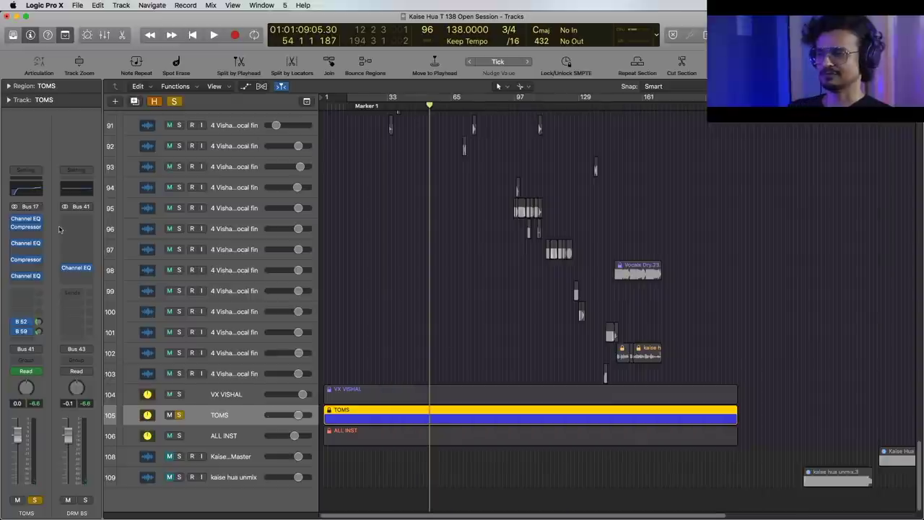
# - Examine the second Channel EQ on the TOMS bus and close it
pyautogui.click(26, 244)
pyautogui.moveTo(350, 36); pyautogui.dragTo(738, 157)
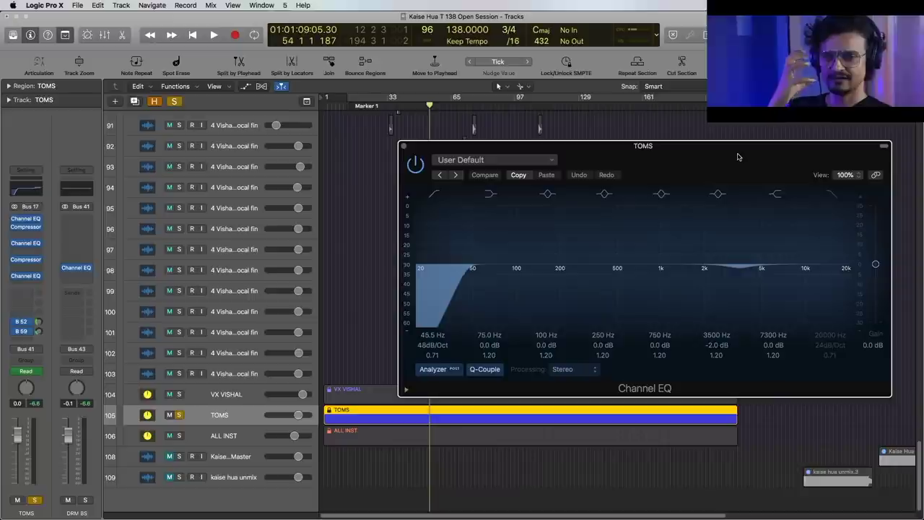
pyautogui.moveTo(737, 157); pyautogui.dragTo(719, 163)
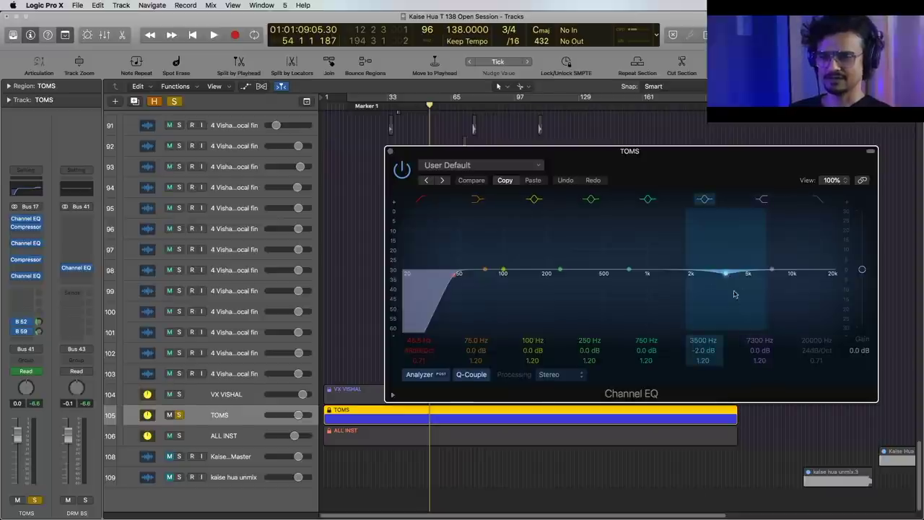
pyautogui.click(390, 153)
# - Examine the TOMS bus's Platinum Digital Compressor during playback with the tom tracks in view, stop the song and close the plug-in
pyautogui.click(26, 262)
pyautogui.moveTo(345, 33); pyautogui.dragTo(762, 125)
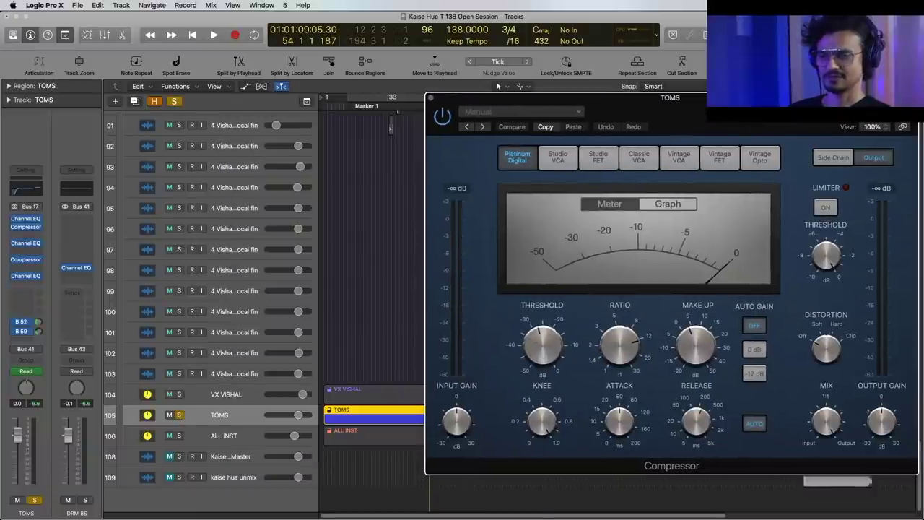
pyautogui.moveTo(743, 98); pyautogui.dragTo(765, 97)
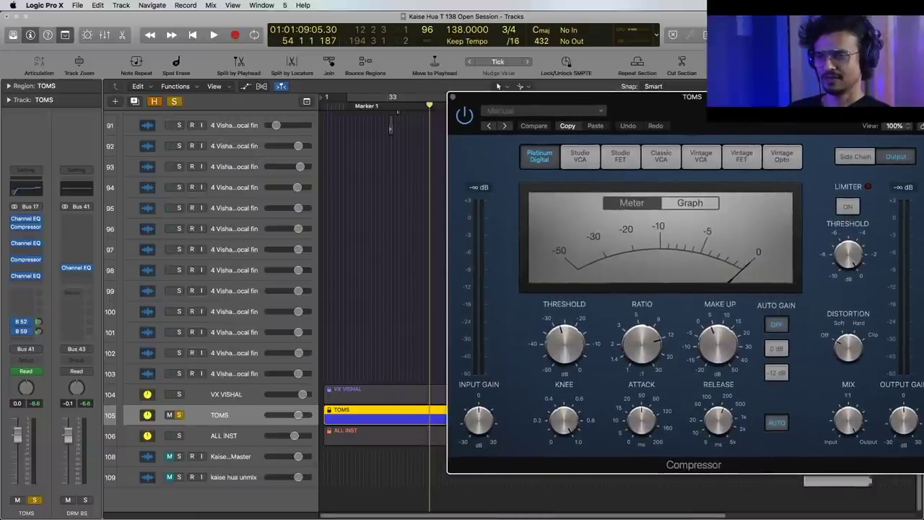
pyautogui.click(434, 140)
pyautogui.press('space')
pyautogui.moveTo(523, 101)
pyautogui.mouseDown()
pyautogui.moveTo(522, 127)
pyautogui.moveTo(515, 121)
pyautogui.moveTo(527, 114)
pyautogui.mouseUp()
pyautogui.scroll(3, 422, 151)
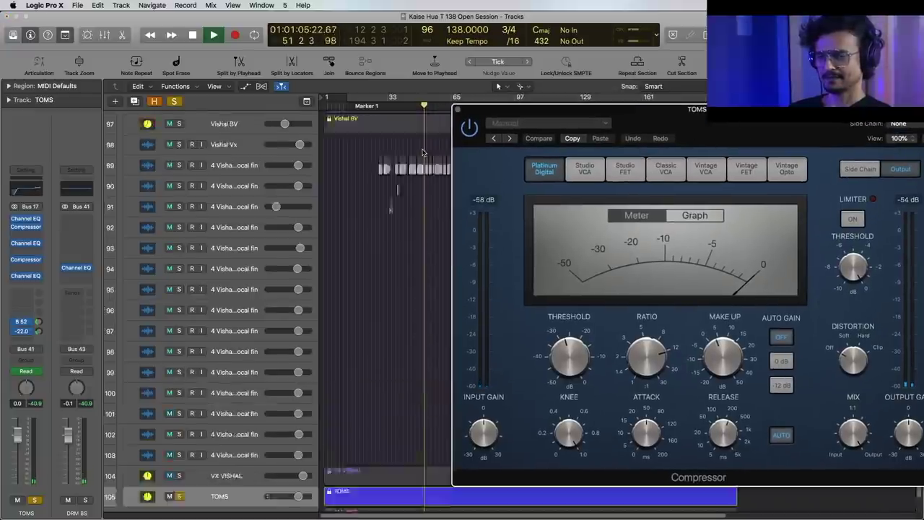
pyautogui.scroll(15, 423, 151)
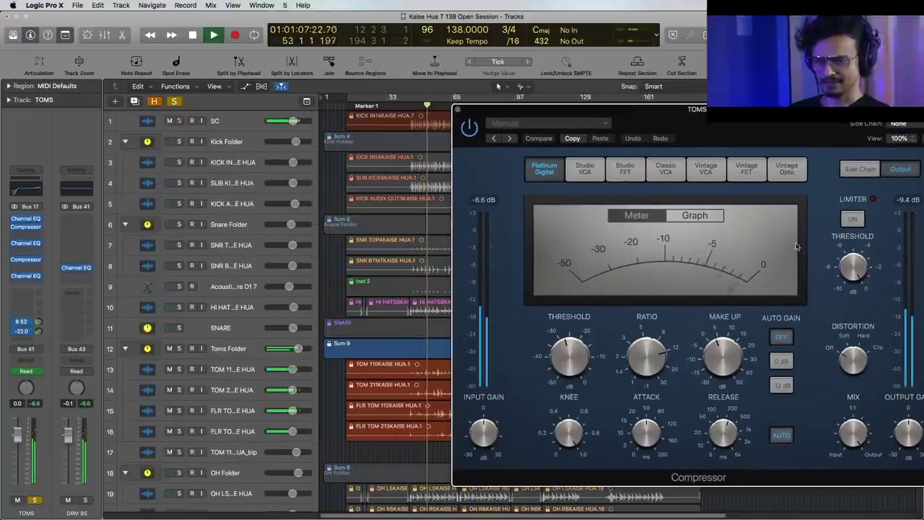
pyautogui.press('space')
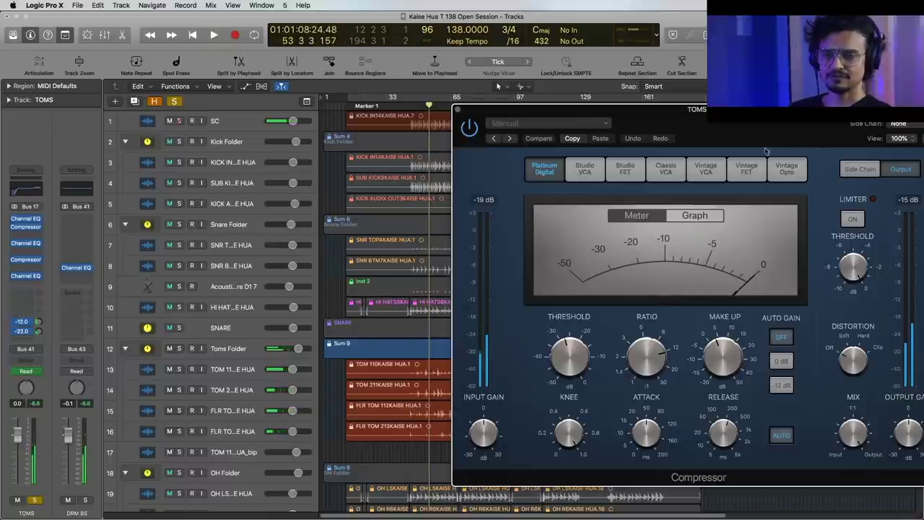
pyautogui.moveTo(766, 150); pyautogui.dragTo(667, 134)
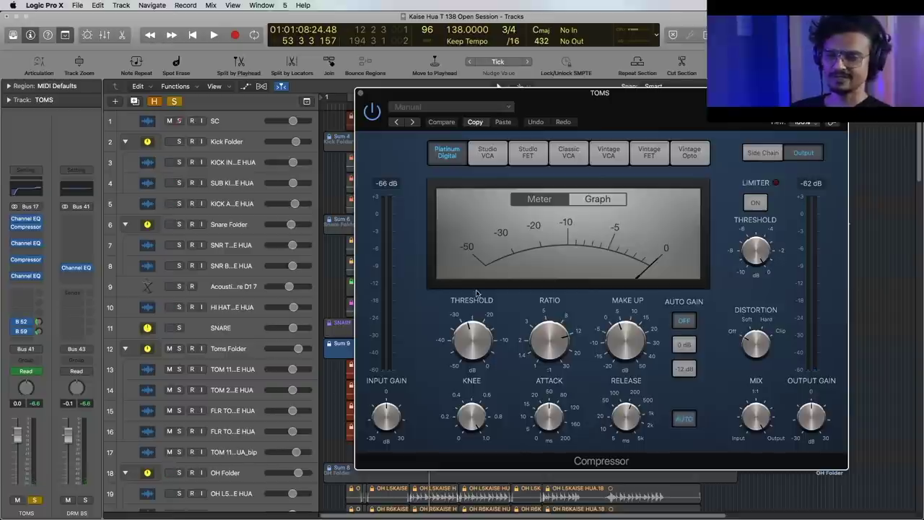
pyautogui.click(360, 94)
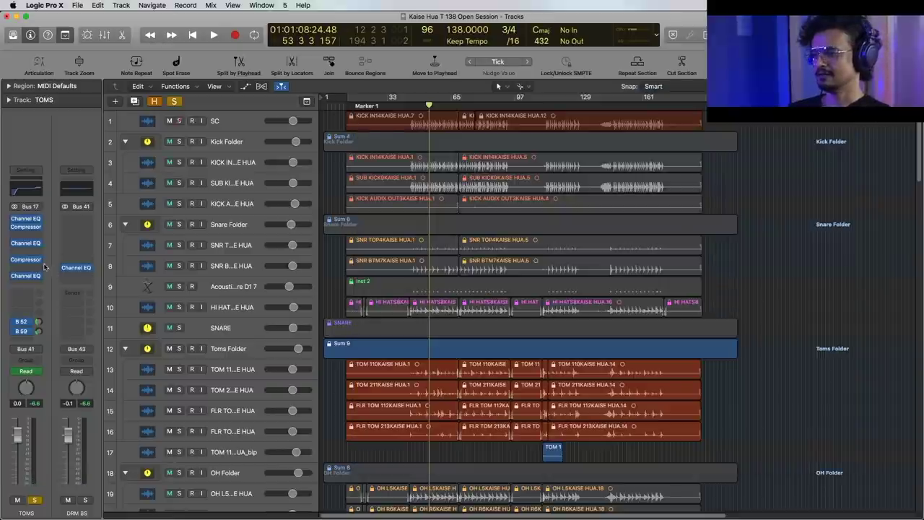
# - Examine the last Channel EQ on the TOMS bus and close it
pyautogui.click(25, 277)
pyautogui.moveTo(275, 39); pyautogui.dragTo(652, 144)
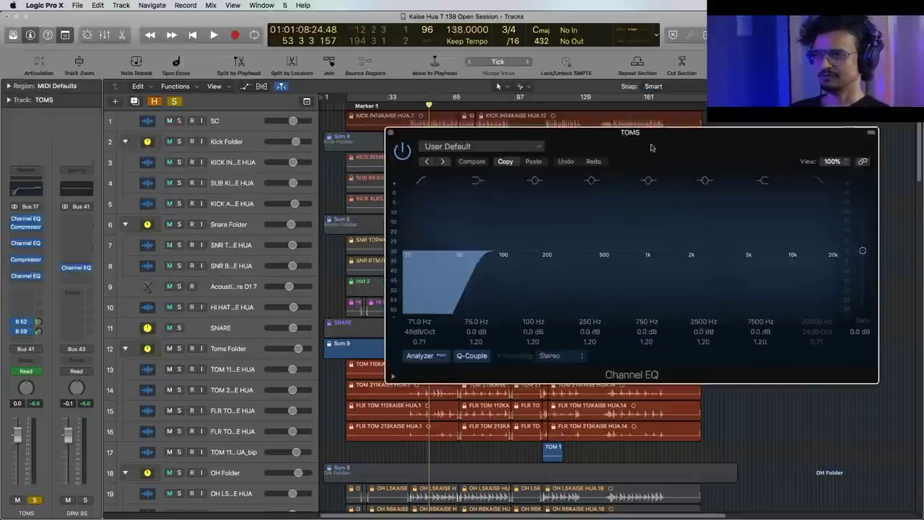
pyautogui.click(403, 149)
pyautogui.click(390, 133)
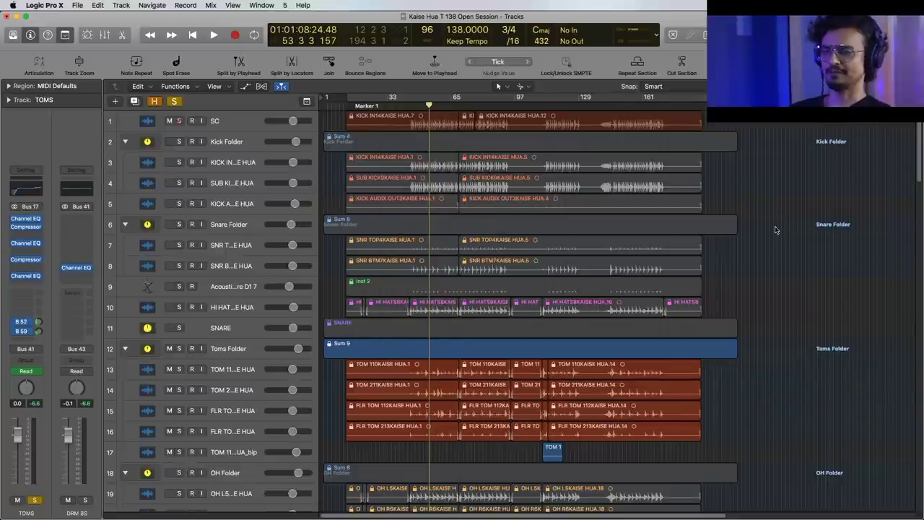
# - Clear the TOMS solo, then select and solo the HI HATS track
pyautogui.click(174, 103)
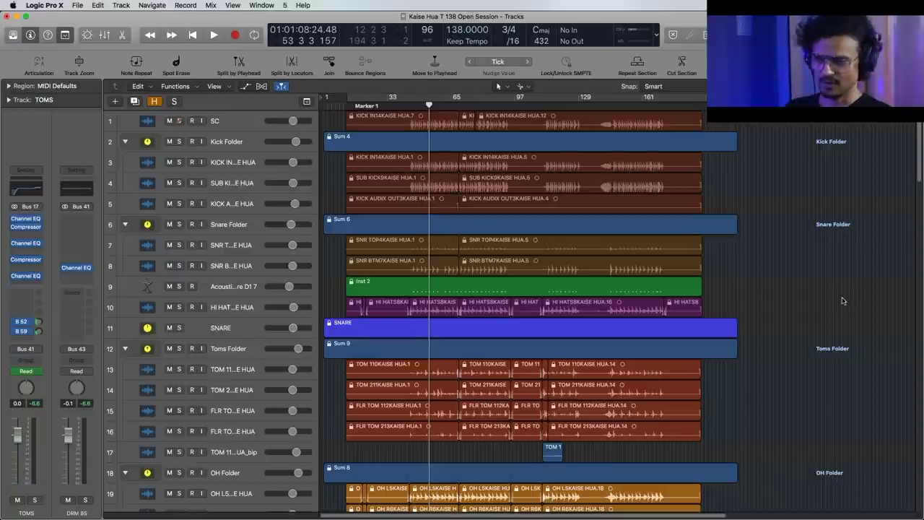
pyautogui.scroll(-5, 840, 303)
pyautogui.click(231, 192)
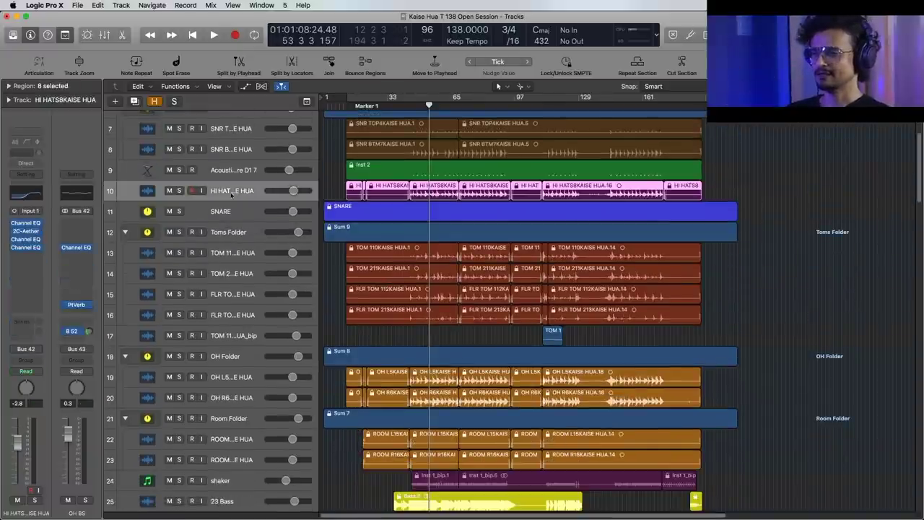
pyautogui.click(35, 500)
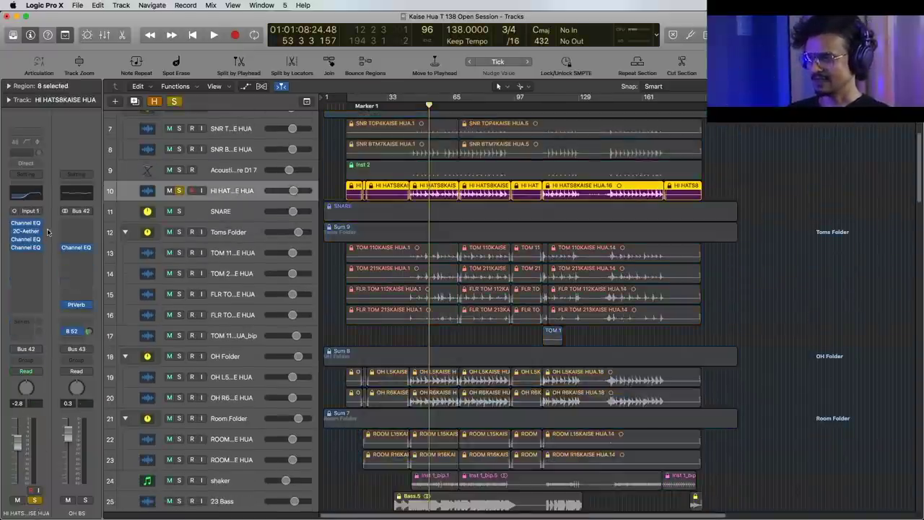
# - Open the HI HATS track's first Channel EQ and its 2C-Aether reverb, examine both, and close the reverb
pyautogui.click(25, 223)
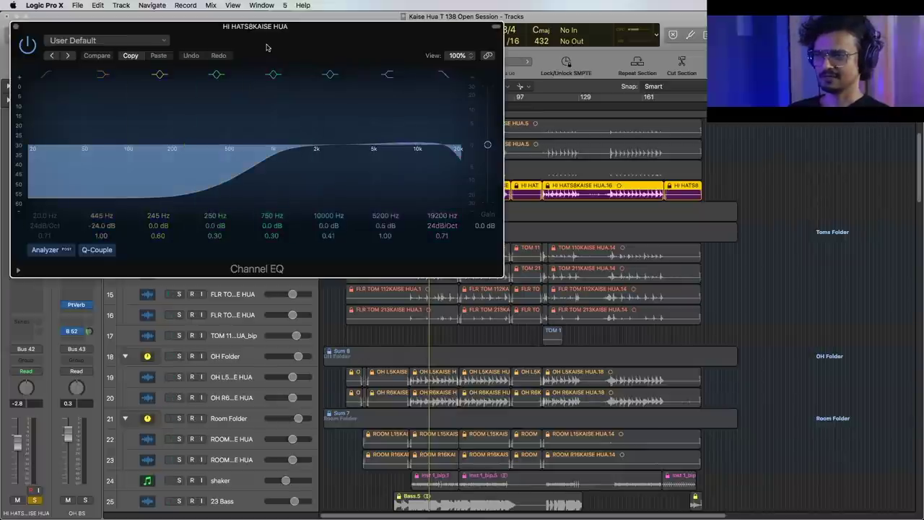
pyautogui.moveTo(269, 43); pyautogui.dragTo(610, 233)
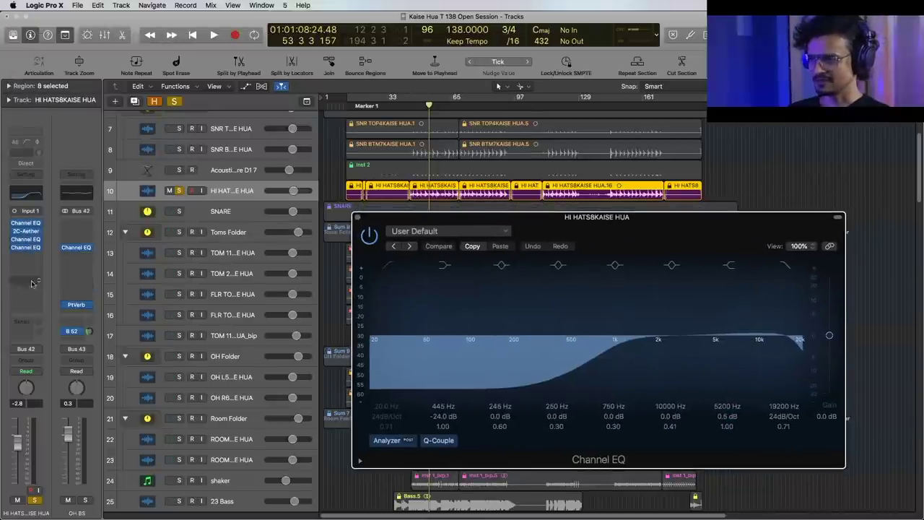
pyautogui.click(26, 231)
pyautogui.moveTo(214, 30); pyautogui.dragTo(430, 113)
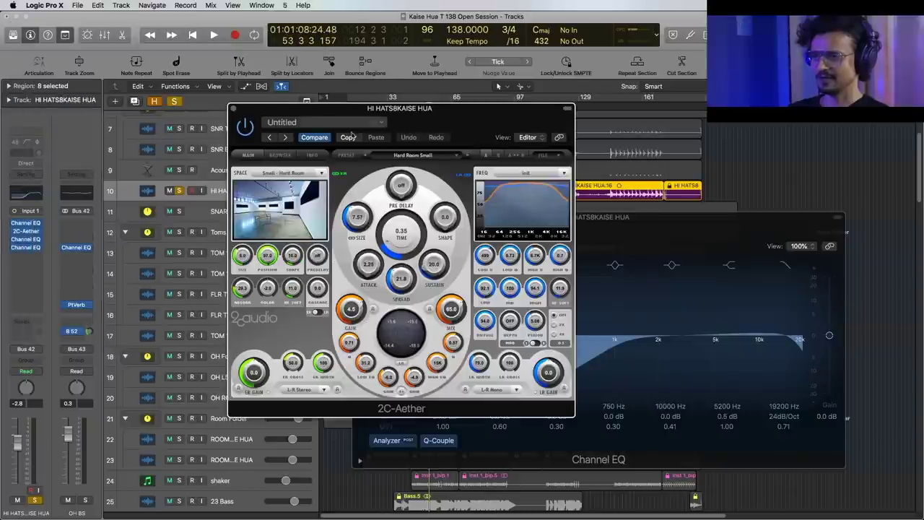
pyautogui.click(232, 108)
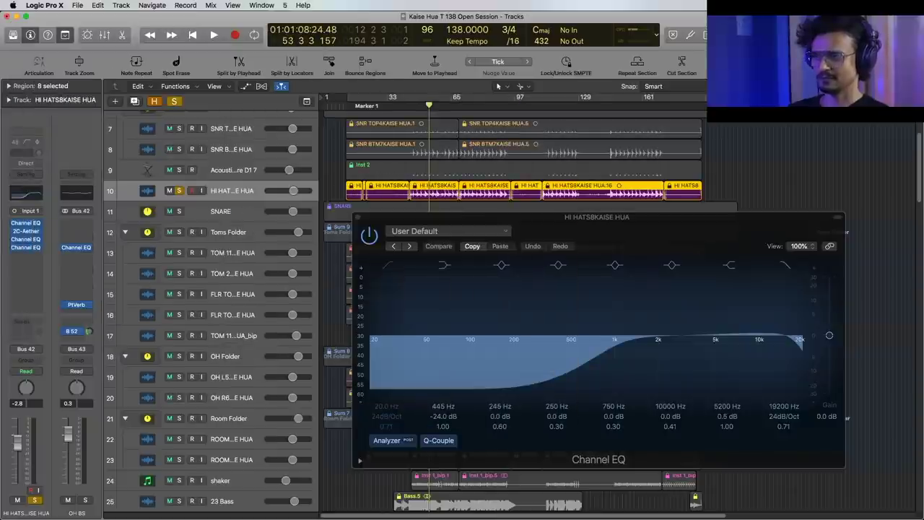
# - Examine the remaining two Channel EQs on the HI HATS track and close all of its open EQ windows
pyautogui.click(26, 240)
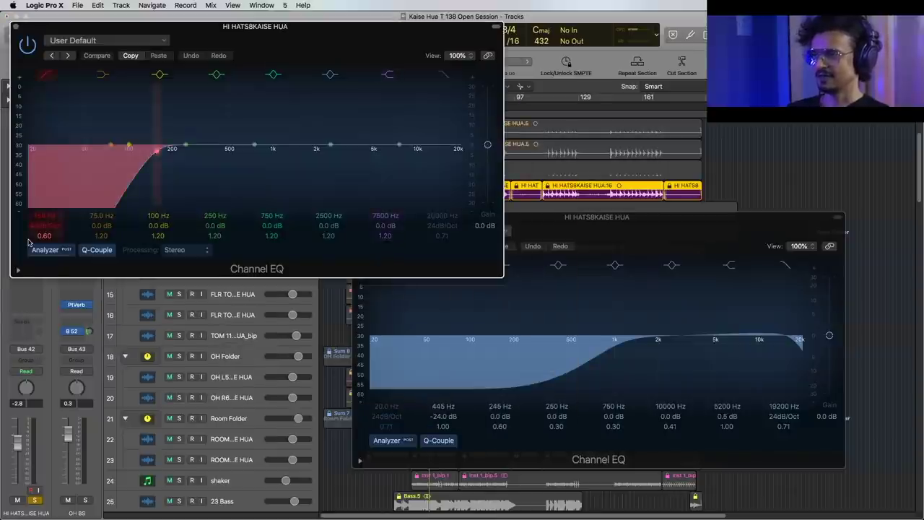
pyautogui.click(15, 27)
pyautogui.click(25, 246)
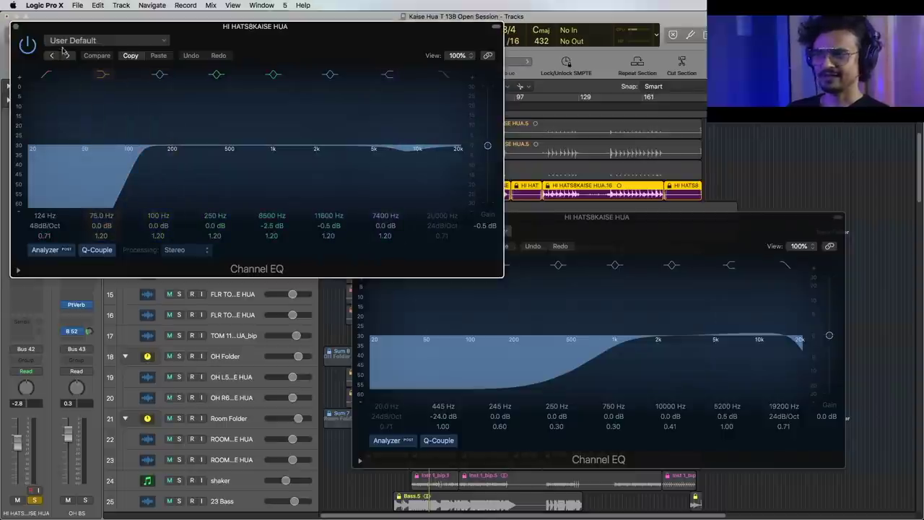
pyautogui.click(15, 28)
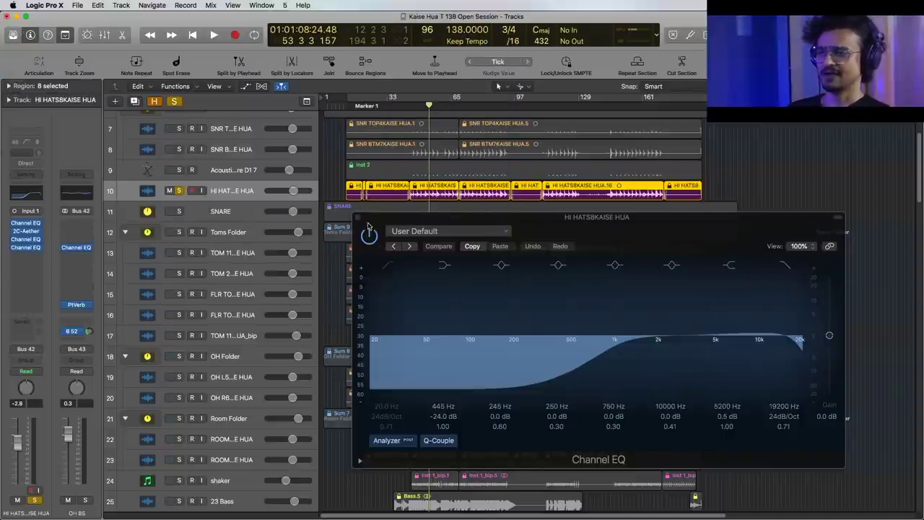
pyautogui.click(358, 218)
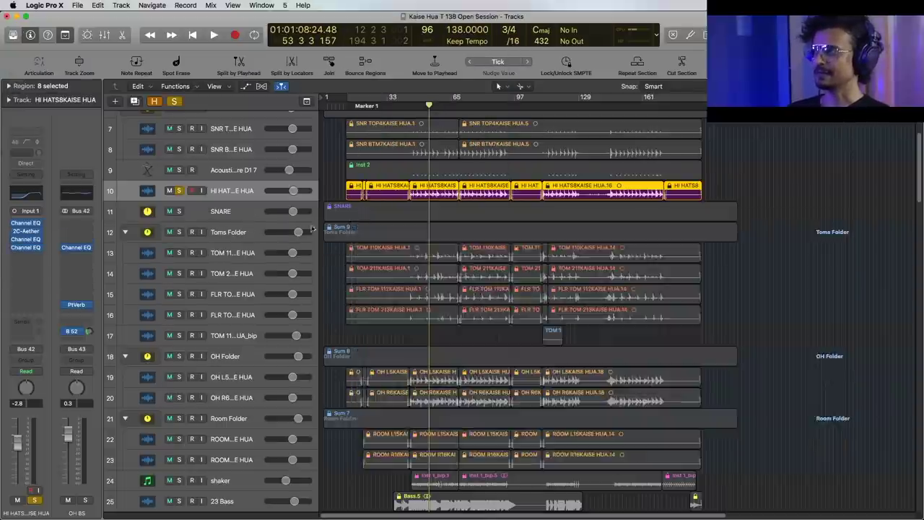
# - Examine the Channel EQ on the OH BS bus that the hi-hats feed, and close it
pyautogui.click(77, 249)
pyautogui.moveTo(297, 47); pyautogui.dragTo(464, 162)
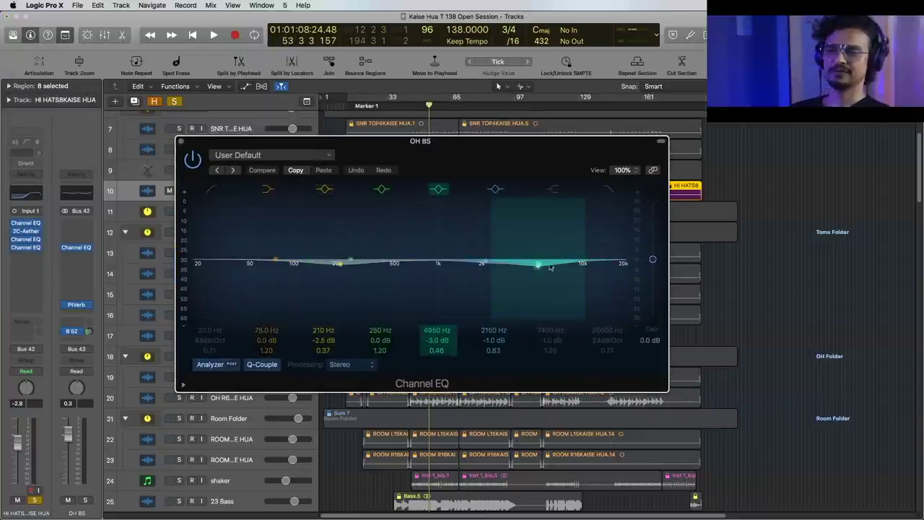
pyautogui.click(183, 142)
# - Open the OH BS bus's PlatinumVerb, examine its settings while playing the soloed hi-hats, and close it
pyautogui.click(77, 306)
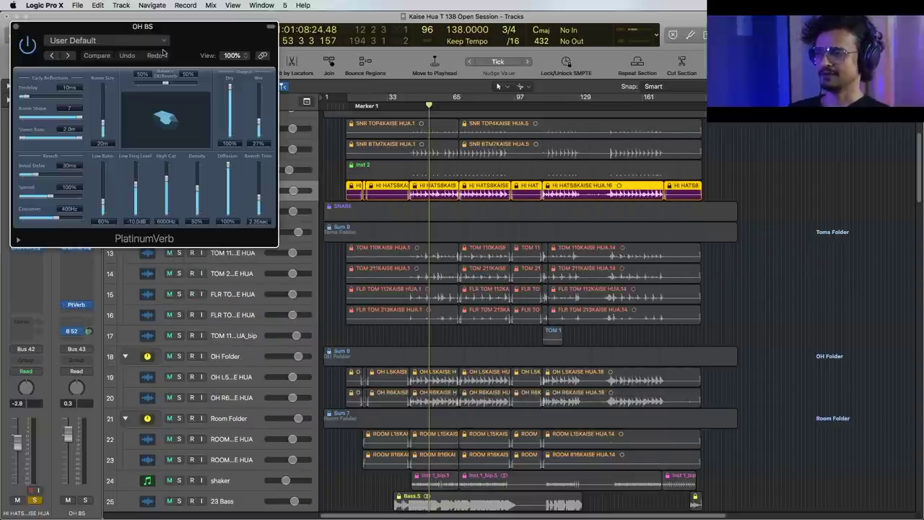
pyautogui.moveTo(206, 48); pyautogui.dragTo(480, 265)
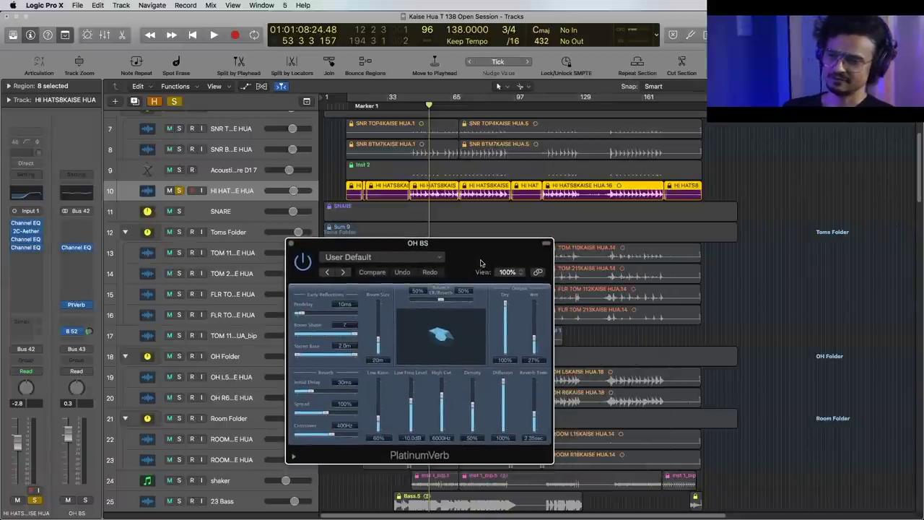
pyautogui.press('space')
pyautogui.moveTo(308, 244); pyautogui.dragTo(318, 240)
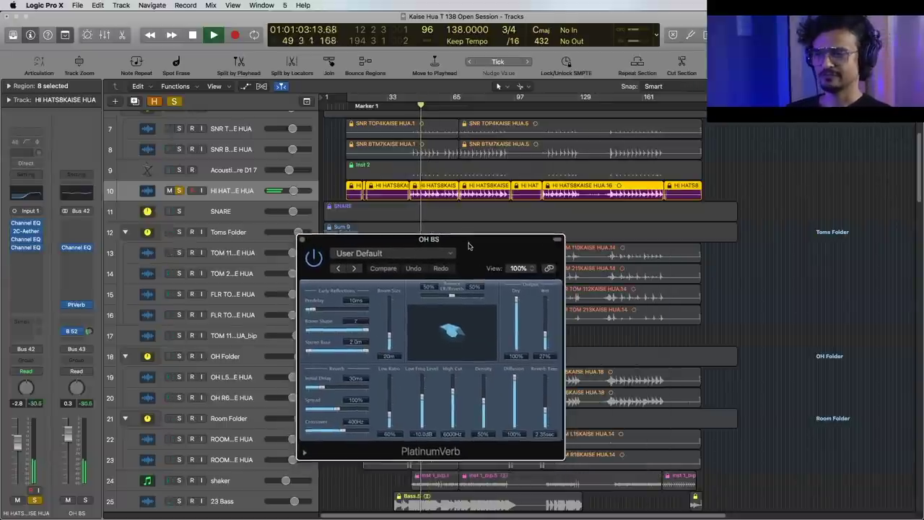
pyautogui.click(303, 240)
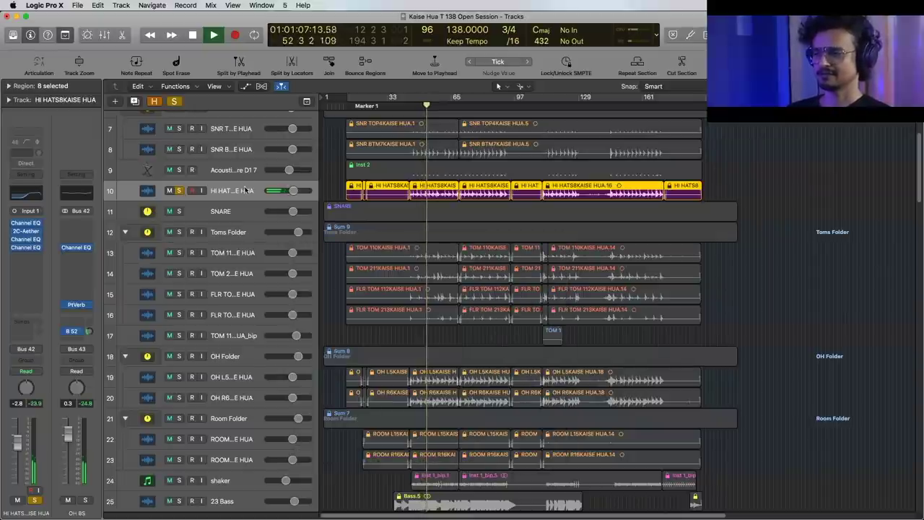
# - Check where the OH BS bus's send is routed, keep Bus 52 → SNR REV as its destination, and stop playback
pyautogui.click(79, 335)
pyautogui.moveTo(76, 409)
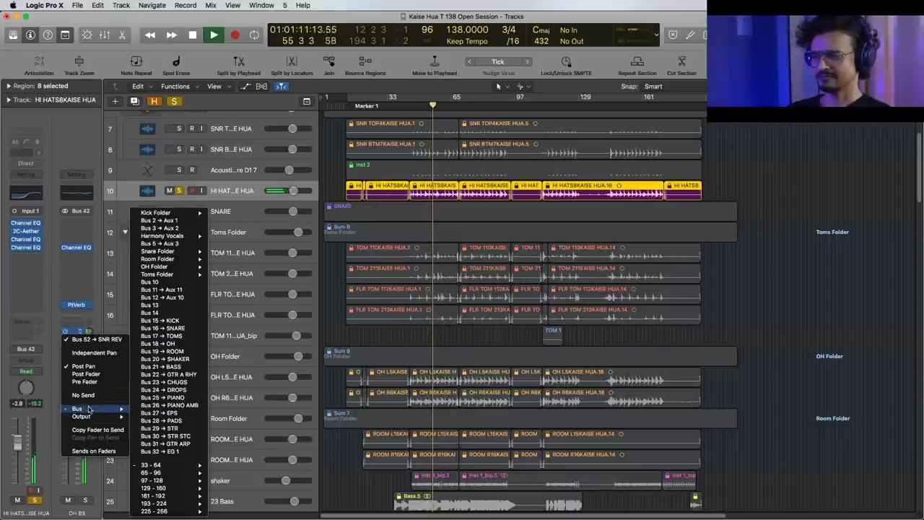
pyautogui.moveTo(167, 466)
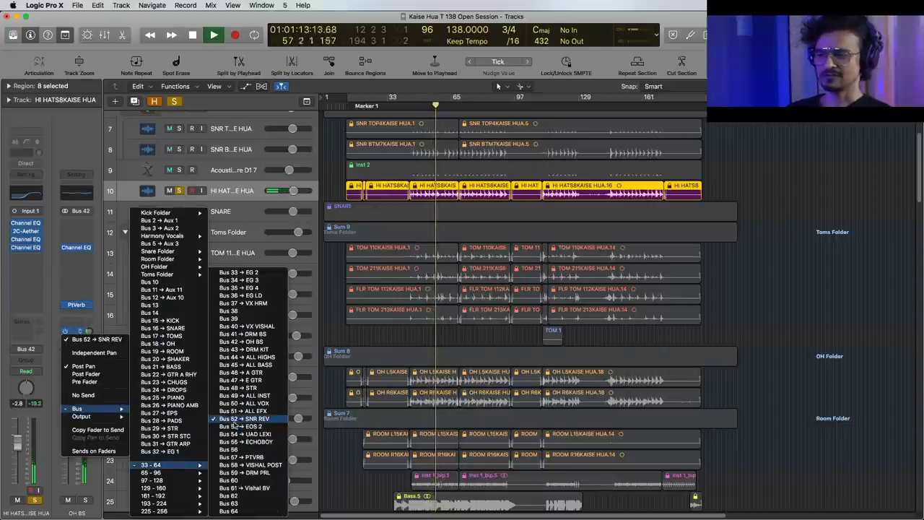
pyautogui.click(243, 419)
pyautogui.press('space')
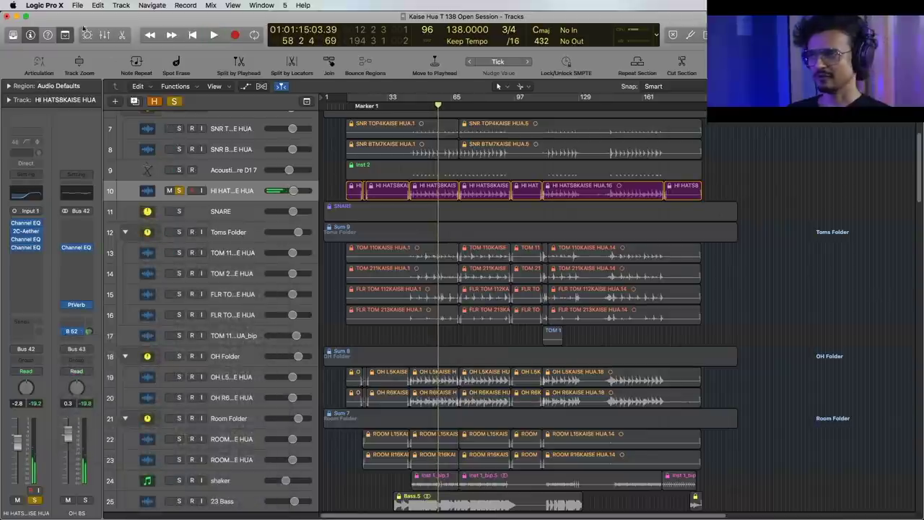
# - Show the mixer, examine the Lustrous Plates reverb on the SNR REV bus while playing the soloed hi-hats, and close both
pyautogui.click(105, 39)
pyautogui.moveTo(284, 517); pyautogui.dragTo(913, 516)
pyautogui.press('space')
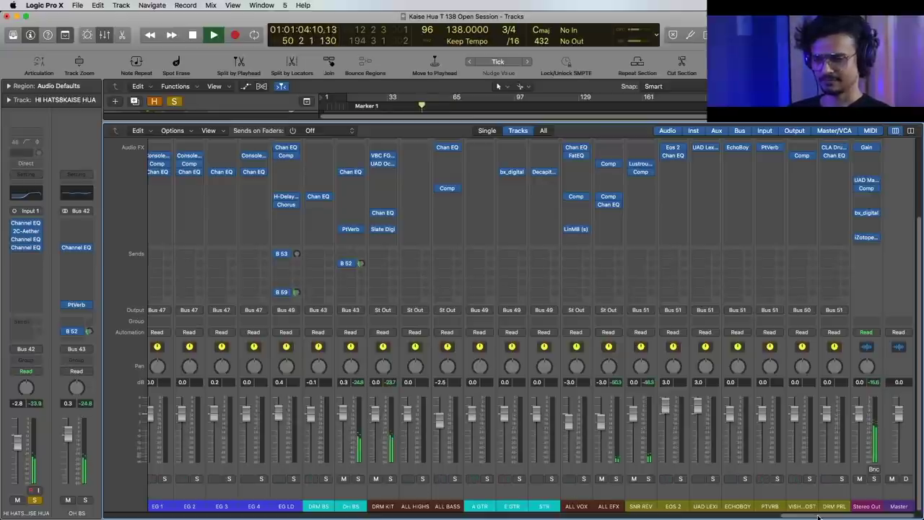
pyautogui.click(641, 166)
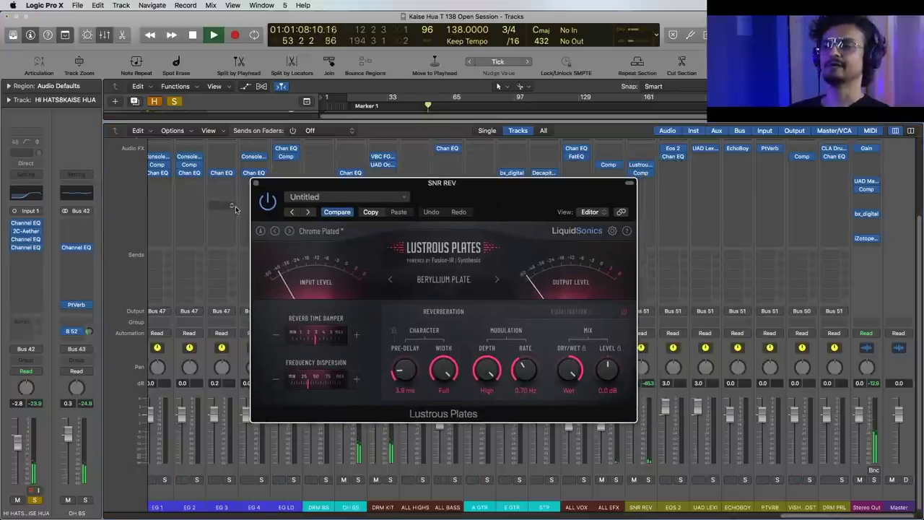
pyautogui.click(256, 184)
pyautogui.press('x')
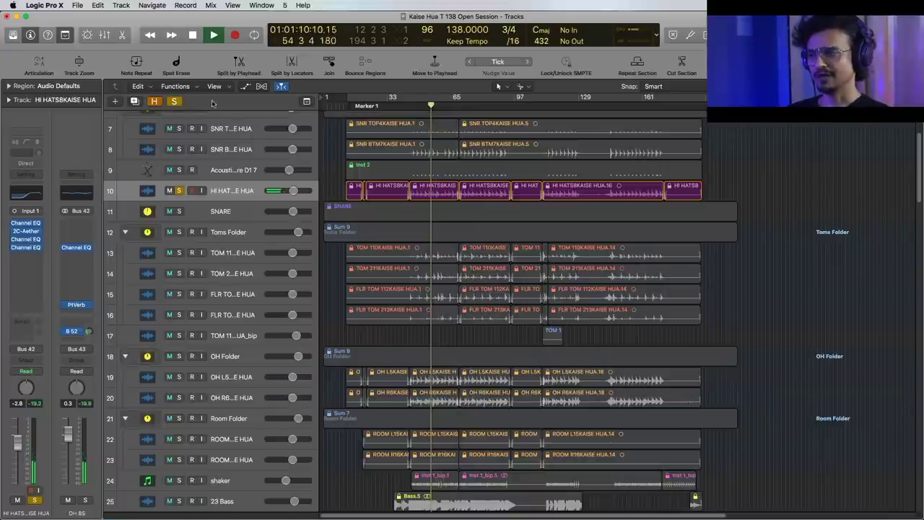
# - Stop playback with the hi-hat solo cleared, and examine the Channel EQ on the OH L5KAISE HUA track before closing it
pyautogui.press('space')
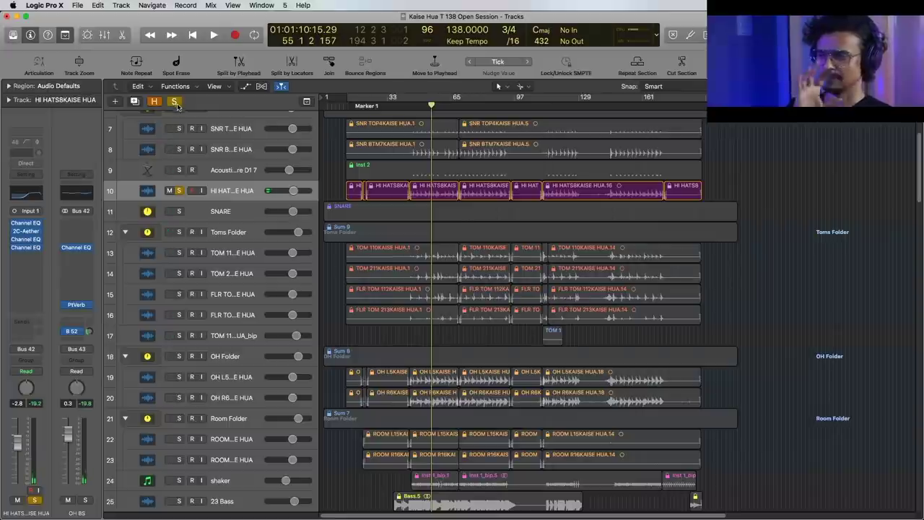
pyautogui.click(174, 102)
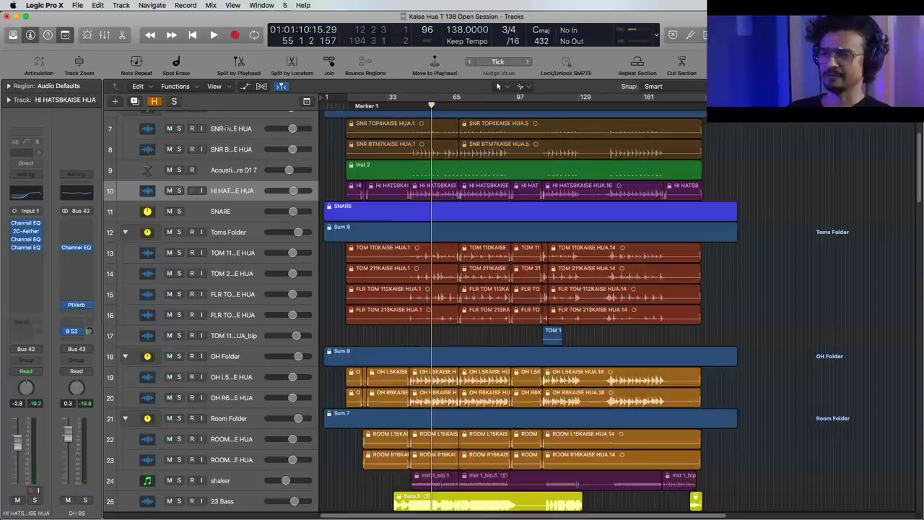
pyautogui.click(239, 380)
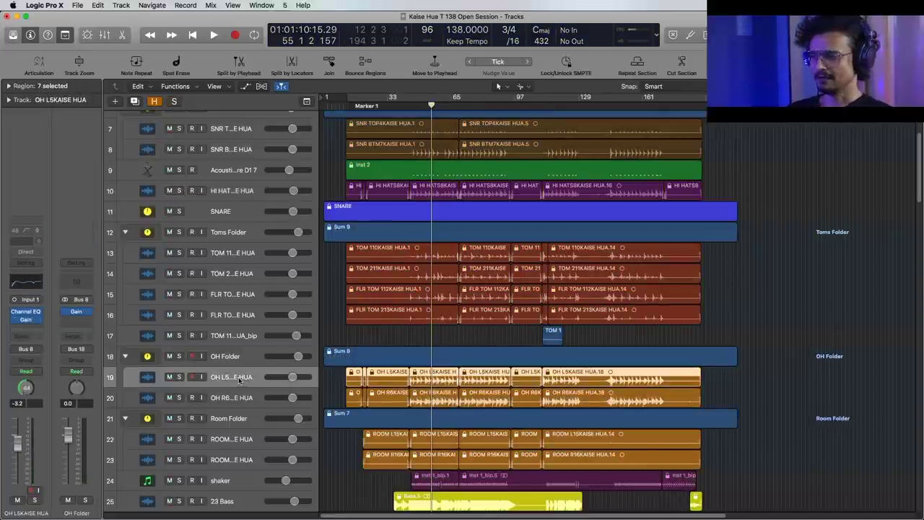
pyautogui.click(25, 314)
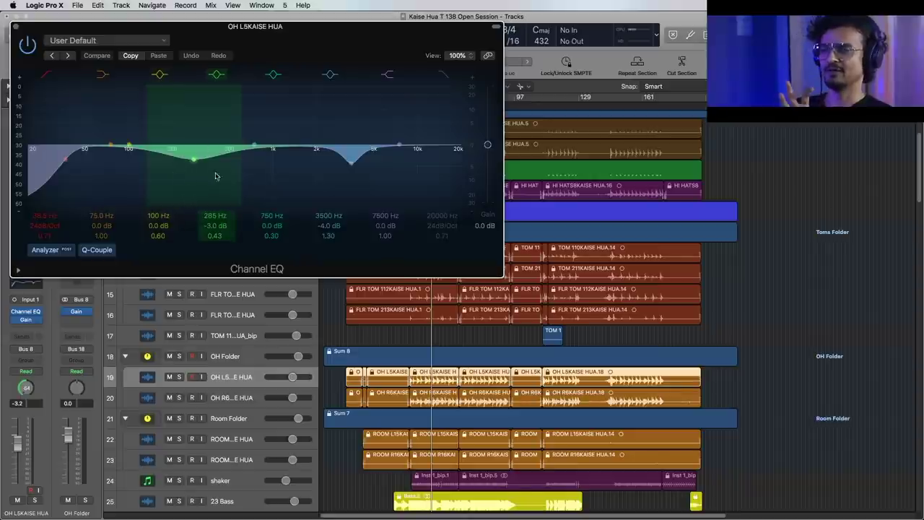
pyautogui.click(25, 45)
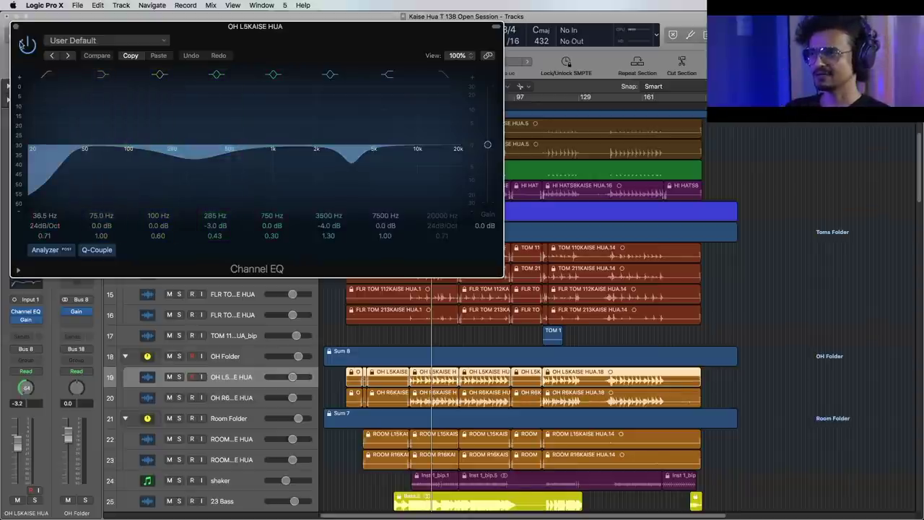
pyautogui.click(14, 27)
# - Open the Channel EQ on the OH R6KAISE HUA track, examine its curve, and close it
pyautogui.press('Down')
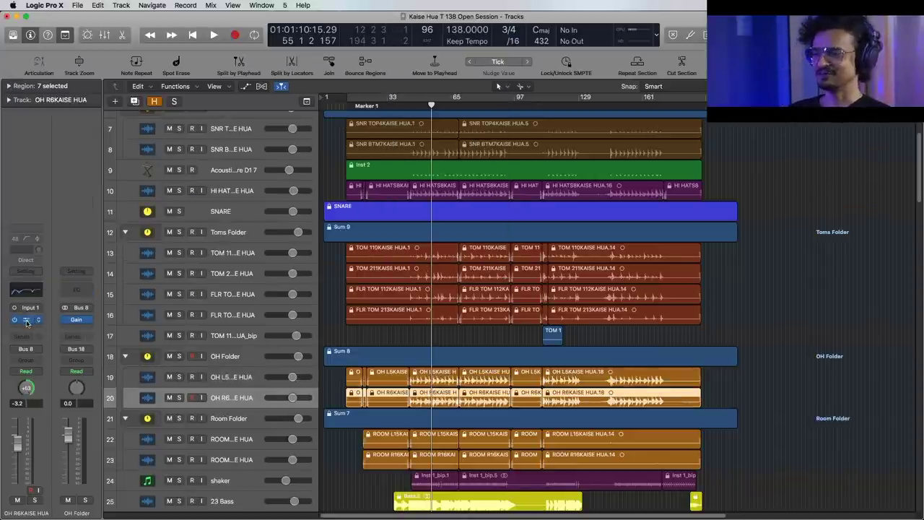
pyautogui.click(26, 321)
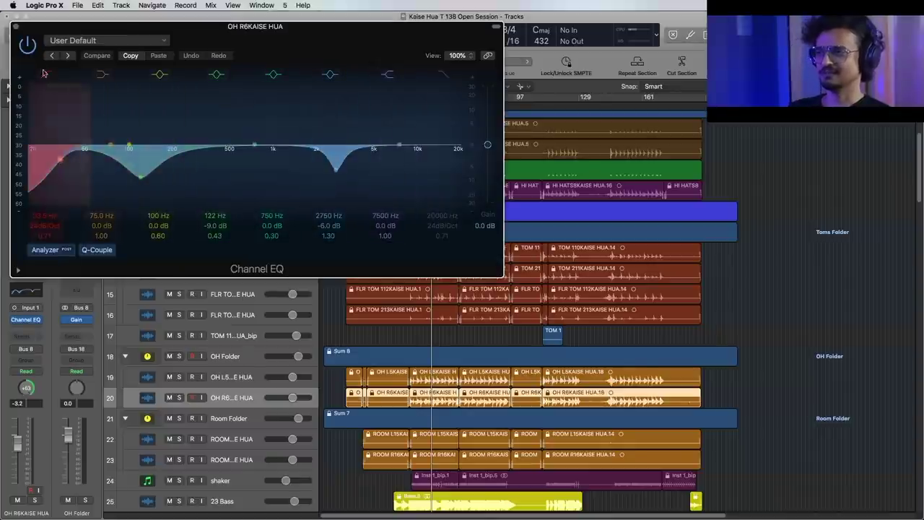
pyautogui.click(15, 27)
# - Inspect the channel strips of the ROOM L15KAISE HUA track and the Room Folder
pyautogui.scroll(-2, 270, 410)
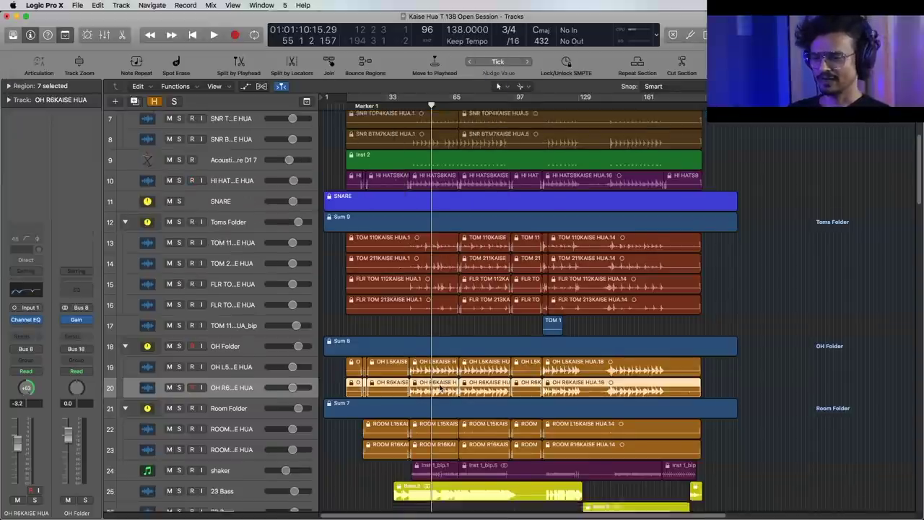
pyautogui.click(240, 391)
pyautogui.click(240, 410)
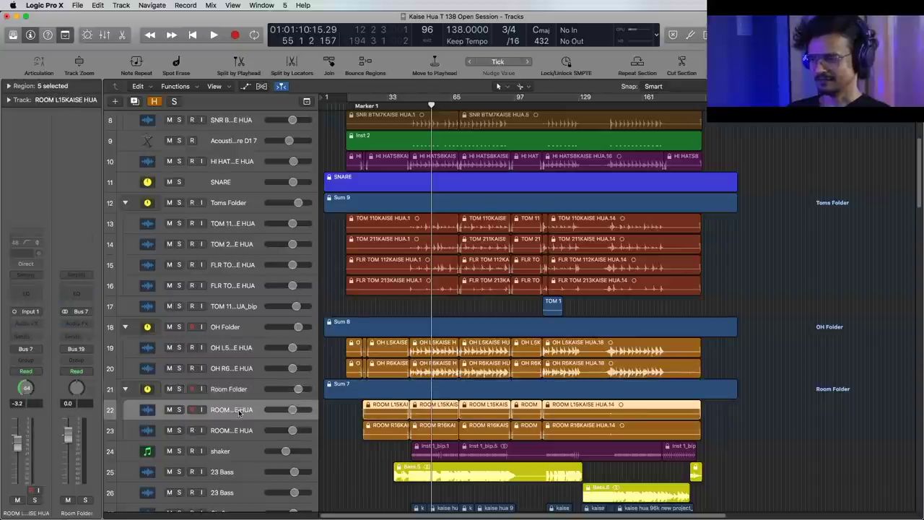
pyautogui.click(240, 392)
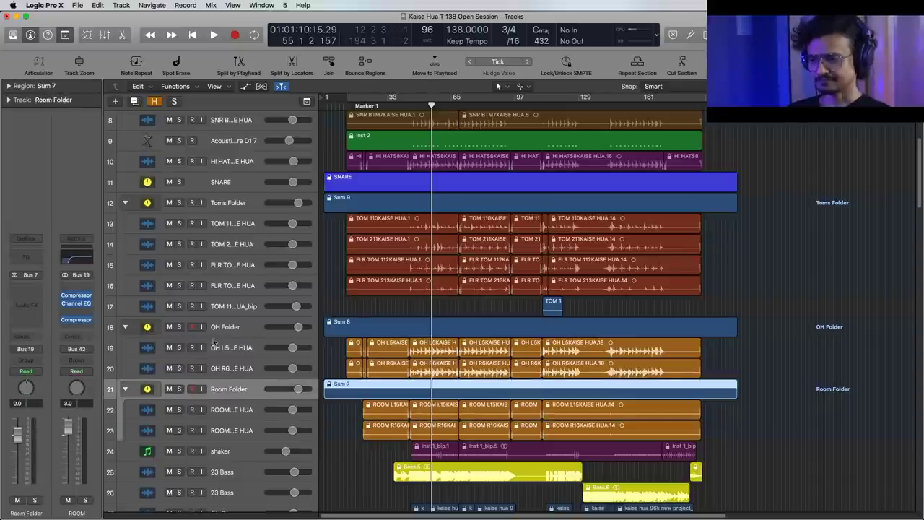
# - Examine the Channel EQ and Compressor on the OH bus of the OH Folder while playing it soloed, and close the Compressor
pyautogui.click(242, 326)
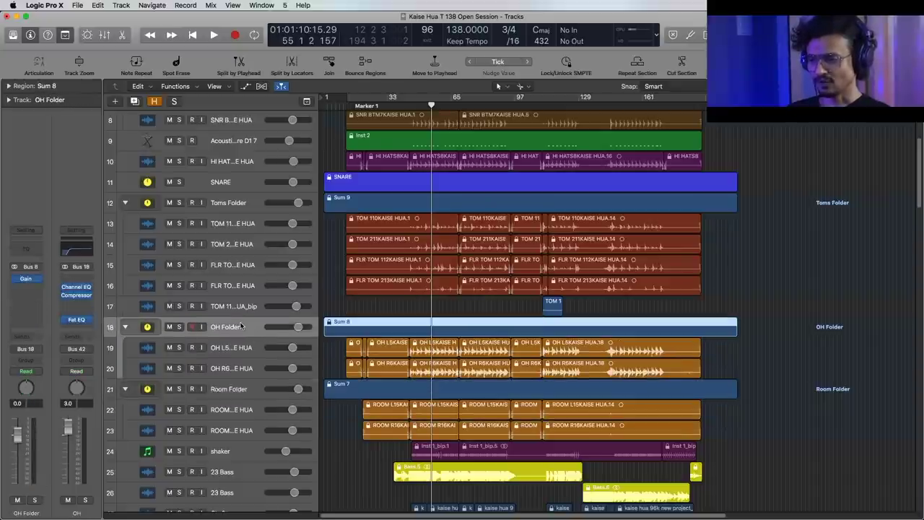
pyautogui.click(77, 289)
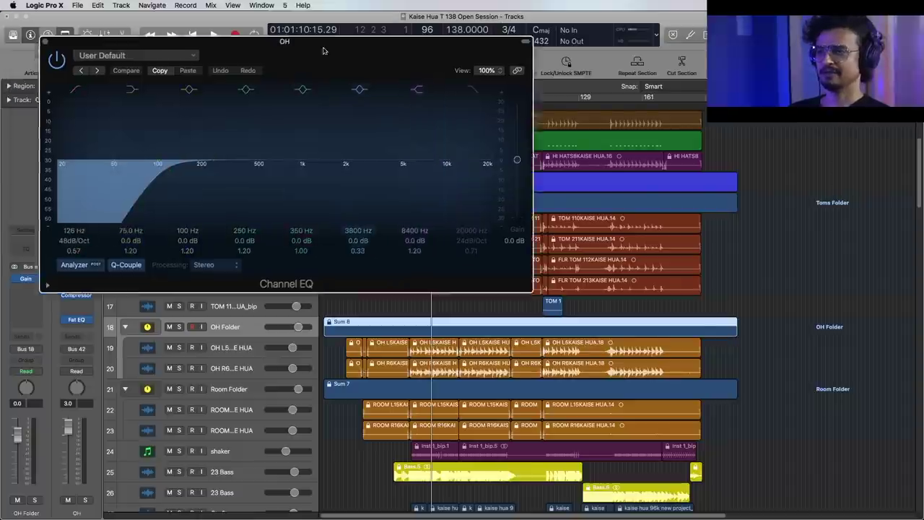
pyautogui.click(77, 297)
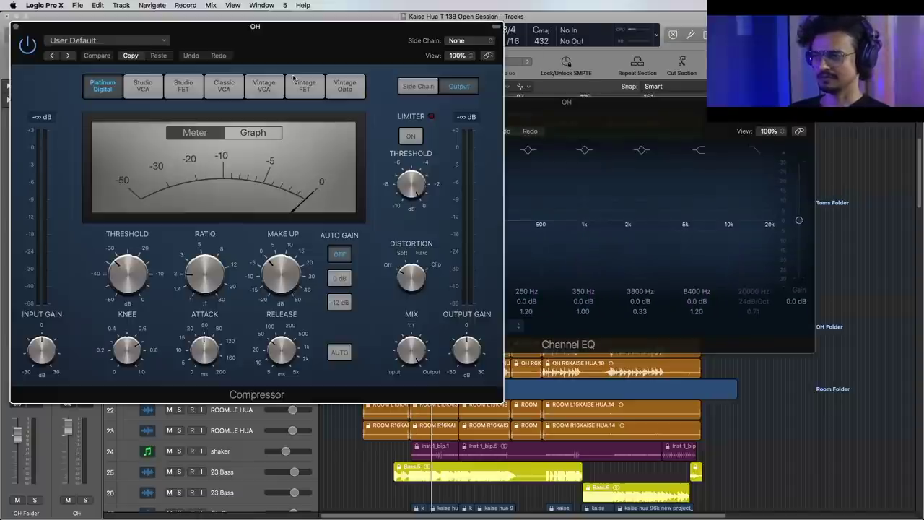
pyautogui.moveTo(344, 32); pyautogui.dragTo(596, 73)
pyautogui.press('space')
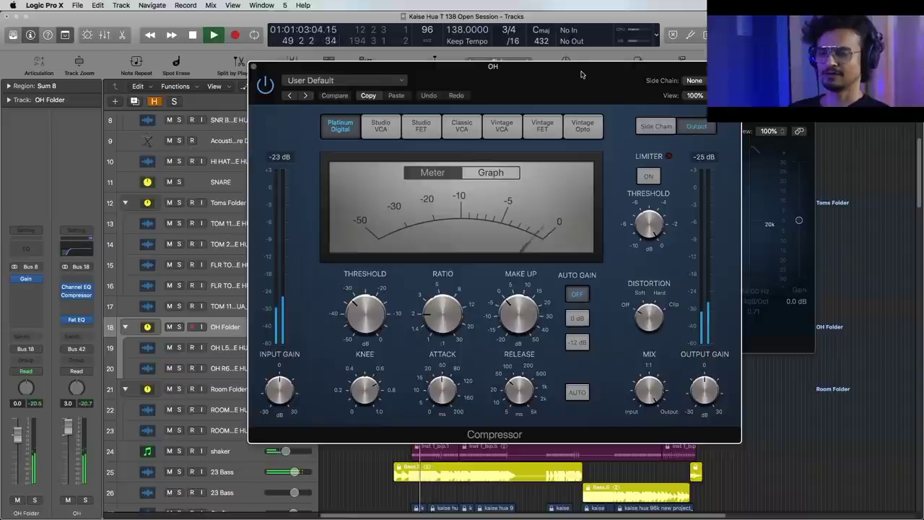
pyautogui.click(85, 500)
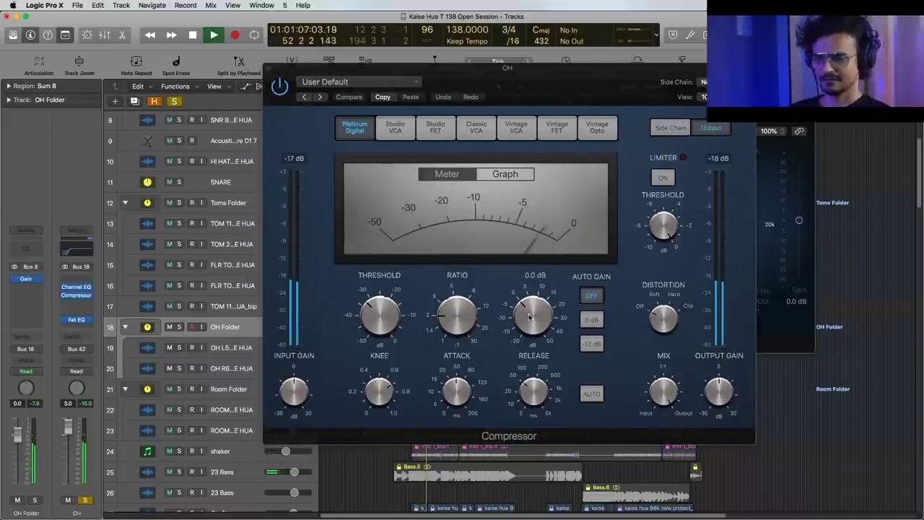
pyautogui.click(268, 69)
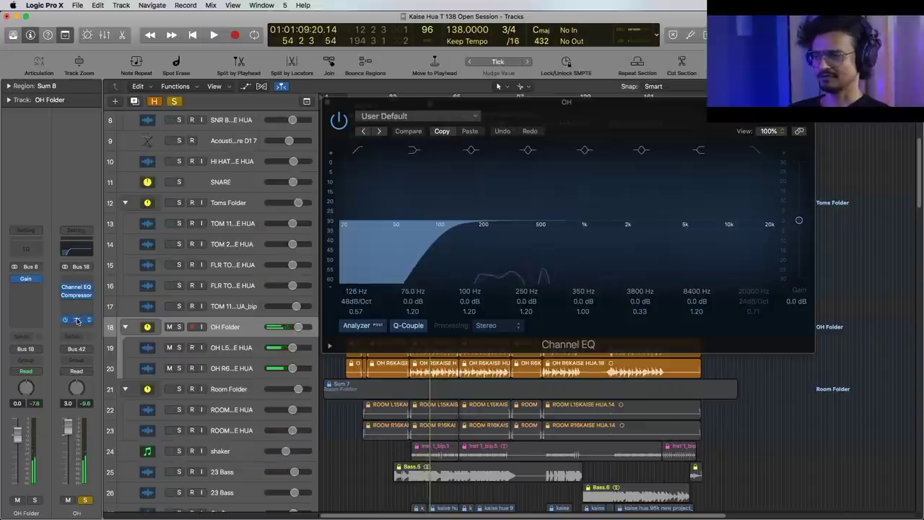
# - Examine the Fat EQ on the OH bus, close its remaining plug-in windows, and clear the OH solo
pyautogui.click(76, 319)
pyautogui.moveTo(171, 43); pyautogui.dragTo(490, 215)
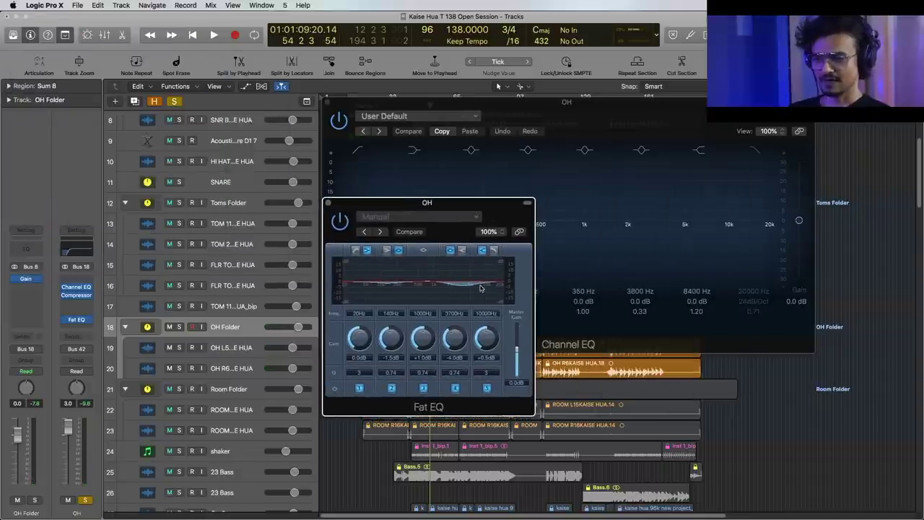
pyautogui.click(327, 203)
pyautogui.click(324, 102)
pyautogui.click(176, 101)
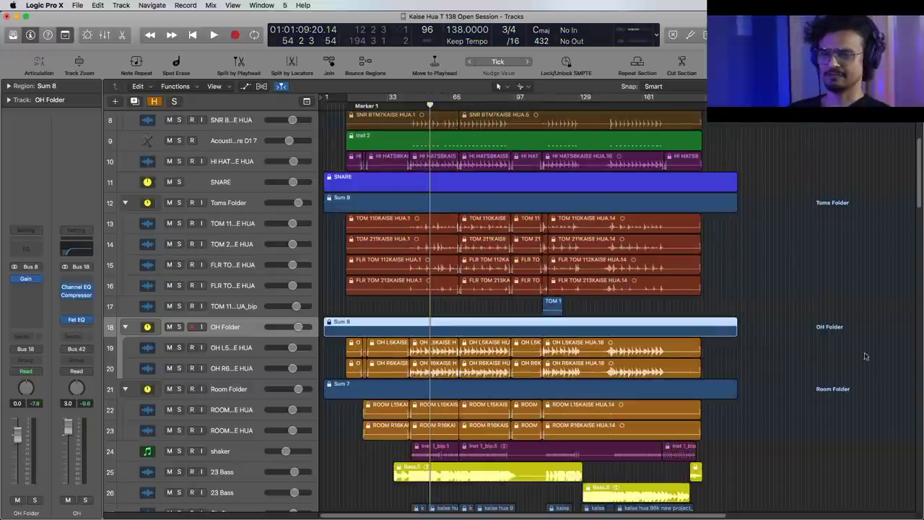
# - Solo the shaker track, play a short passage of it, and turn its solo off
pyautogui.click(832, 329)
pyautogui.scroll(-1, 821, 372)
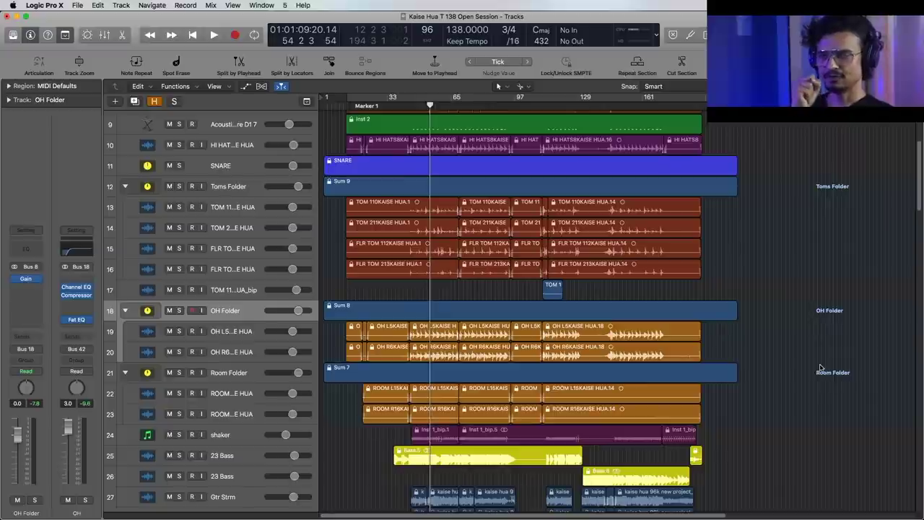
pyautogui.click(179, 437)
pyautogui.press('space')
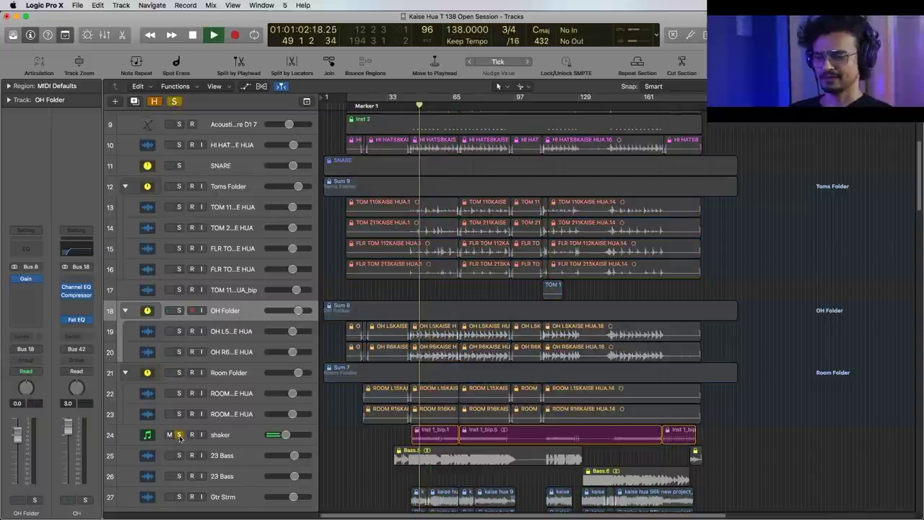
pyautogui.press('space')
pyautogui.click(179, 434)
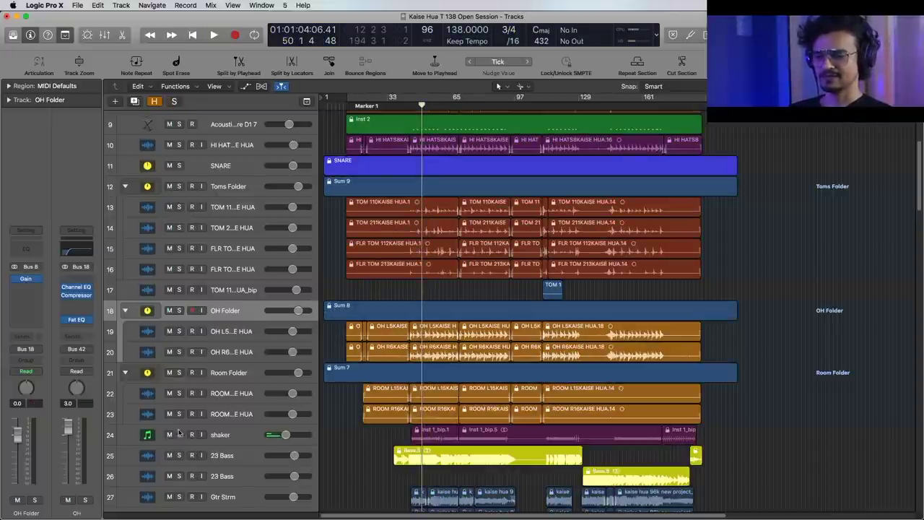
# - Show the mixer, solo the DRM BS, OH BS and ALL HIGHS buses, and play a passage of the combined drums
pyautogui.click(104, 35)
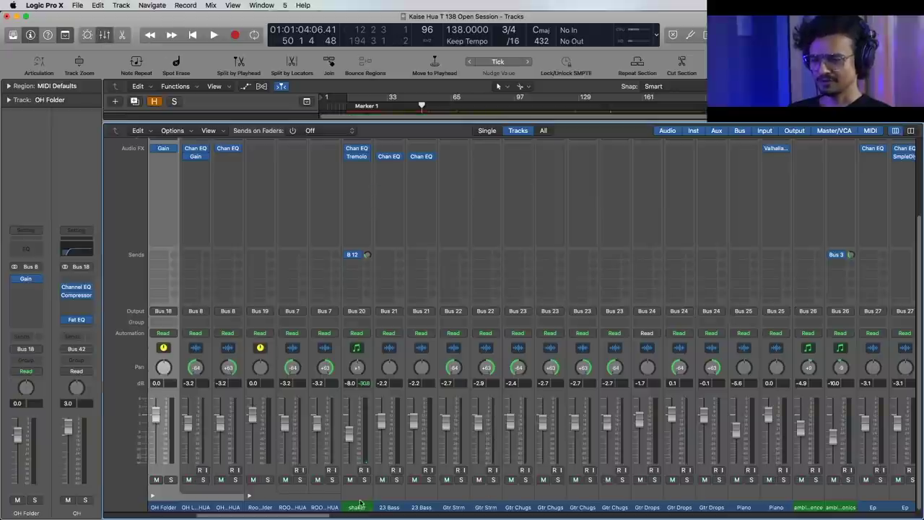
pyautogui.moveTo(322, 516); pyautogui.dragTo(801, 516)
pyautogui.click(569, 480)
pyautogui.click(601, 480)
pyautogui.press('space')
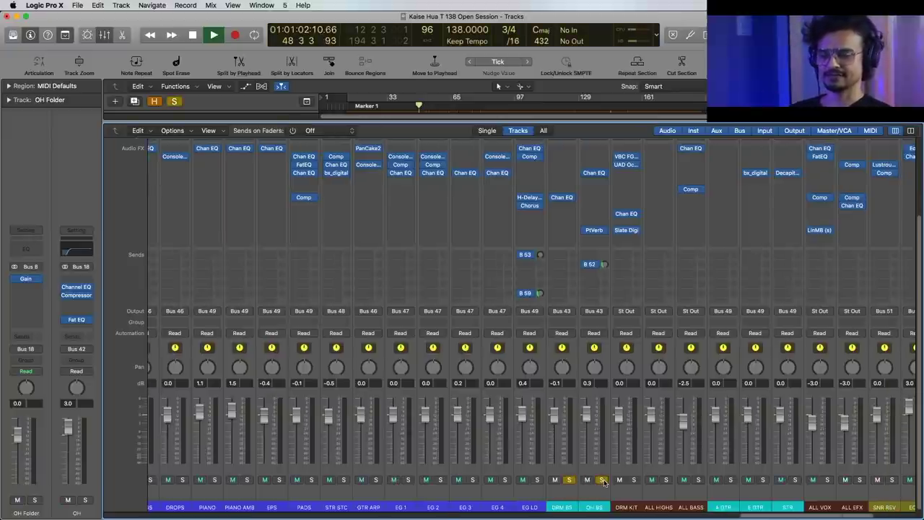
pyautogui.moveTo(764, 516); pyautogui.dragTo(806, 516)
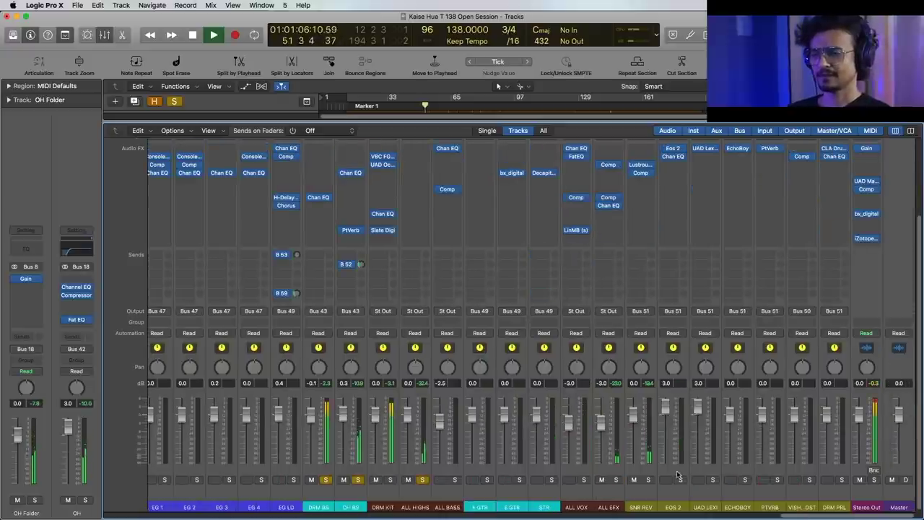
pyautogui.press('space')
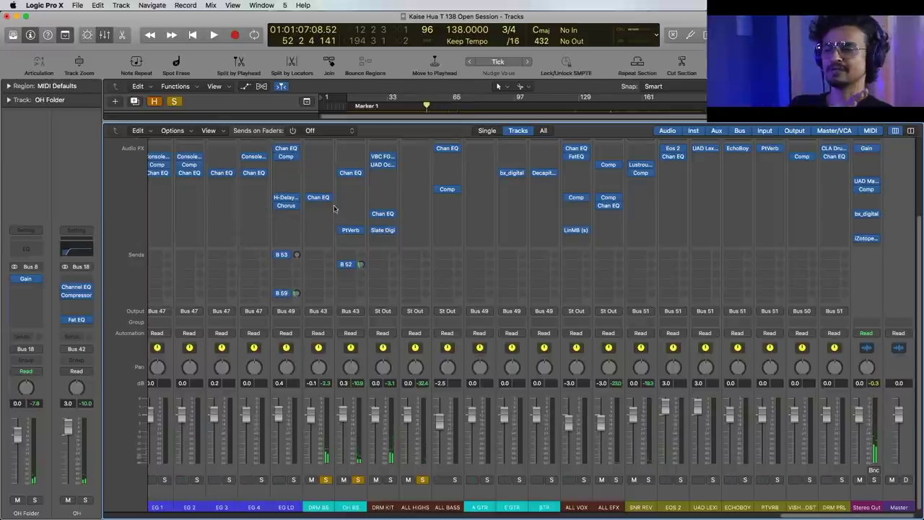
# - Open the Channel EQ on the DRM BS bus, examine its high-shelf band, and close it
pyautogui.click(326, 509)
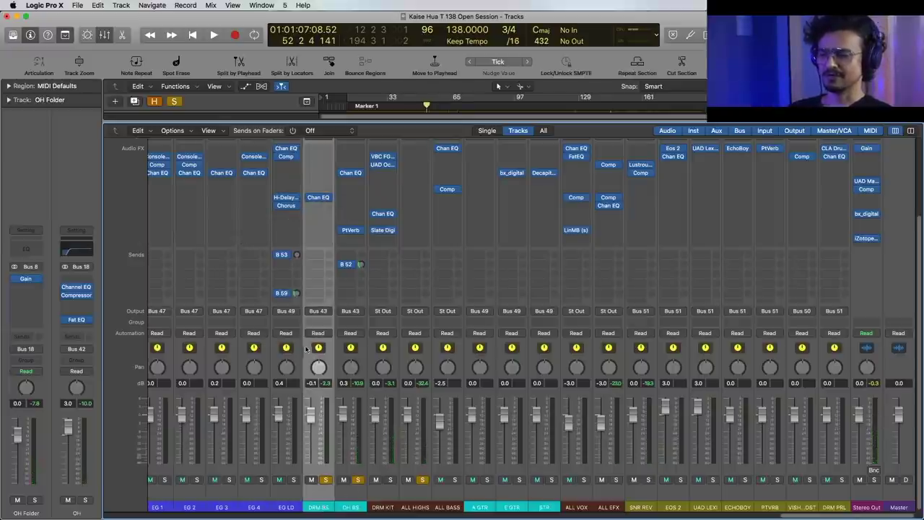
pyautogui.click(321, 197)
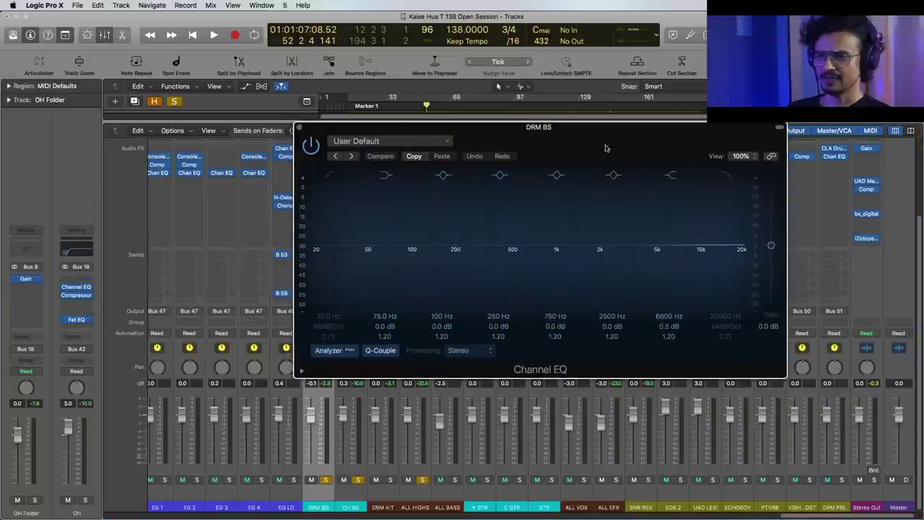
pyautogui.moveTo(605, 148); pyautogui.dragTo(576, 150)
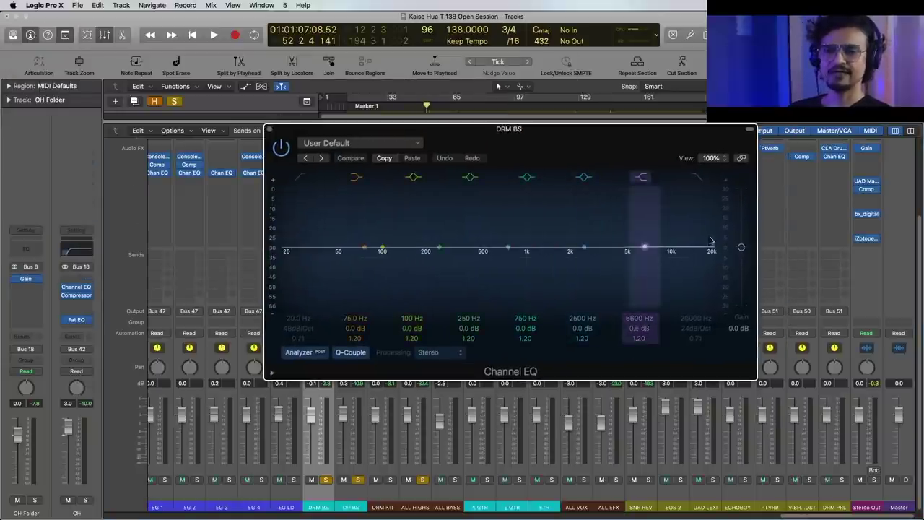
pyautogui.click(270, 130)
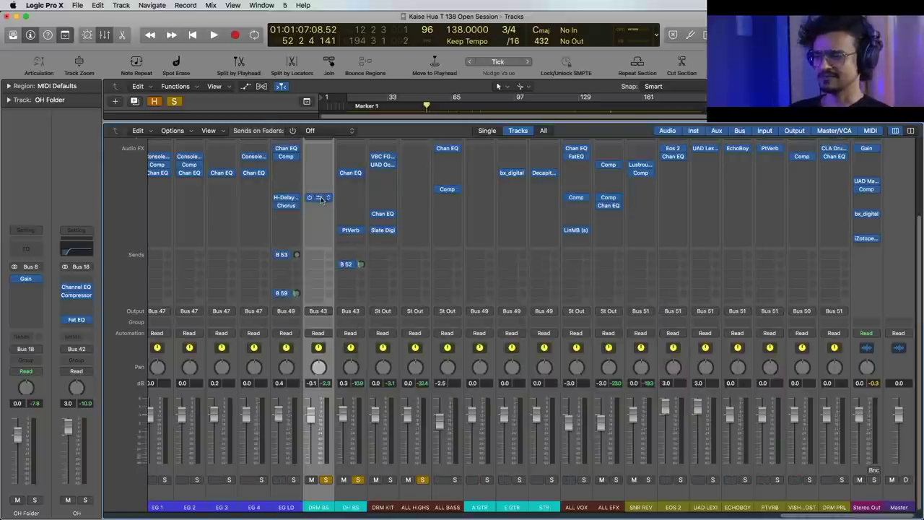
# - Open the Channel EQ on the OH BS bus, examine its bands, and close it
pyautogui.click(352, 178)
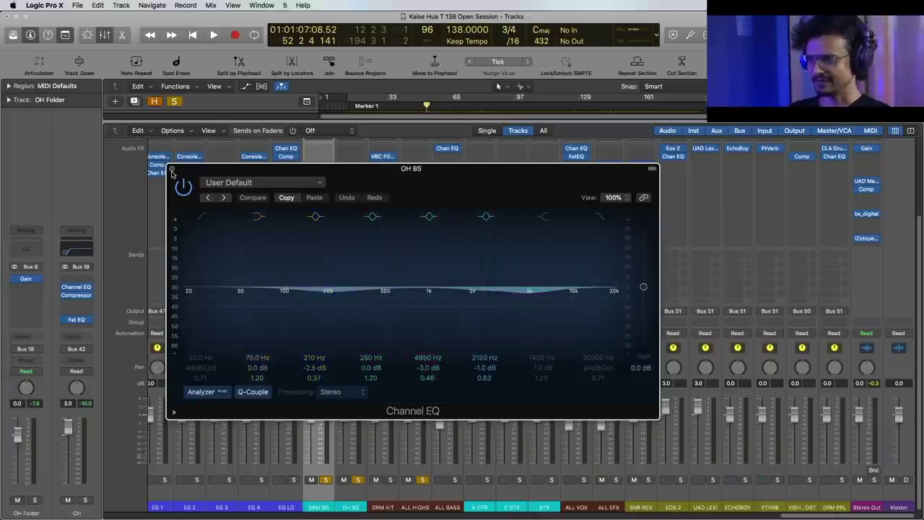
pyautogui.click(171, 170)
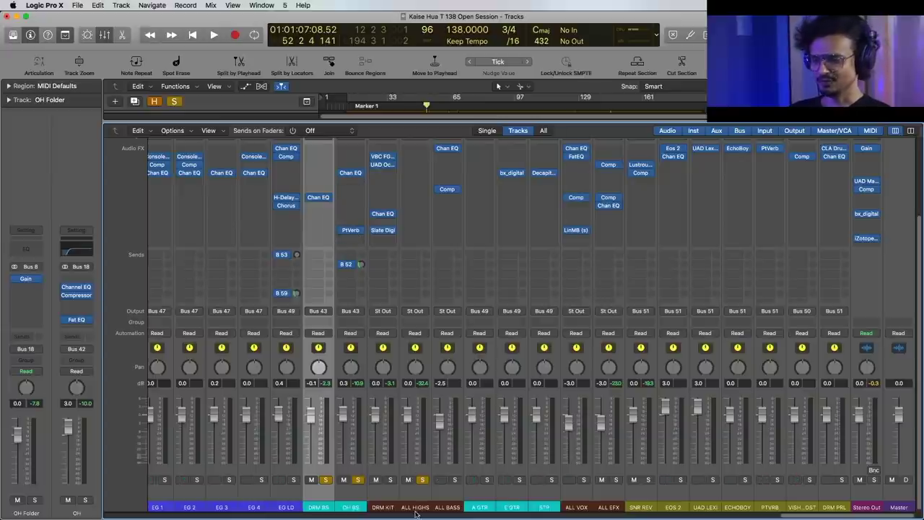
# - Open the VBC FG-Grey compressor on the DRM KIT bus, solo the bus, and play a passage to check the compression
pyautogui.click(385, 505)
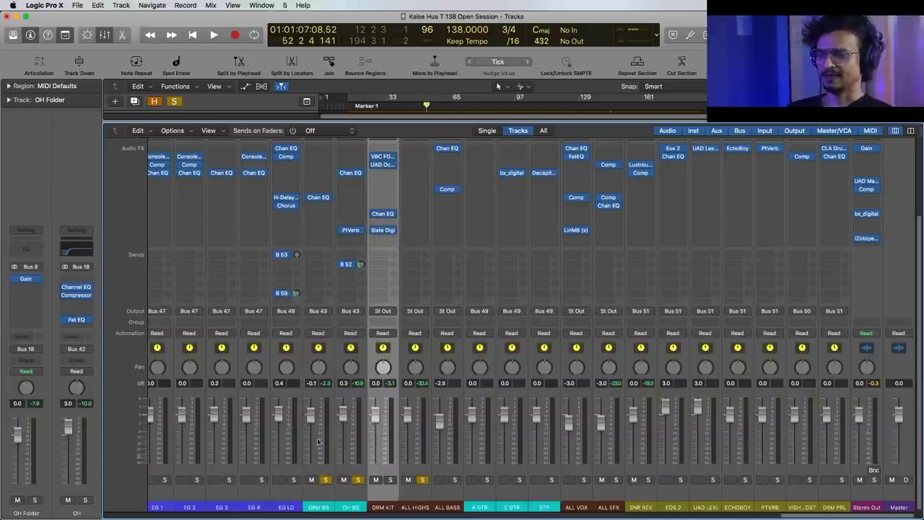
pyautogui.scroll(1, 370, 495)
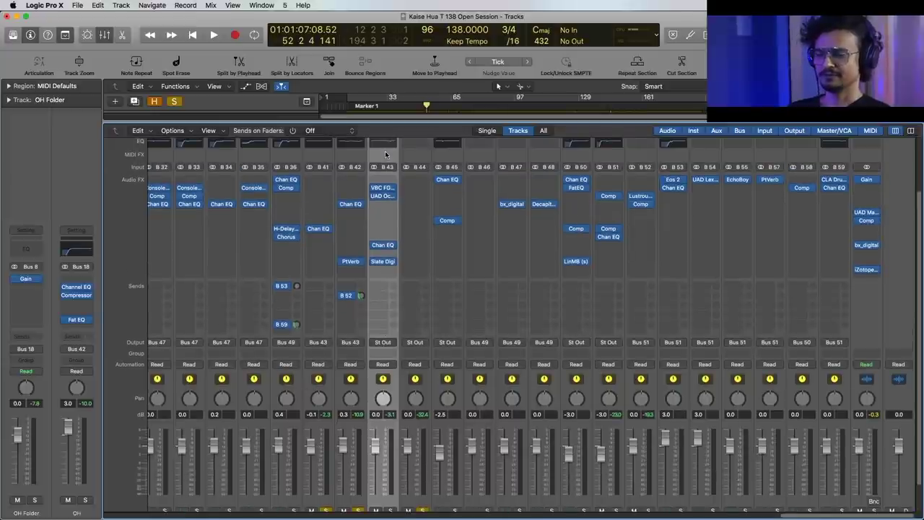
pyautogui.click(383, 190)
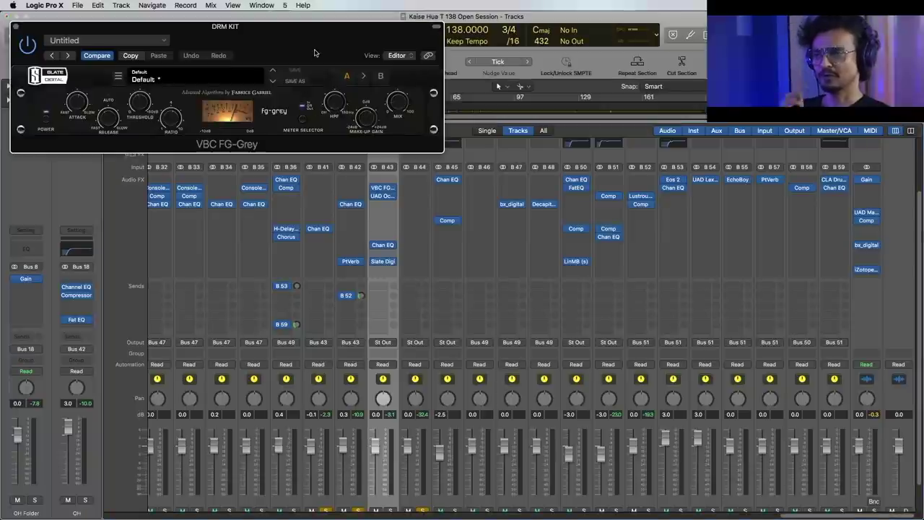
pyautogui.moveTo(313, 49); pyautogui.dragTo(568, 297)
pyautogui.scroll(-3, 456, 438)
pyautogui.press('space')
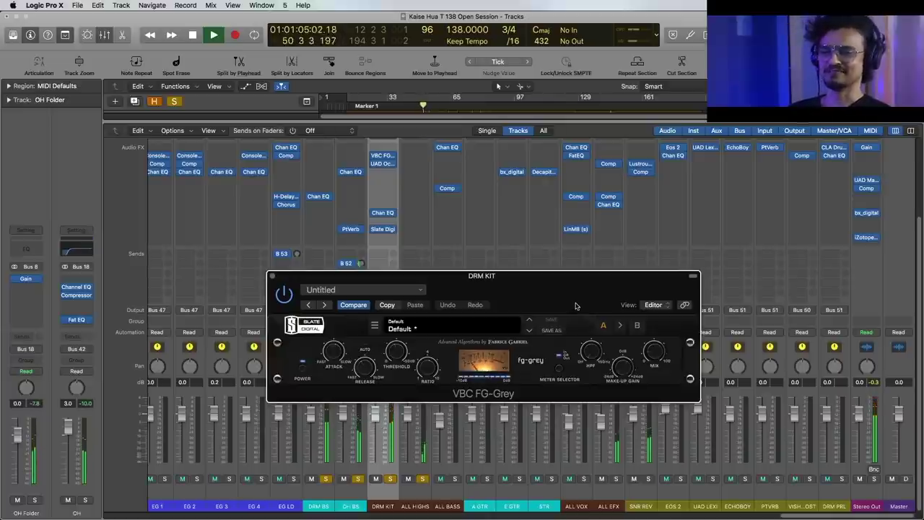
pyautogui.moveTo(577, 303); pyautogui.dragTo(613, 267)
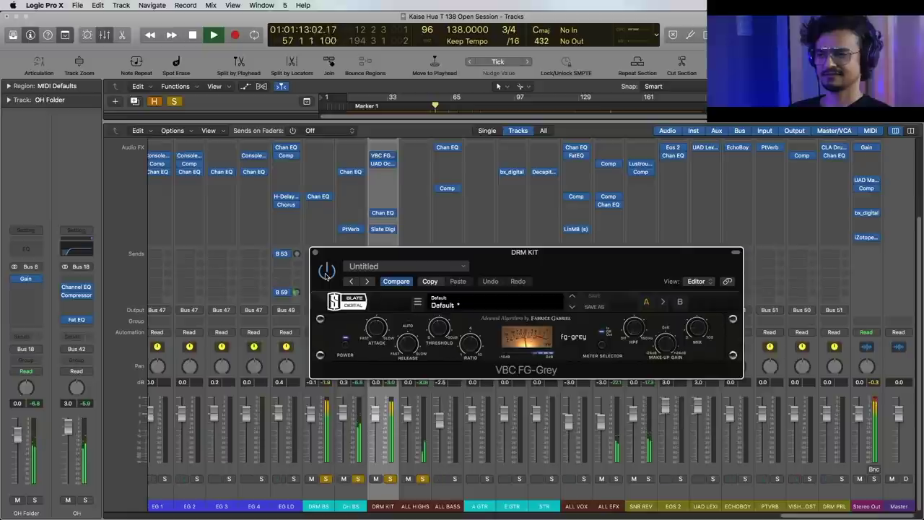
pyautogui.press('space')
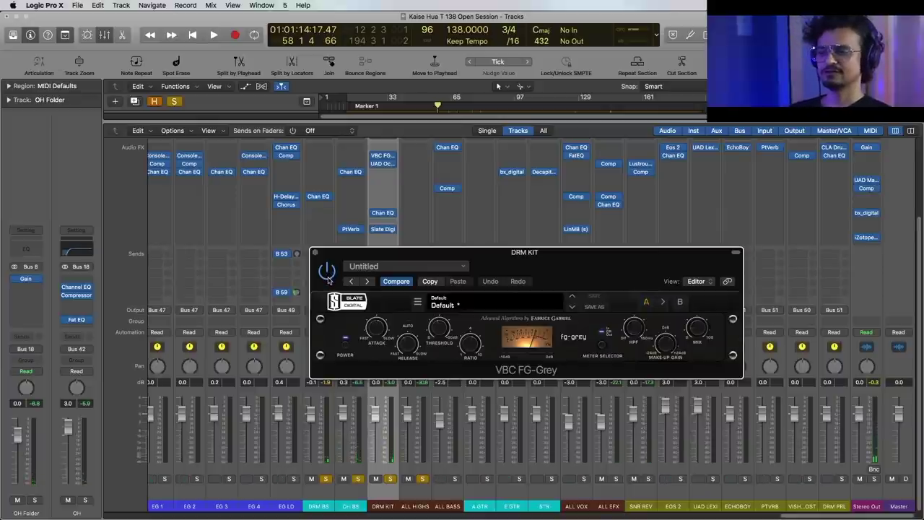
pyautogui.moveTo(334, 253); pyautogui.dragTo(326, 281)
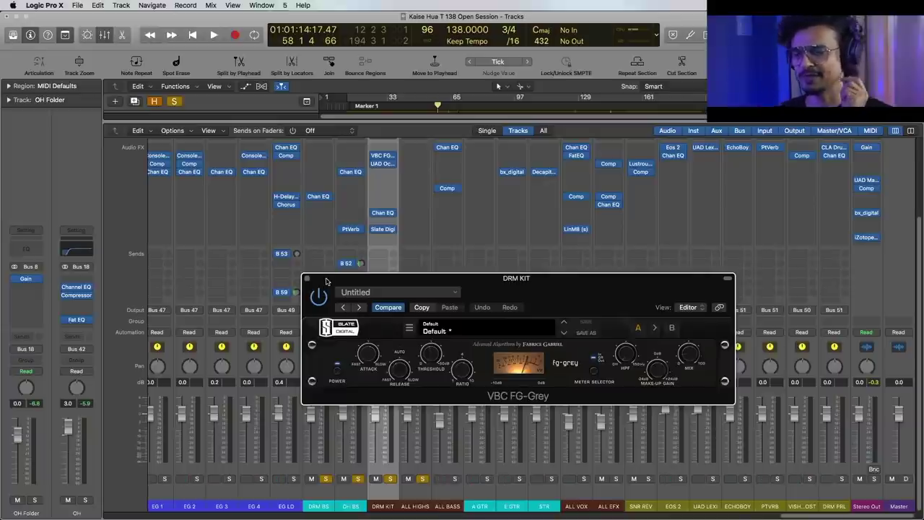
pyautogui.moveTo(325, 280); pyautogui.dragTo(313, 272)
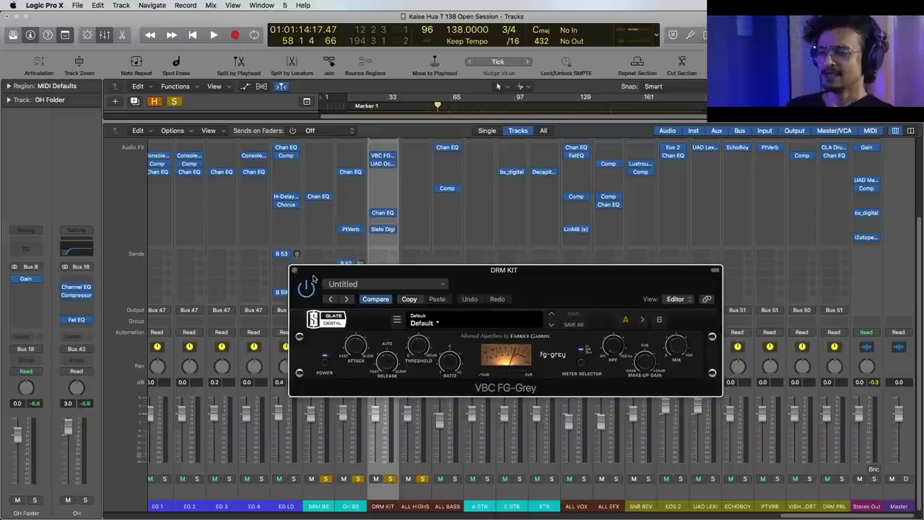
pyautogui.moveTo(313, 275); pyautogui.dragTo(417, 266)
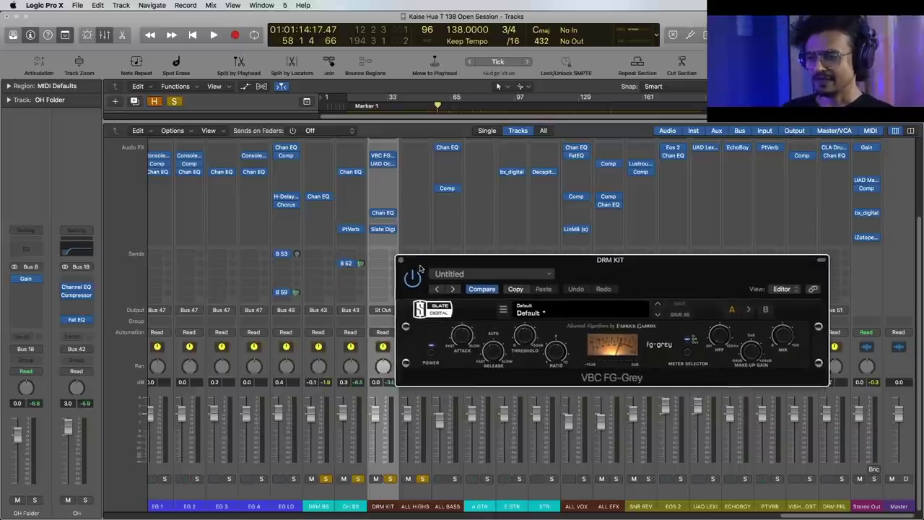
# - Open UAD Ocean Way Studios on the DRM KIT bus in place of the FG-Grey window and look through its factory presets
pyautogui.click(383, 164)
pyautogui.moveTo(222, 35); pyautogui.dragTo(534, 141)
pyautogui.click(706, 276)
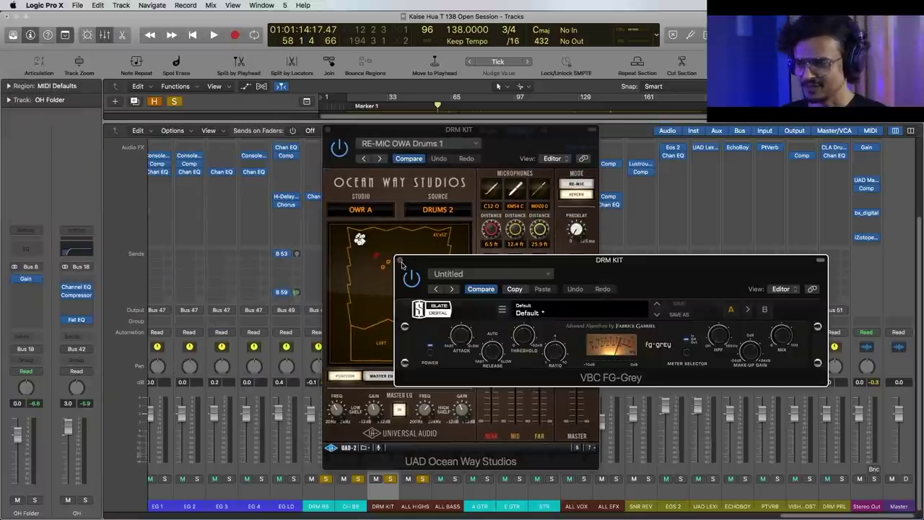
pyautogui.click(400, 261)
pyautogui.moveTo(513, 144); pyautogui.dragTo(534, 149)
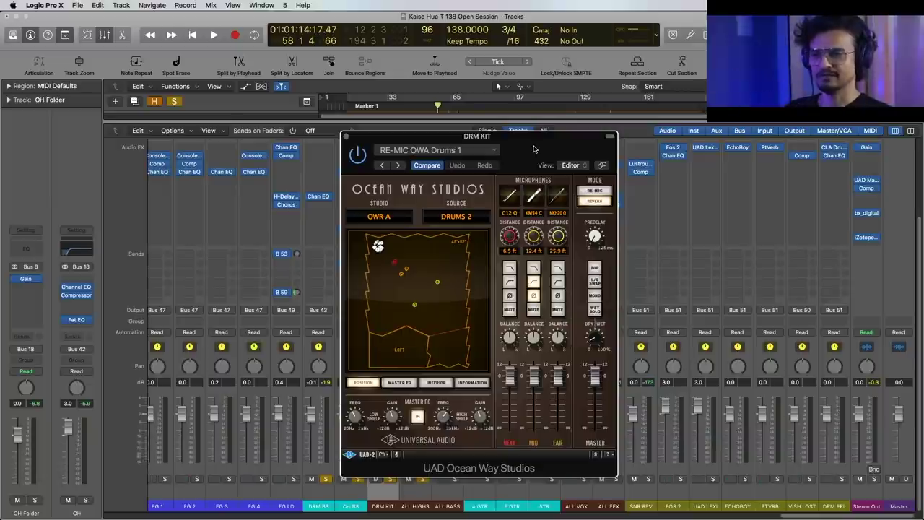
pyautogui.moveTo(535, 143); pyautogui.dragTo(530, 124)
pyautogui.click(440, 130)
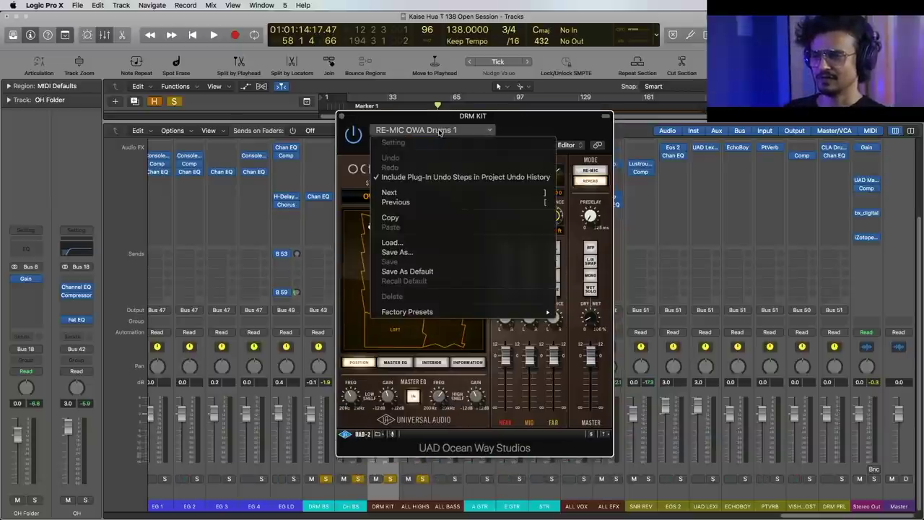
pyautogui.moveTo(464, 311)
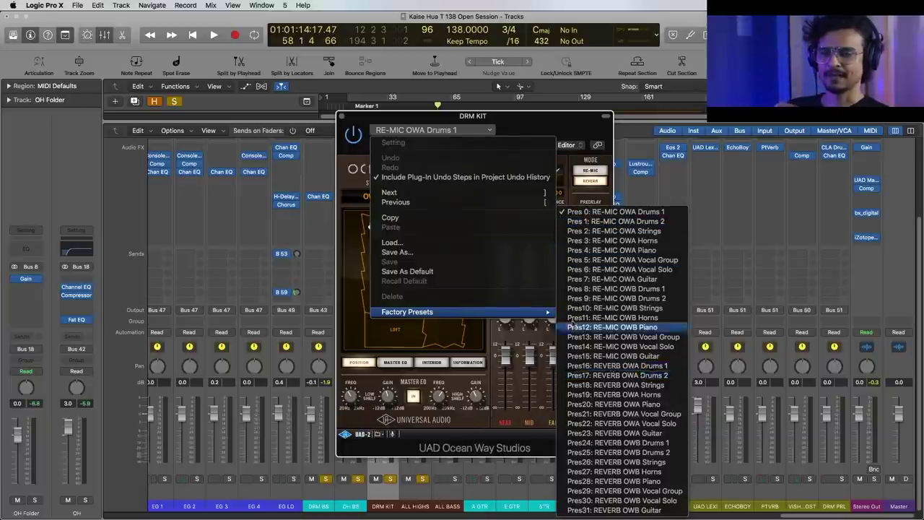
pyautogui.click(563, 121)
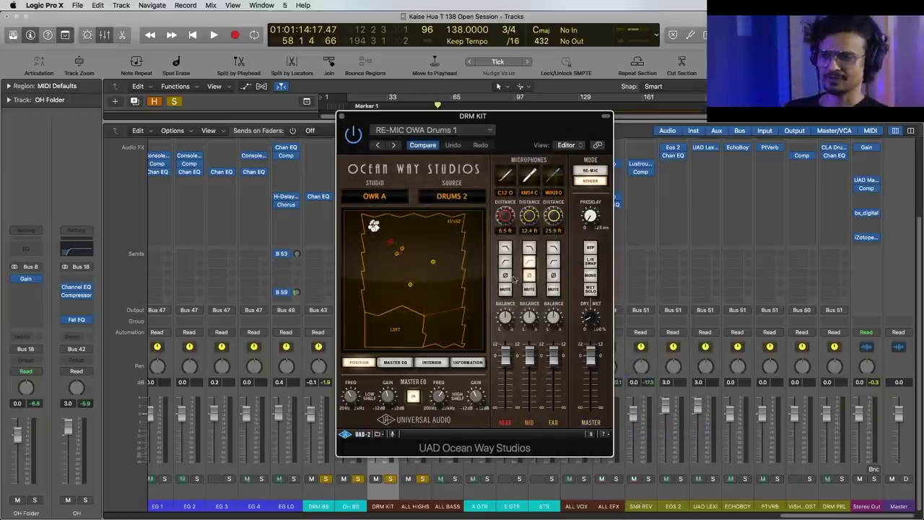
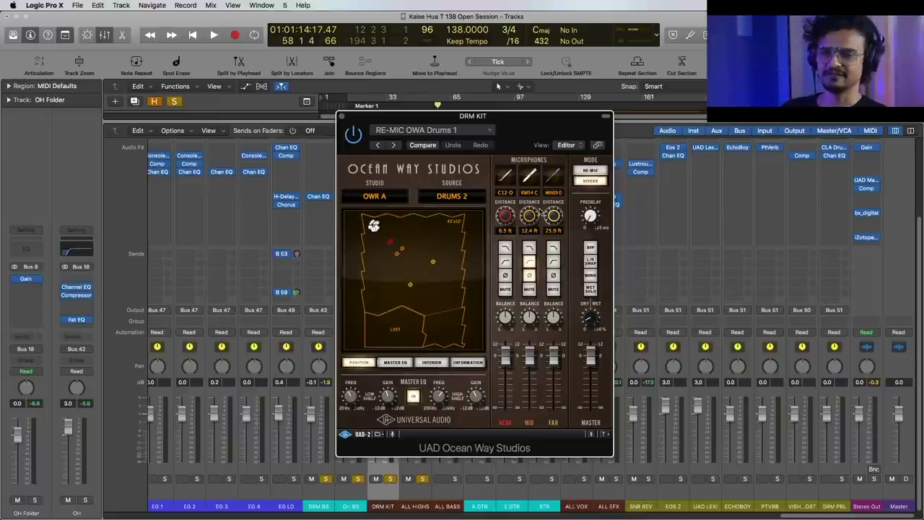
# - Play the soloed drums repeatedly with Ocean Way Studios active and bypassed to compare the sound, and close the plug-in
pyautogui.moveTo(526, 130); pyautogui.dragTo(618, 132)
pyautogui.press('space')
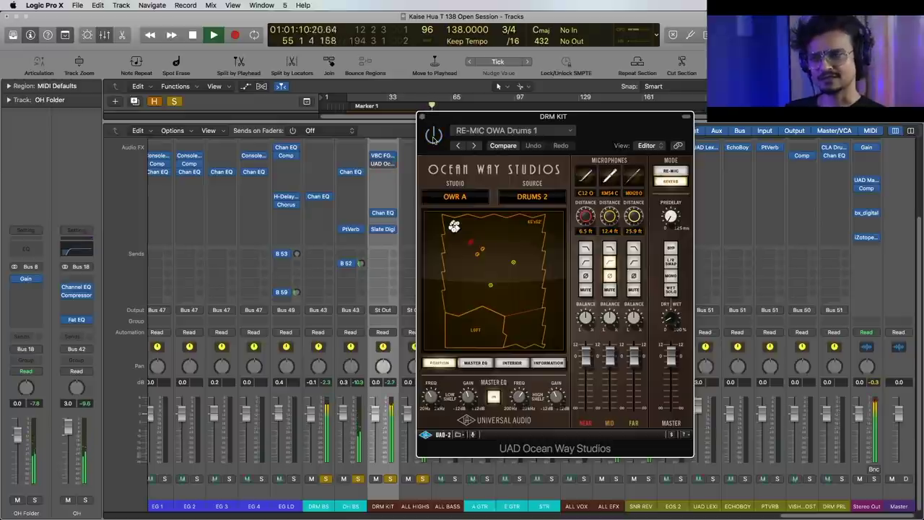
pyautogui.press('space')
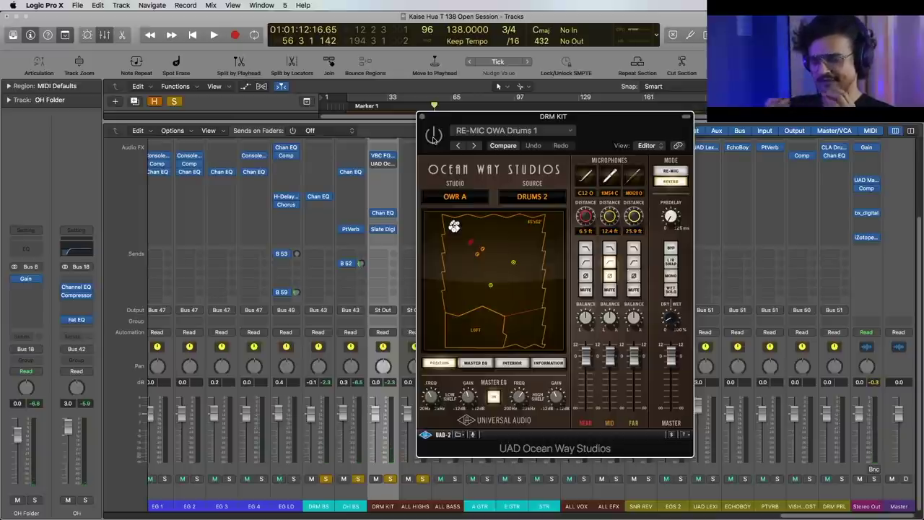
pyautogui.press('space')
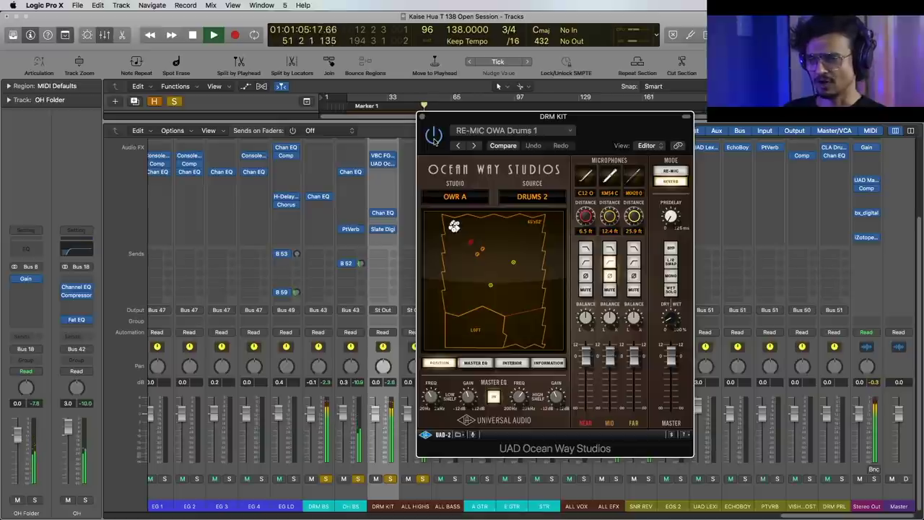
pyautogui.press('space')
pyautogui.press('space')
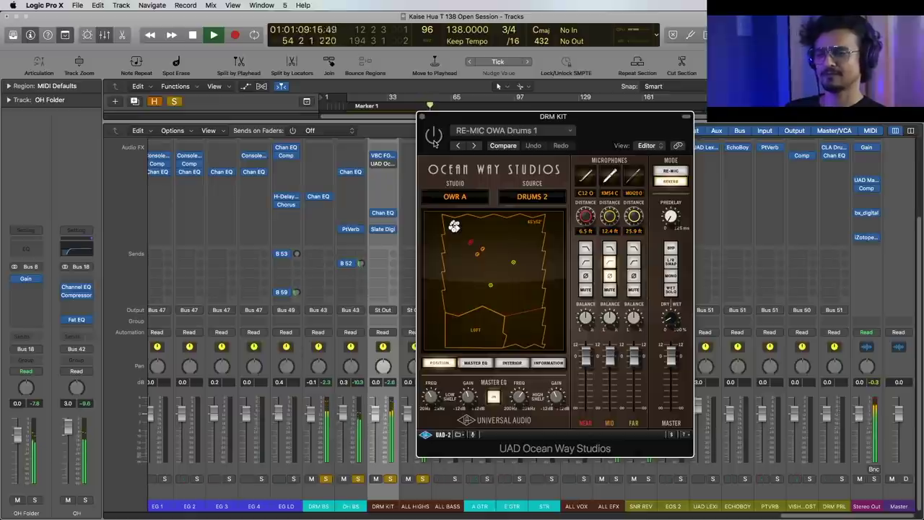
pyautogui.press('space')
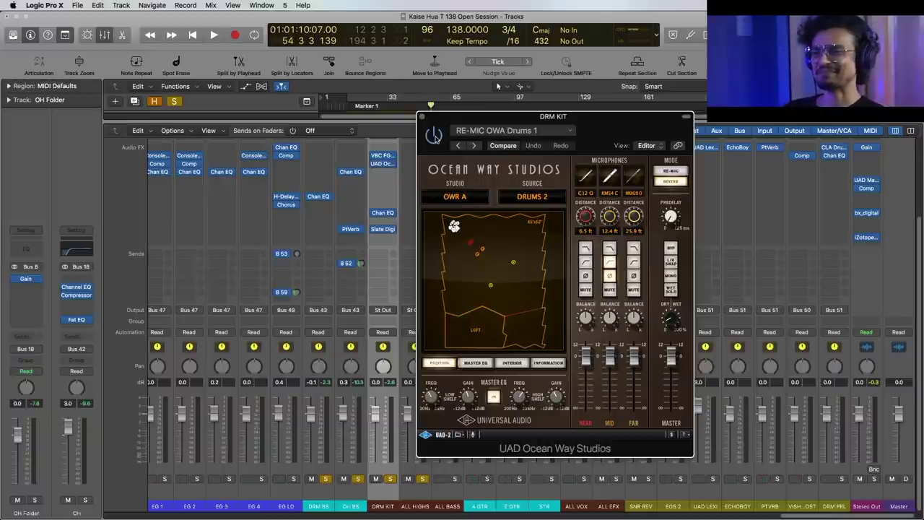
pyautogui.press('space')
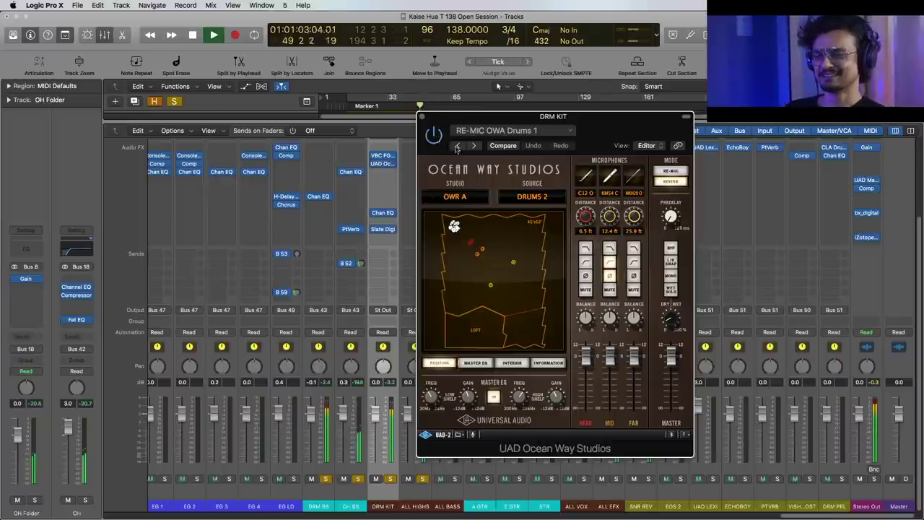
pyautogui.moveTo(443, 123)
pyautogui.mouseDown()
pyautogui.moveTo(464, 125)
pyautogui.moveTo(456, 121)
pyautogui.mouseUp()
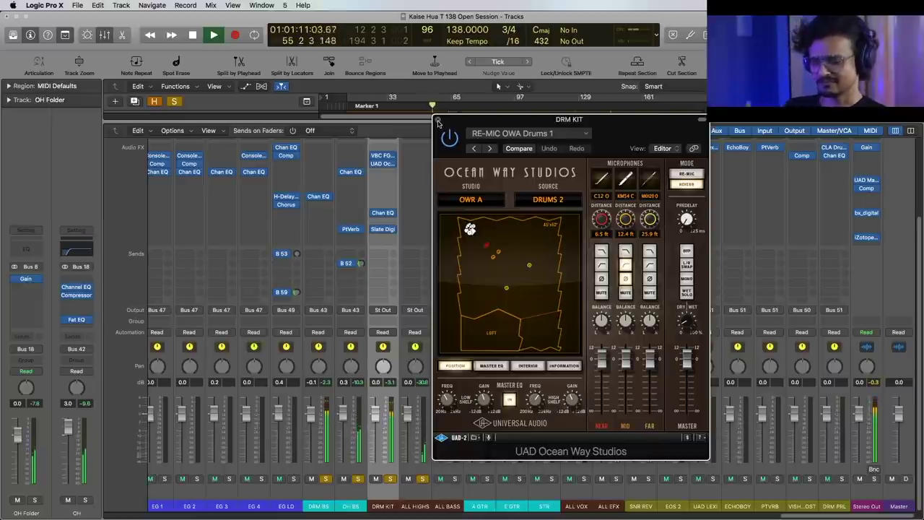
pyautogui.press('space')
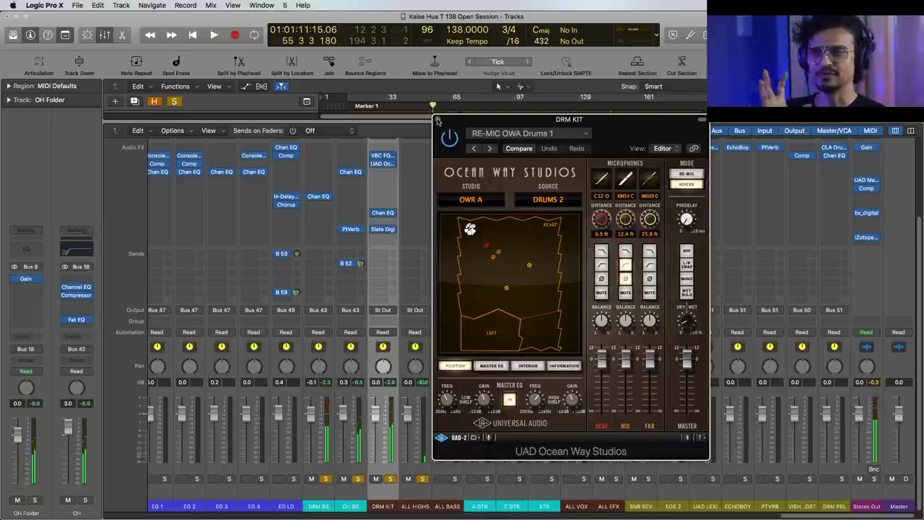
pyautogui.click(437, 120)
# - Open the Channel EQ on the DRM KIT bus, examine its upper-mid bands, and close it
pyautogui.click(384, 215)
pyautogui.moveTo(357, 41); pyautogui.dragTo(625, 171)
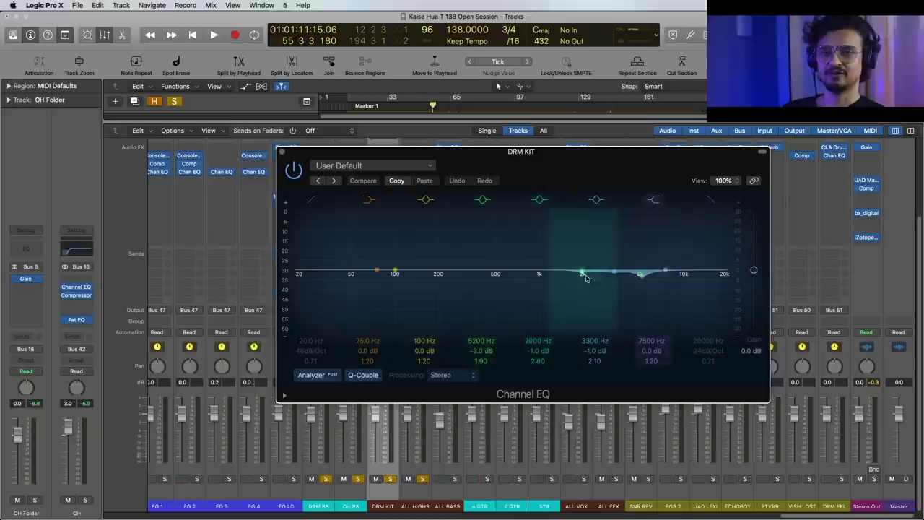
pyautogui.click(282, 153)
# - Clear the drum bus solos, solo the ALL BASS bus, and play a passage of the bass
pyautogui.click(424, 478)
pyautogui.click(390, 478)
pyautogui.click(454, 478)
pyautogui.press('space')
pyautogui.moveTo(787, 513); pyautogui.dragTo(696, 517)
pyautogui.scroll(5, 504, 244)
pyautogui.scroll(-5, 504, 245)
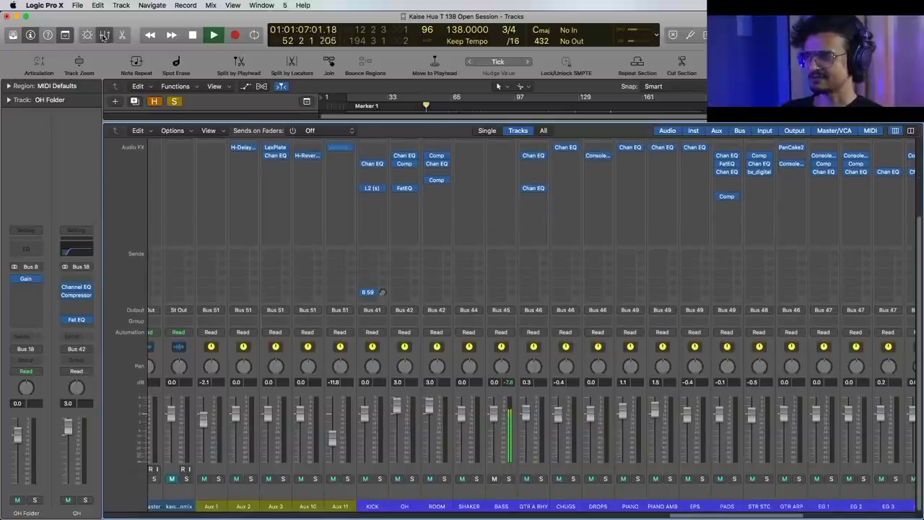
# - Hide the mixer, examine the Channel EQ on the first 23 Bass track during playback, stop, and close it
pyautogui.press('x')
pyautogui.scroll(-3, 368, 383)
pyautogui.click(238, 354)
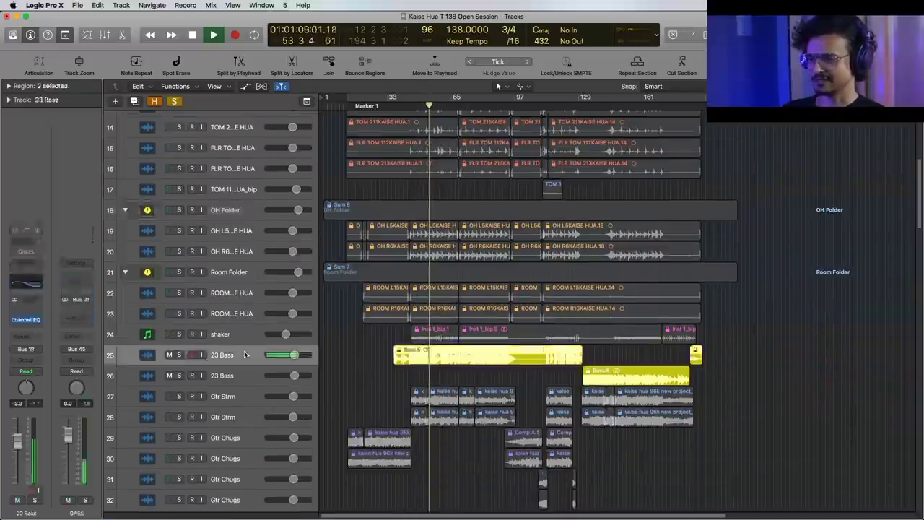
pyautogui.click(29, 319)
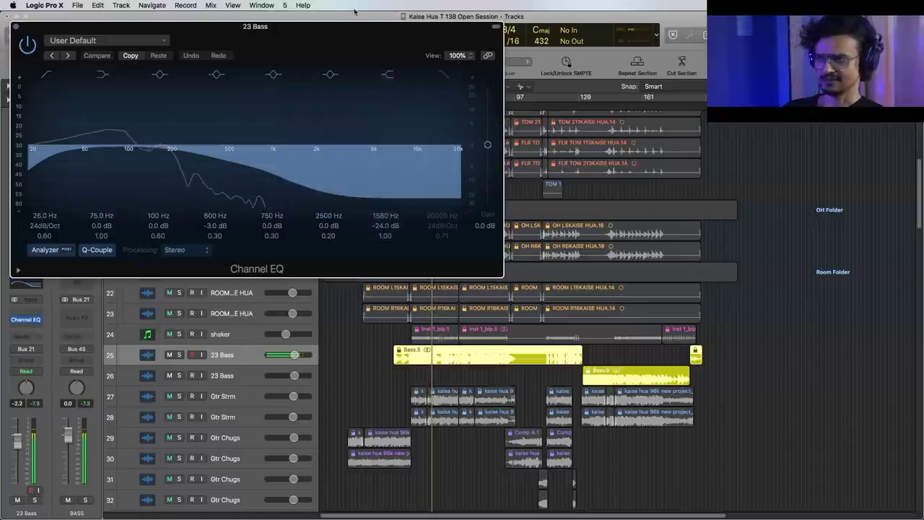
pyautogui.moveTo(336, 25); pyautogui.dragTo(497, 87)
pyautogui.press('space')
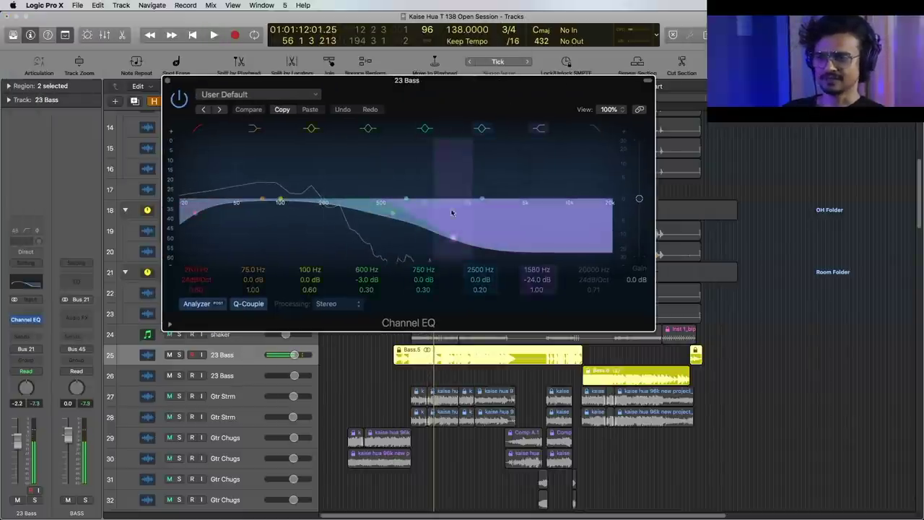
pyautogui.click(167, 80)
# - Select the second 23 Bass track, examine its Channel EQ, and close it
pyautogui.click(241, 383)
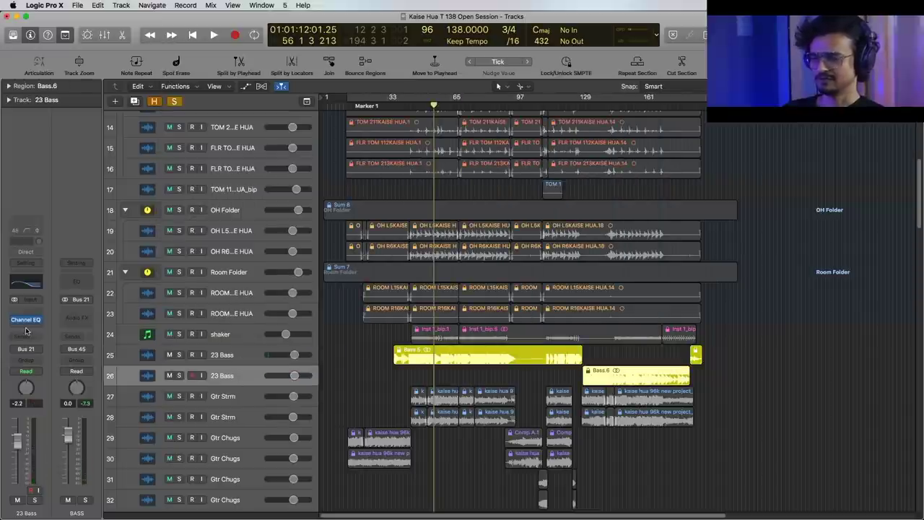
pyautogui.click(28, 323)
pyautogui.moveTo(315, 41); pyautogui.dragTo(529, 138)
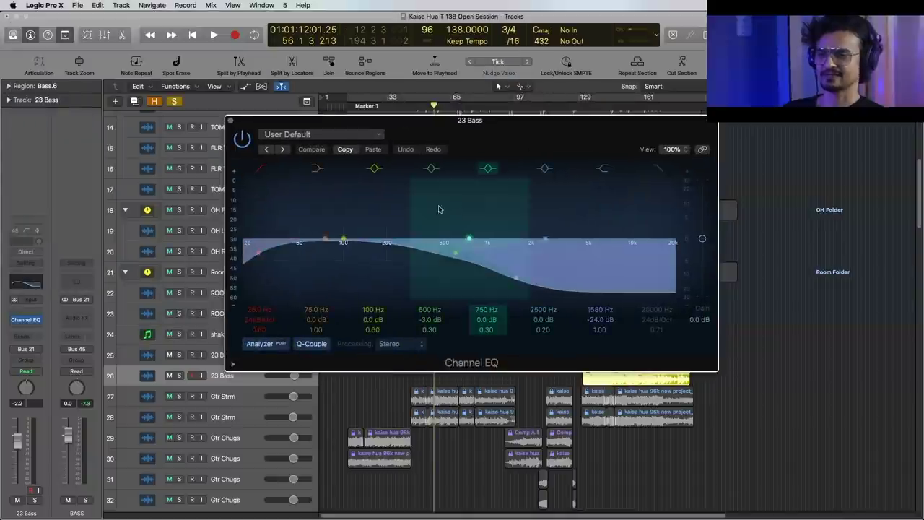
pyautogui.click(230, 121)
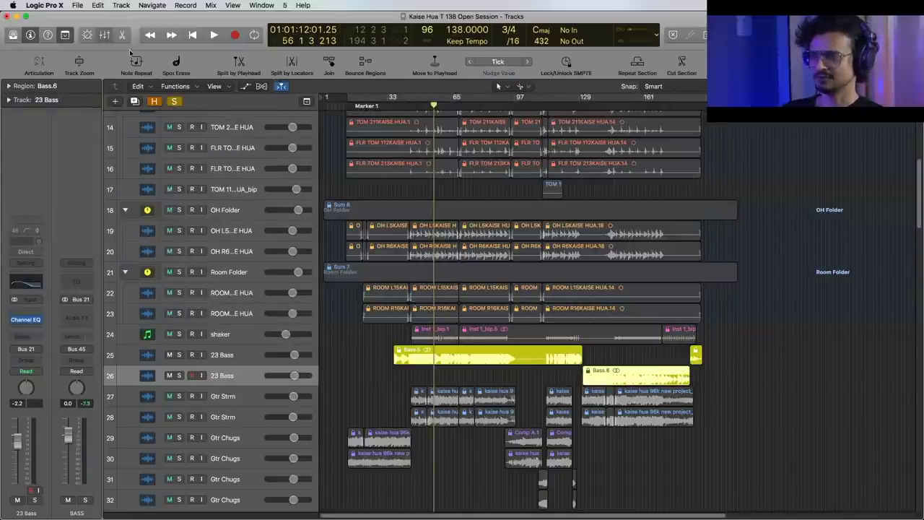
# - Show the mixer again, find the BASS channel, and play a passage of the soloed bass
pyautogui.click(105, 34)
pyautogui.moveTo(348, 515); pyautogui.dragTo(903, 515)
pyautogui.moveTo(800, 513); pyautogui.dragTo(712, 517)
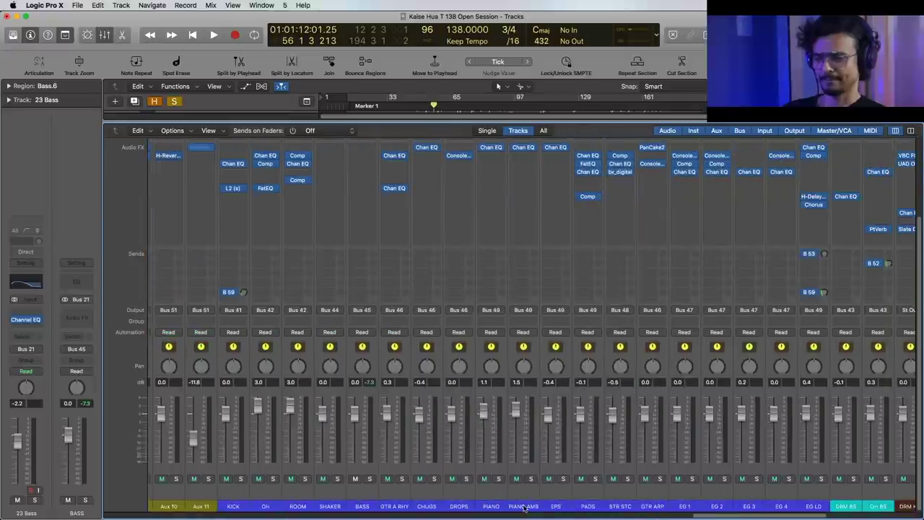
pyautogui.press('space')
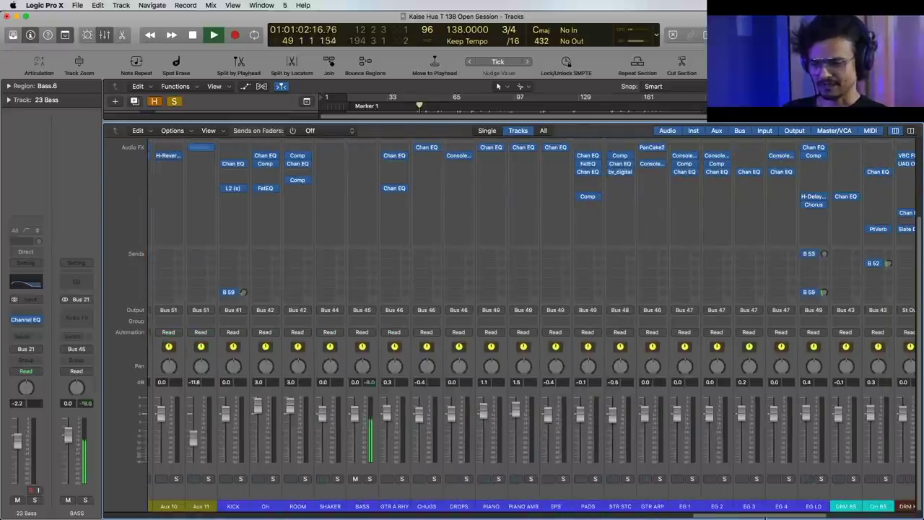
# - Select the BASS channel during playback, stop, and select the ALL BASS bus
pyautogui.moveTo(764, 515); pyautogui.dragTo(759, 515)
pyautogui.click(400, 503)
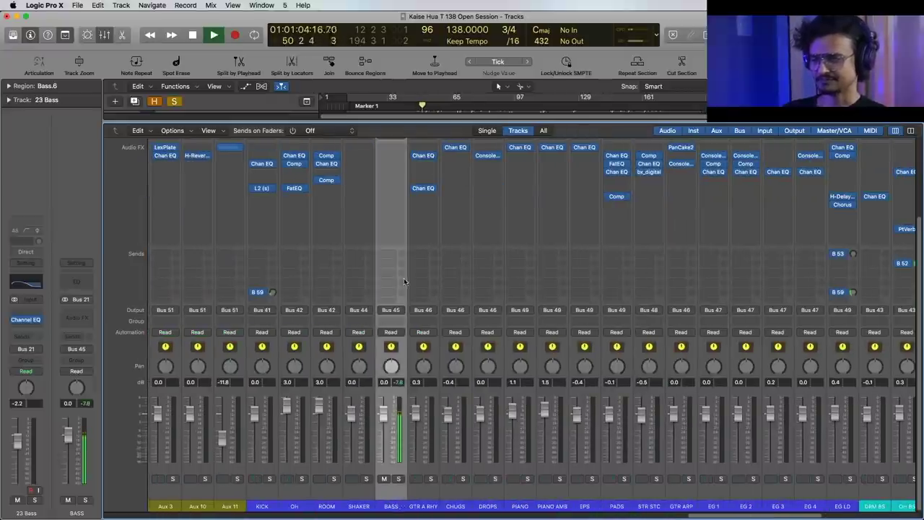
pyautogui.moveTo(718, 516); pyautogui.dragTo(812, 515)
pyautogui.press('space')
pyautogui.click(445, 507)
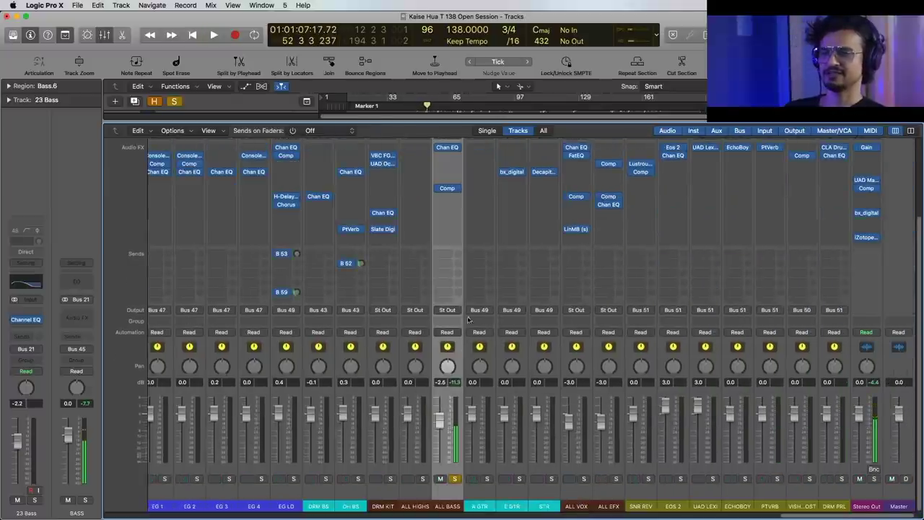
# - Examine the Channel EQ on the ALL BASS bus and close it
pyautogui.scroll(2, 447, 217)
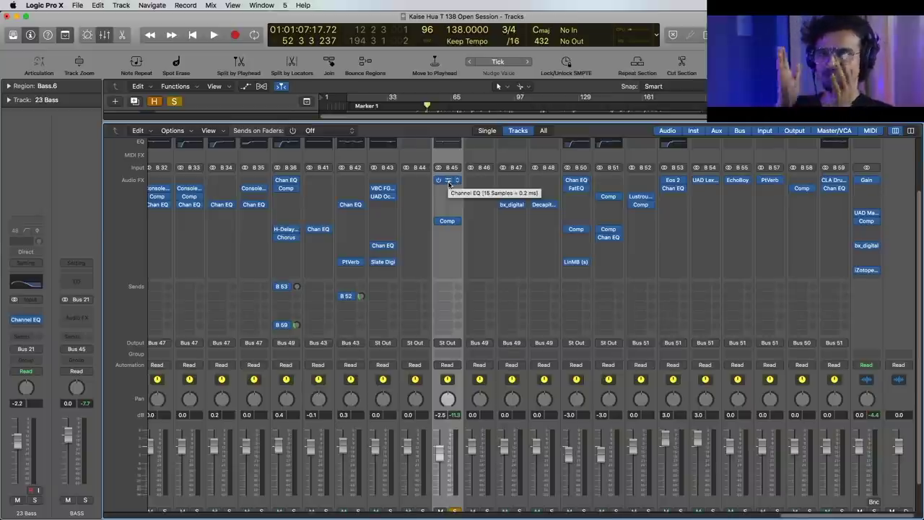
pyautogui.click(448, 183)
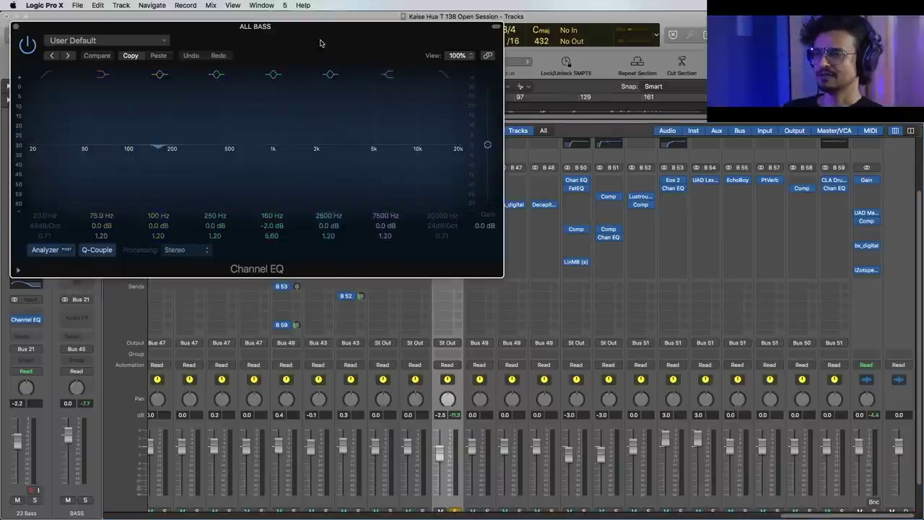
pyautogui.moveTo(319, 39); pyautogui.dragTo(555, 108)
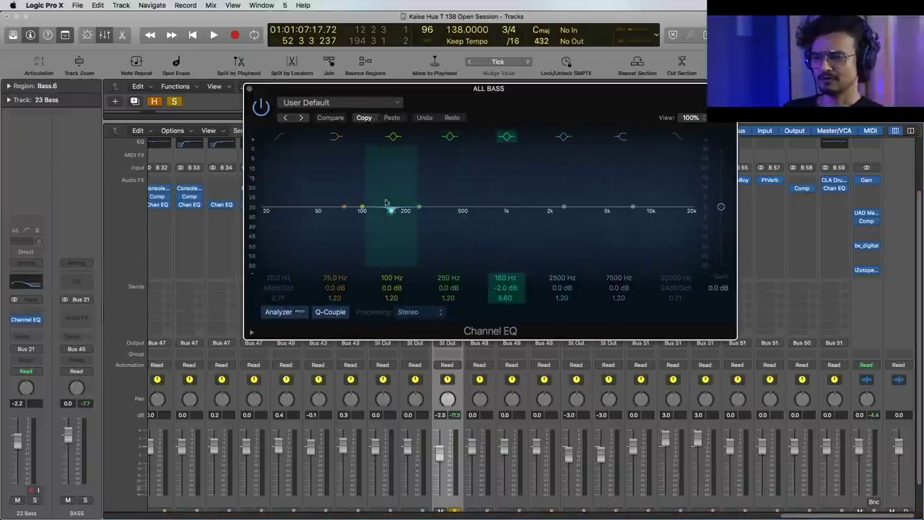
pyautogui.click(249, 89)
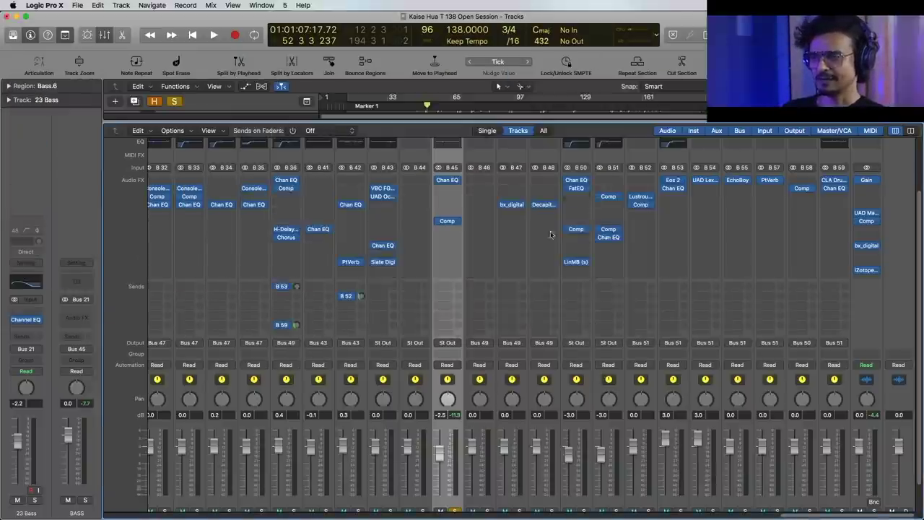
# - Open the Compressor on the ALL BASS bus, play briefly, and check its side-chain source list without changing it
pyautogui.click(448, 221)
pyautogui.moveTo(340, 40); pyautogui.dragTo(574, 117)
pyautogui.press('space')
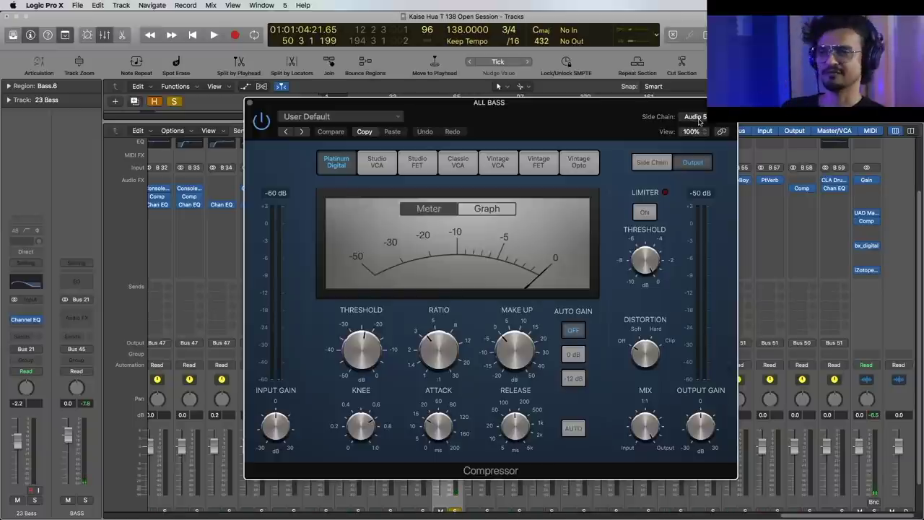
pyautogui.click(695, 117)
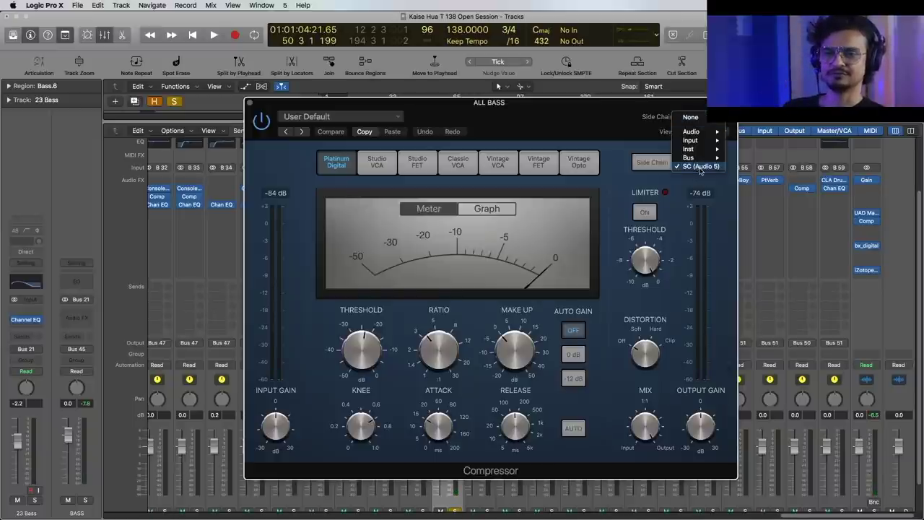
pyautogui.click(598, 114)
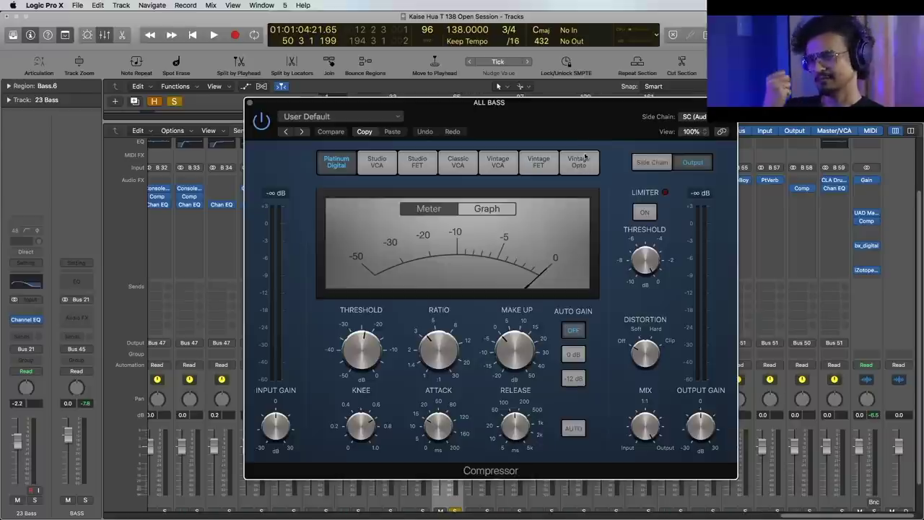
# - Play the bass with the Compressor moved aside, and solo the DRM KIT bus alongside ALL BASS
pyautogui.moveTo(588, 123); pyautogui.dragTo(700, 76)
pyautogui.press('space')
pyautogui.scroll(-3, 296, 372)
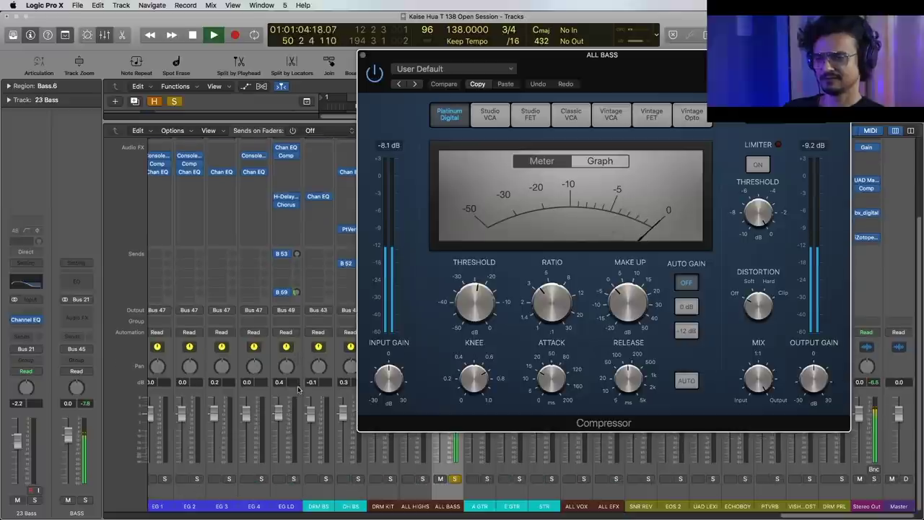
pyautogui.click(391, 479)
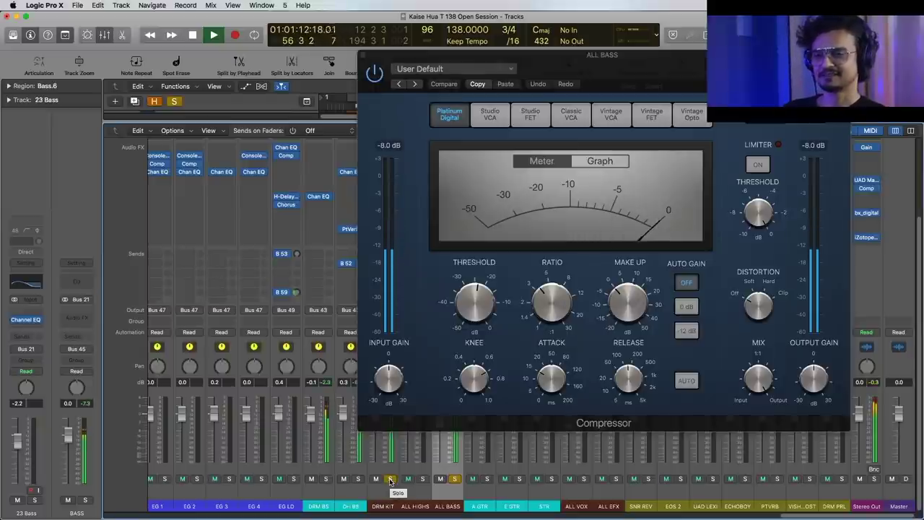
pyautogui.moveTo(569, 68); pyautogui.dragTo(572, 81)
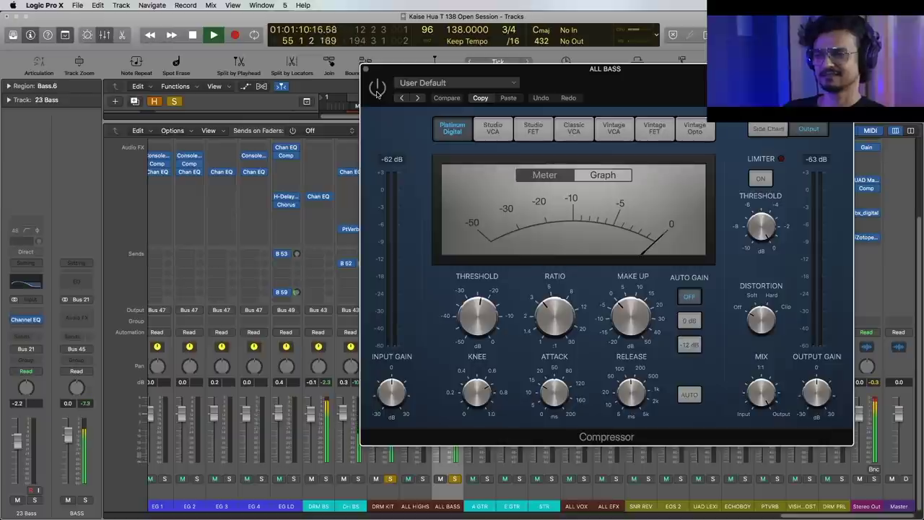
# - Compare the drums and bass with the ALL BASS Compressor bypassed and enabled, stop playback, and close the plug-in
pyautogui.press('space')
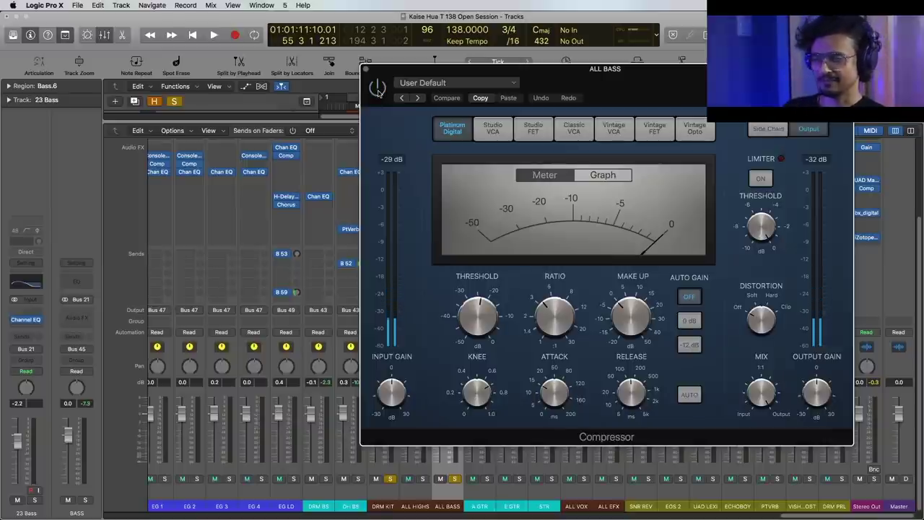
pyautogui.press('space')
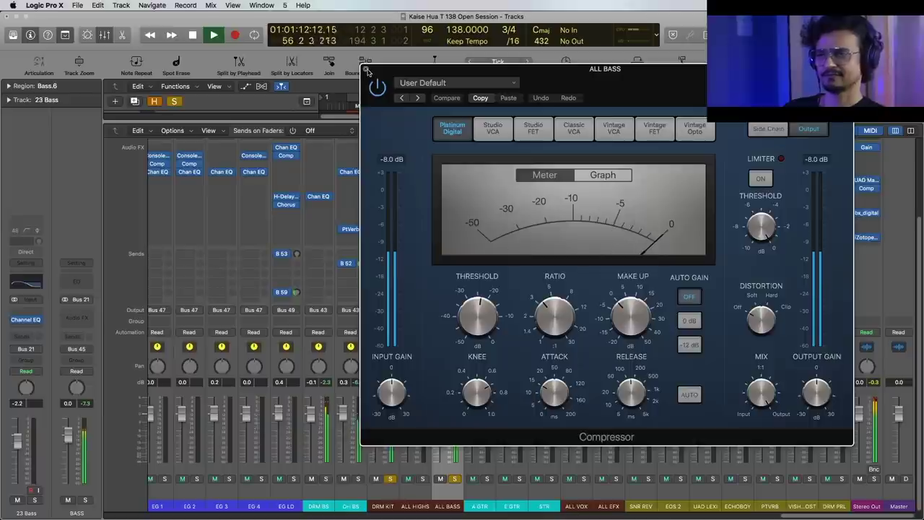
pyautogui.press('space')
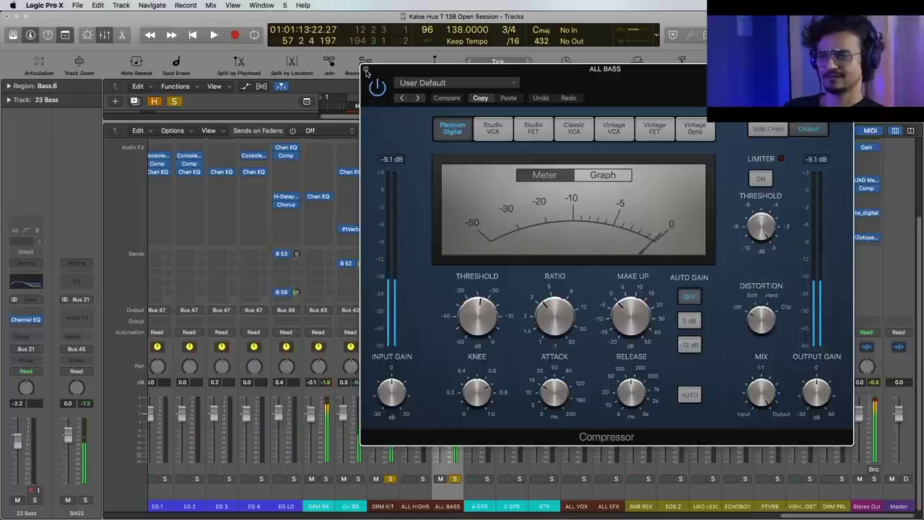
pyautogui.click(368, 73)
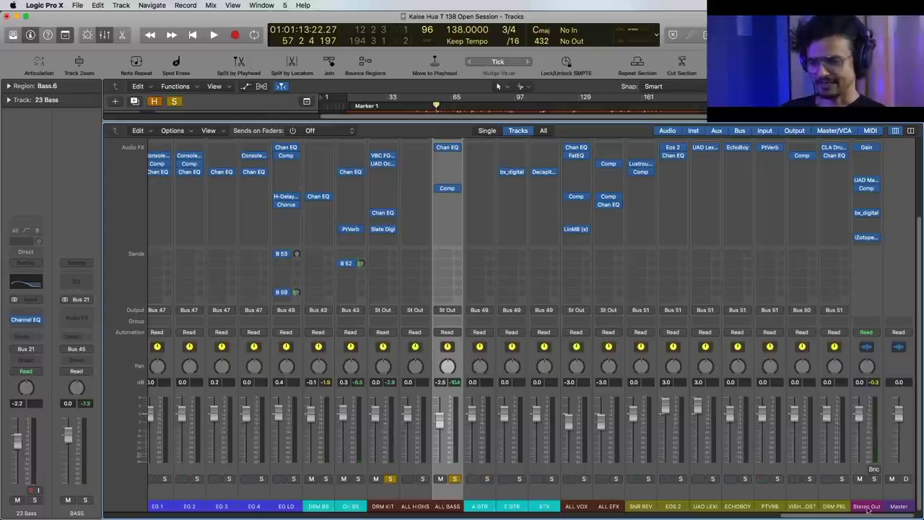
# - Solo the GTR A RHY channel, start playback, and open its first Channel EQ
pyautogui.hscroll(-10, 844, 515)
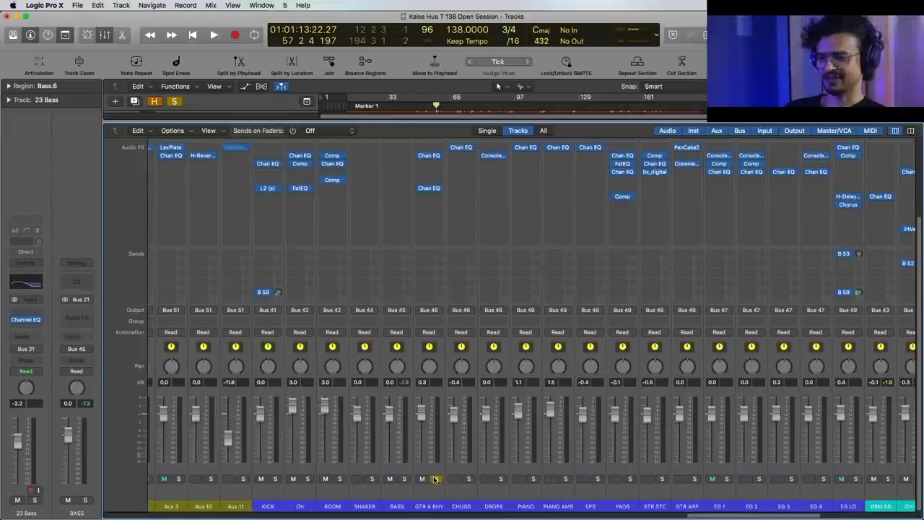
pyautogui.press('space')
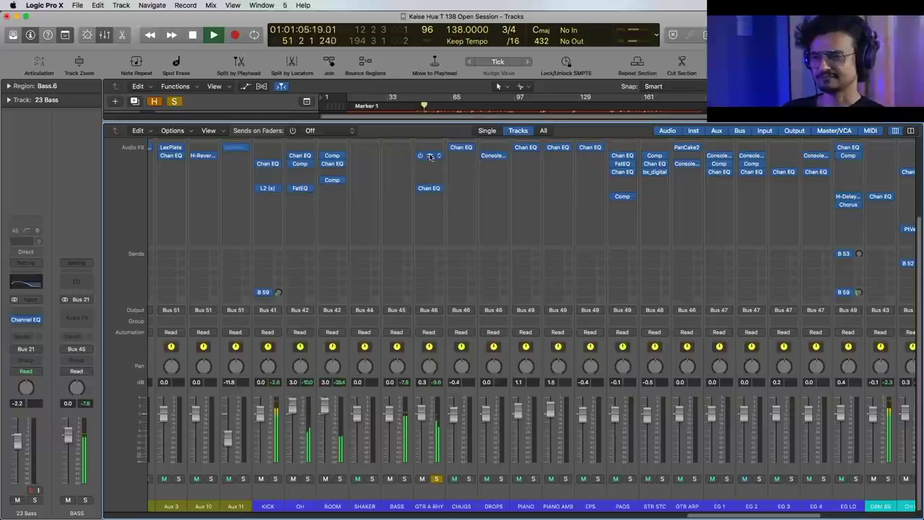
pyautogui.click(429, 155)
pyautogui.moveTo(339, 27); pyautogui.dragTo(669, 238)
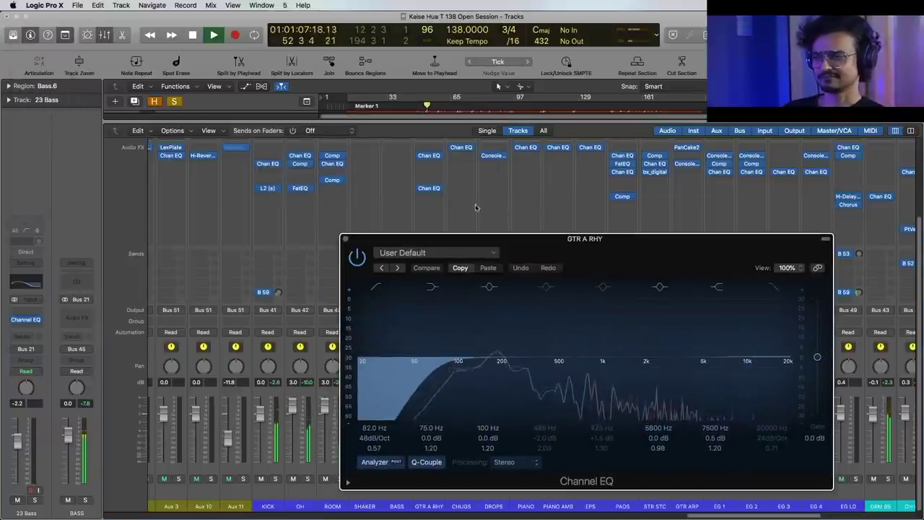
# - Open the second Channel EQ on GTR A RHY, examine both equalizers, and close them
pyautogui.click(425, 189)
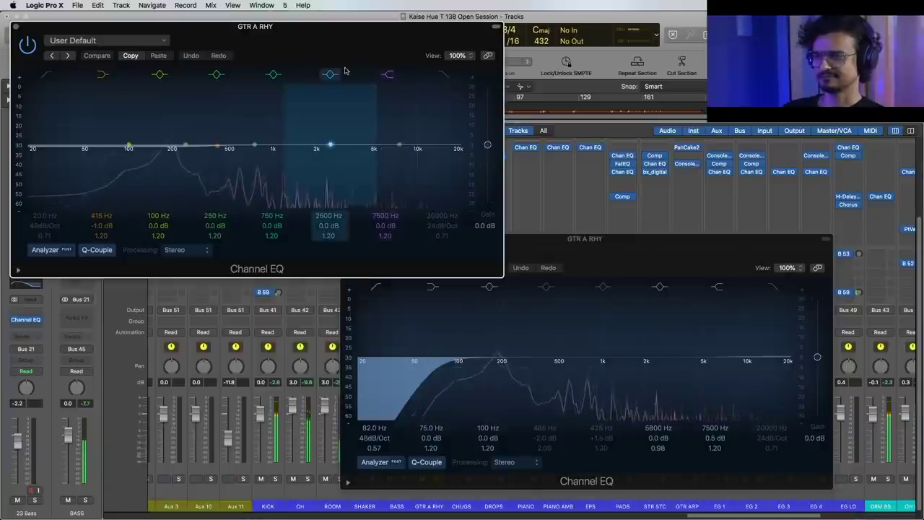
pyautogui.moveTo(621, 239); pyautogui.dragTo(576, 225)
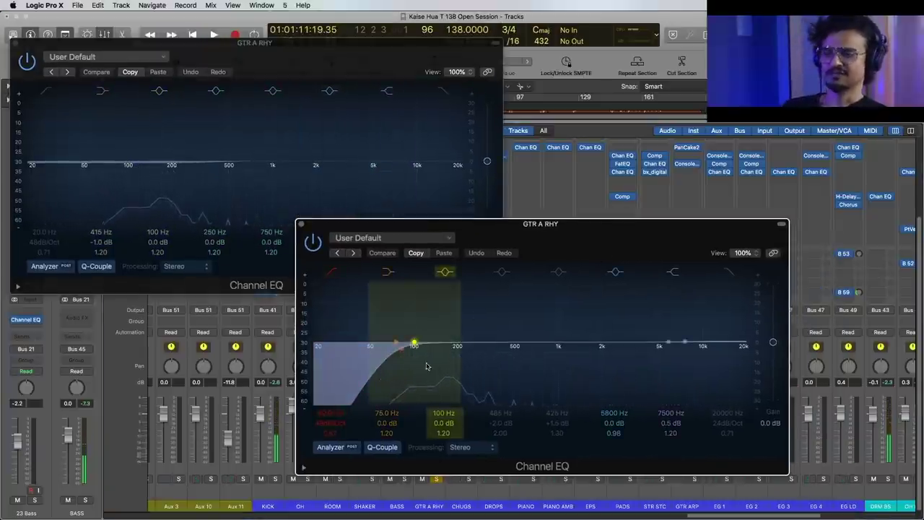
pyautogui.click(302, 226)
pyautogui.moveTo(334, 58); pyautogui.dragTo(541, 205)
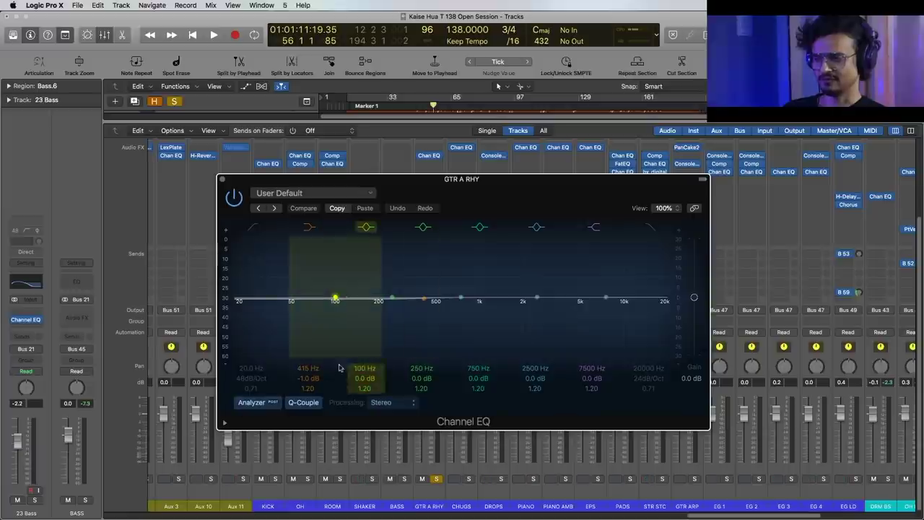
pyautogui.click(223, 179)
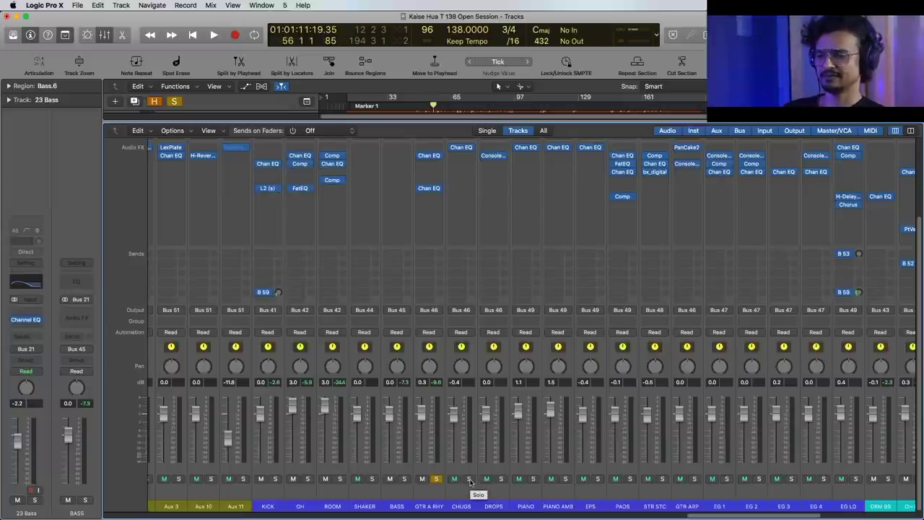
# - Solo the CHUGS channel, play from around bar 32, examine its Channel EQ, and close it
pyautogui.press('space')
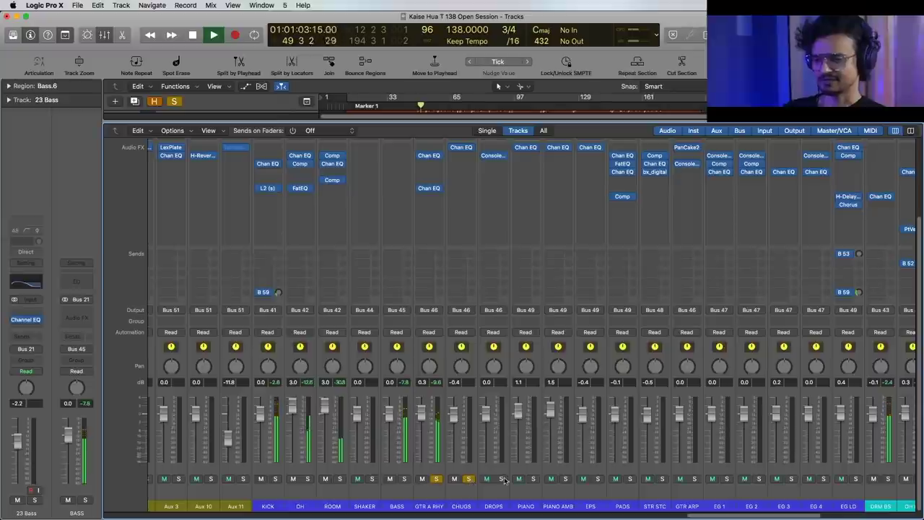
pyautogui.click(385, 104)
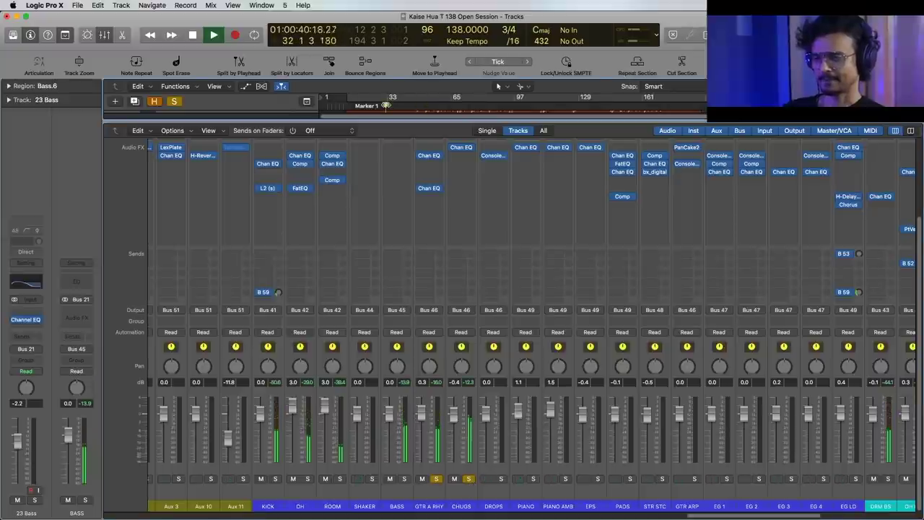
pyautogui.click(460, 147)
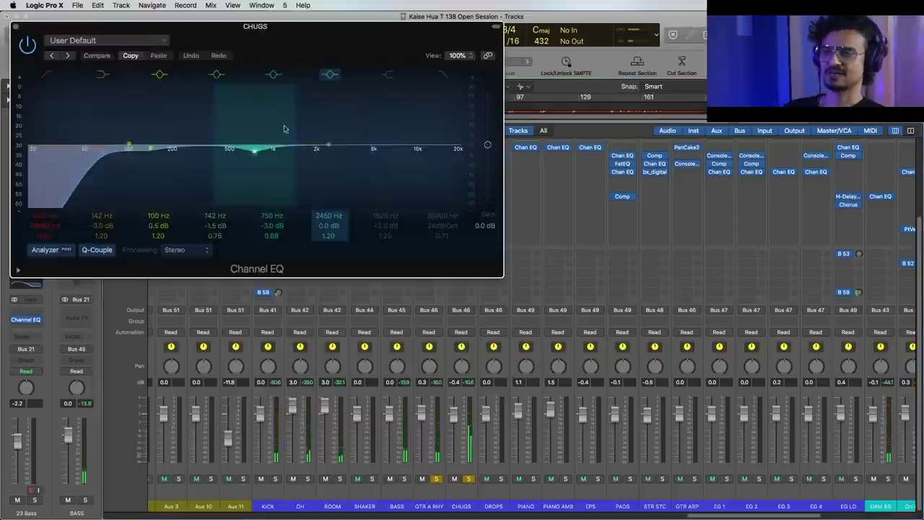
pyautogui.moveTo(297, 48); pyautogui.dragTo(517, 201)
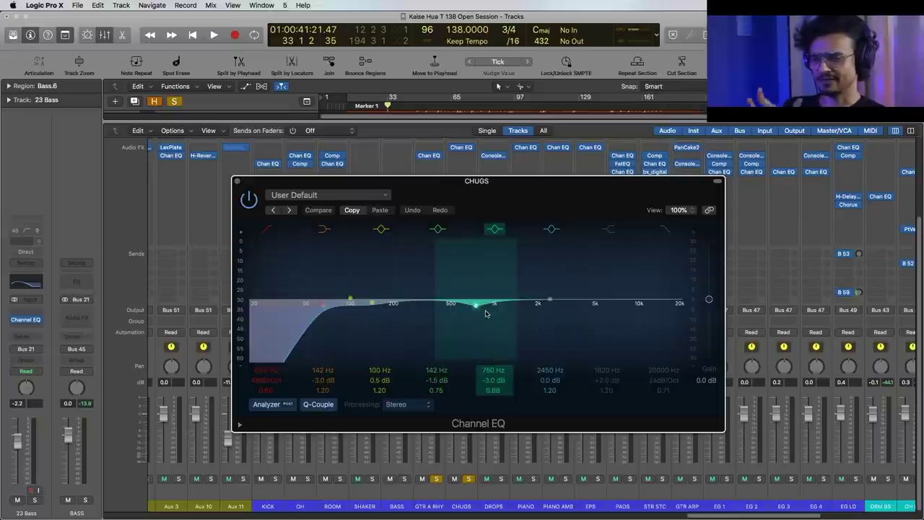
pyautogui.click(236, 181)
# - Solo the DROPS channel, hide the mixer, and find the guitar tracks in the arrangement
pyautogui.click(502, 479)
pyautogui.click(104, 34)
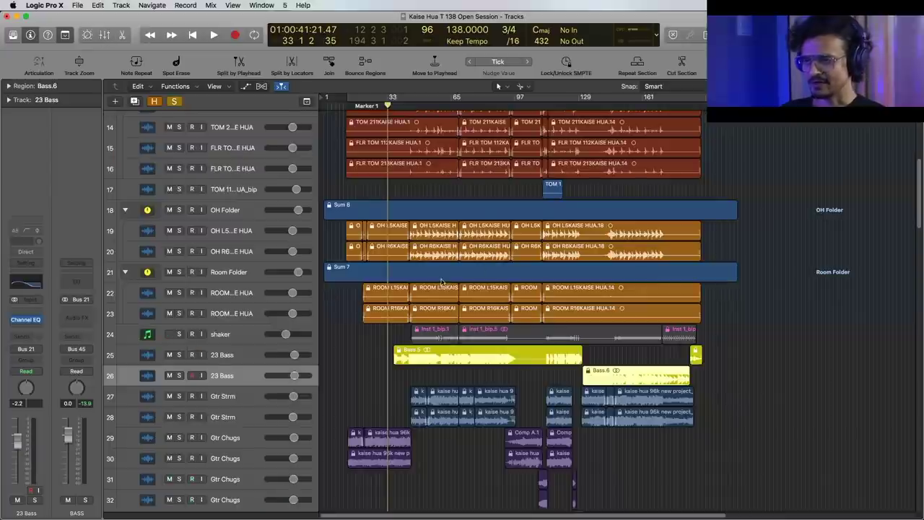
pyautogui.scroll(-10, 442, 282)
pyautogui.scroll(3, 442, 294)
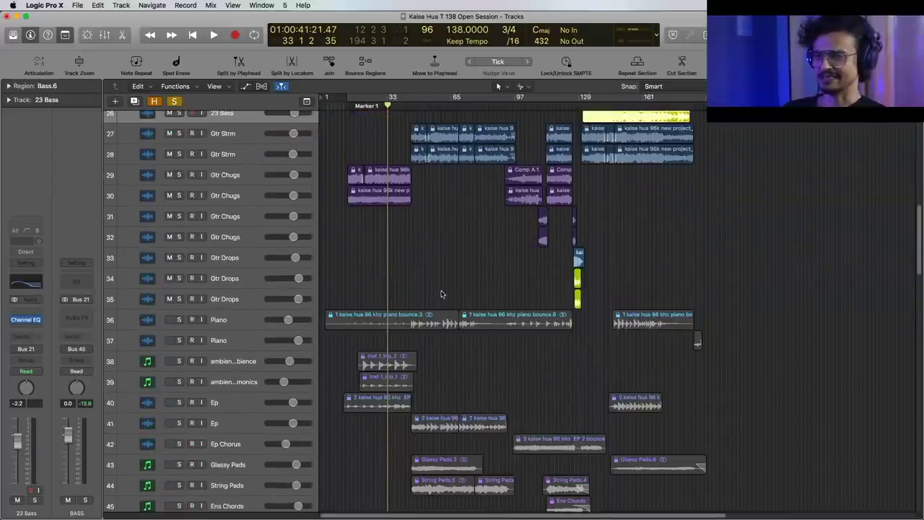
pyautogui.scroll(1, 444, 132)
# - Select both Gtr Strm tracks and the first Gtr Chugs track in turn to inspect their channel strips, and start playback
pyautogui.click(228, 145)
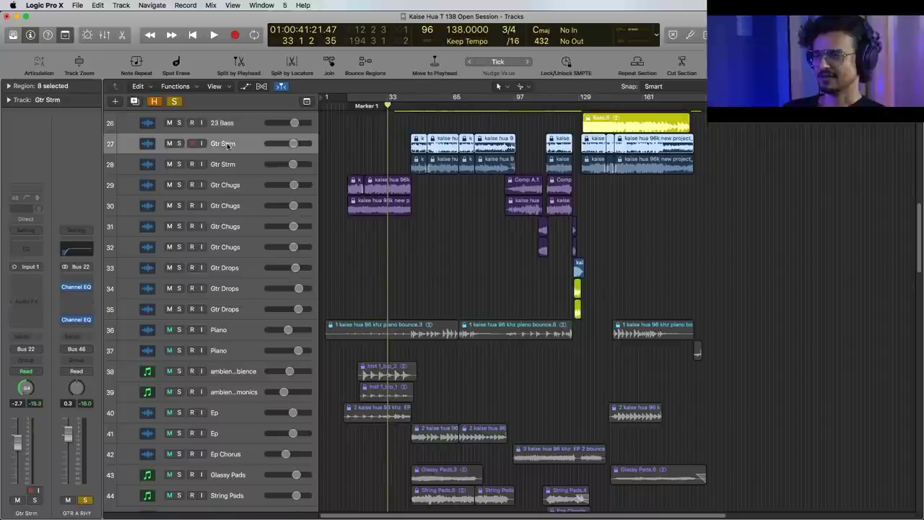
pyautogui.click(233, 165)
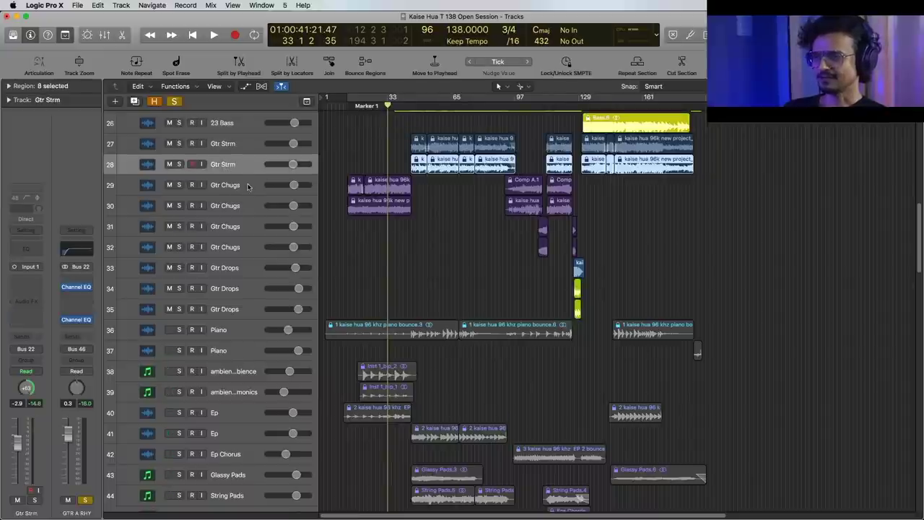
pyautogui.click(246, 186)
pyautogui.press('space')
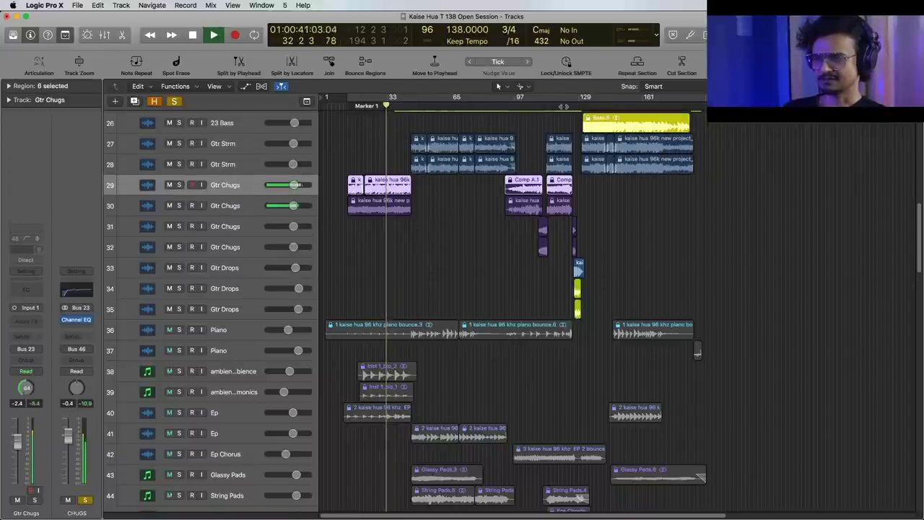
# - Play the passage leading into the Gtr Drops regions, select the first Gtr Drops track, and stop
pyautogui.click(541, 105)
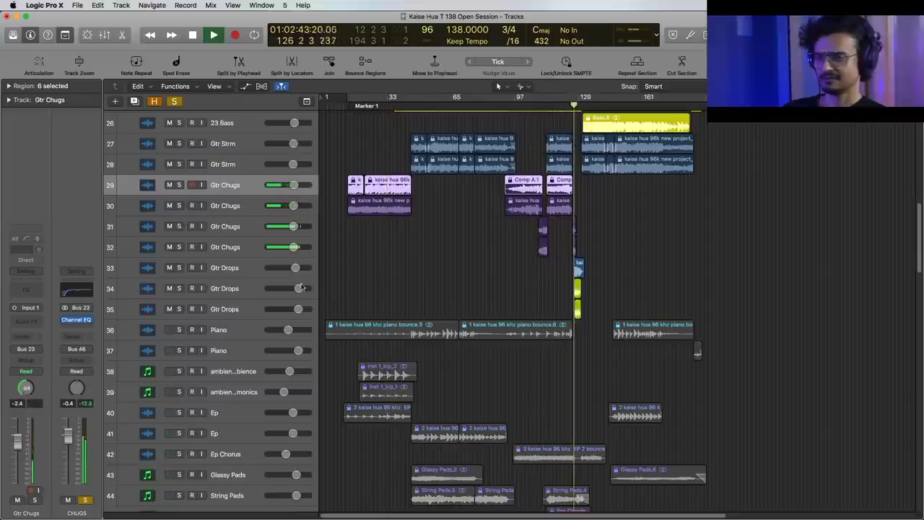
pyautogui.click(231, 268)
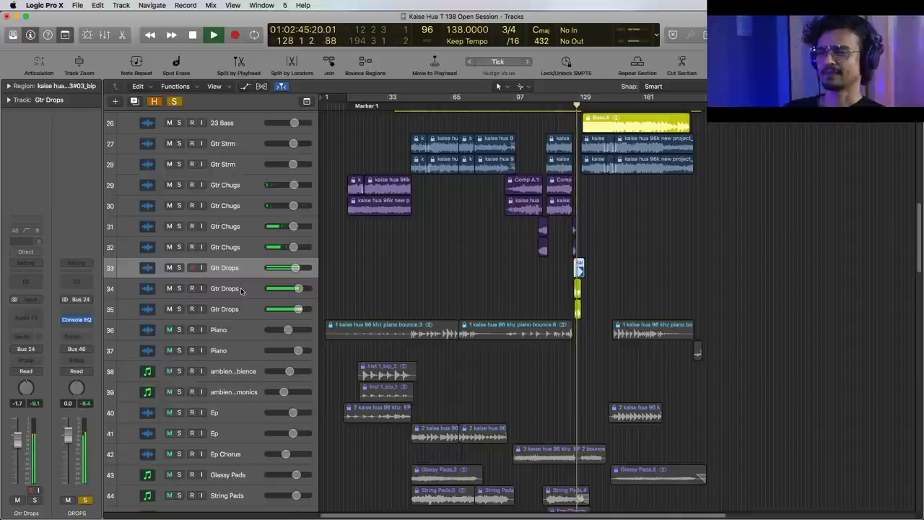
pyautogui.press('space')
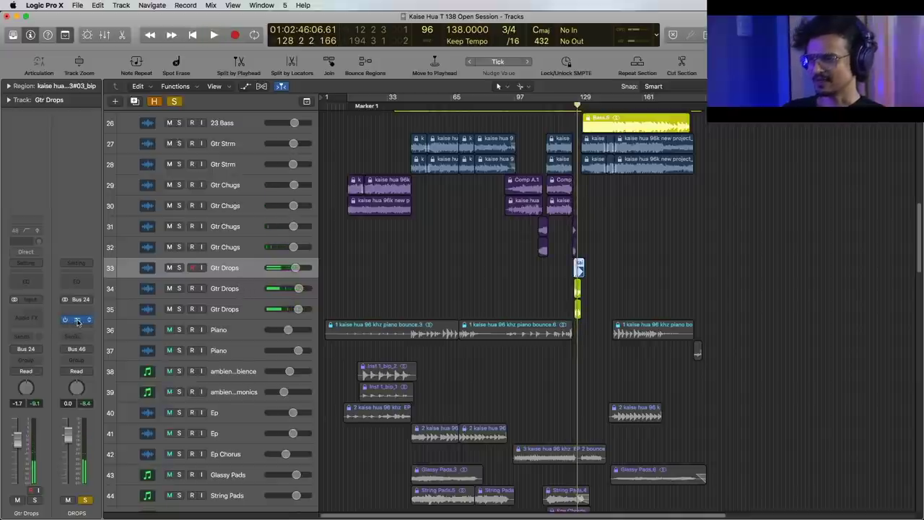
# - Examine the Vintage Console EQ settings on the DROPS bus and close the plug-in
pyautogui.click(77, 320)
pyautogui.moveTo(333, 47); pyautogui.dragTo(559, 178)
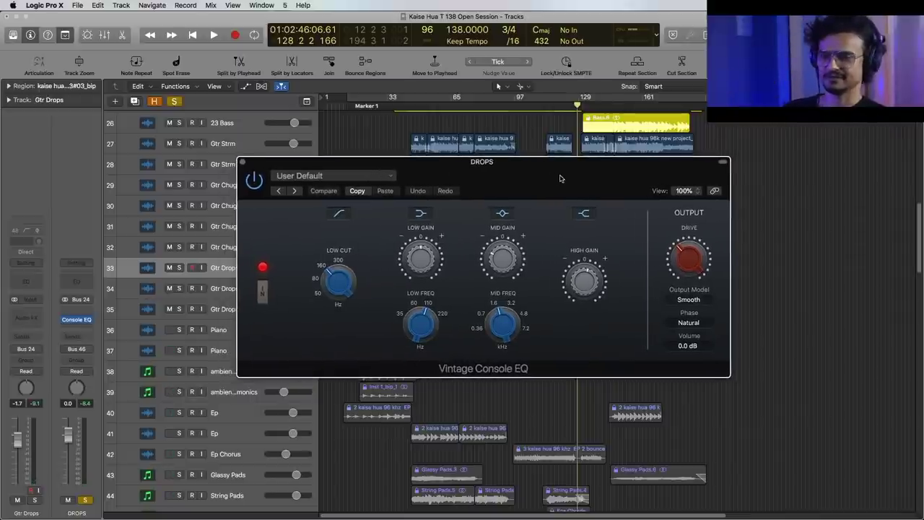
pyautogui.moveTo(373, 172); pyautogui.dragTo(585, 196)
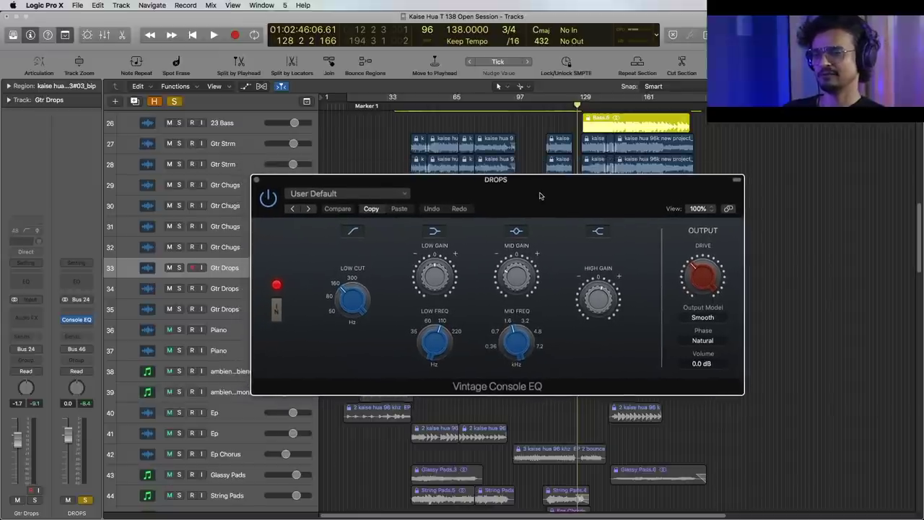
pyautogui.click(258, 182)
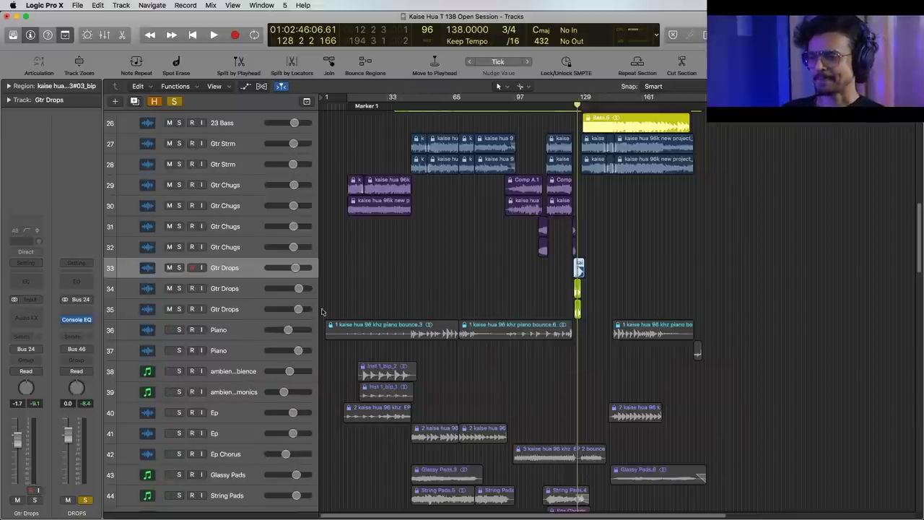
# - Solo the first Piano track, play from around bar 54, and open the Channel EQ on the PIANO bus
pyautogui.click(255, 330)
pyautogui.click(179, 330)
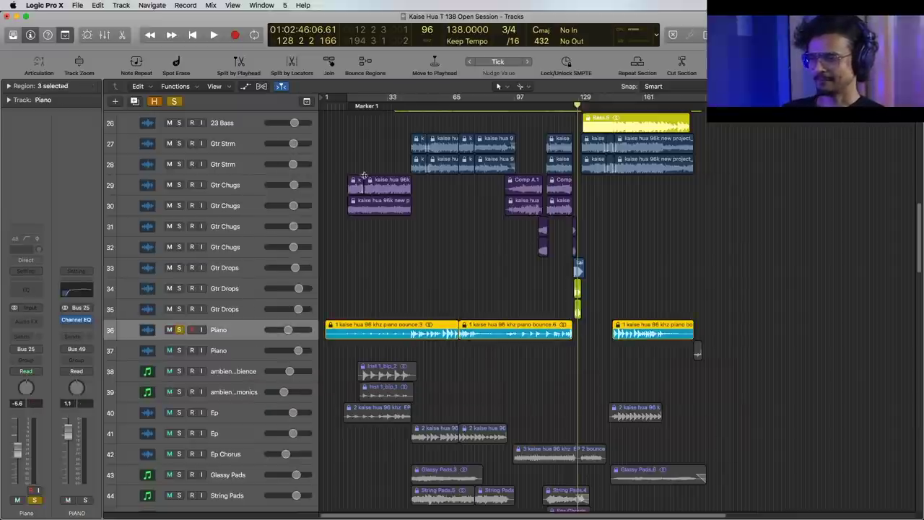
pyautogui.doubleClick(430, 104)
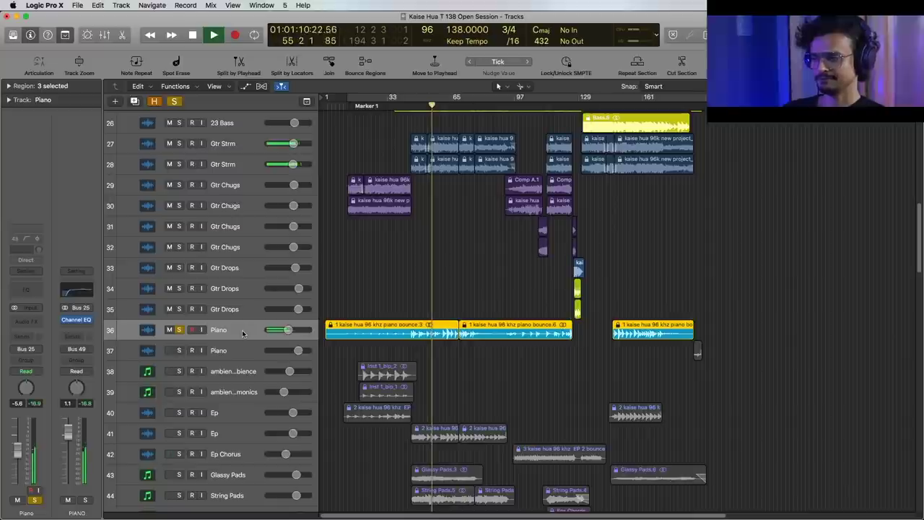
pyautogui.click(76, 319)
pyautogui.moveTo(361, 49); pyautogui.dragTo(574, 191)
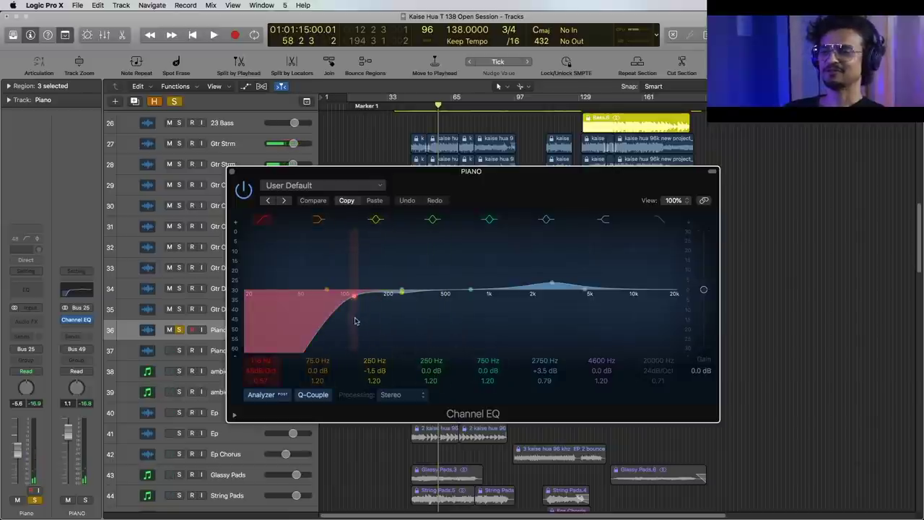
# - Compare the piano with the PIANO bus EQ's low cut bypassed and re-enabled during playback, and close the EQ
pyautogui.press('space')
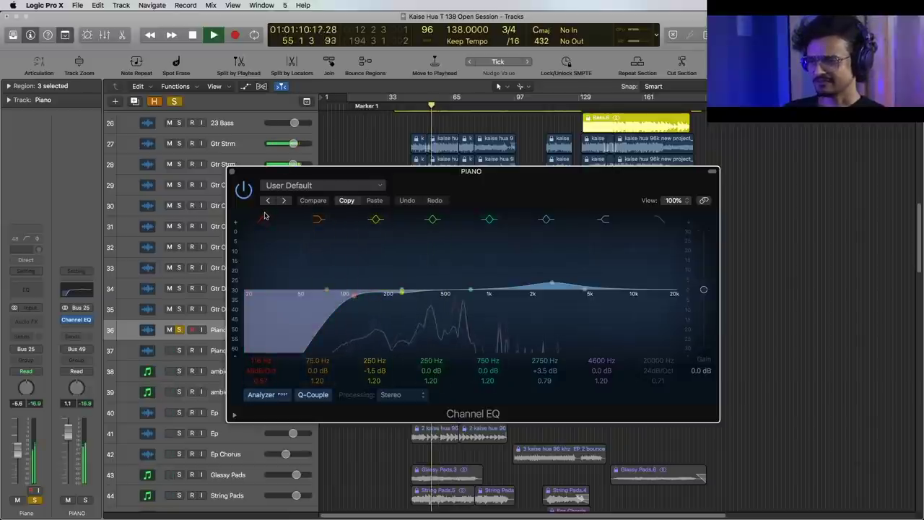
pyautogui.click(261, 220)
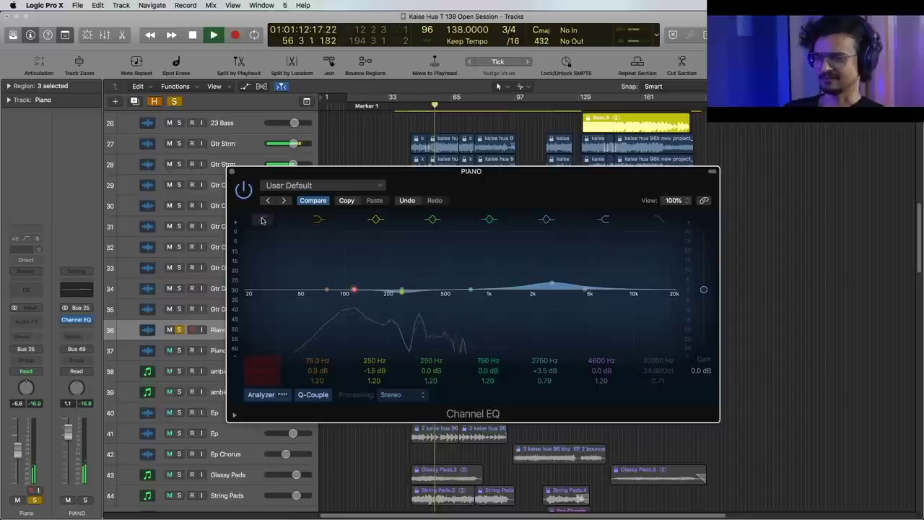
pyautogui.click(262, 220)
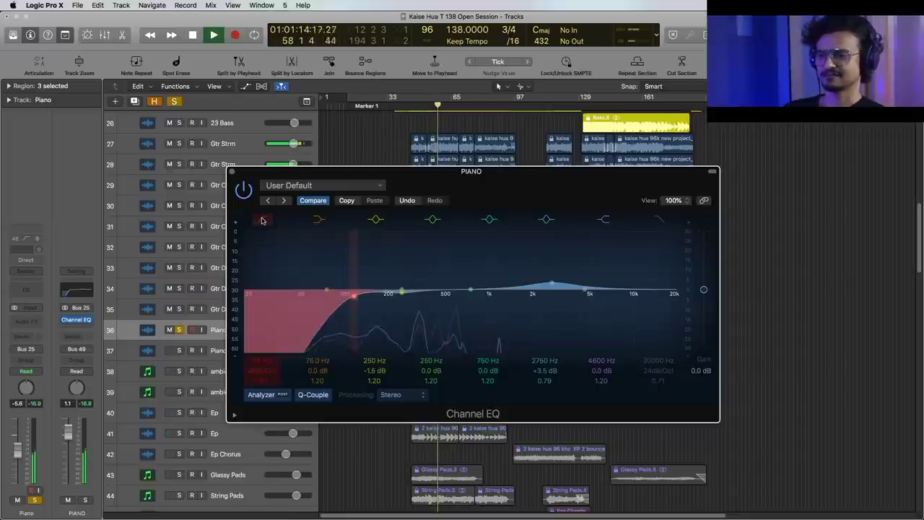
pyautogui.press('space')
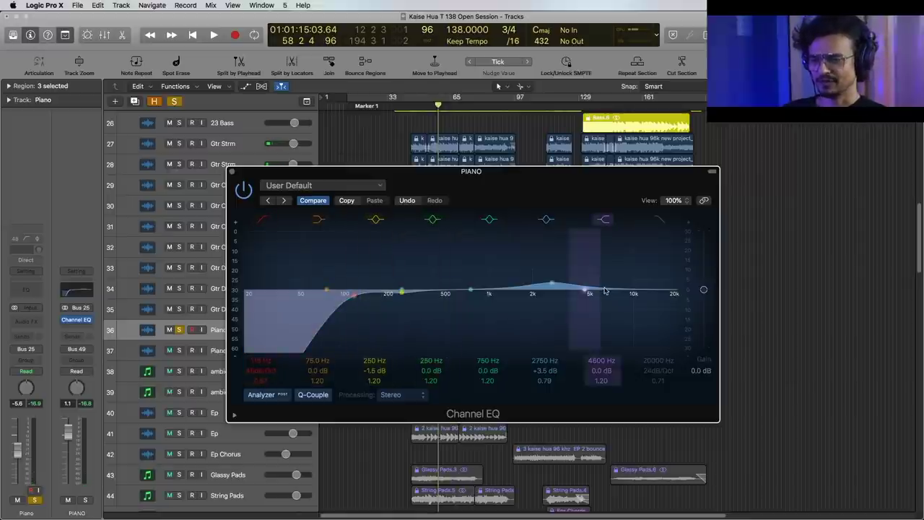
pyautogui.click(232, 173)
# - Solo the ambience, ambient harmonics and both Ep tracks, and play from bar 24
pyautogui.scroll(-3, 783, 287)
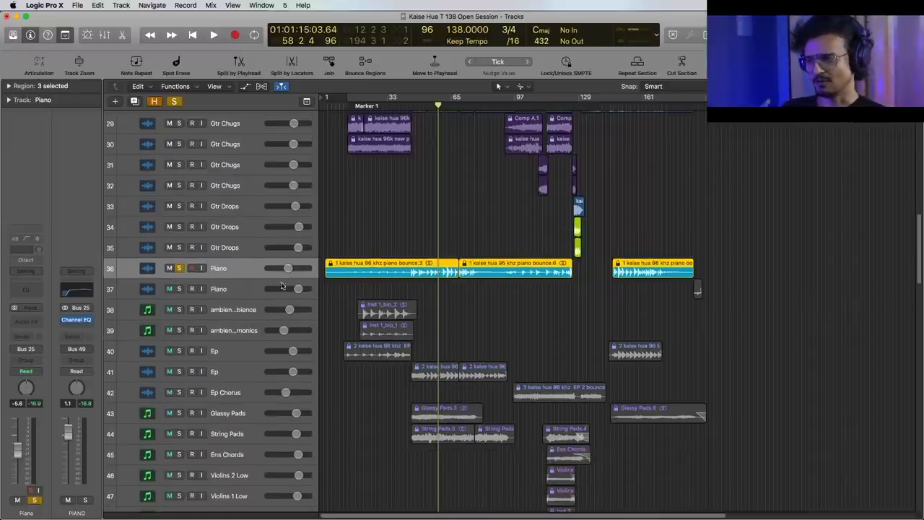
pyautogui.moveTo(179, 309); pyautogui.dragTo(179, 371)
pyautogui.click(368, 106)
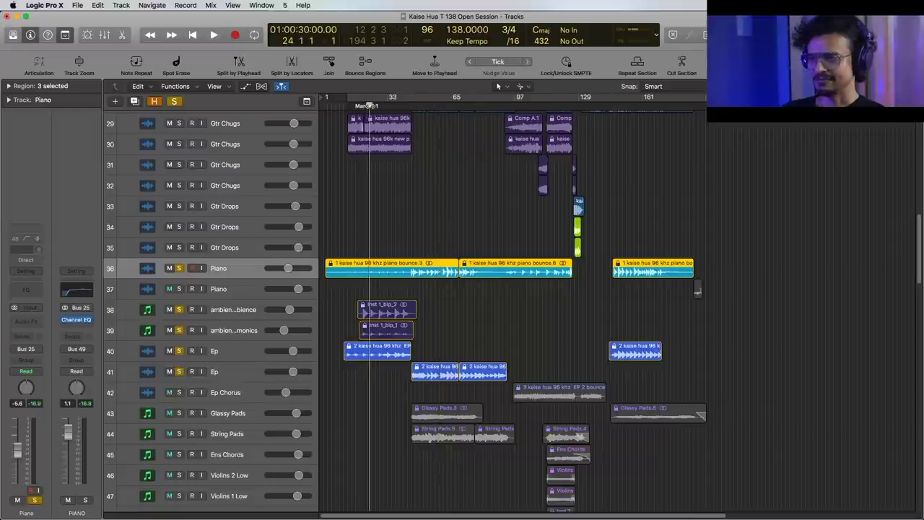
pyautogui.press('space')
# - Select the piano ambience track, examine the Channel EQ on its PIANO AMB bus during playback, and close it
pyautogui.scroll(-5, 478, 207)
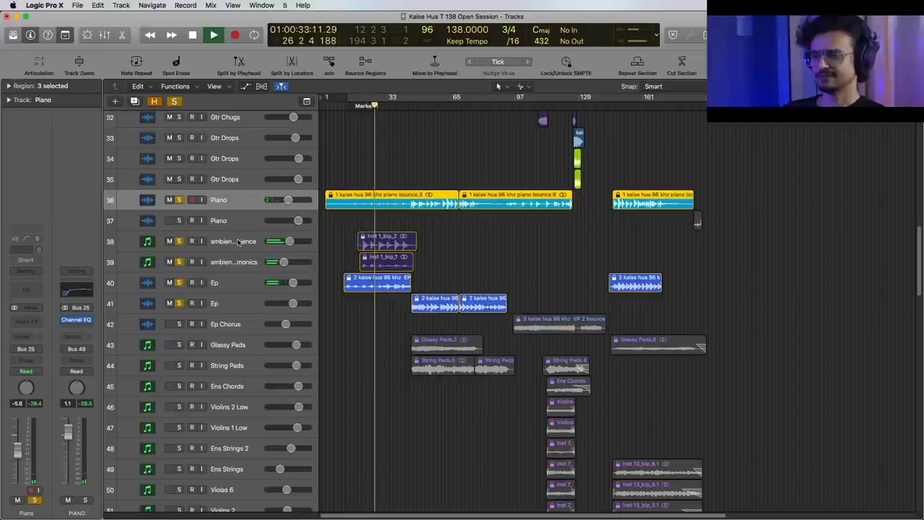
pyautogui.click(267, 238)
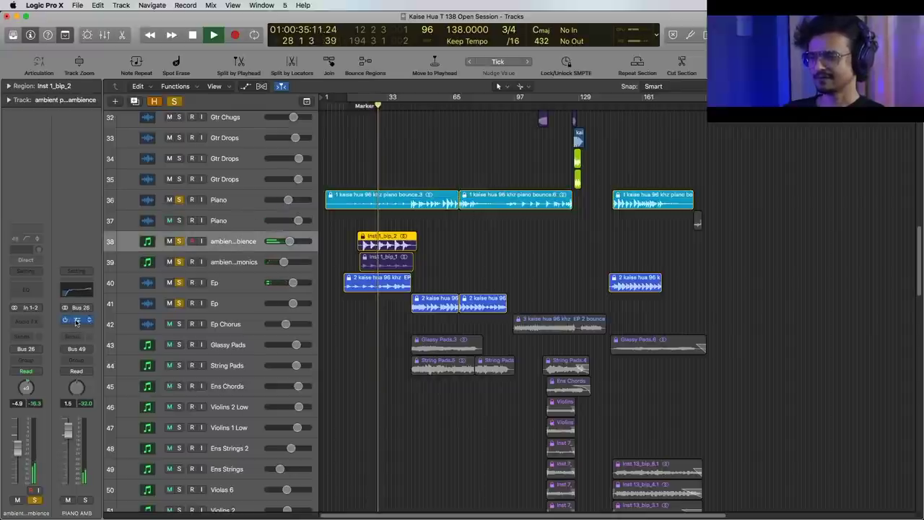
pyautogui.click(77, 321)
pyautogui.moveTo(325, 40); pyautogui.dragTo(607, 136)
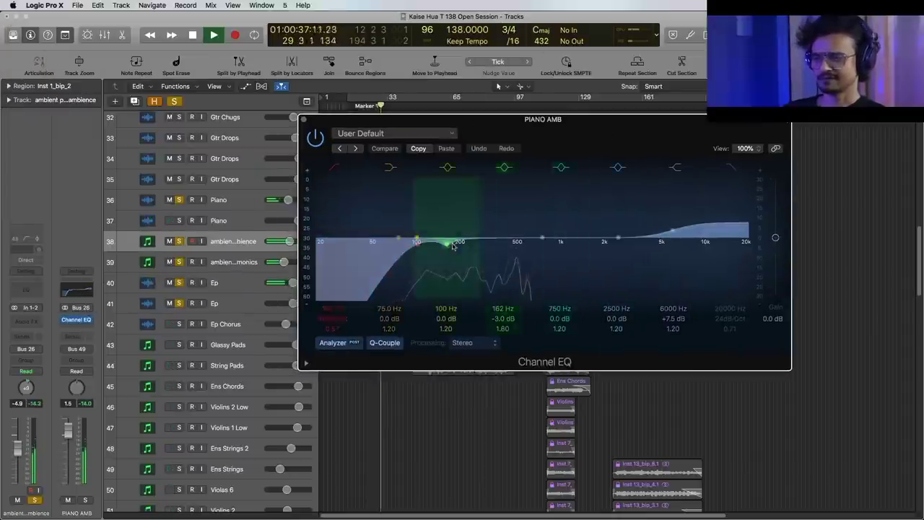
pyautogui.press('space')
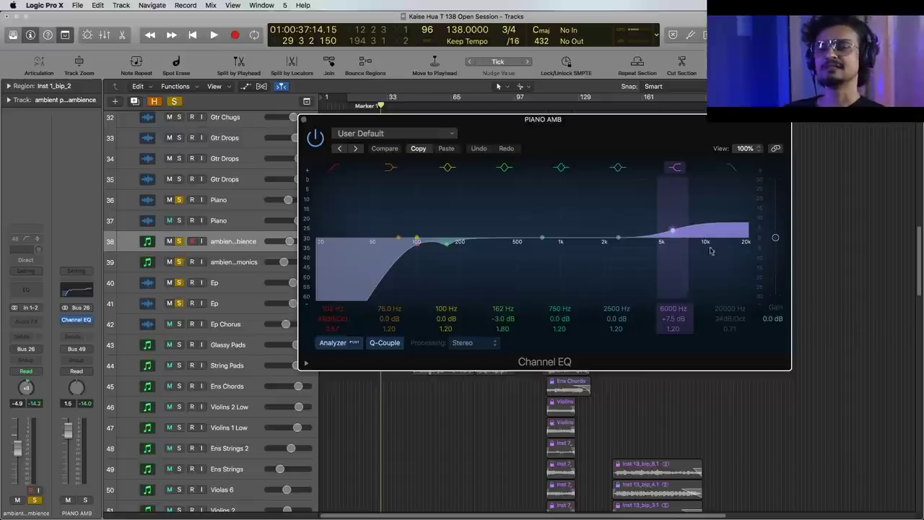
pyautogui.click(303, 120)
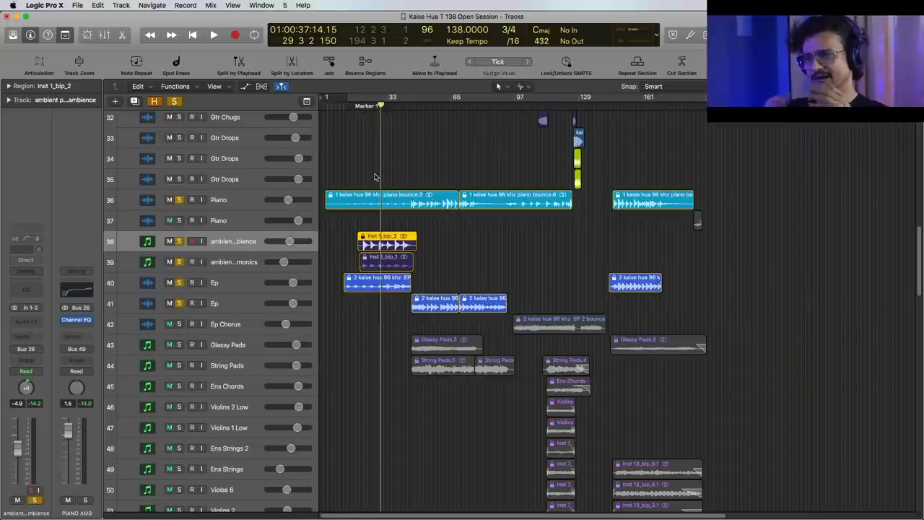
# - Replay the passage with the ambient harmonics track selected, examine the H-Delay on its Bus 3 send, and close it
pyautogui.press('space')
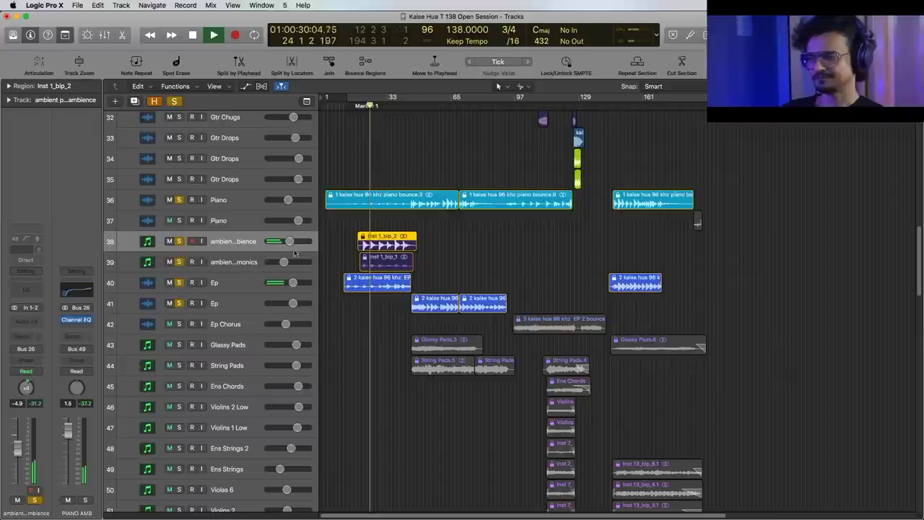
pyautogui.click(230, 270)
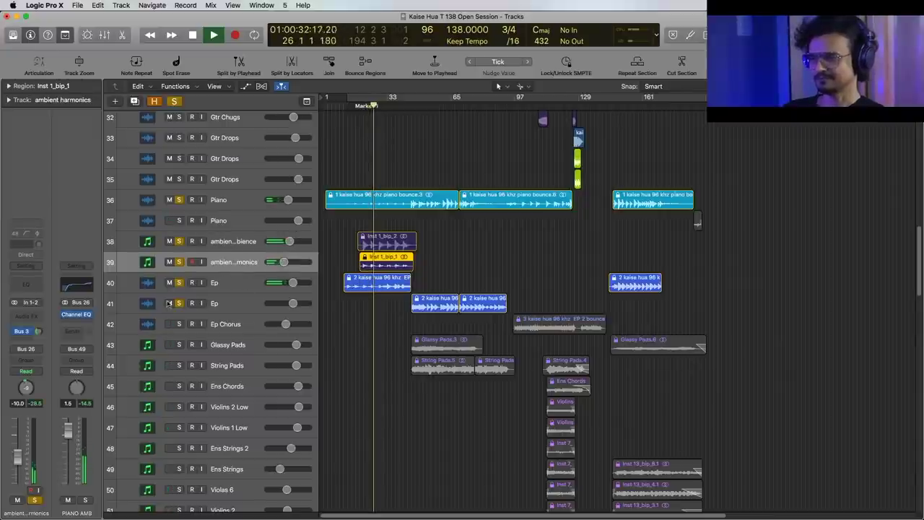
pyautogui.click(41, 333)
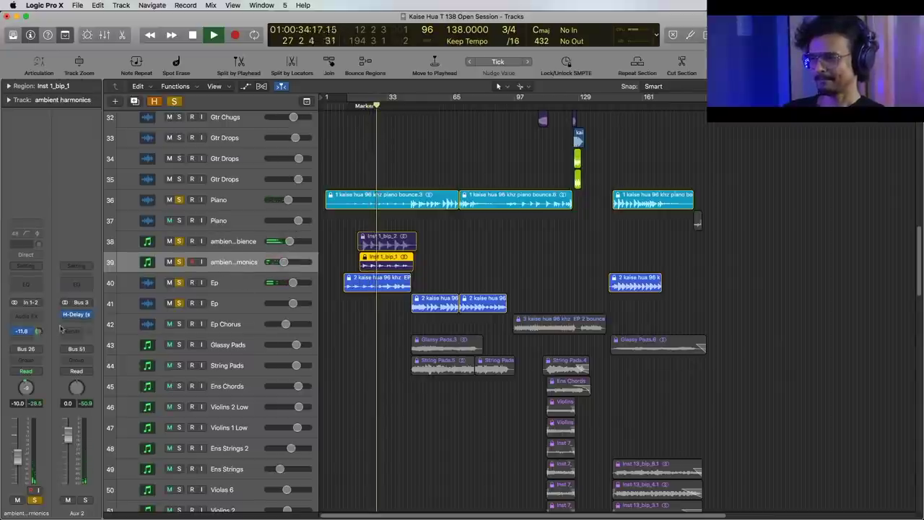
pyautogui.click(76, 315)
pyautogui.moveTo(195, 54); pyautogui.dragTo(578, 167)
pyautogui.press('space')
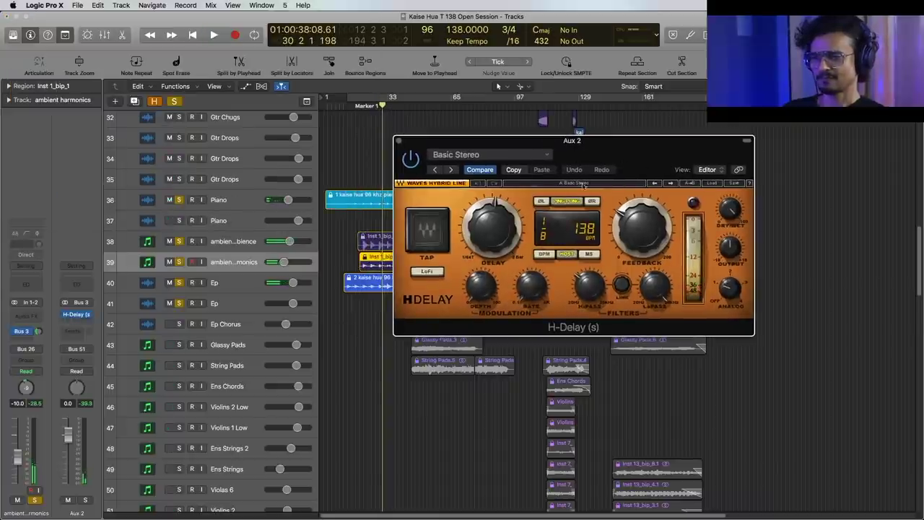
pyautogui.click(400, 140)
# - Select the first Ep track and briefly check the Channel EQ on the EPS bus
pyautogui.click(241, 286)
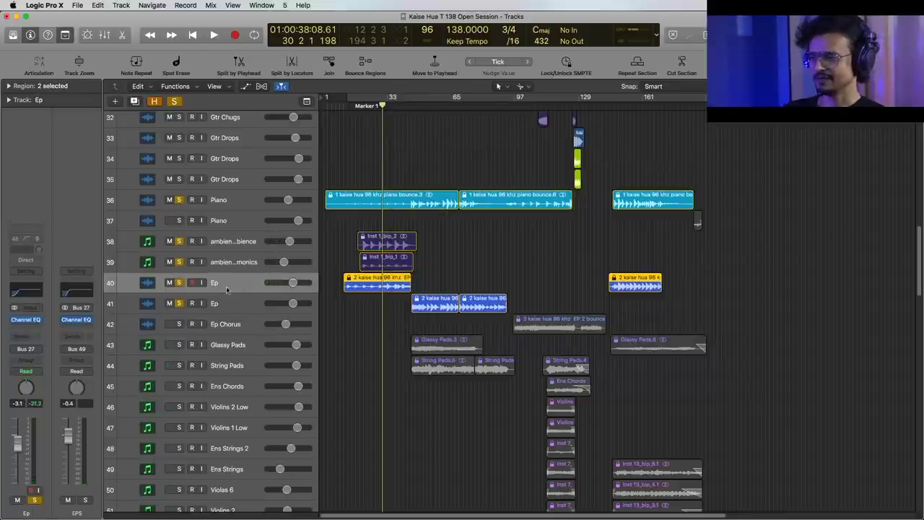
pyautogui.click(78, 323)
pyautogui.click(78, 322)
# - Select the second Ep track, play it from bar 48, examine its Sample Delay, and close the plug-in
pyautogui.click(244, 303)
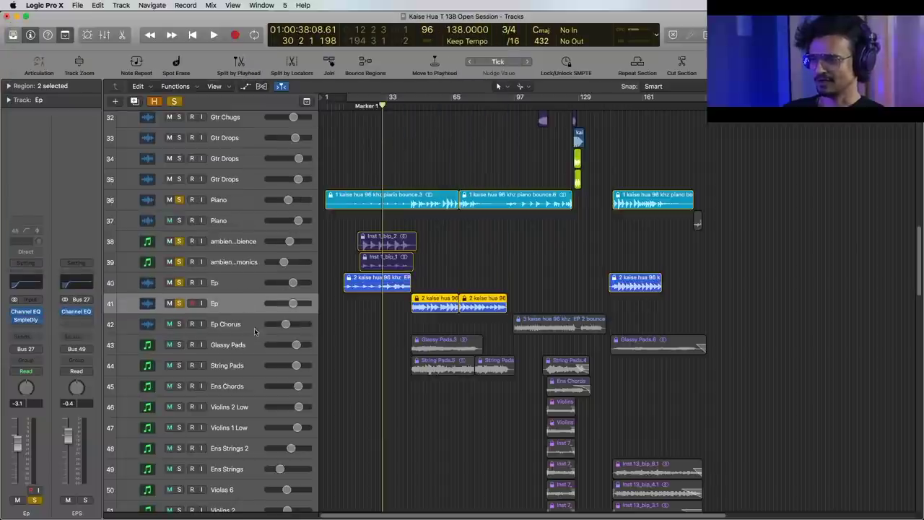
pyautogui.click(415, 108)
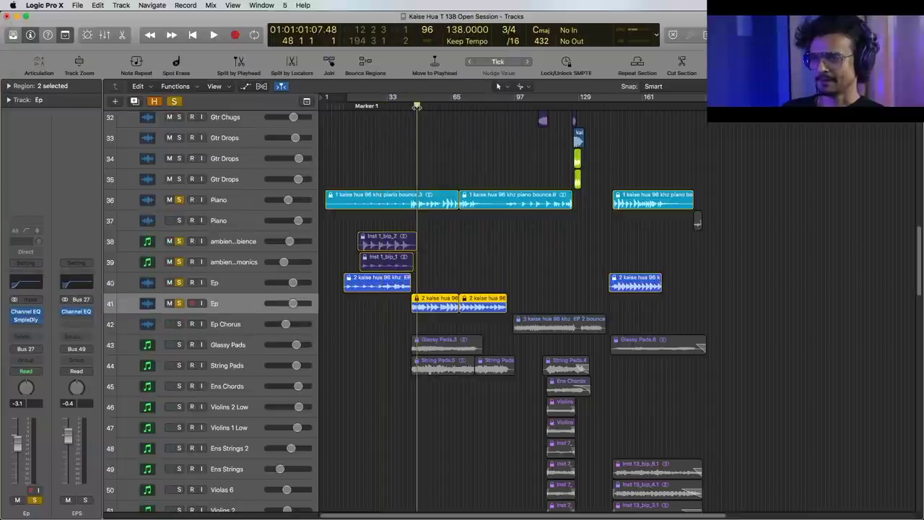
pyautogui.press('space')
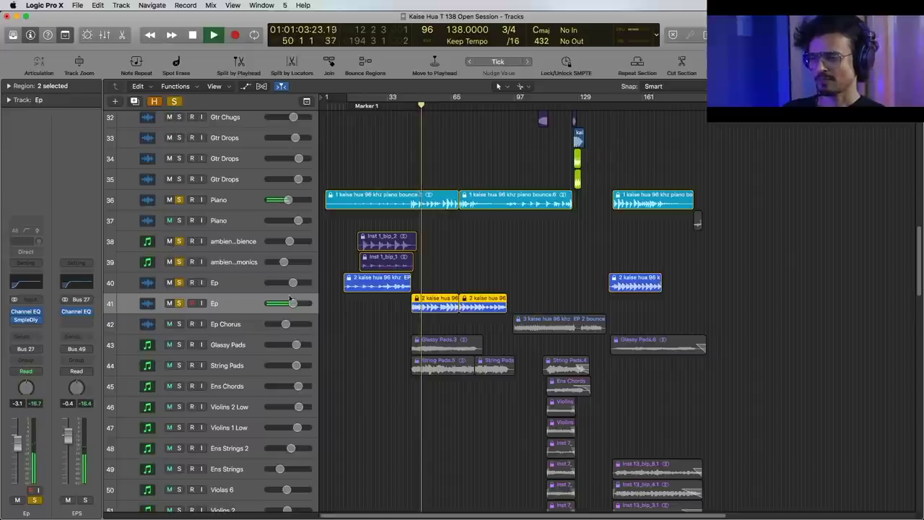
pyautogui.press('space')
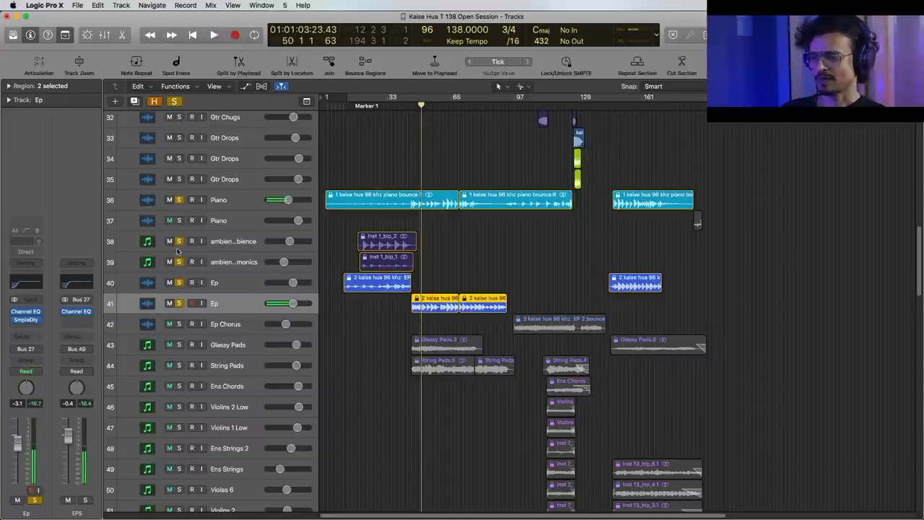
pyautogui.click(24, 321)
pyautogui.moveTo(144, 24); pyautogui.dragTo(572, 193)
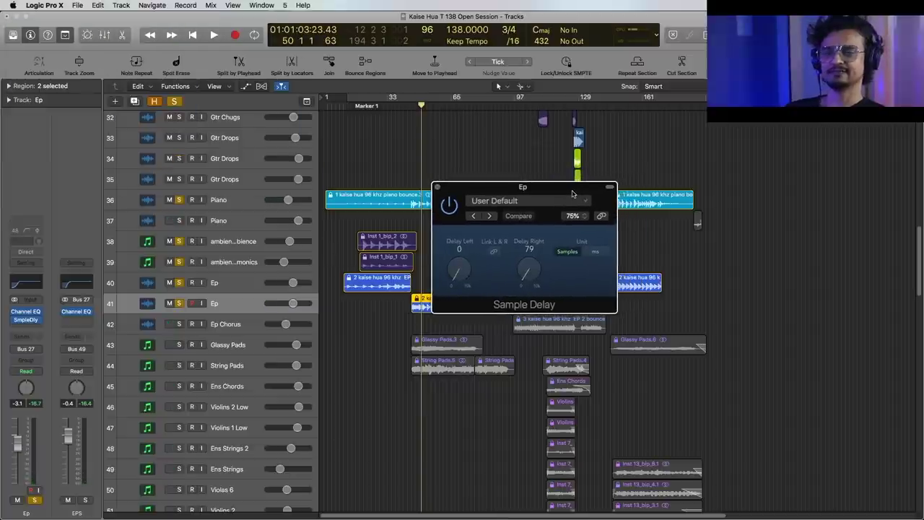
pyautogui.click(437, 188)
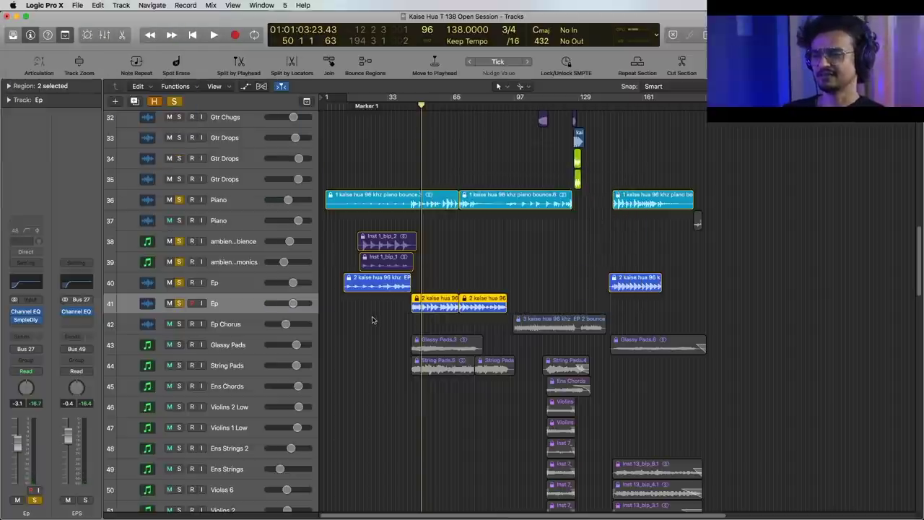
# - Solo the Ep Chorus track, select it, and play from bar 103
pyautogui.scroll(-1, 372, 320)
pyautogui.click(178, 303)
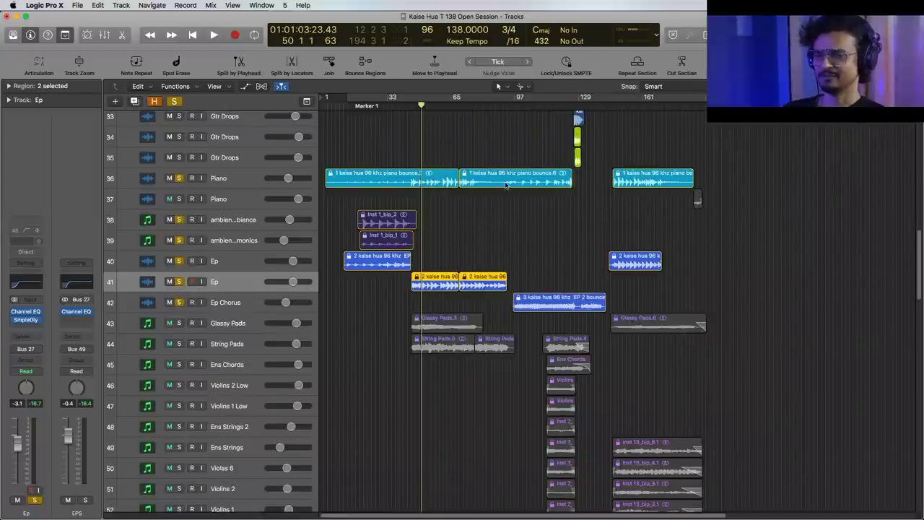
pyautogui.moveTo(534, 109); pyautogui.dragTo(527, 107)
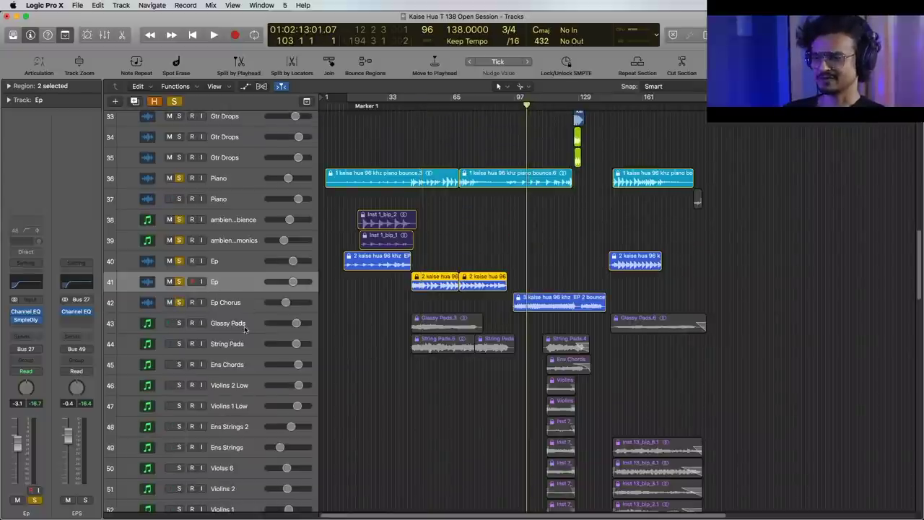
pyautogui.click(241, 302)
pyautogui.scroll(-1, 355, 333)
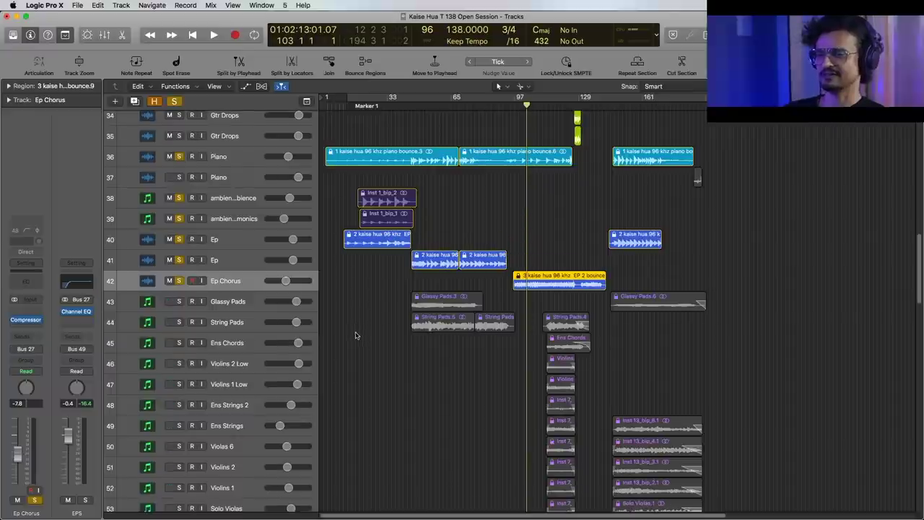
pyautogui.press('space')
# - Solo the Glassy Pads, String Pads and Ens Chords tracks, play from around bar 52, and select Glassy Pads
pyautogui.scroll(-1, 388, 321)
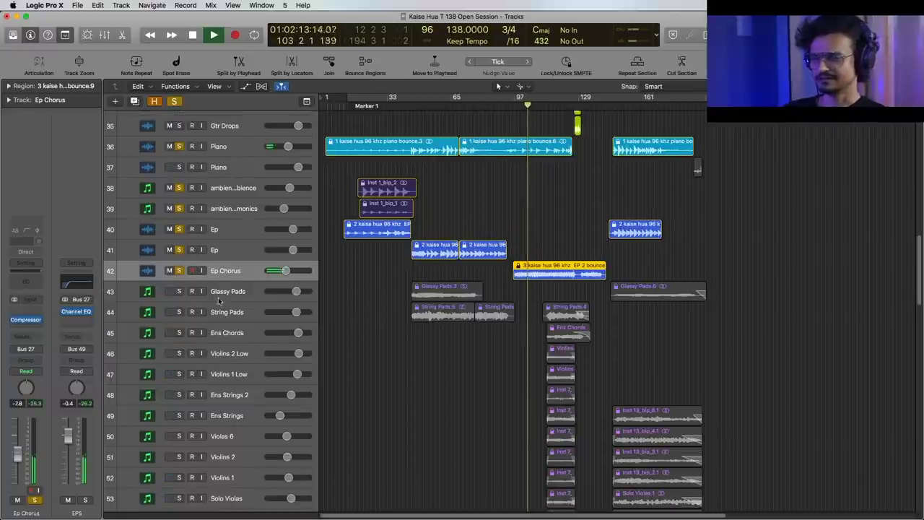
pyautogui.click(179, 293)
pyautogui.moveTo(181, 299); pyautogui.dragTo(180, 339)
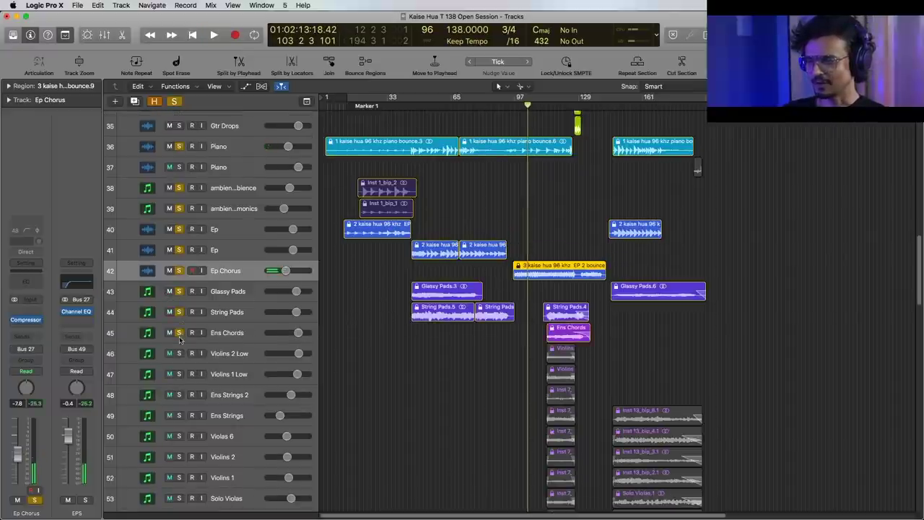
pyautogui.click(425, 104)
pyautogui.scroll(-1, 386, 366)
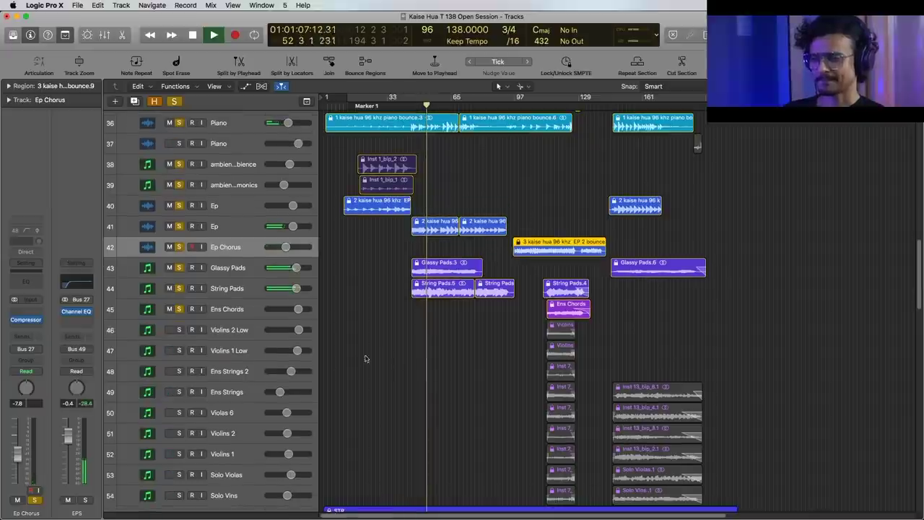
pyautogui.click(234, 270)
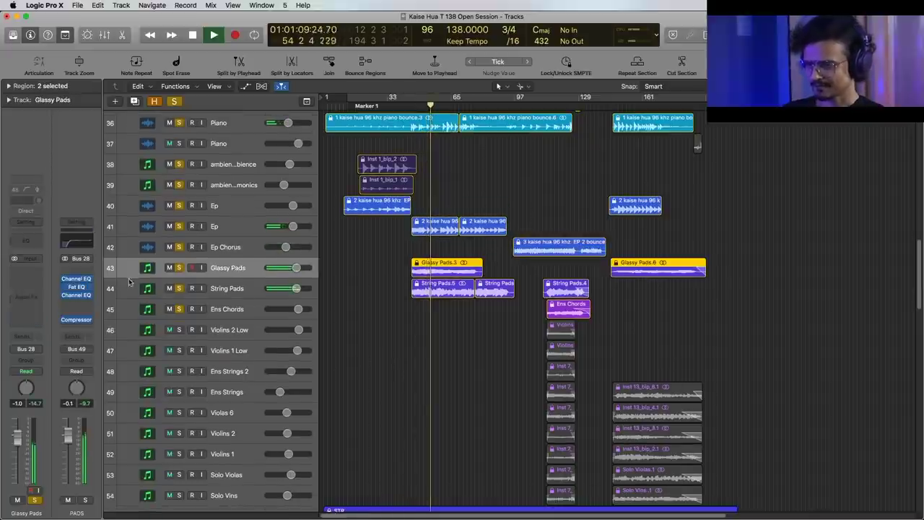
# - Examine the first Channel EQ on the PADS bus, the one with the Presence +6dB preset, and close it
pyautogui.click(76, 294)
pyautogui.moveTo(334, 41); pyautogui.dragTo(581, 176)
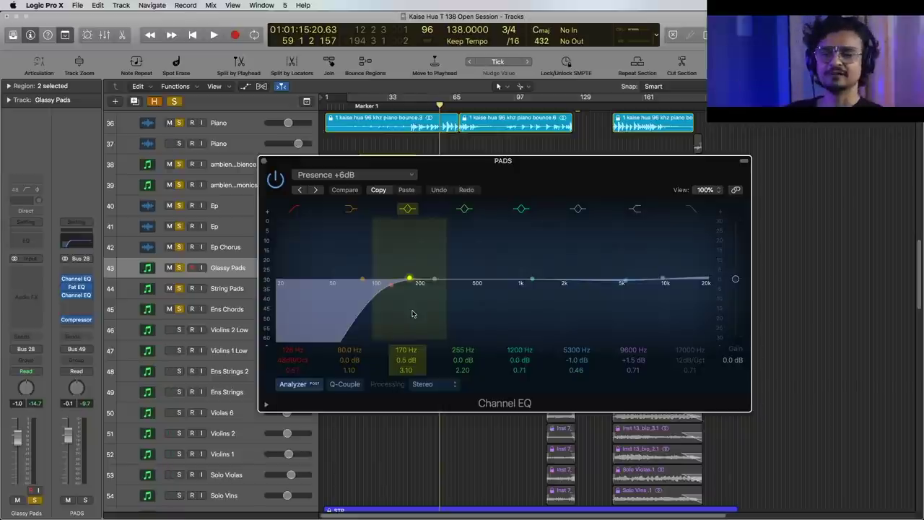
pyautogui.moveTo(532, 168); pyautogui.dragTo(551, 178)
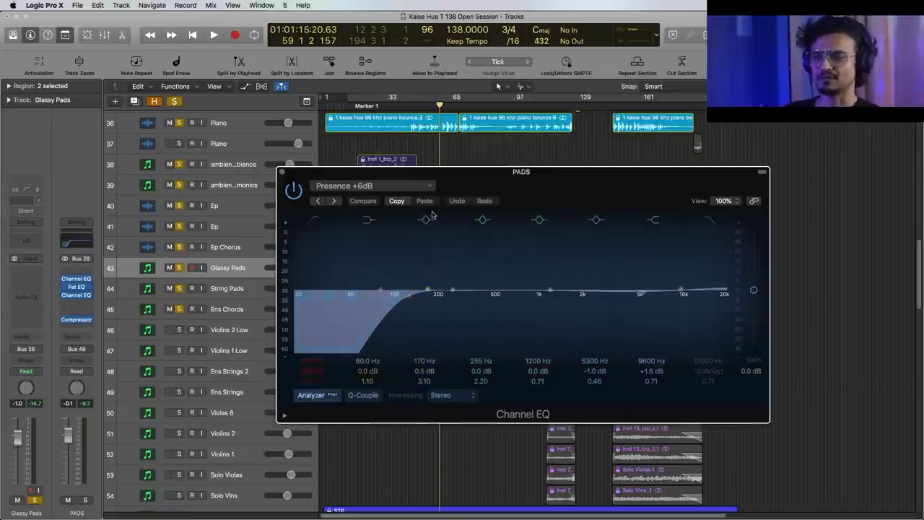
pyautogui.click(282, 173)
# - Examine the Fat EQ band settings on the PADS bus and close the plug-in
pyautogui.click(78, 288)
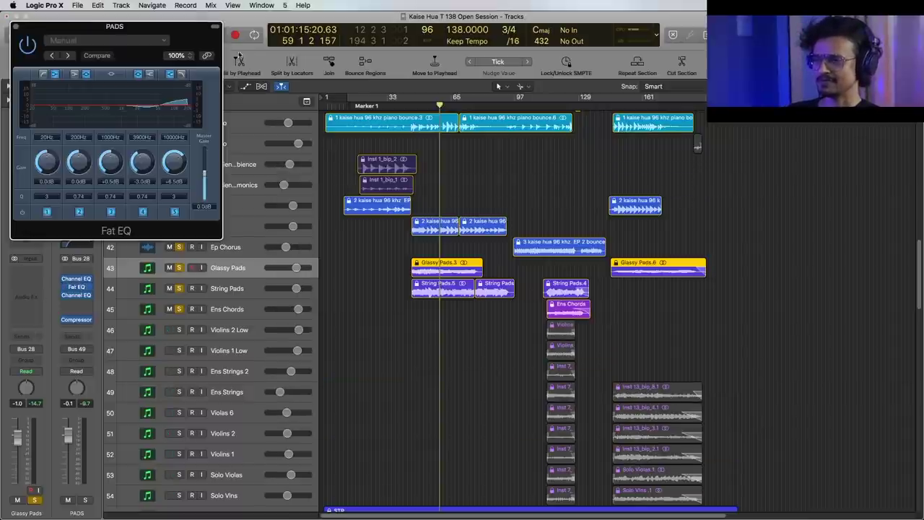
pyautogui.moveTo(194, 45); pyautogui.dragTo(524, 185)
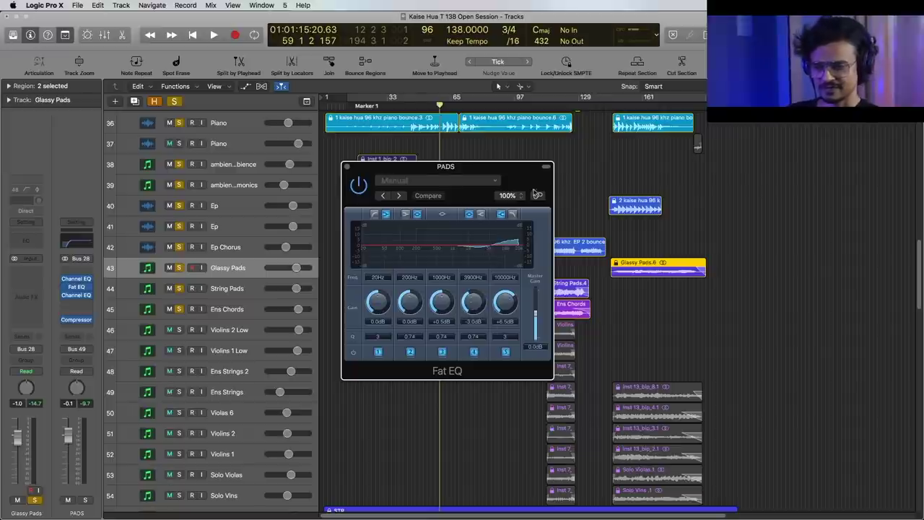
pyautogui.moveTo(521, 179); pyautogui.dragTo(522, 200)
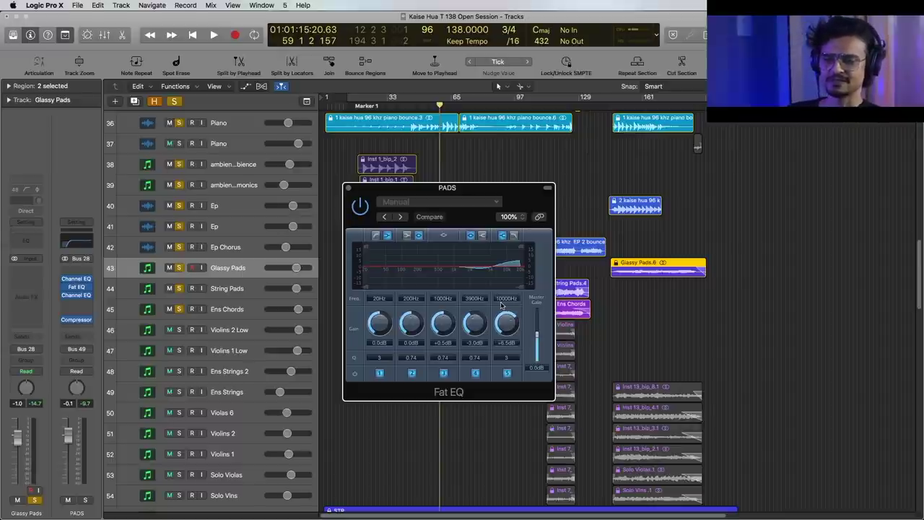
pyautogui.moveTo(531, 200); pyautogui.dragTo(654, 222)
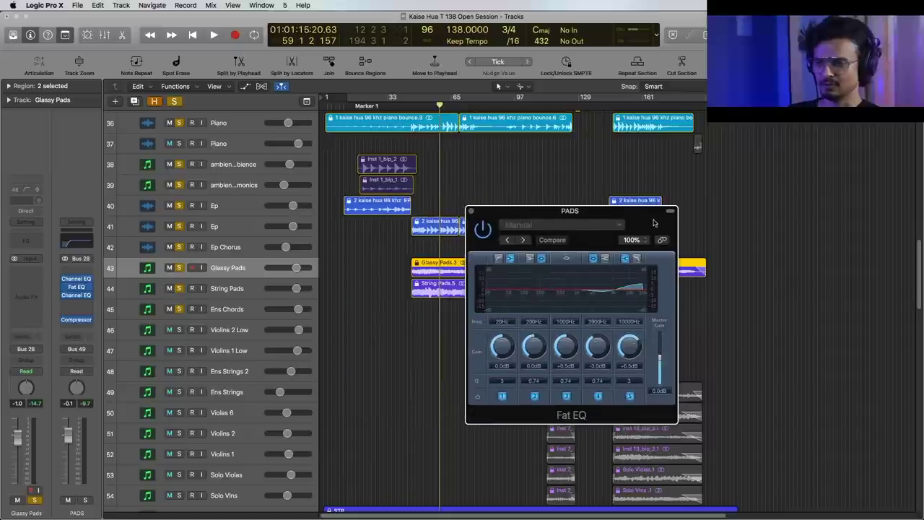
pyautogui.click(470, 212)
# - Examine the second Channel EQ on the PADS bus, processing Mid Only, and close it
pyautogui.click(76, 294)
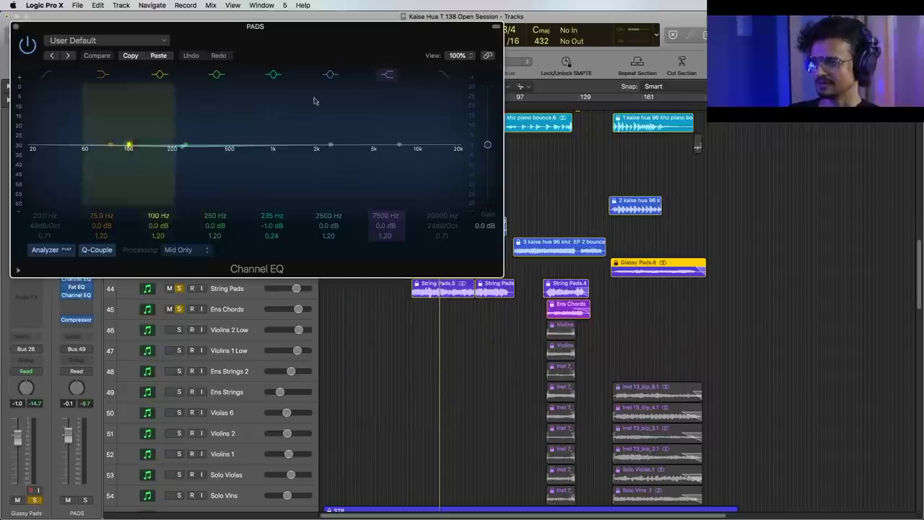
pyautogui.moveTo(335, 50); pyautogui.dragTo(643, 186)
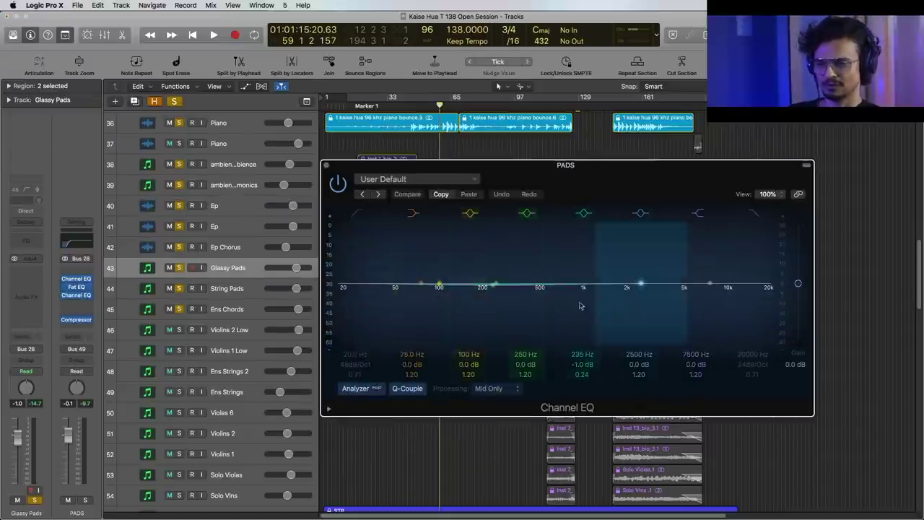
pyautogui.moveTo(575, 362); pyautogui.dragTo(577, 373)
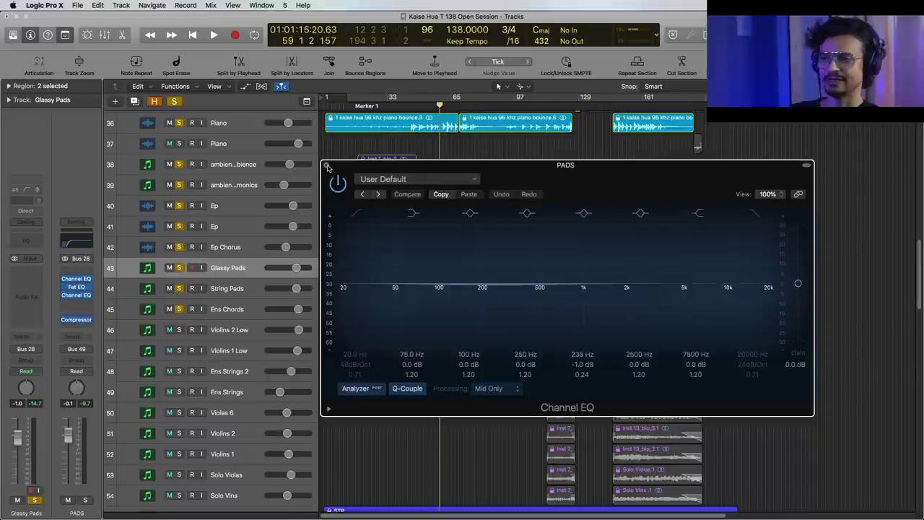
pyautogui.click(327, 167)
# - Check the Compressor on the PADS bus while playing the pads, stop playback, and close the plug-in
pyautogui.click(77, 319)
pyautogui.moveTo(264, 58); pyautogui.dragTo(605, 105)
pyautogui.press('space')
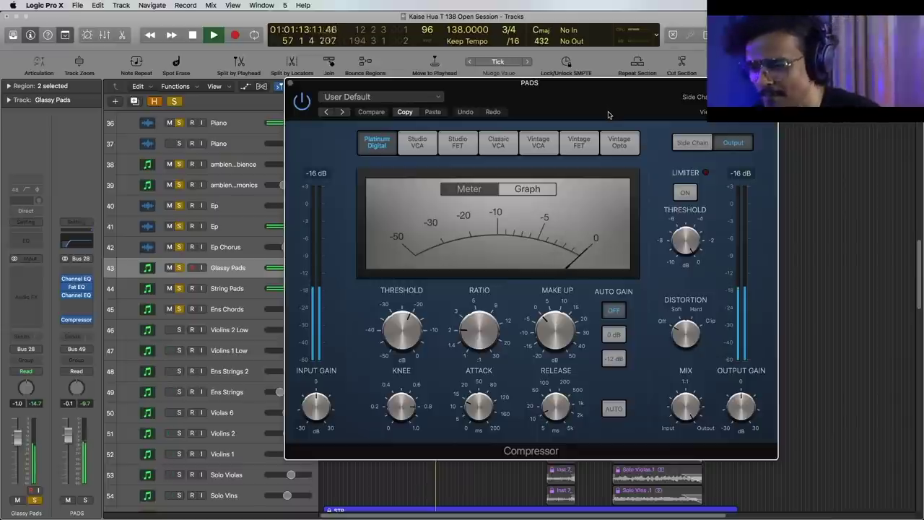
pyautogui.moveTo(611, 112); pyautogui.dragTo(620, 110)
pyautogui.press('space')
pyautogui.moveTo(532, 101); pyautogui.dragTo(544, 101)
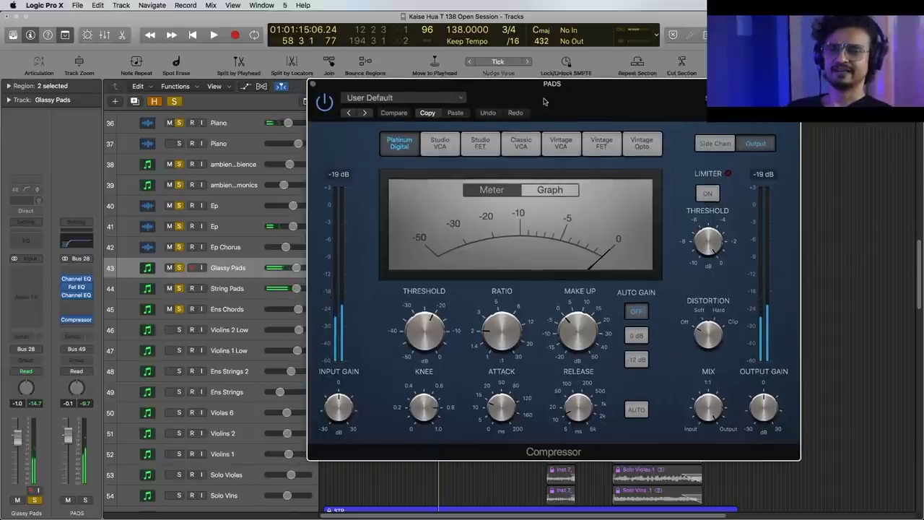
pyautogui.click(312, 86)
# - Select Violins 2 Low, solo the string tracks from Violins 2 Low to STR, and play from around bar 114
pyautogui.scroll(-3, 413, 293)
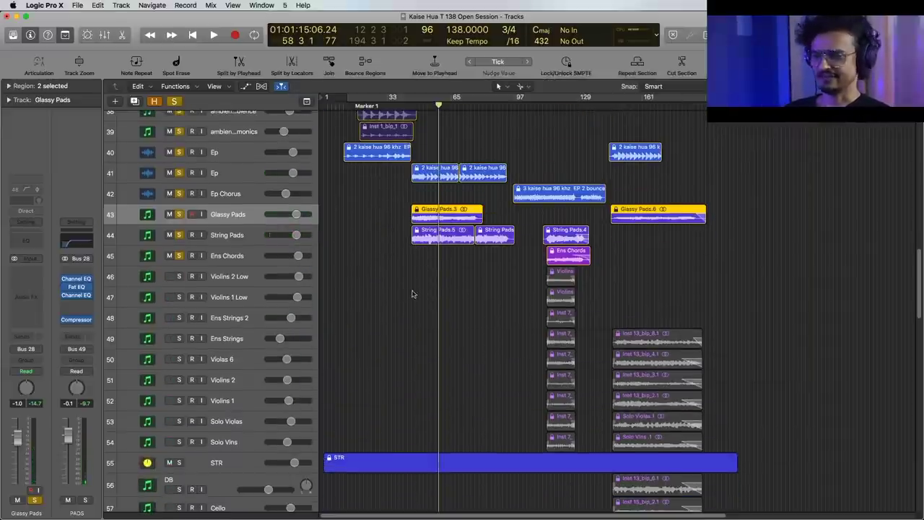
pyautogui.click(258, 278)
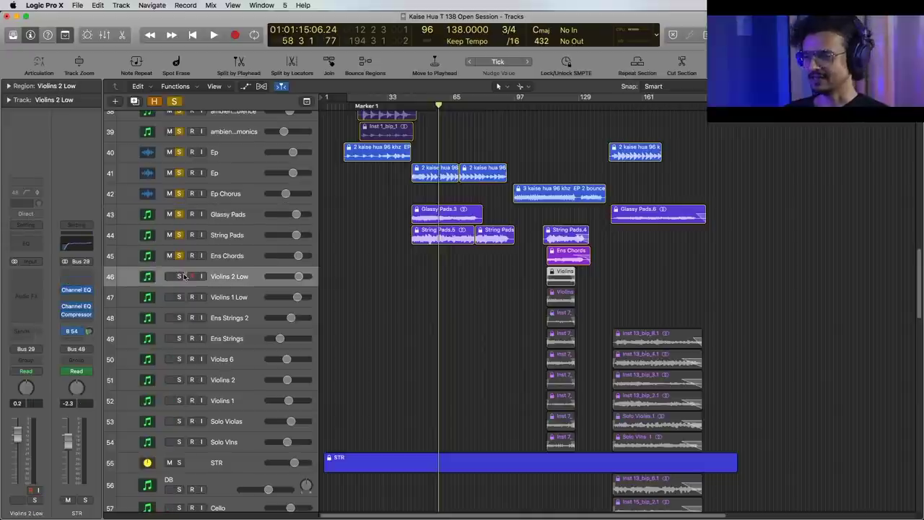
pyautogui.click(180, 277)
pyautogui.scroll(-2, 428, 317)
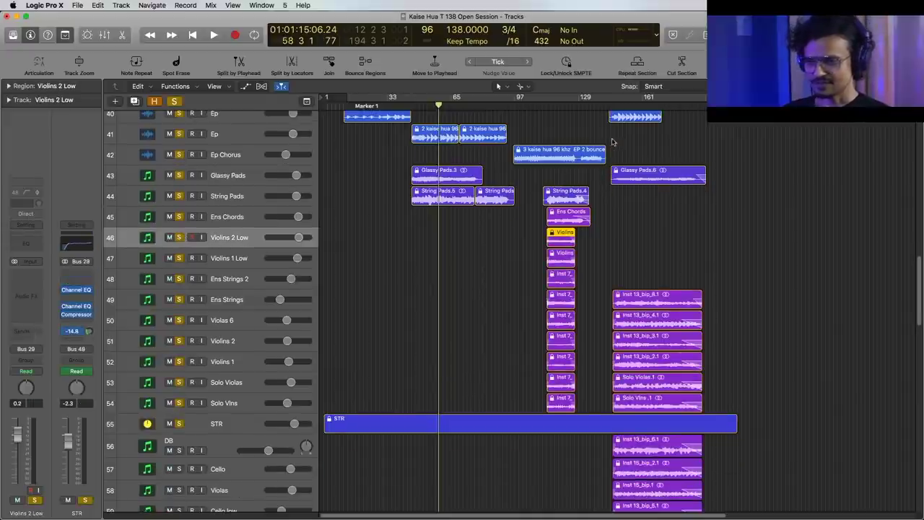
pyautogui.click(546, 96)
pyautogui.press('space')
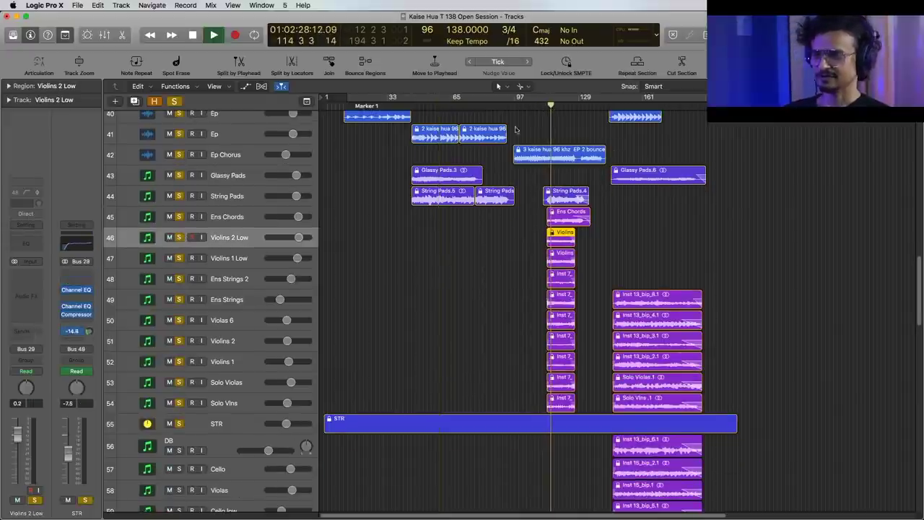
pyautogui.scroll(-2, 455, 285)
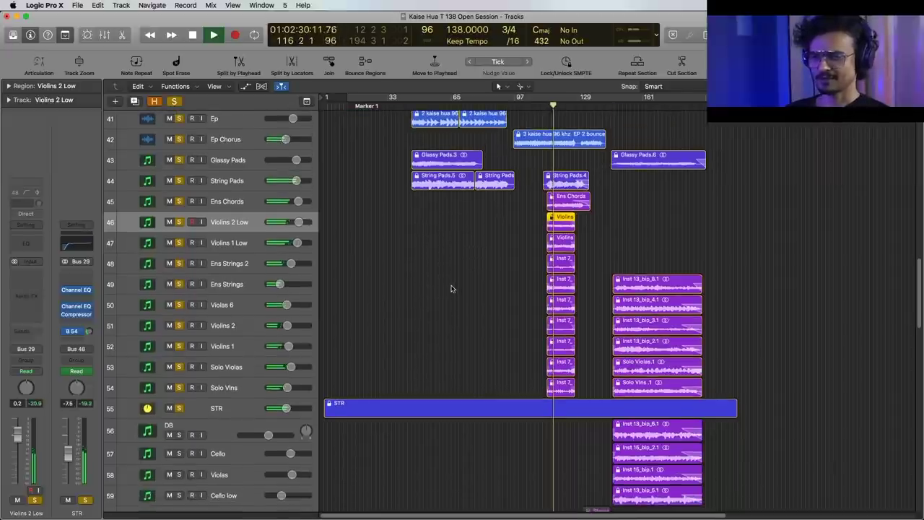
# - Solo the remaining string tracks from DB to the second Vls Stacatto, listen, and stop playback
pyautogui.scroll(-3, 448, 292)
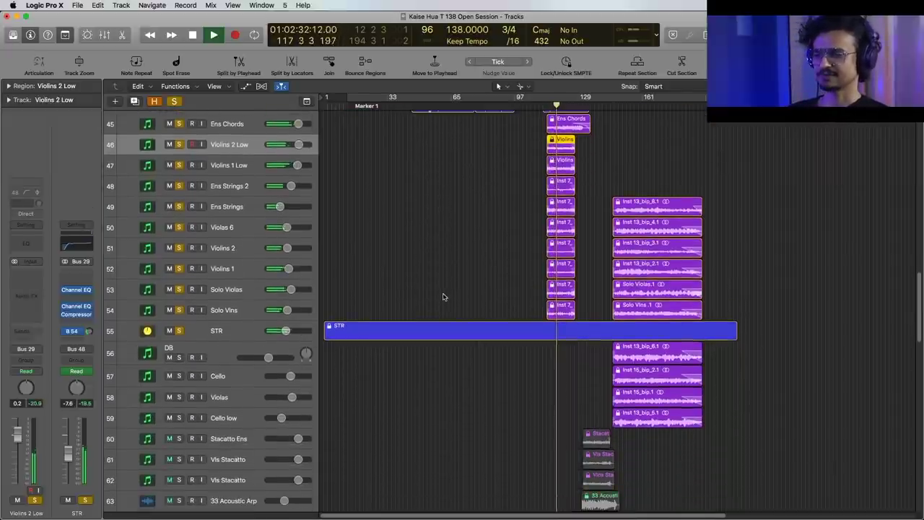
pyautogui.moveTo(179, 358); pyautogui.dragTo(179, 478)
pyautogui.scroll(-5, 256, 428)
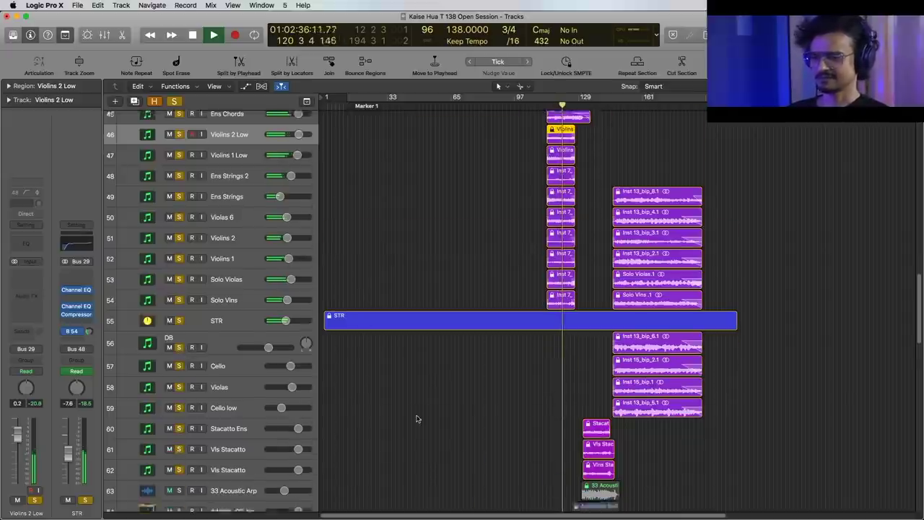
pyautogui.scroll(5, 439, 346)
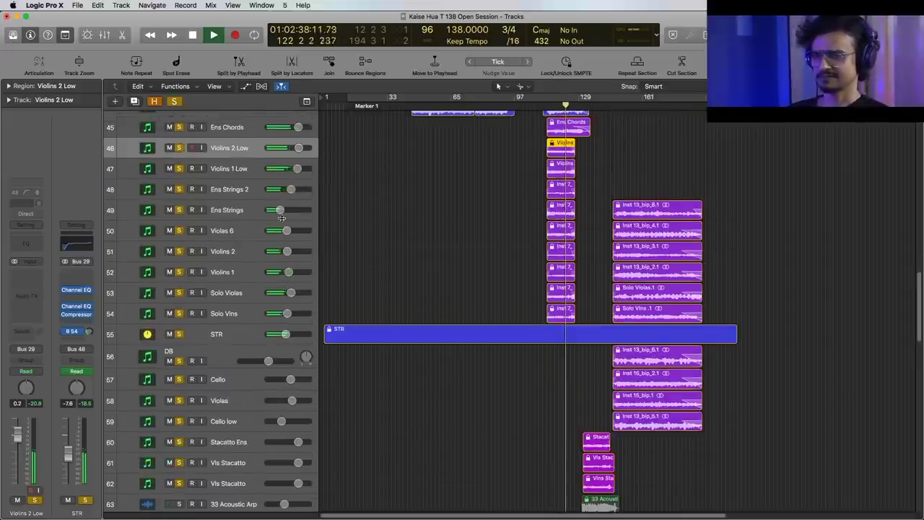
pyautogui.press('space')
# - Select Violins 1 Low, examine the Channel EQ on the STR bus, and close the plug-in
pyautogui.click(237, 169)
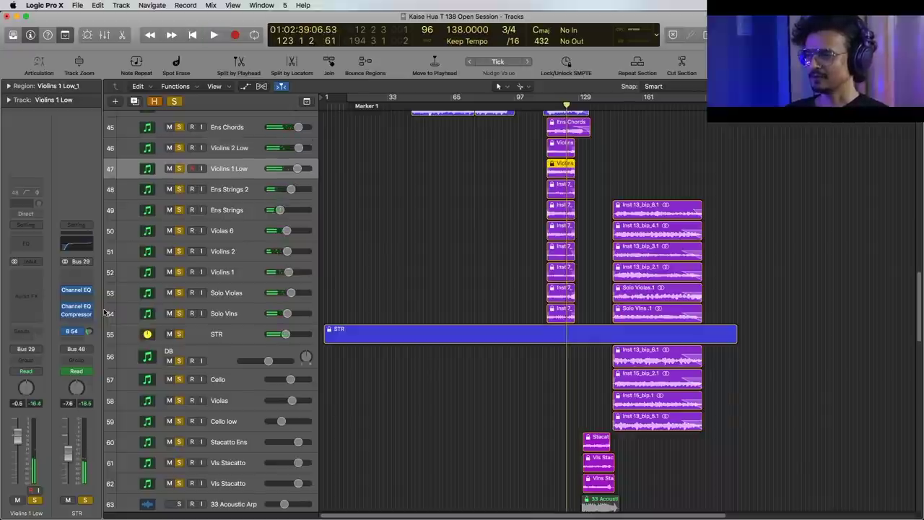
pyautogui.click(79, 294)
pyautogui.moveTo(357, 46); pyautogui.dragTo(594, 159)
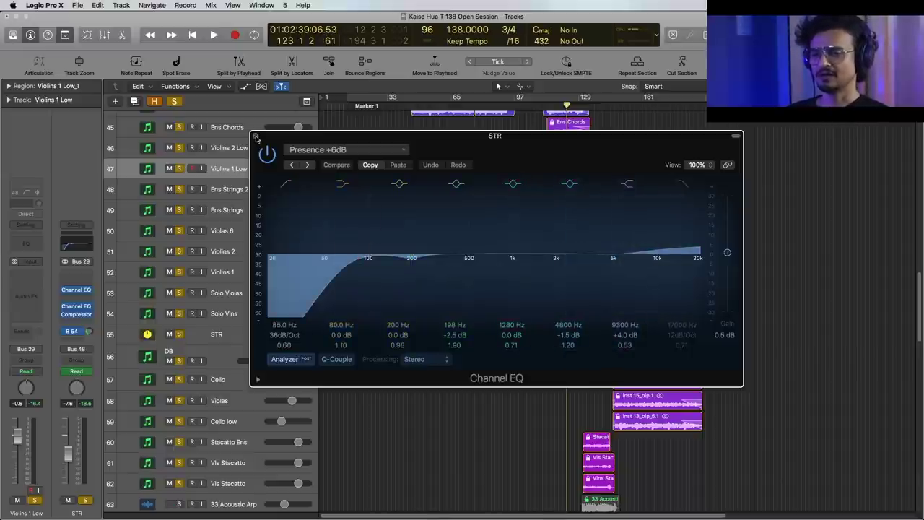
pyautogui.click(255, 137)
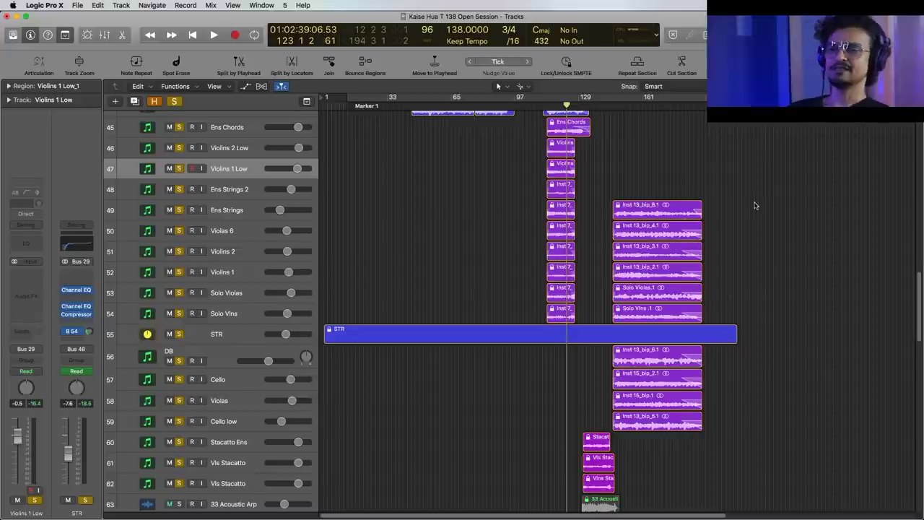
# - Play the strings from bar 114 and check the channel strips from STR, DB and Violins 2 through to Vls Stacatto
pyautogui.click(549, 104)
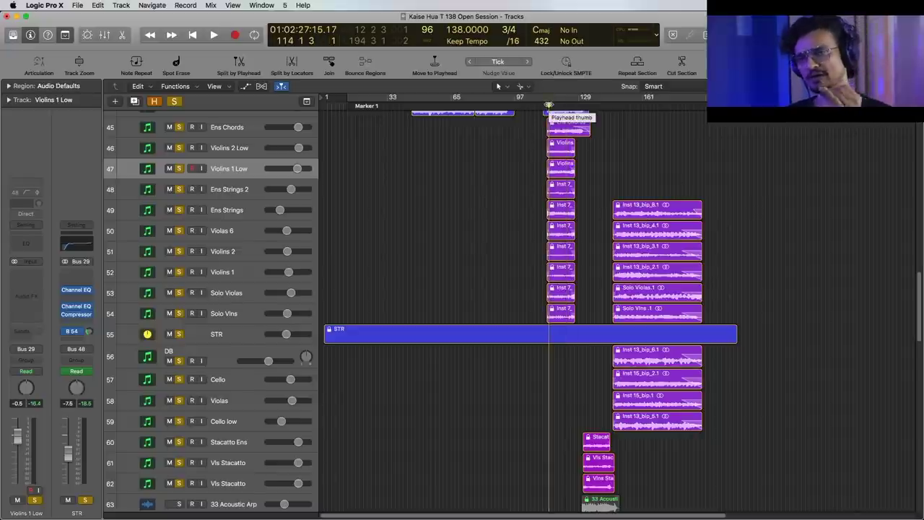
pyautogui.press('space')
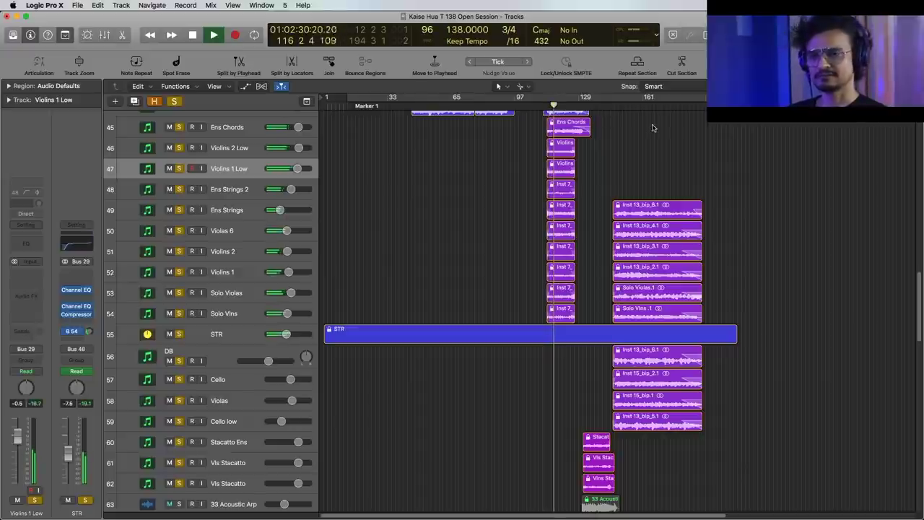
pyautogui.scroll(-3, 515, 234)
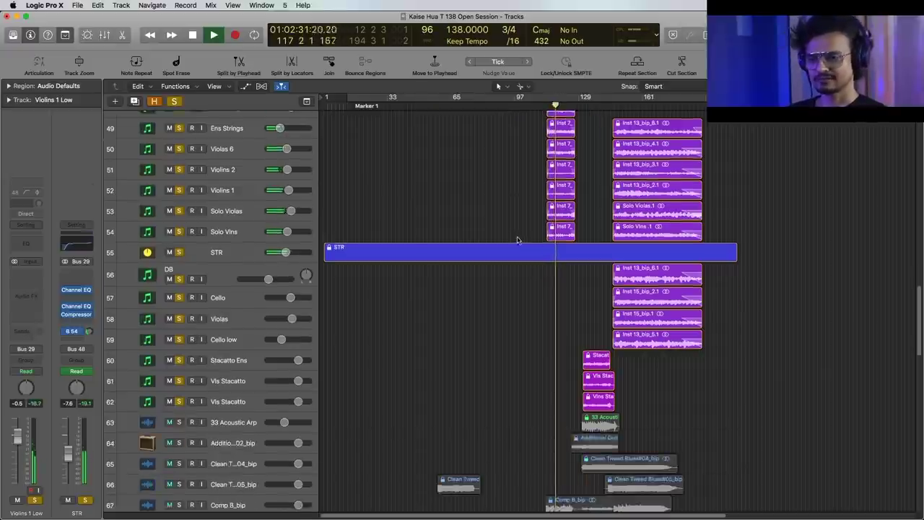
pyautogui.click(229, 251)
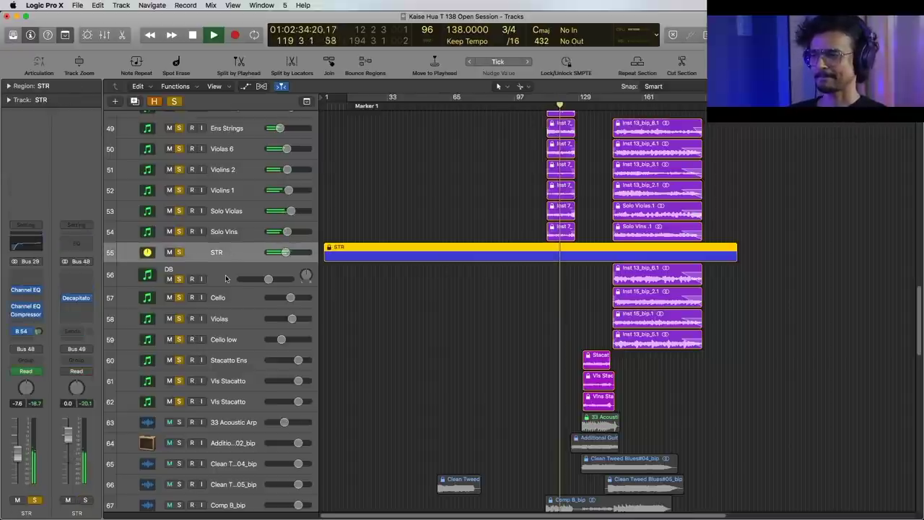
pyautogui.click(226, 280)
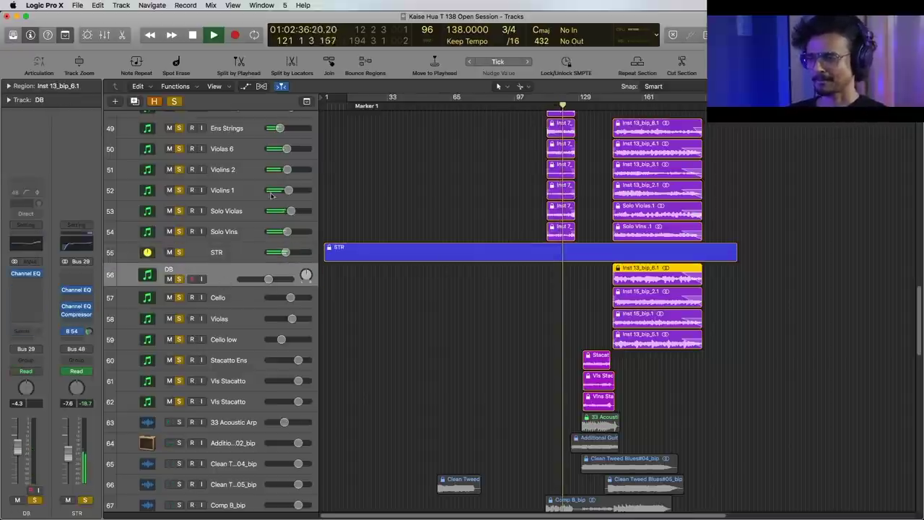
pyautogui.click(230, 169)
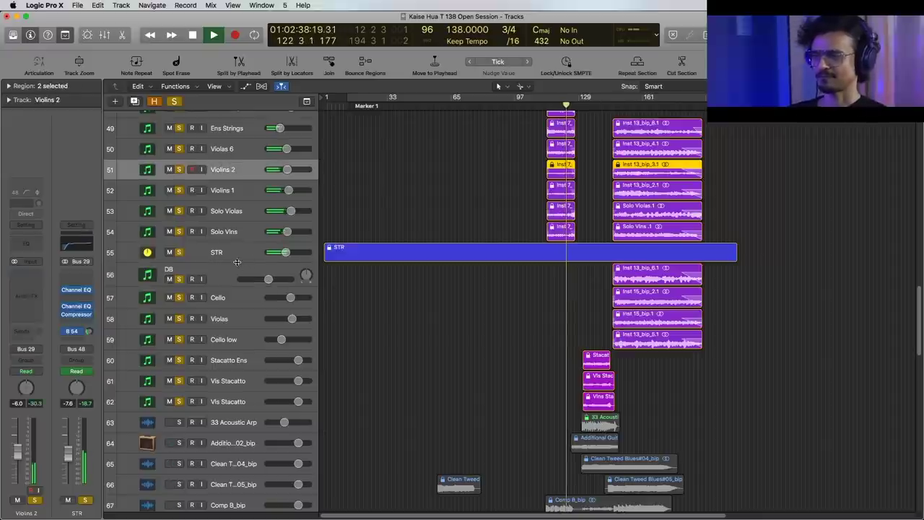
pyautogui.click(232, 319)
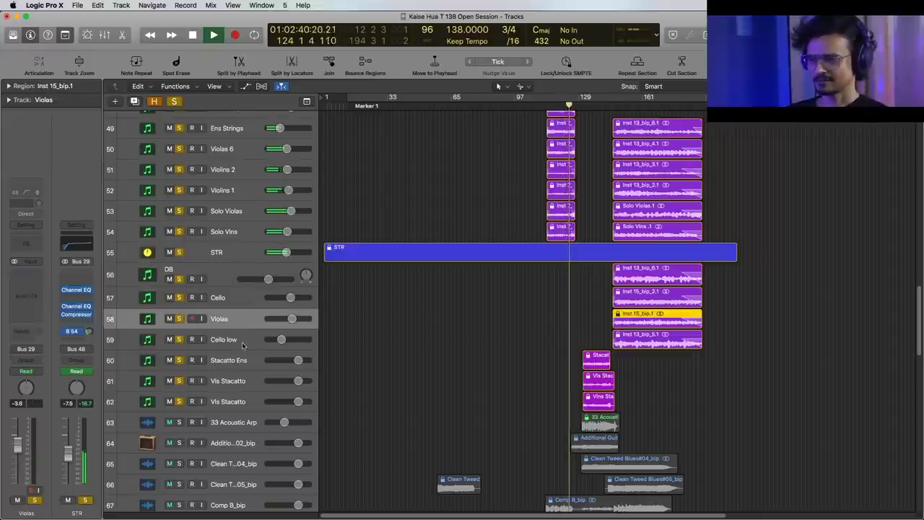
pyautogui.click(241, 341)
pyautogui.click(240, 361)
pyautogui.click(238, 381)
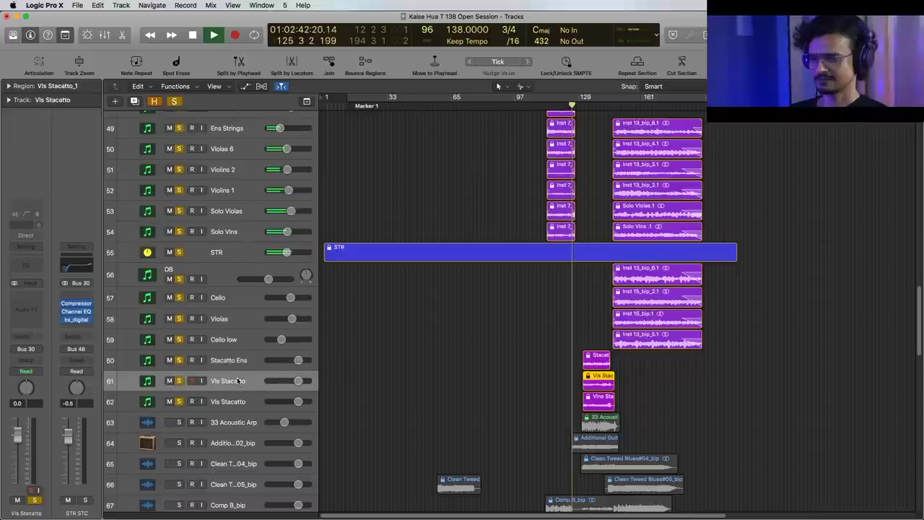
# - Solo the 33 Acoustic Arp track and restart playback with the staccato strings
pyautogui.scroll(-7, 408, 371)
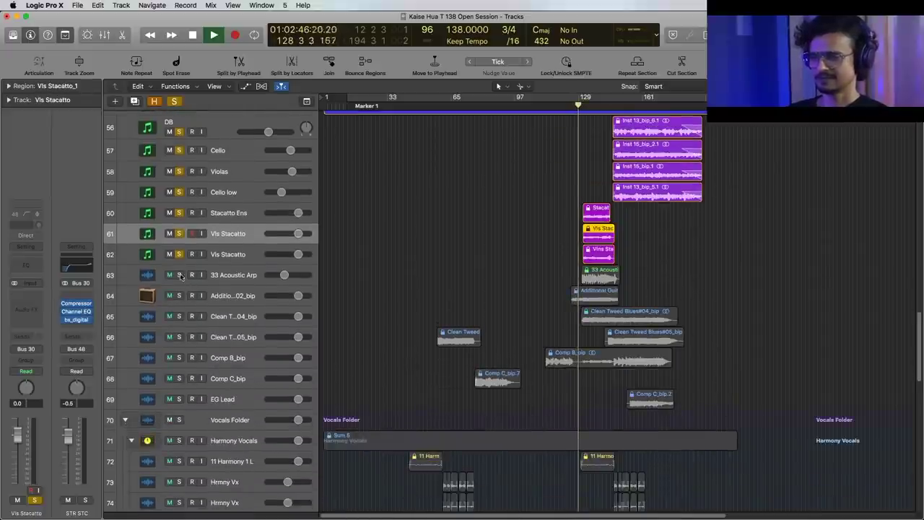
pyautogui.click(180, 275)
pyautogui.press('space')
pyautogui.press('space')
# - Select Stacatto Ens, check the Compressor on the STR STC bus during playback, and close it
pyautogui.click(231, 215)
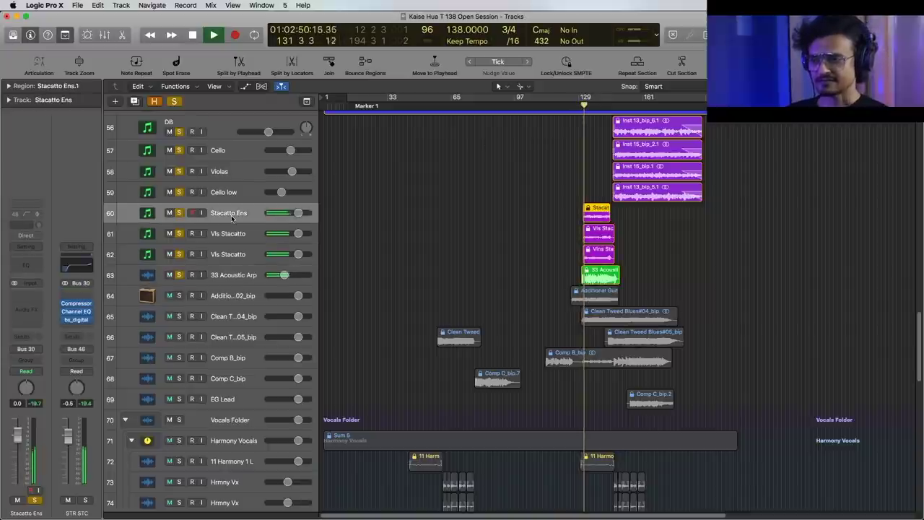
pyautogui.press('space')
pyautogui.click(76, 303)
pyautogui.moveTo(318, 41); pyautogui.dragTo(595, 83)
pyautogui.press('space')
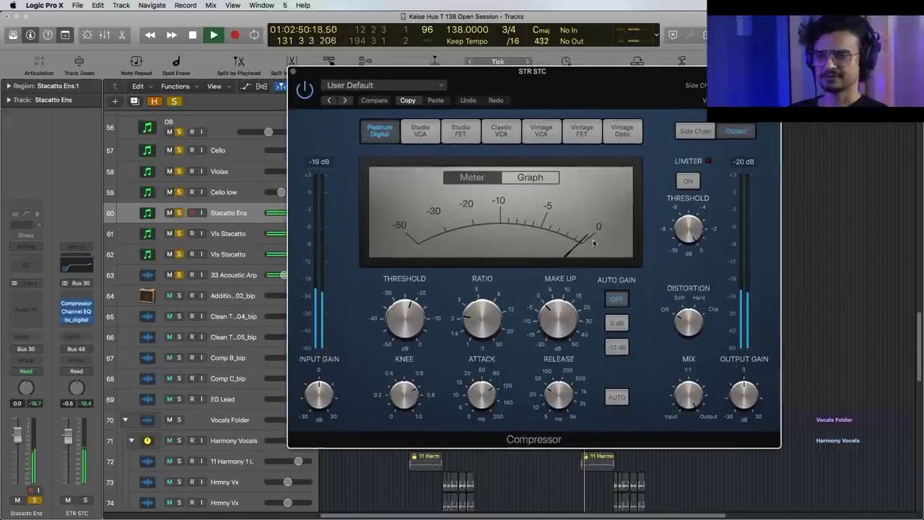
pyautogui.click(294, 72)
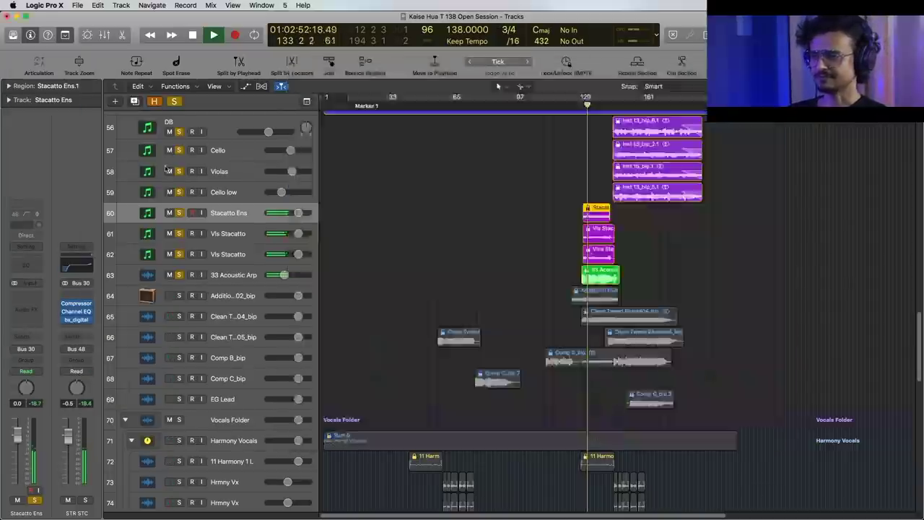
# - Open the Channel EQ on the STR STC bus, examine its low cut and high-shelf settings, and close it
pyautogui.click(75, 311)
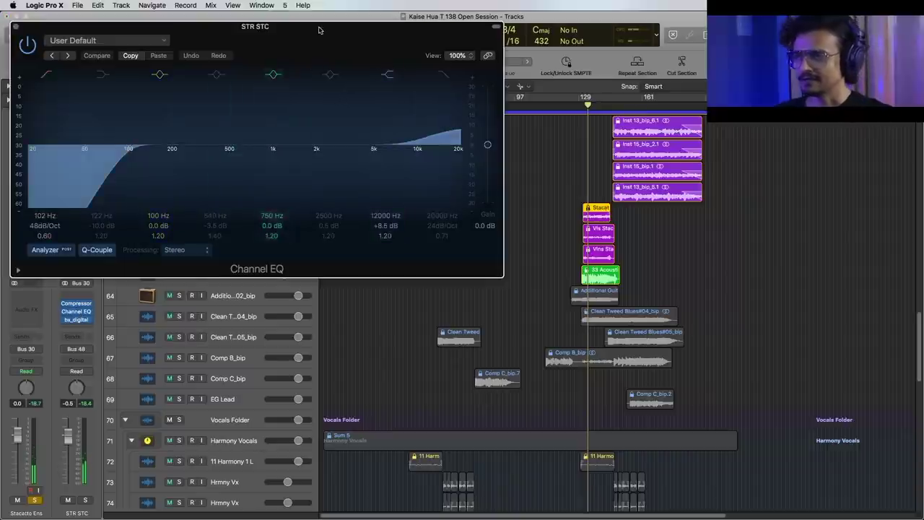
pyautogui.moveTo(319, 29); pyautogui.dragTo(557, 183)
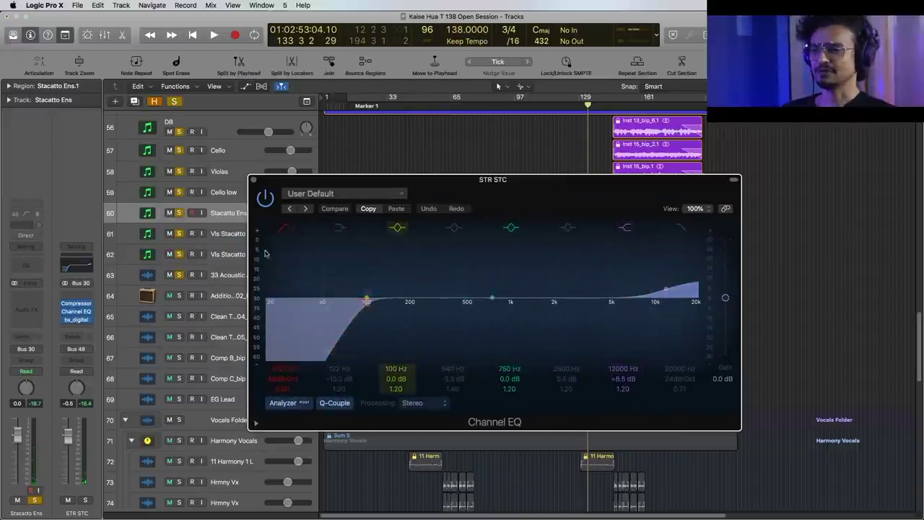
pyautogui.click(253, 179)
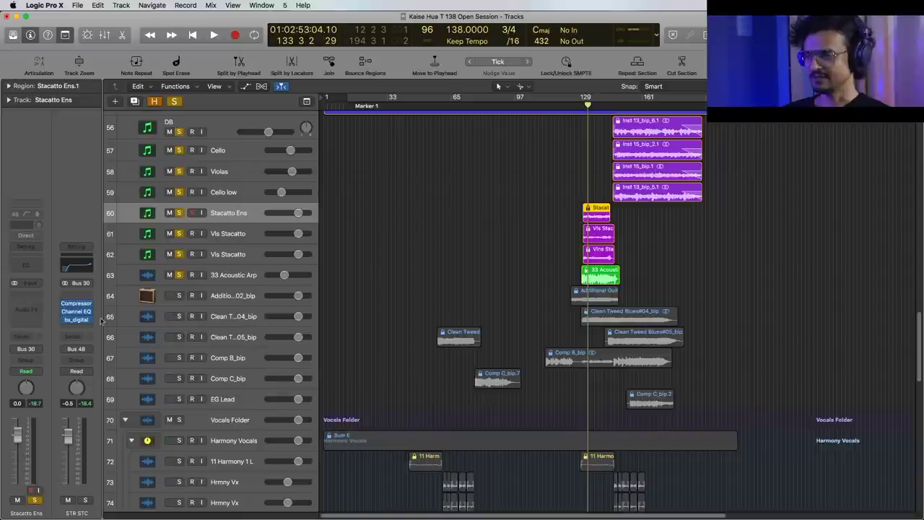
# - Open bx_digital V2 on the STR STC bus, examine its mono and stereo EQ sections, and close the plug-in
pyautogui.click(78, 323)
pyautogui.moveTo(329, 36); pyautogui.dragTo(597, 103)
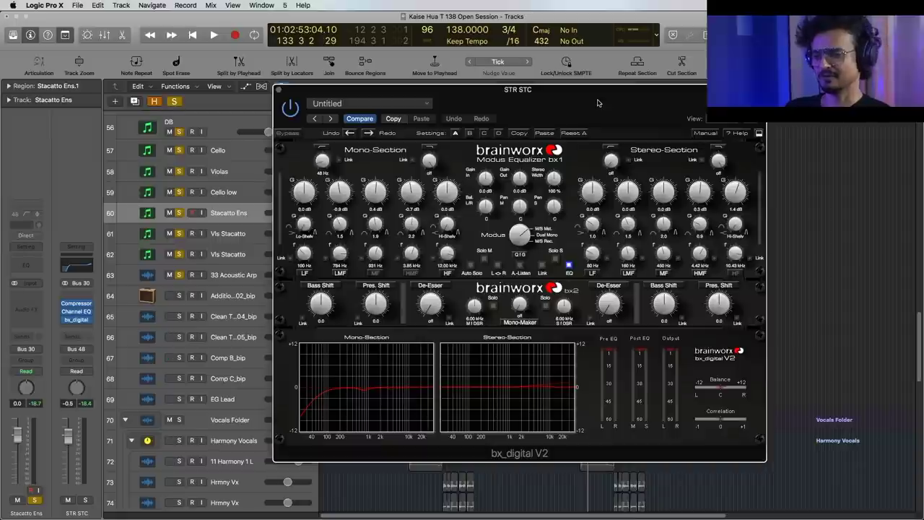
pyautogui.moveTo(598, 103); pyautogui.dragTo(598, 103)
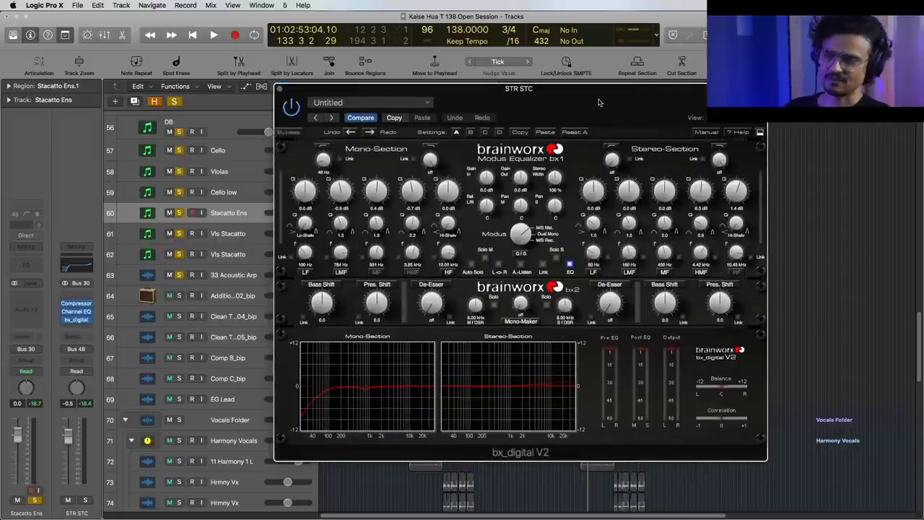
pyautogui.moveTo(598, 103); pyautogui.dragTo(598, 101)
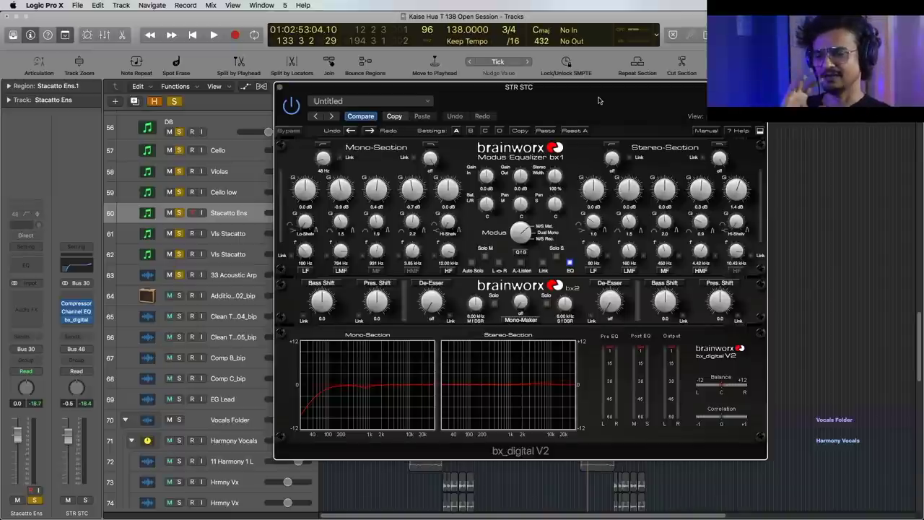
pyautogui.moveTo(598, 100); pyautogui.dragTo(598, 101)
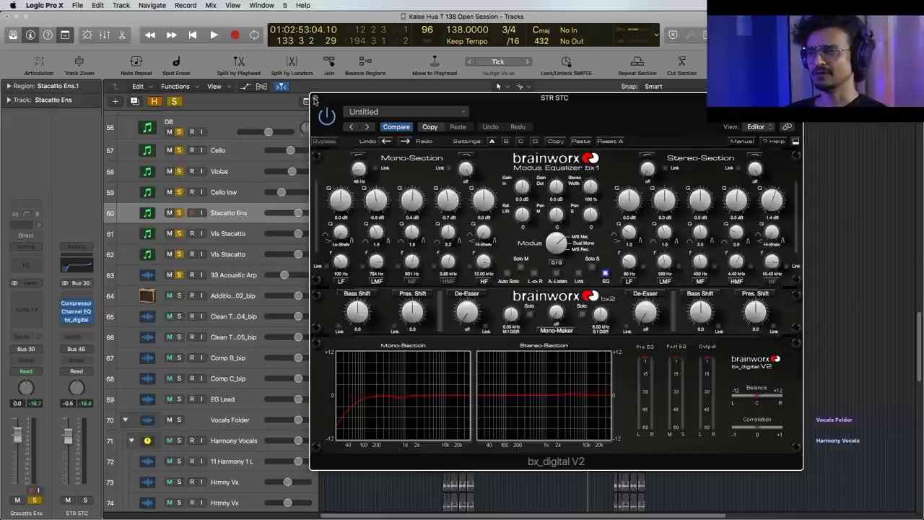
pyautogui.click(314, 99)
# - Select and solo the Additional Guitar #02 track, and start playback near bar 129
pyautogui.scroll(-1, 408, 269)
pyautogui.click(228, 281)
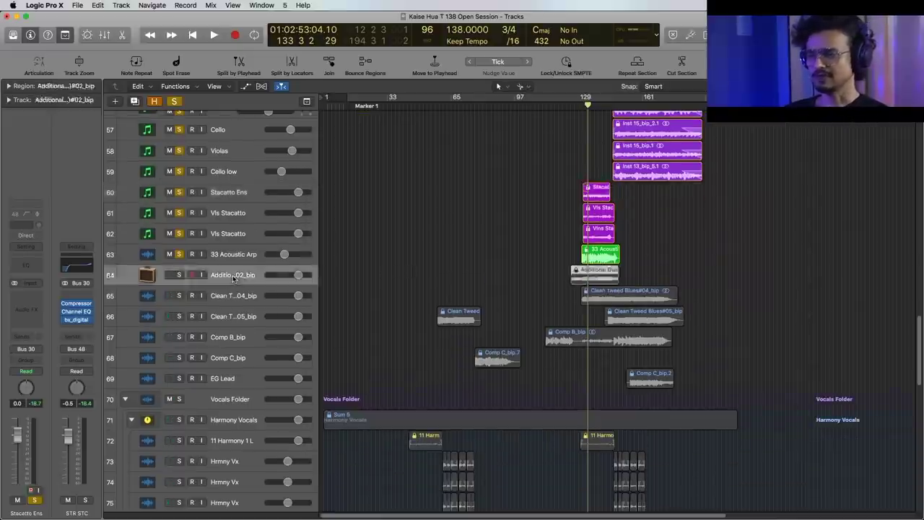
pyautogui.scroll(-2, 375, 254)
pyautogui.click(588, 99)
pyautogui.click(178, 227)
pyautogui.press('space')
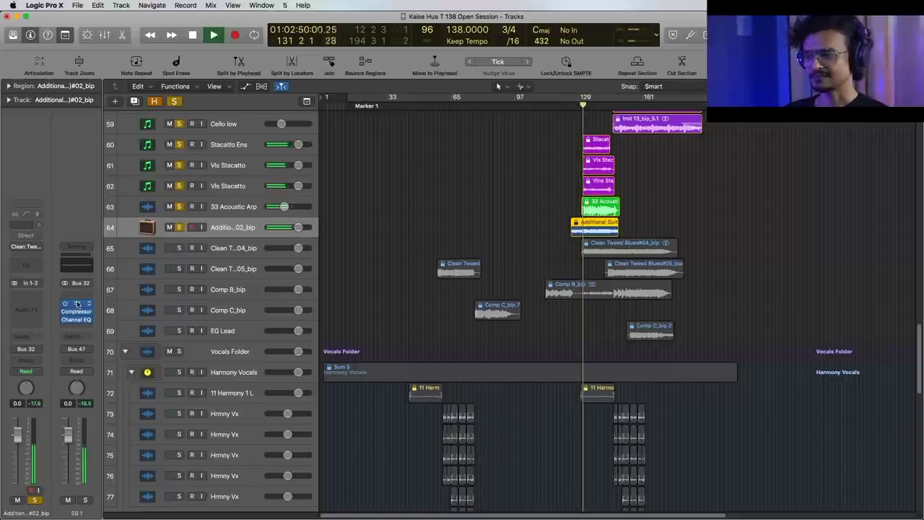
# - Select Clean Tweed Blues#04 and solo the remaining guitar tracks from it through Clean Tweed Blues#05, Comp B, Comp C and EG Lead during playback
pyautogui.click(201, 257)
pyautogui.click(179, 247)
pyautogui.click(179, 268)
pyautogui.click(179, 290)
pyautogui.click(180, 309)
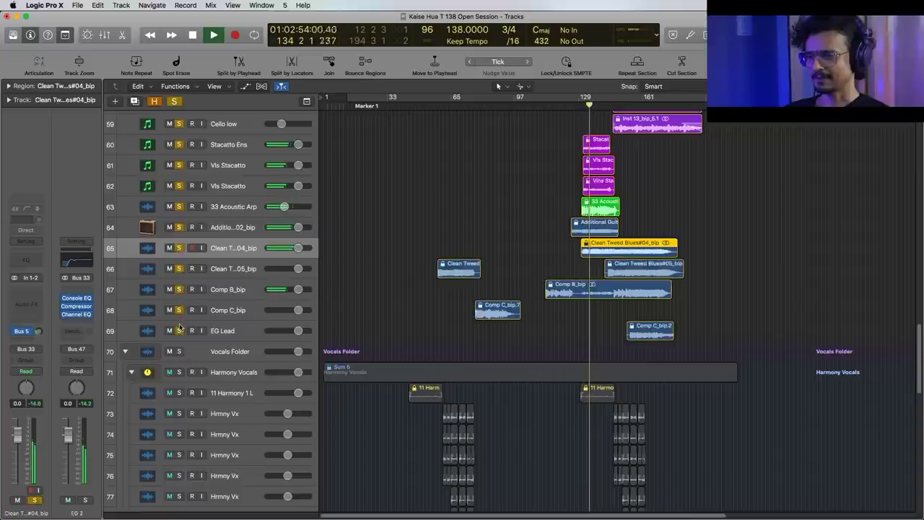
# - Reselect the Additional Guitar #02 track, stop playback, and examine the gain, low cut and drive settings of the Vintage Console EQ on the EG 1 bus
pyautogui.click(236, 230)
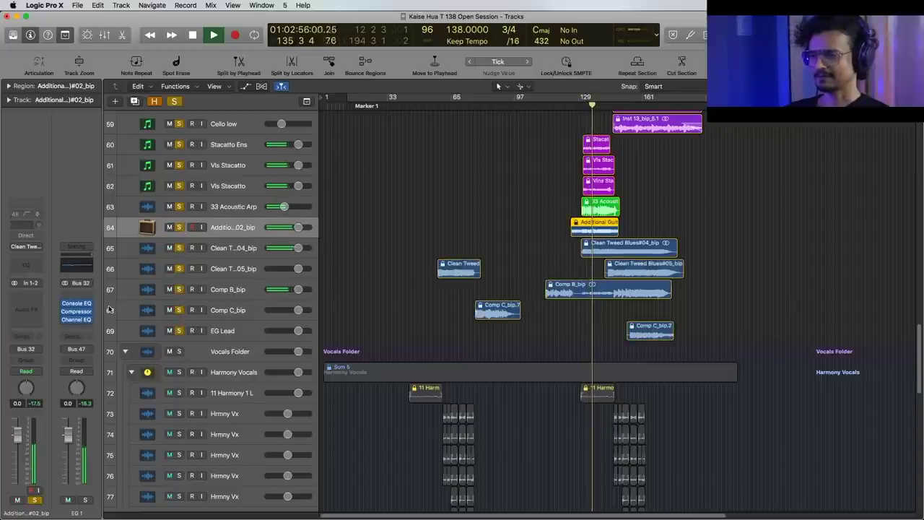
pyautogui.press('space')
pyautogui.click(77, 304)
pyautogui.moveTo(352, 33); pyautogui.dragTo(558, 167)
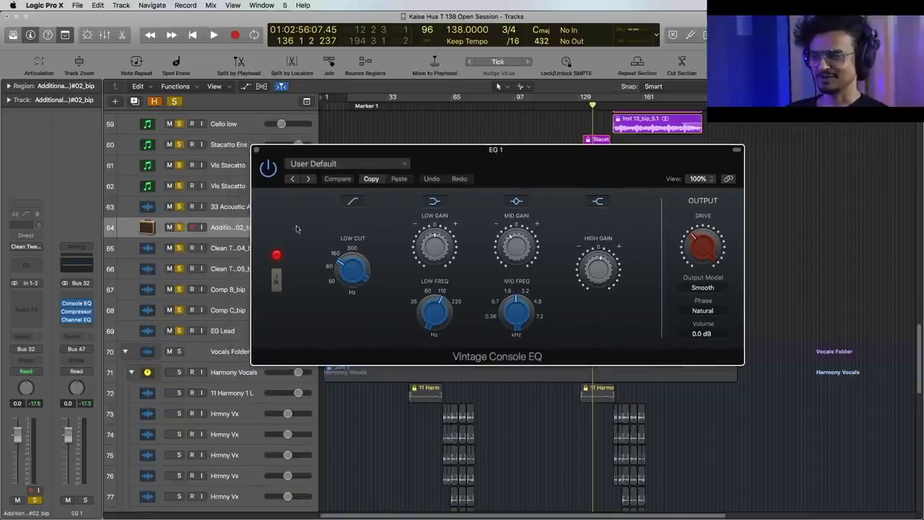
pyautogui.moveTo(528, 253)
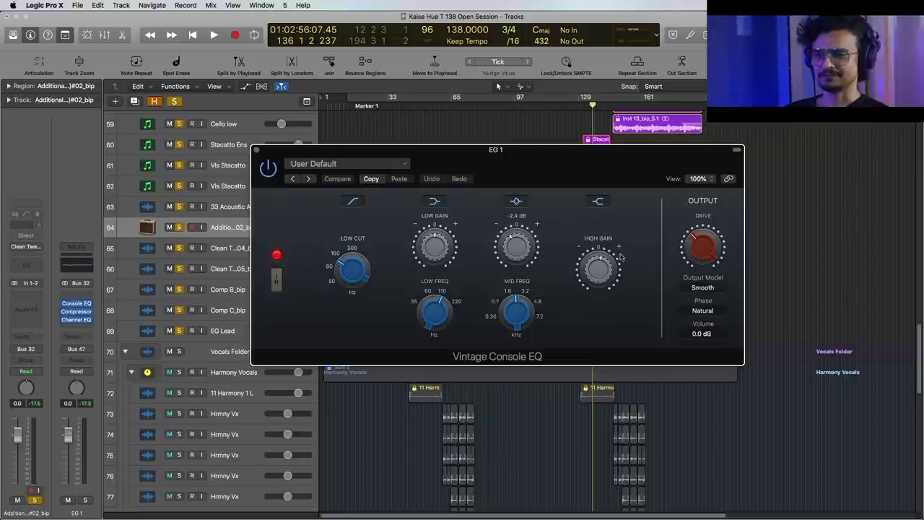
pyautogui.moveTo(605, 271)
pyautogui.moveTo(448, 244)
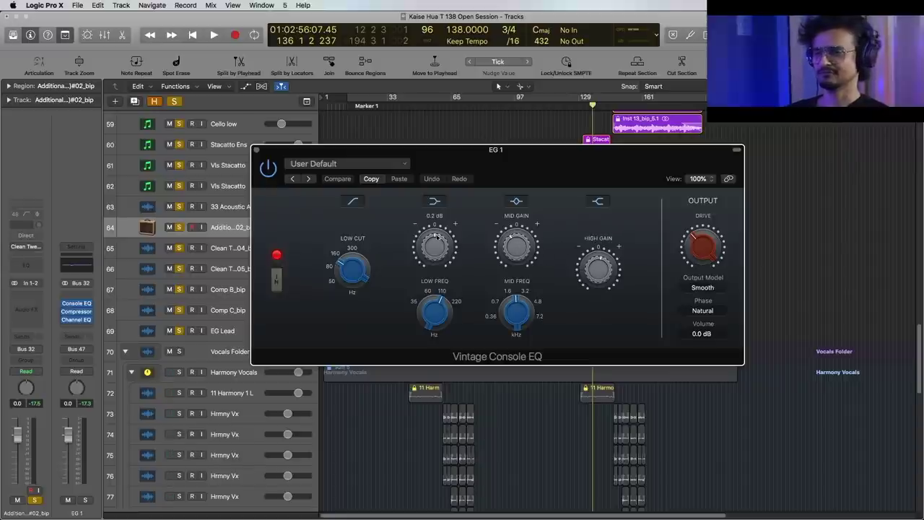
pyautogui.moveTo(367, 265)
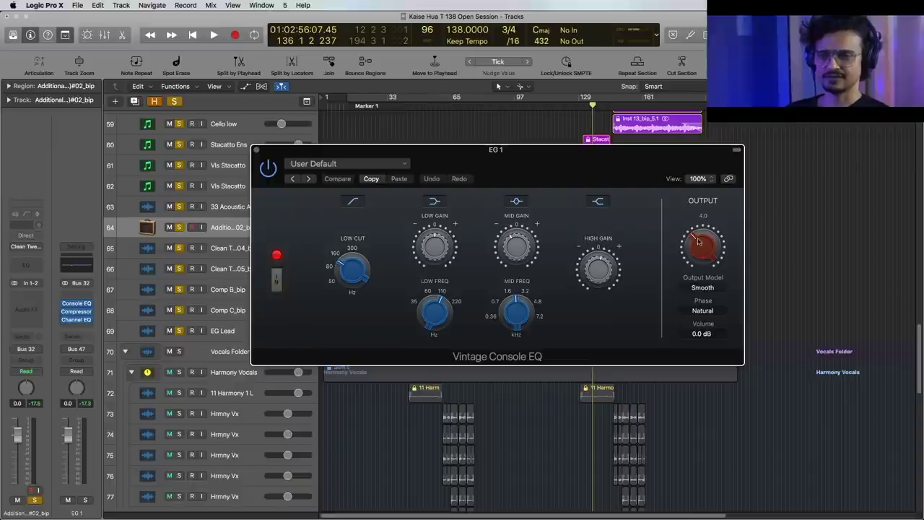
# - Close the Vintage Console EQ and examine the LexPlate reverb on the Bus 5 send of the Clean Tweed Blues#04 guitar track
pyautogui.click(257, 150)
pyautogui.click(249, 248)
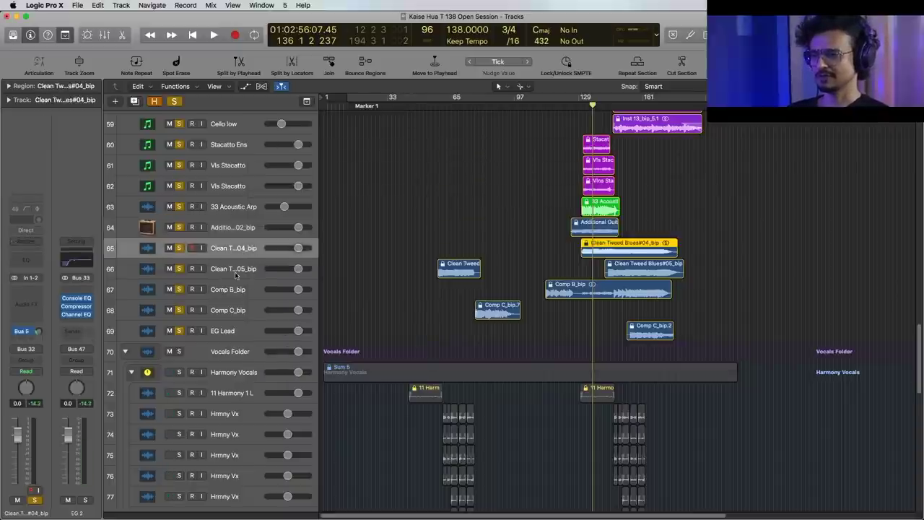
pyautogui.click(25, 333)
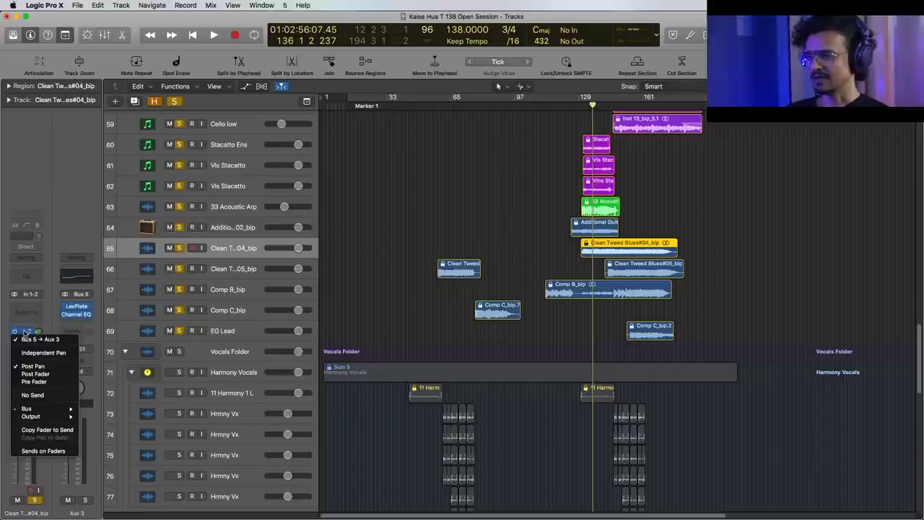
pyautogui.click(410, 280)
pyautogui.click(72, 307)
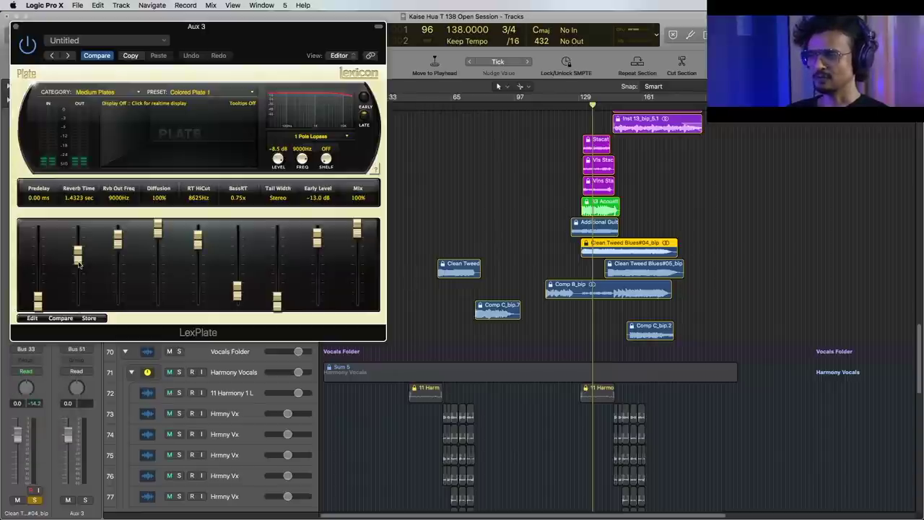
pyautogui.moveTo(249, 36); pyautogui.dragTo(511, 178)
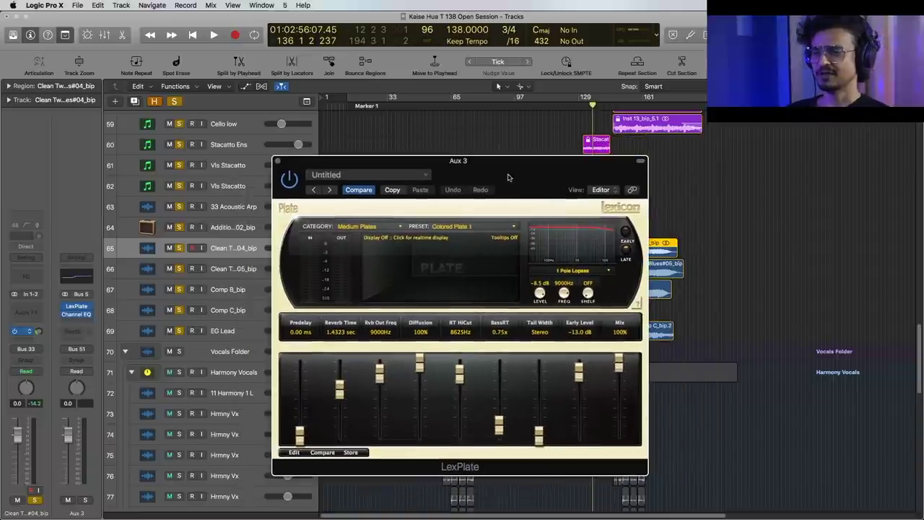
pyautogui.click(277, 161)
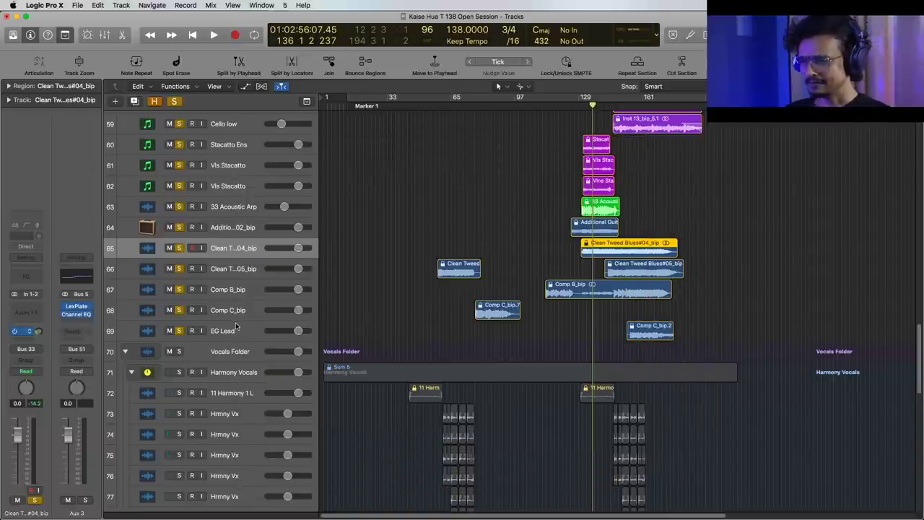
# - Start playback with the EG Lead track selected and open the mixer
pyautogui.click(236, 328)
pyautogui.scroll(-4, 316, 341)
pyautogui.scroll(5, 496, 273)
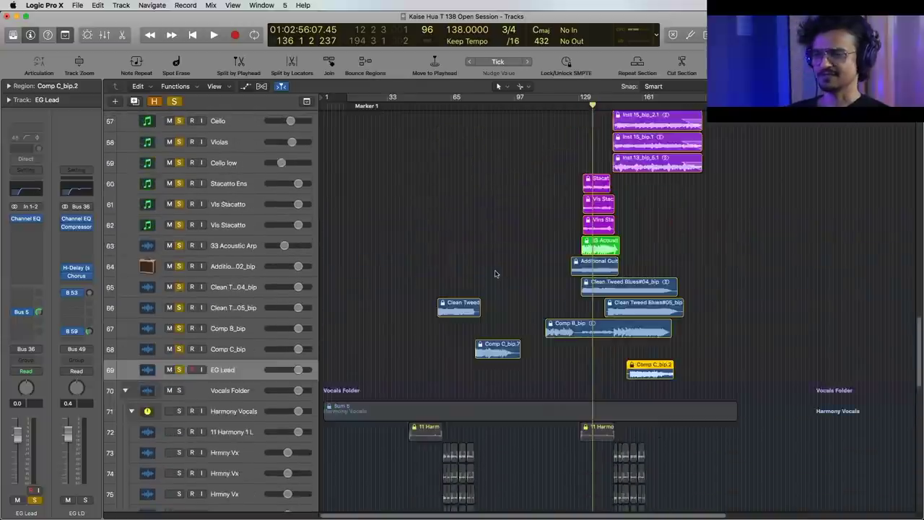
pyautogui.press('space')
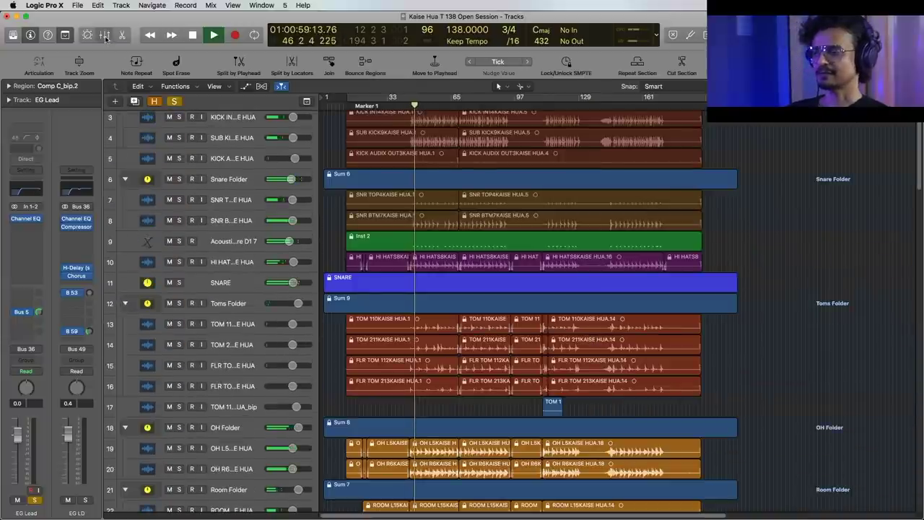
pyautogui.click(105, 35)
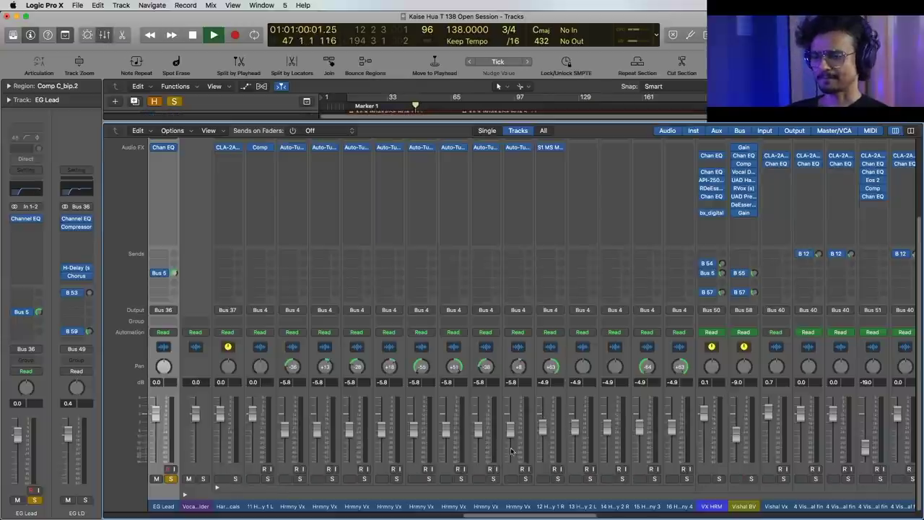
# - Solo the E GTR, STR and ALL HIGHS buses while the song plays
pyautogui.hscroll(15, 568, 515)
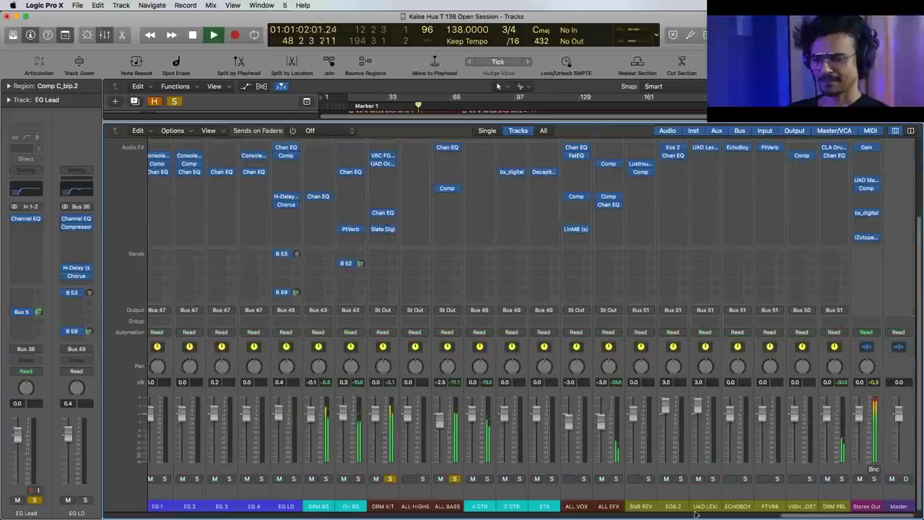
pyautogui.click(519, 479)
pyautogui.click(552, 478)
pyautogui.click(615, 478)
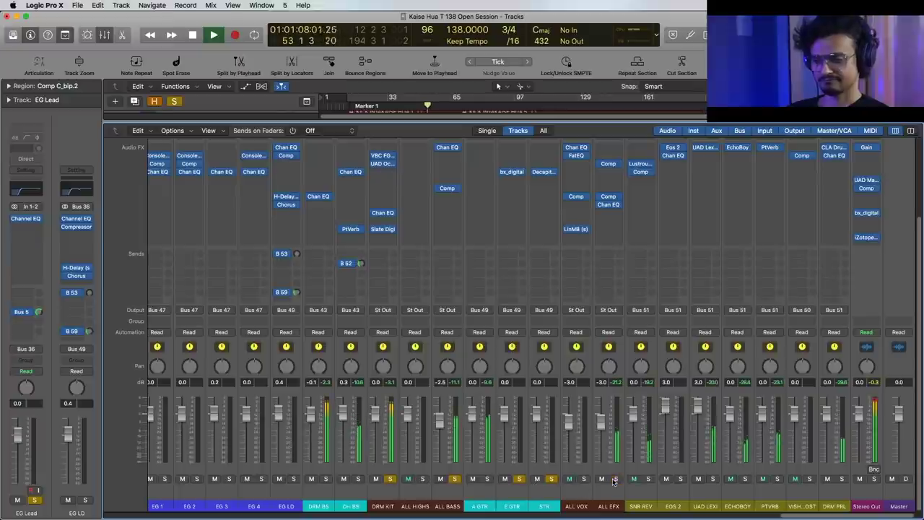
pyautogui.click(422, 478)
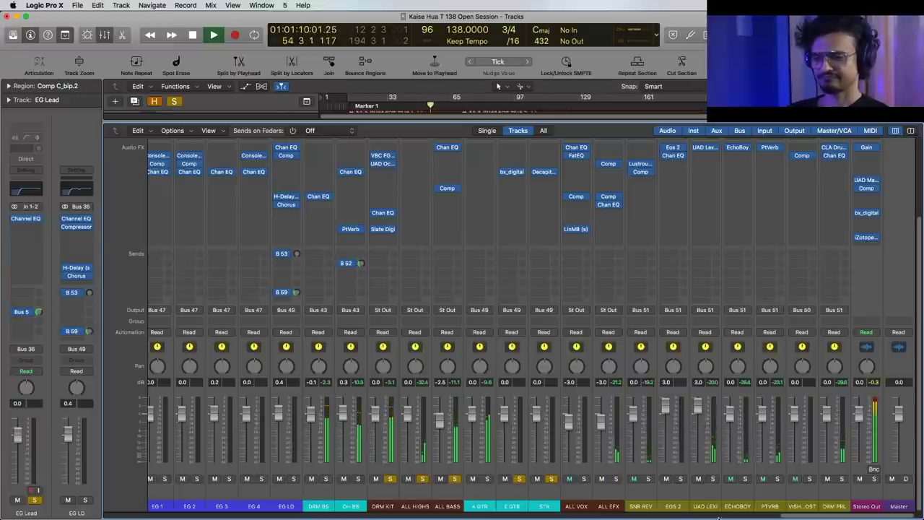
# - Solo all the instrument channels from PIANO through EG LD together, and stop playback
pyautogui.moveTo(802, 517); pyautogui.dragTo(708, 517)
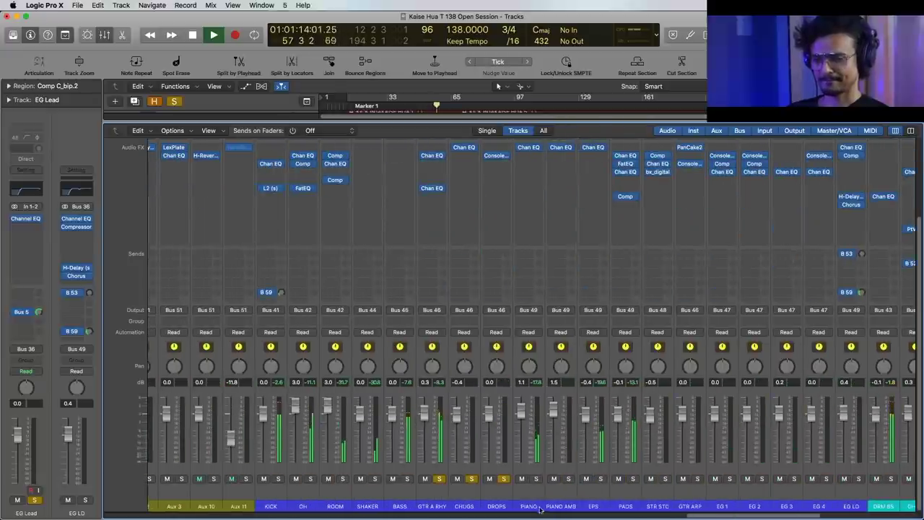
pyautogui.moveTo(529, 508); pyautogui.dragTo(845, 510)
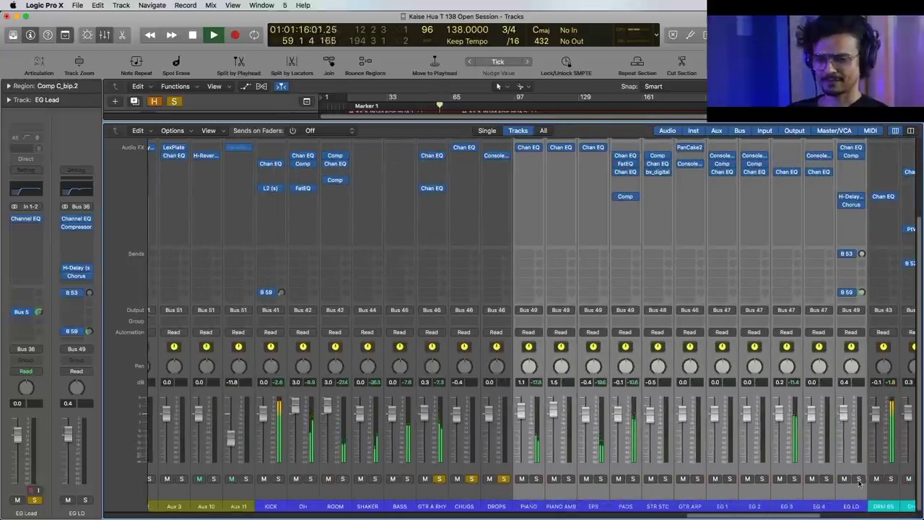
pyautogui.click(858, 479)
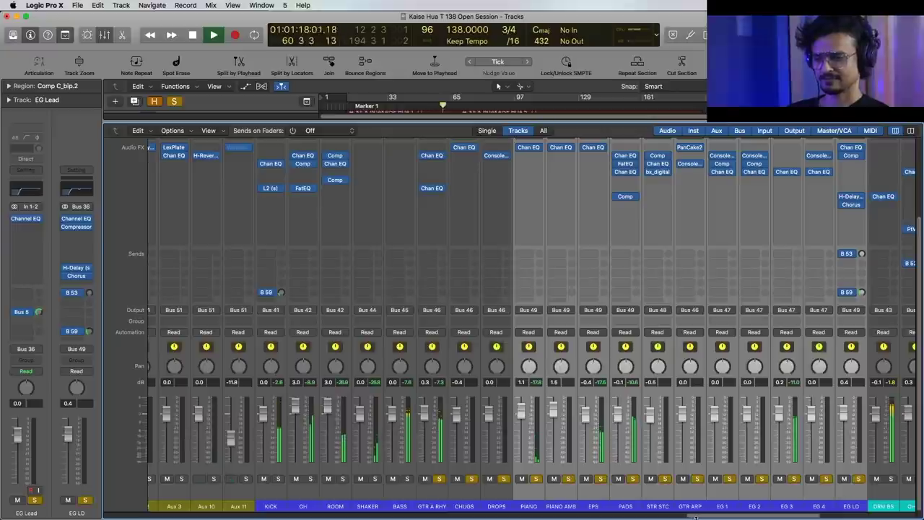
pyautogui.moveTo(706, 517); pyautogui.dragTo(803, 517)
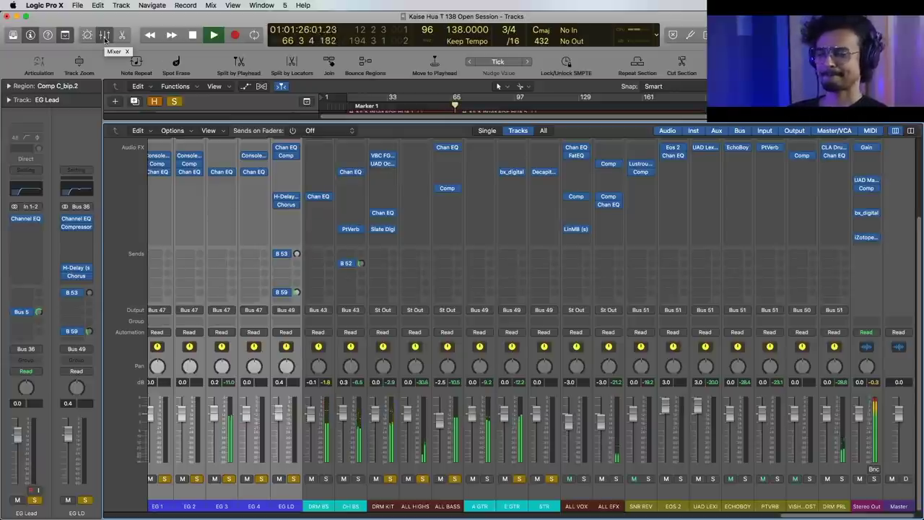
pyautogui.press('space')
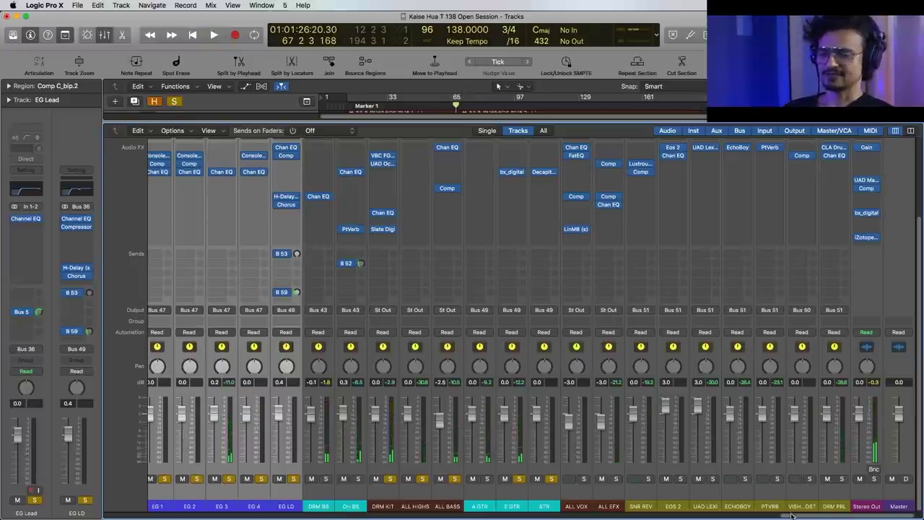
# - Inspect the Channel EQ on the EG 1 bus and the Console EQ on the EG 2 bus
pyautogui.hscroll(-5, 792, 516)
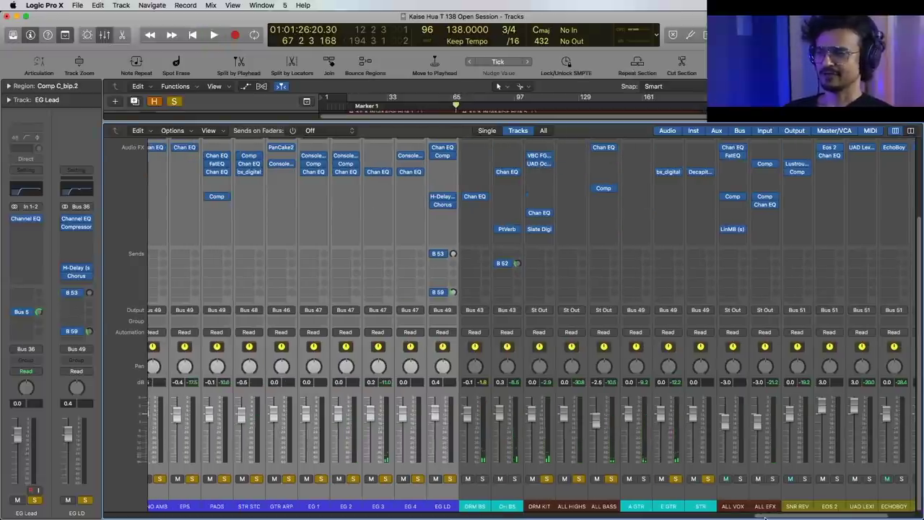
pyautogui.click(314, 173)
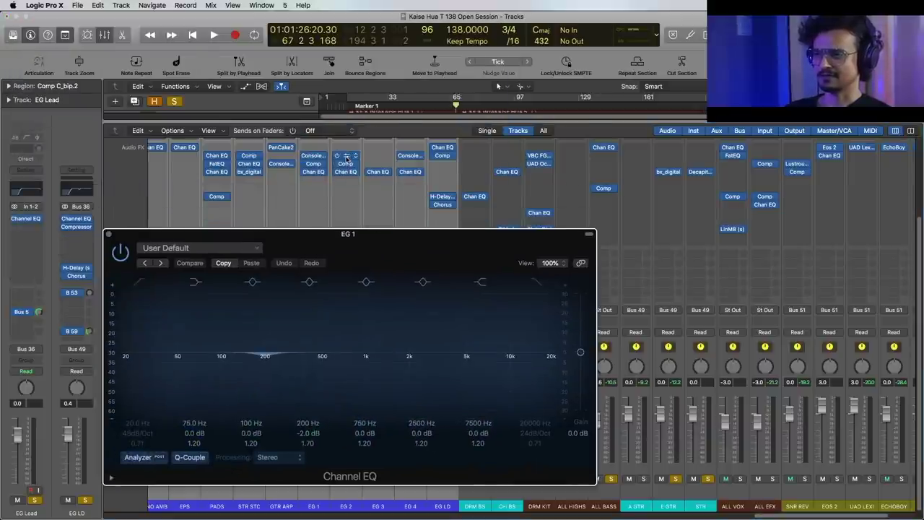
pyautogui.click(345, 156)
pyautogui.click(16, 29)
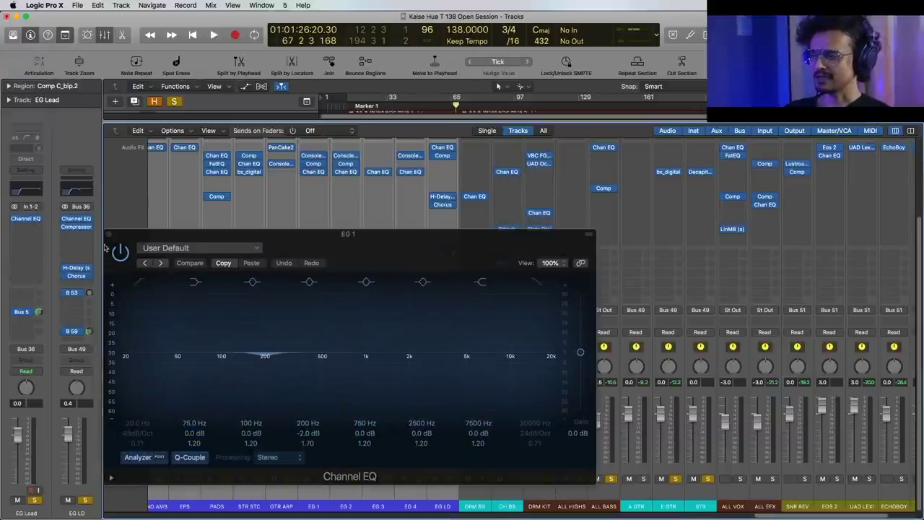
pyautogui.click(109, 235)
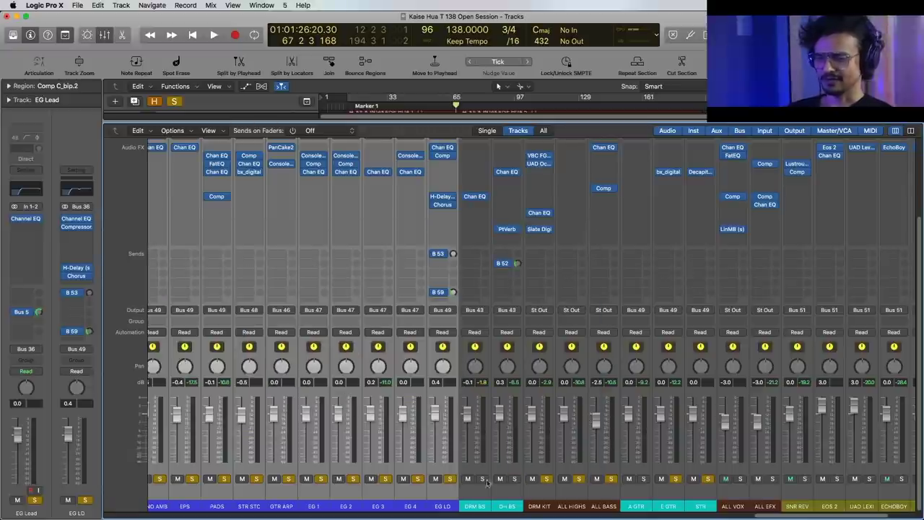
# - Check the effects on the A GTR bus and examine the bx_digital V2 equalizer on the E GTR bus
pyautogui.click(668, 508)
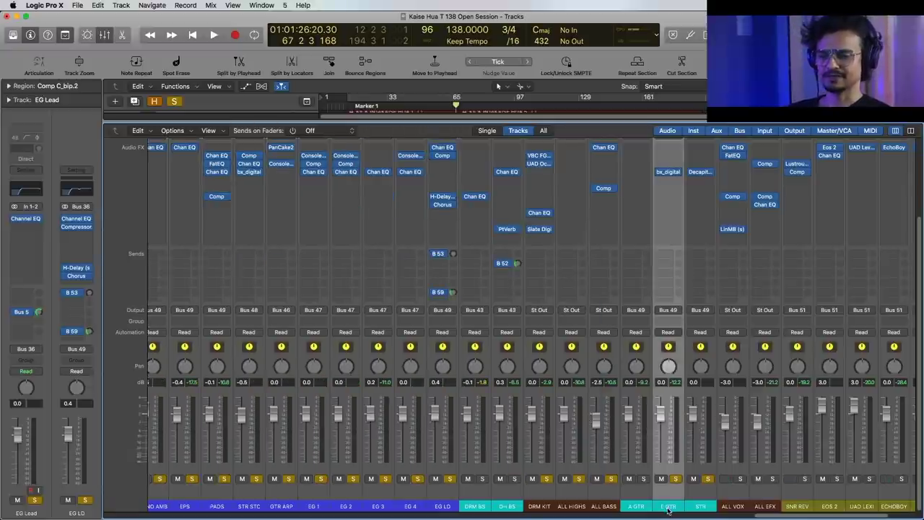
pyautogui.click(637, 507)
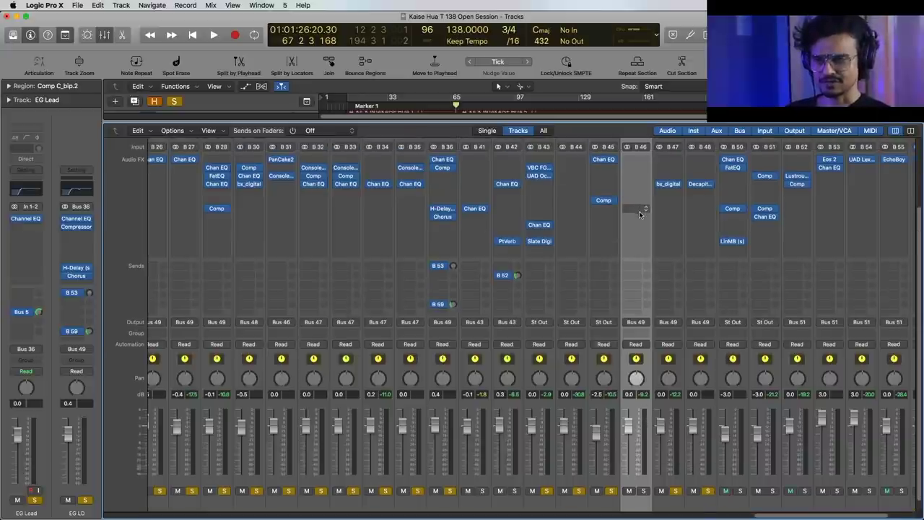
pyautogui.scroll(-2, 639, 214)
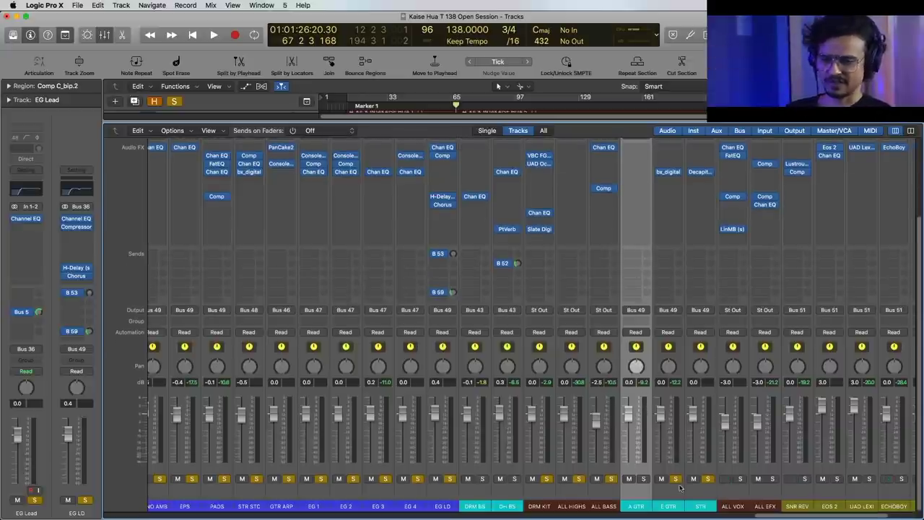
pyautogui.click(671, 507)
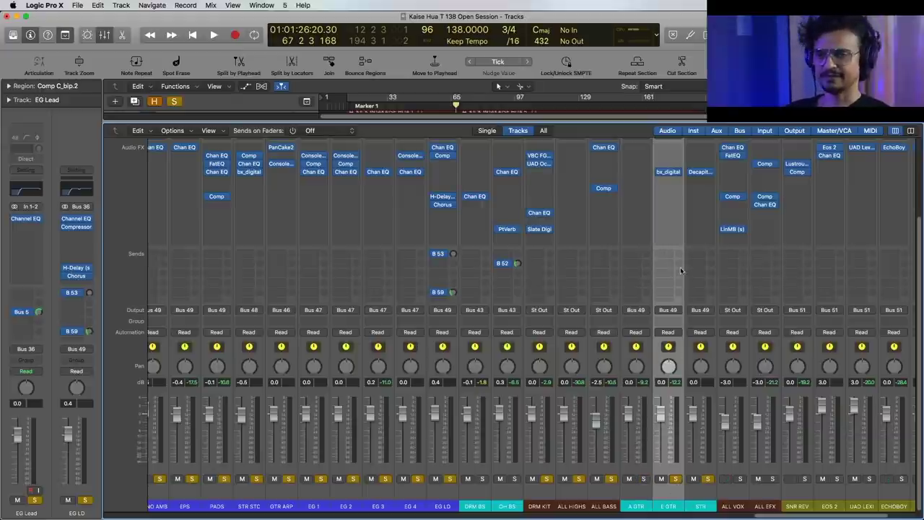
pyautogui.click(663, 174)
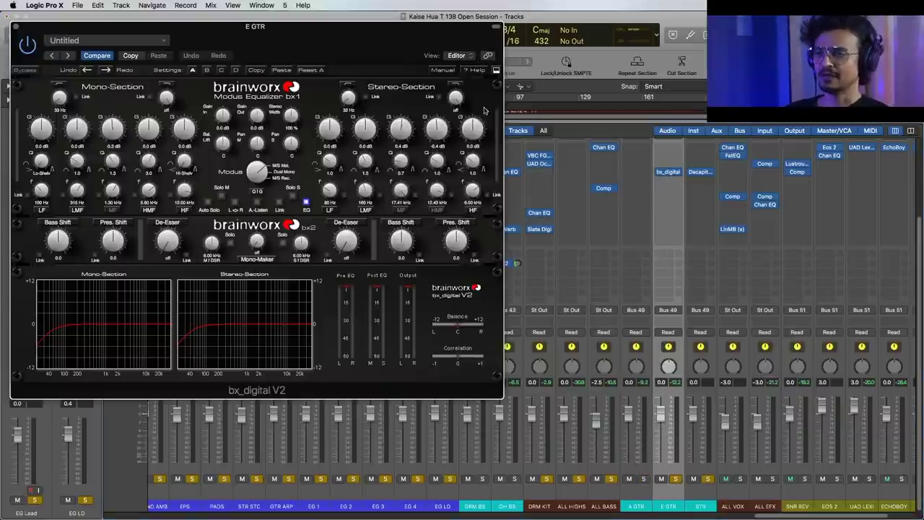
pyautogui.moveTo(356, 37); pyautogui.dragTo(561, 106)
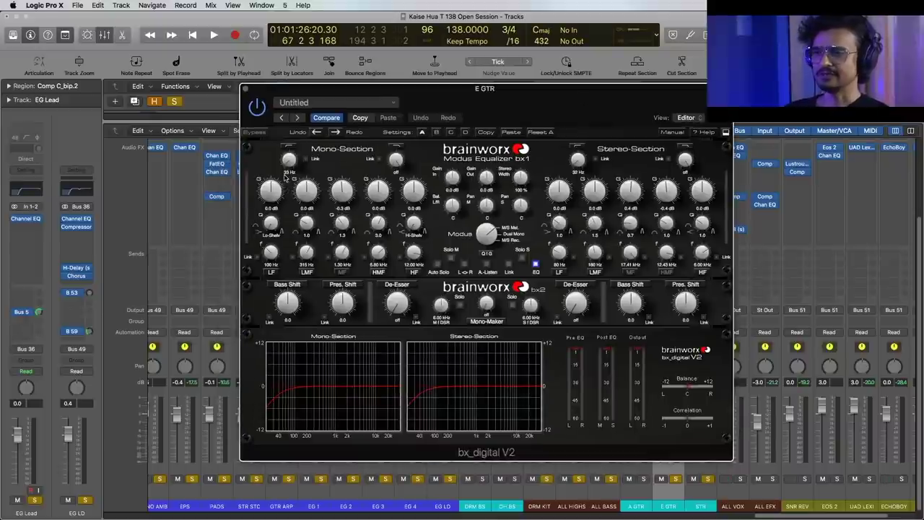
pyautogui.press('super+w')
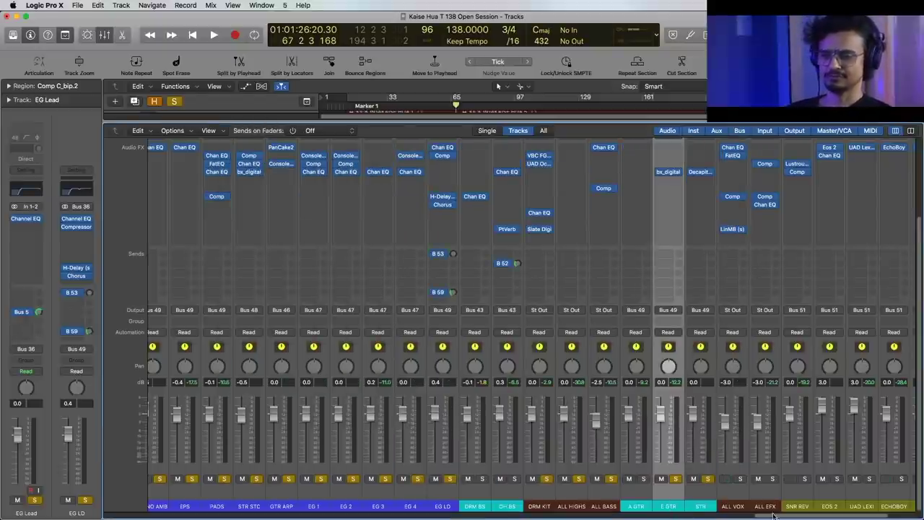
# - Close the mixer to return to the full track arrangement
pyautogui.hscroll(2, 774, 514)
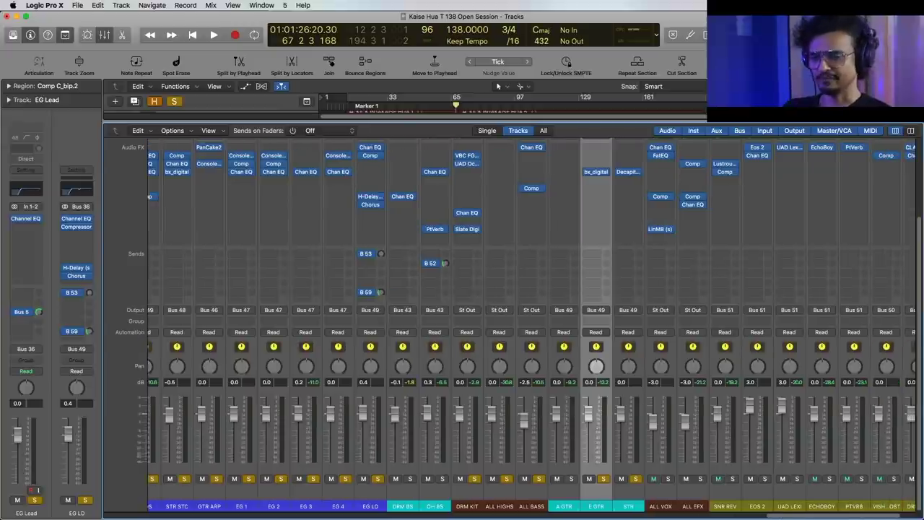
pyautogui.hscroll(1, 774, 514)
pyautogui.hscroll(1, 774, 513)
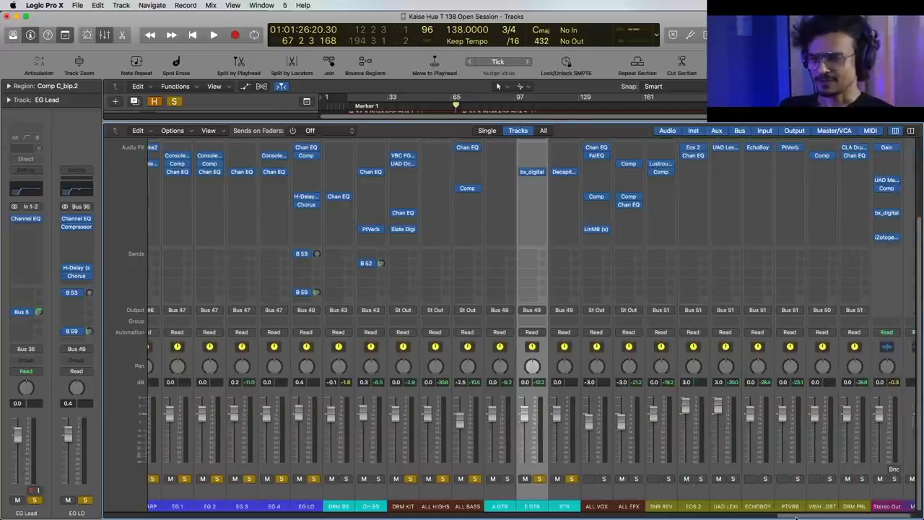
pyautogui.press('x')
# - Select the 11 Harmony 1 L track and place the playhead at bar 43, just before its first region
pyautogui.scroll(-20, 520, 292)
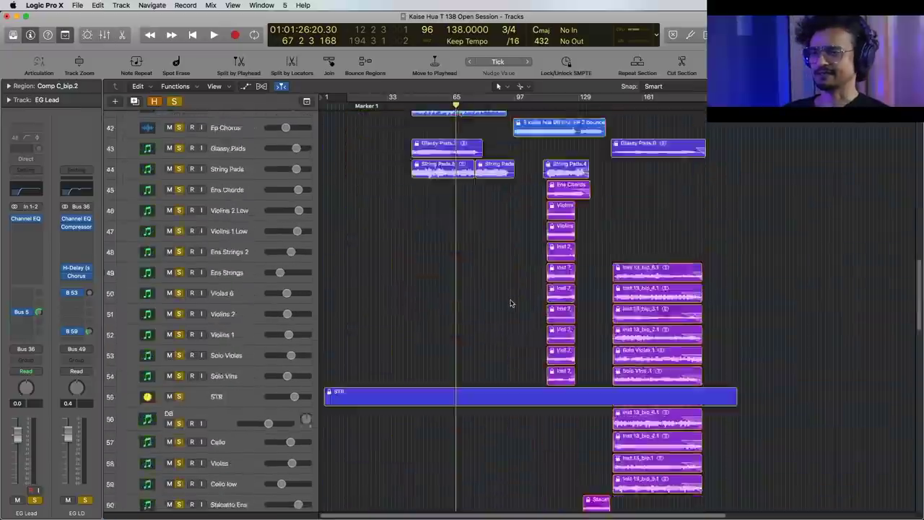
pyautogui.scroll(8, 509, 303)
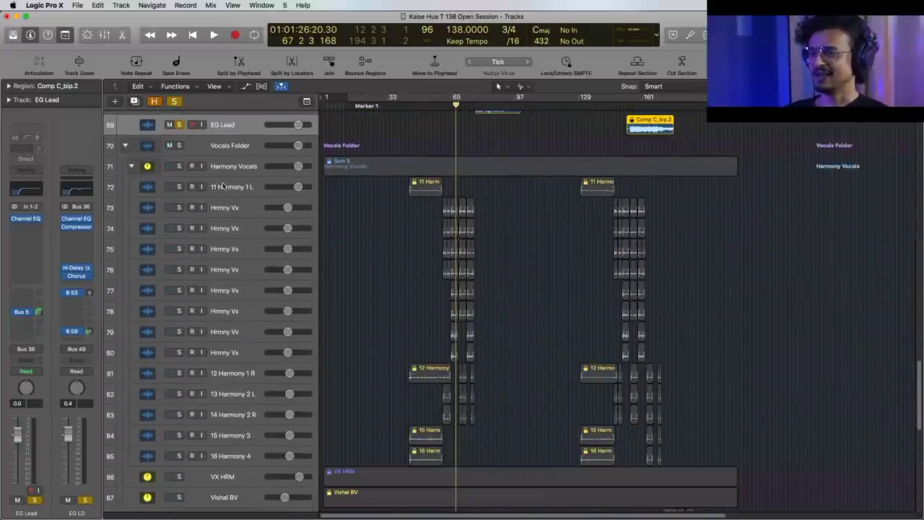
pyautogui.click(231, 187)
pyautogui.click(408, 107)
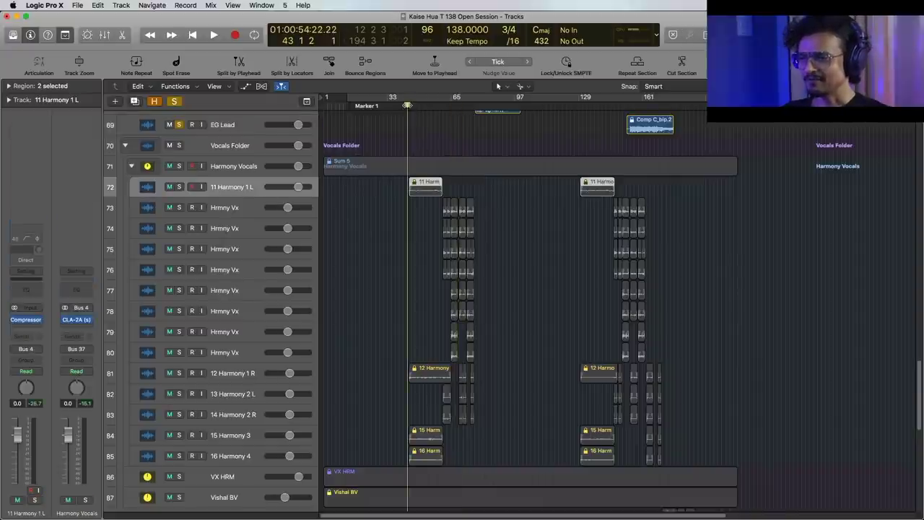
# - Open the CLA-2A compressor on the Harmony Vocals stack and move its window clear of the channel strips
pyautogui.click(238, 168)
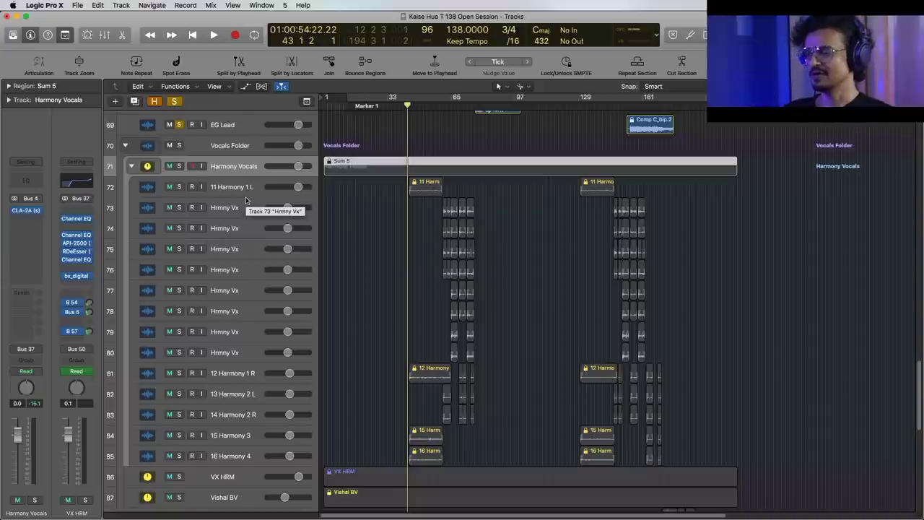
pyautogui.click(246, 191)
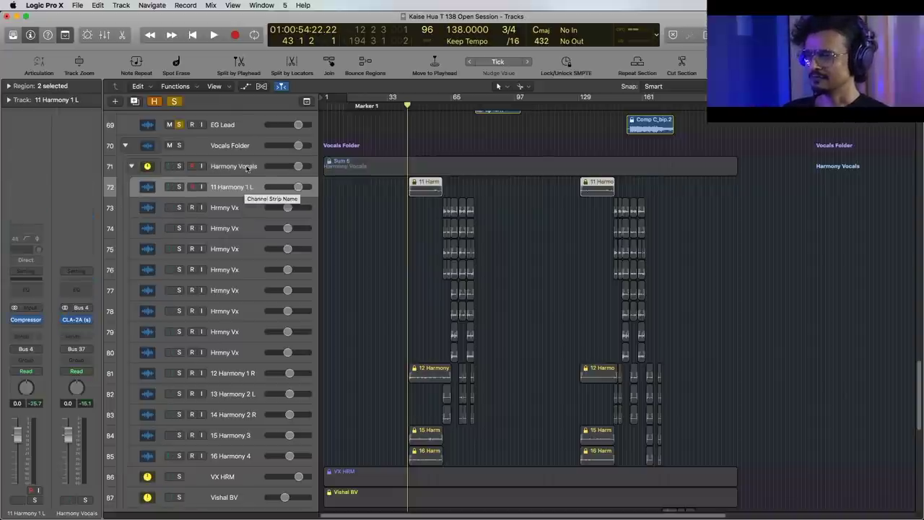
pyautogui.click(248, 168)
pyautogui.click(26, 210)
pyautogui.moveTo(218, 38); pyautogui.dragTo(638, 215)
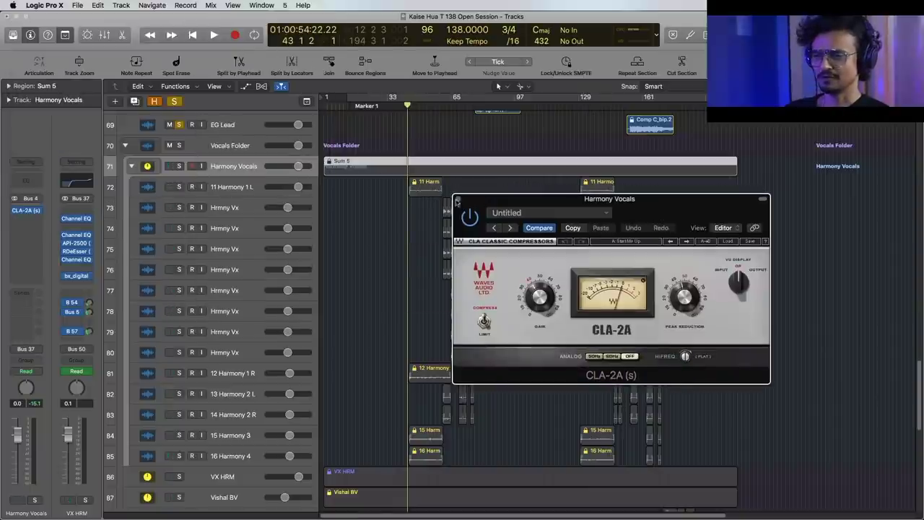
# - Close the CLA-2A, go through the harmony tracks from 11 Harmony 1 L to track 78, and check its Auto-Tune Evo settings
pyautogui.click(458, 199)
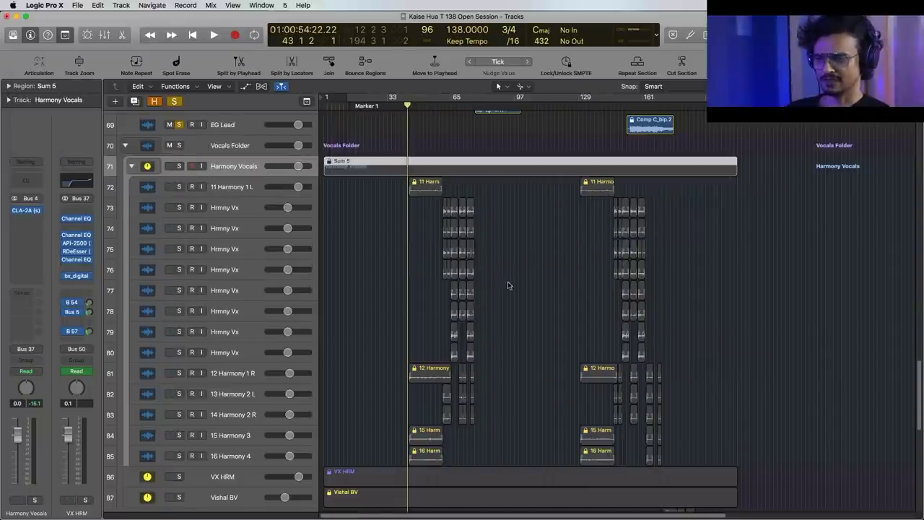
pyautogui.click(247, 191)
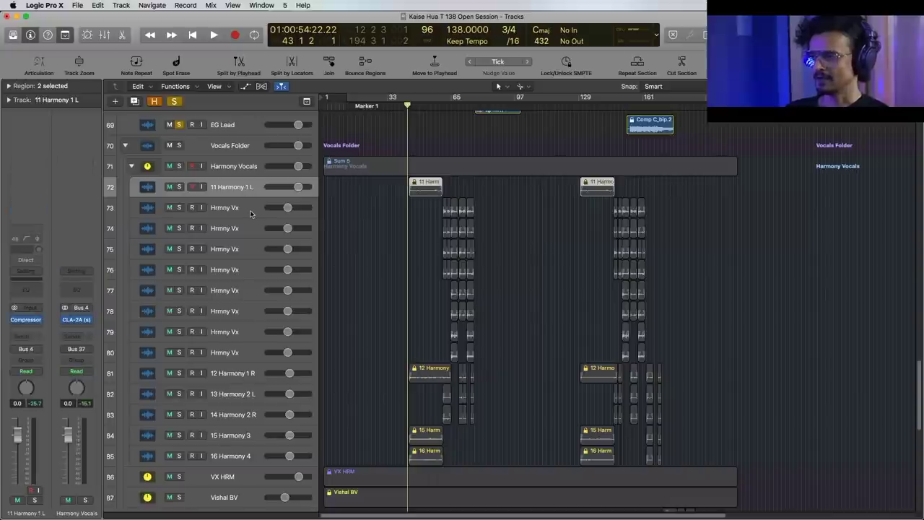
pyautogui.press('Down')
pyautogui.press('Down')
pyautogui.press('Down')
pyautogui.press('Down')
pyautogui.press('Down')
pyautogui.press('Down')
pyautogui.click(25, 319)
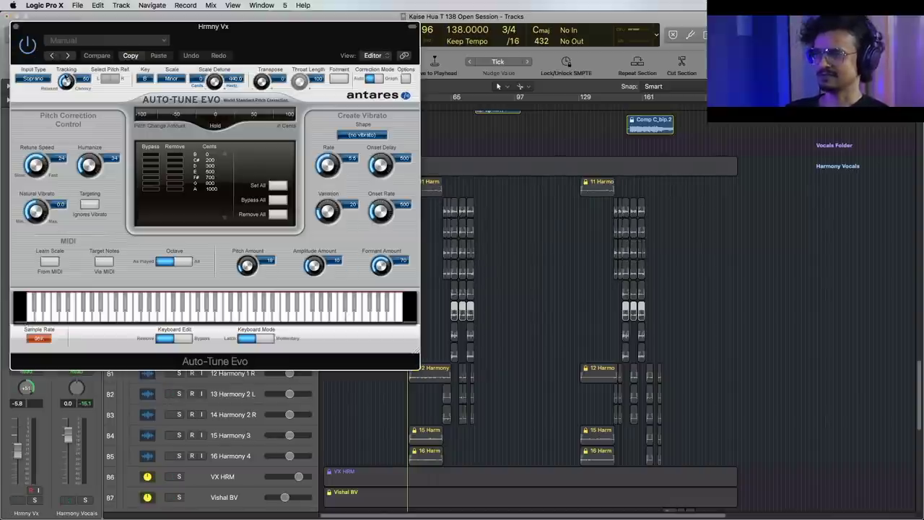
pyautogui.click(16, 28)
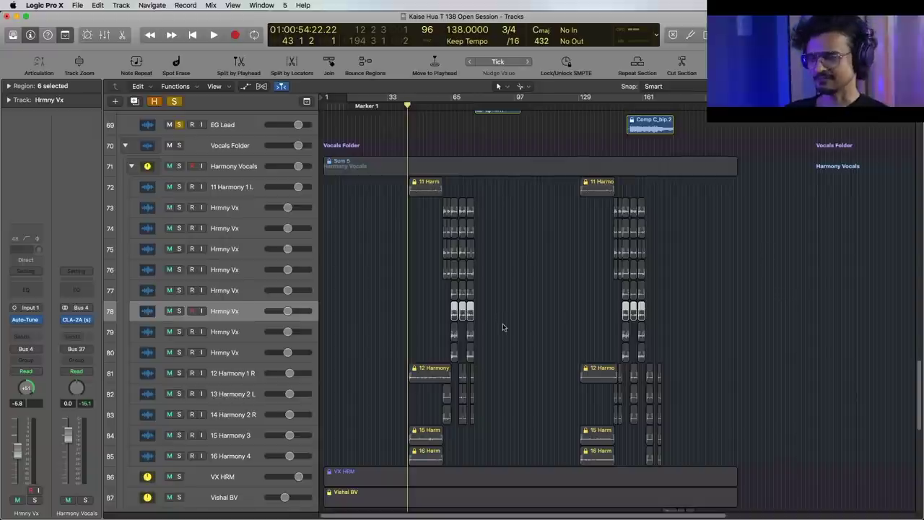
# - Review the channel strips of the remaining harmony tracks from track 79 down through 15 Harmony 3
pyautogui.press('Down')
pyautogui.press('Down')
pyautogui.press('Down')
pyautogui.press('Down')
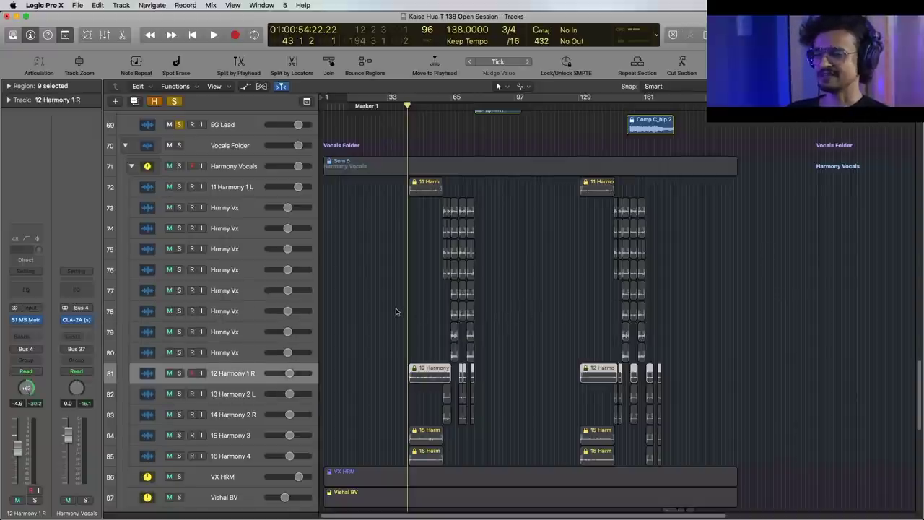
pyautogui.press('Down')
pyautogui.press('Down')
pyautogui.press('Down')
pyautogui.press('Up')
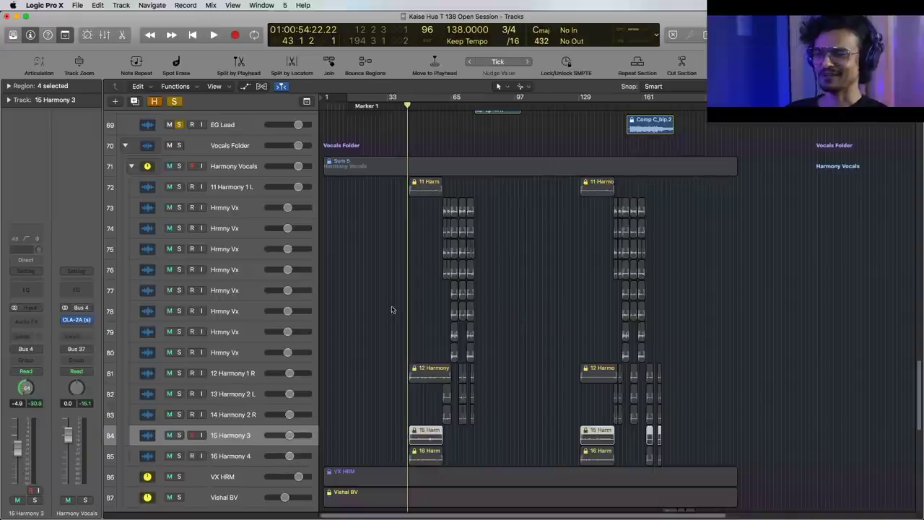
# - Go back to the first Hrmny Vx track and review the Hrmny Vx channel strips down to track 79
pyautogui.click(252, 208)
pyautogui.scroll(-1, 353, 241)
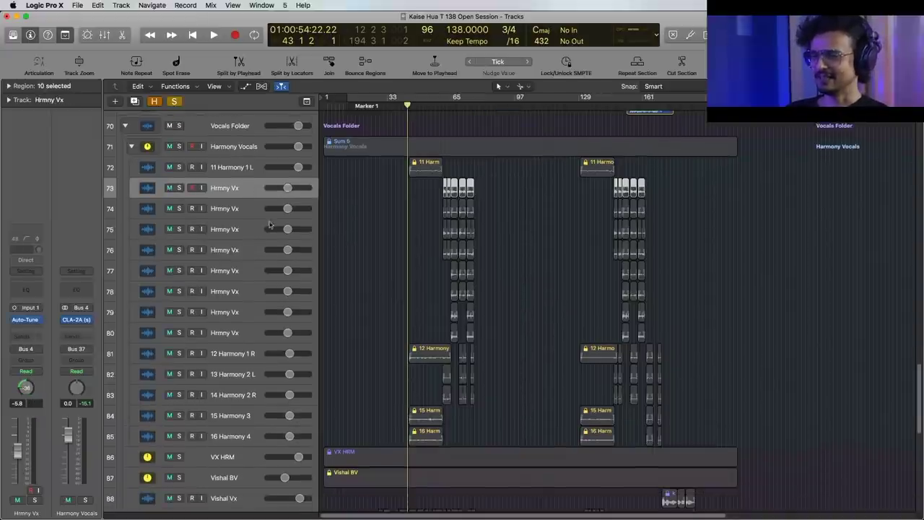
pyautogui.press('Down')
pyautogui.press('Down')
pyautogui.press('Down')
pyautogui.press('Down')
pyautogui.press('Down')
pyautogui.press('Down')
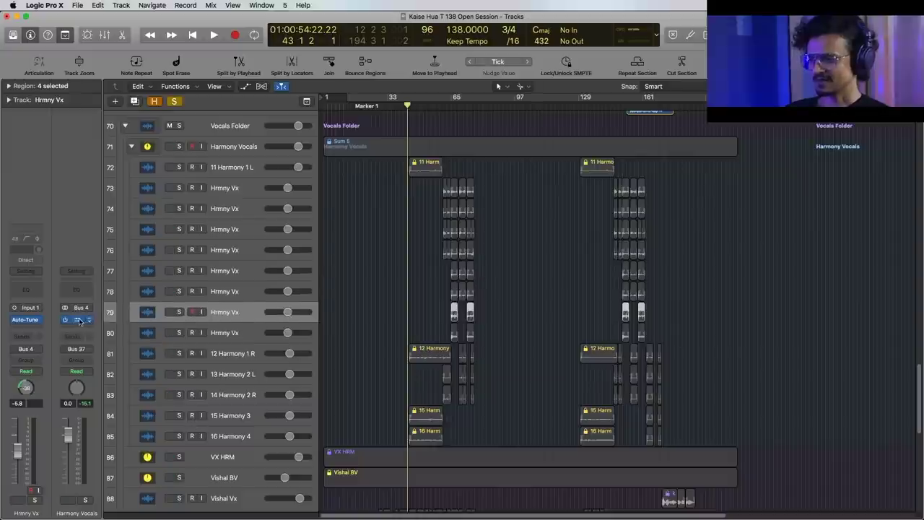
# - Recheck the CLA-2A compressor on the Harmony Vocals stack, select that stack, and close the compressor
pyautogui.click(76, 321)
pyautogui.moveTo(694, 207); pyautogui.dragTo(826, 195)
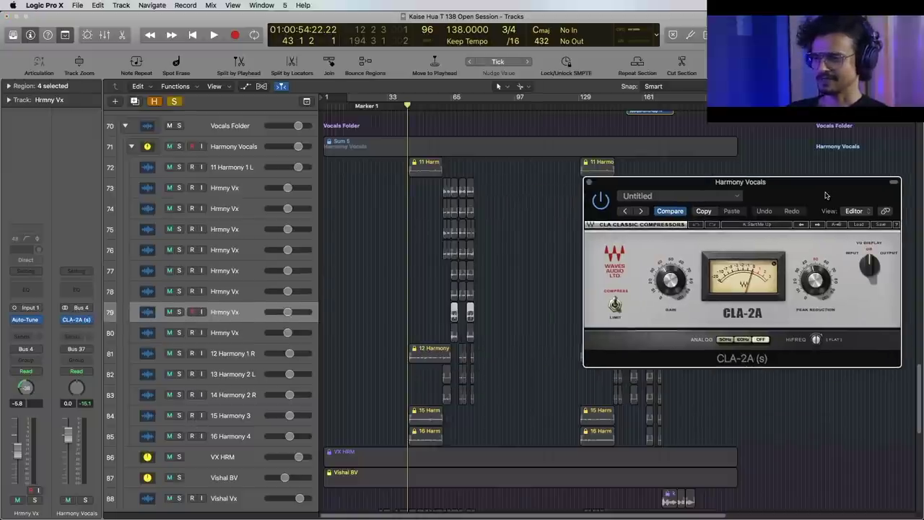
pyautogui.click(242, 148)
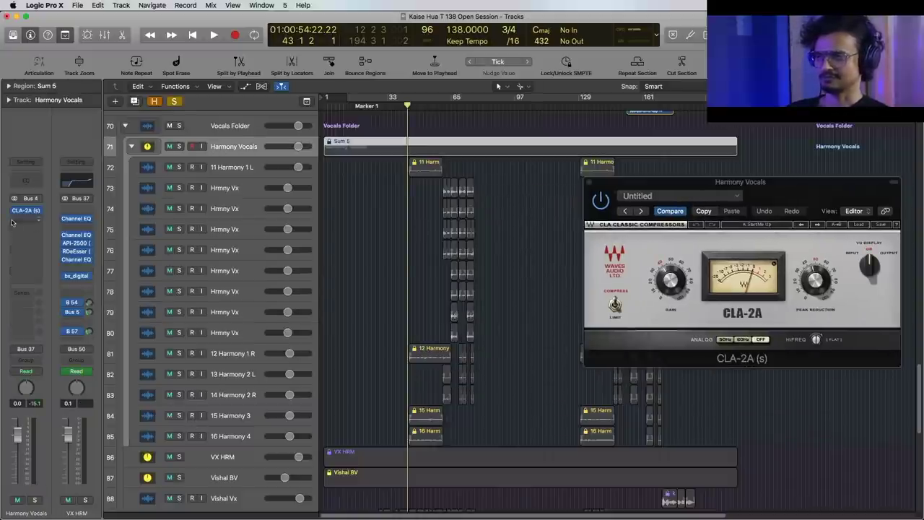
pyautogui.click(589, 183)
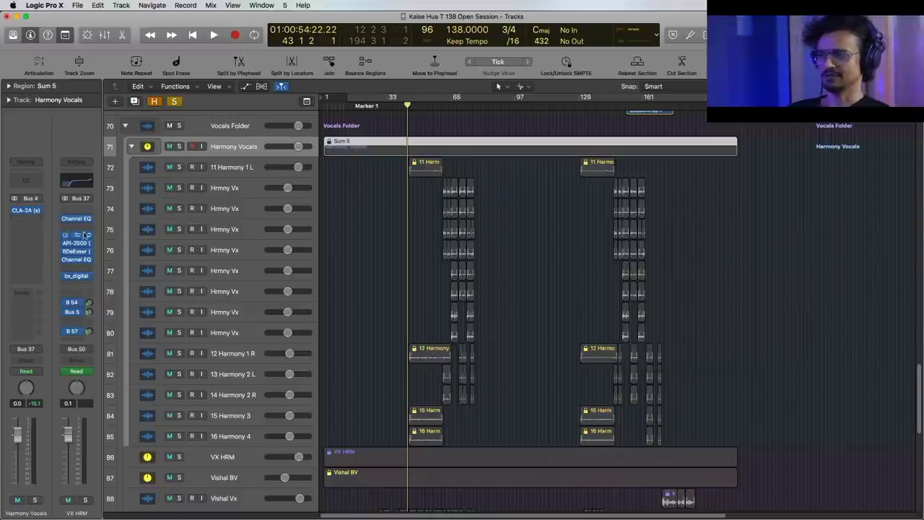
# - Solo all the harmony tracks from 11 Harmony 1 L to 16 Harmony 4 and select the VX HRM bus
pyautogui.moveTo(180, 167); pyautogui.dragTo(186, 432)
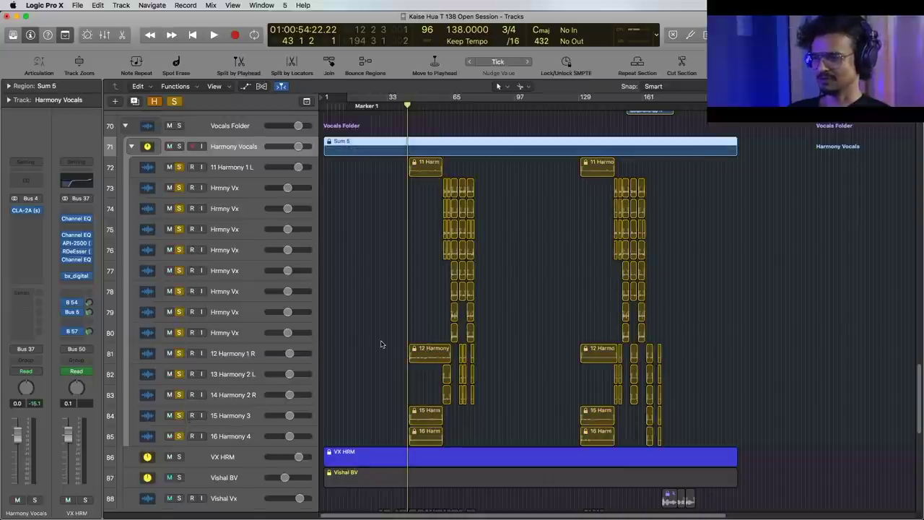
pyautogui.scroll(-2, 381, 344)
pyautogui.click(230, 428)
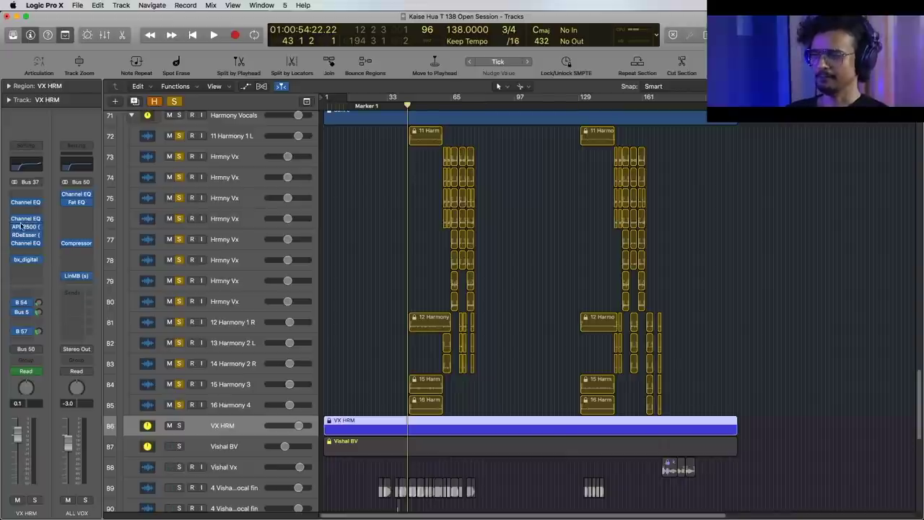
# - Play the soloed harmonies from bar 43, add the backing vocal bus on track 87 to the solo, and stop playback
pyautogui.press('space')
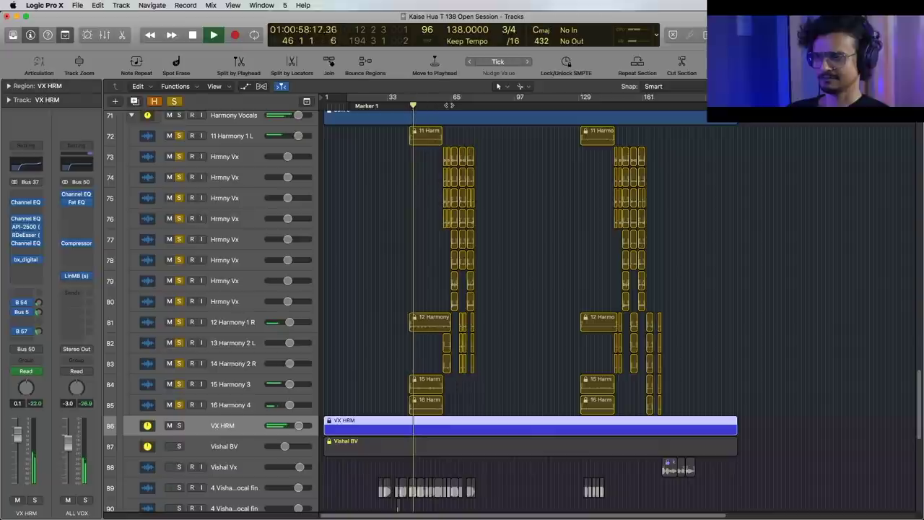
pyautogui.click(171, 446)
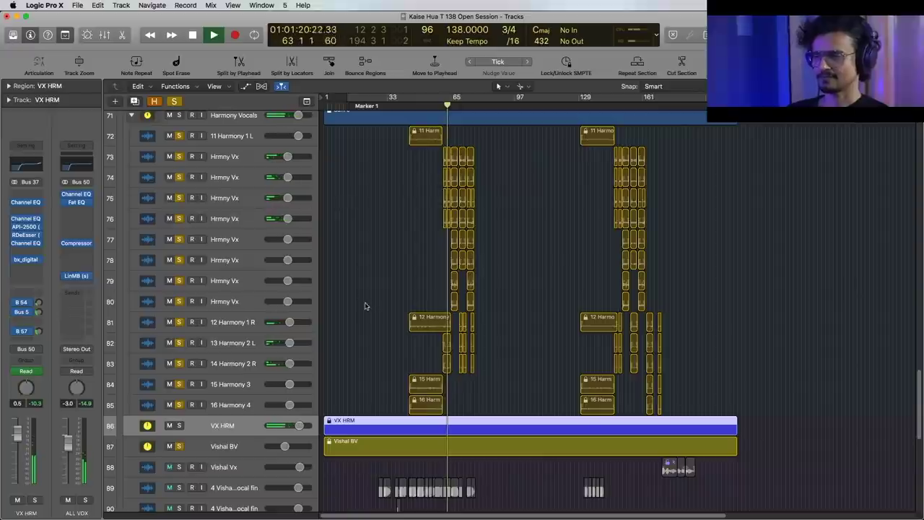
pyautogui.press('space')
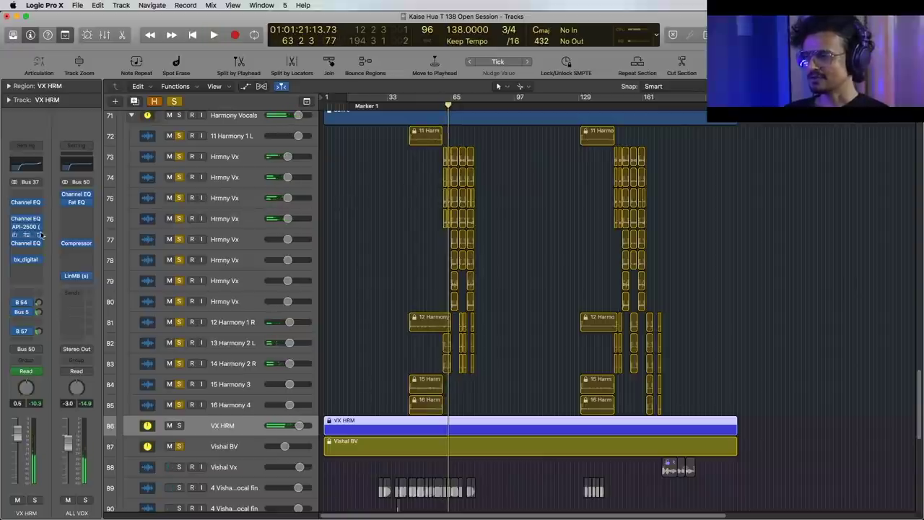
# - Examine the band settings of the first Channel EQ on the VX HRM bus and close it
pyautogui.click(27, 202)
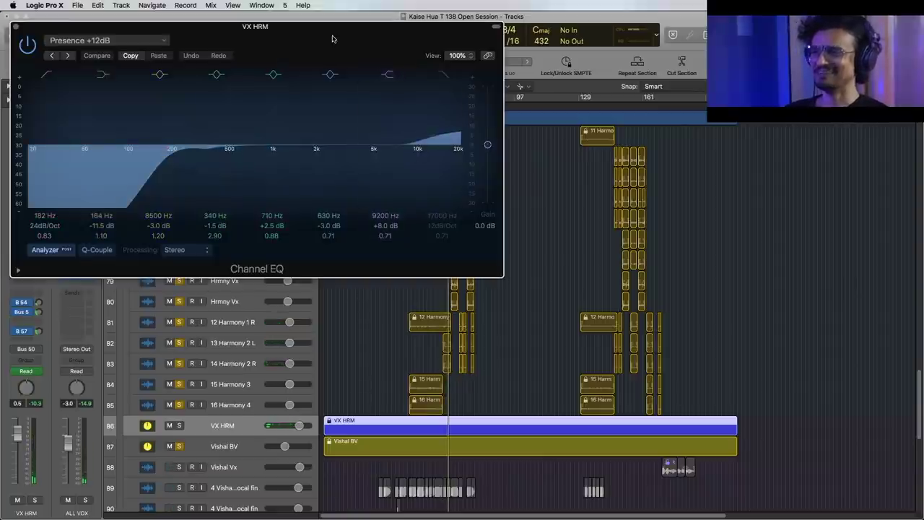
pyautogui.moveTo(331, 39); pyautogui.dragTo(640, 111)
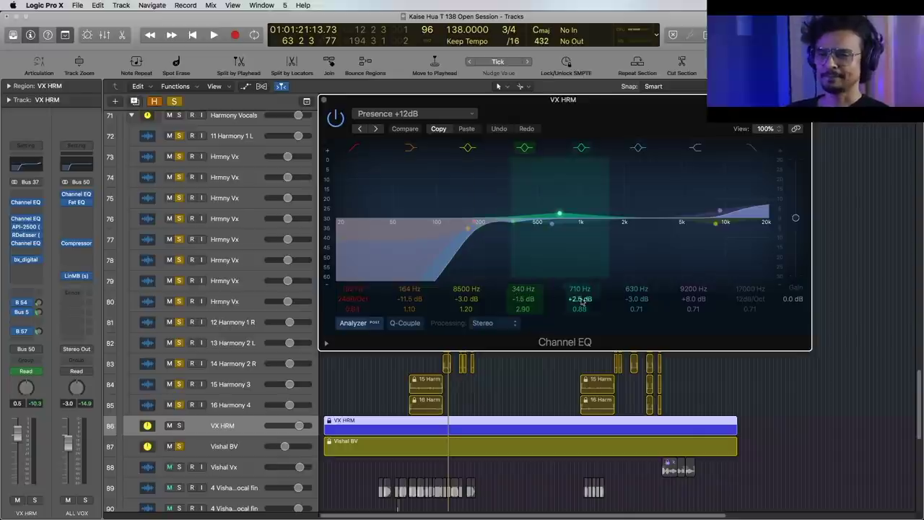
pyautogui.moveTo(575, 297); pyautogui.dragTo(579, 304)
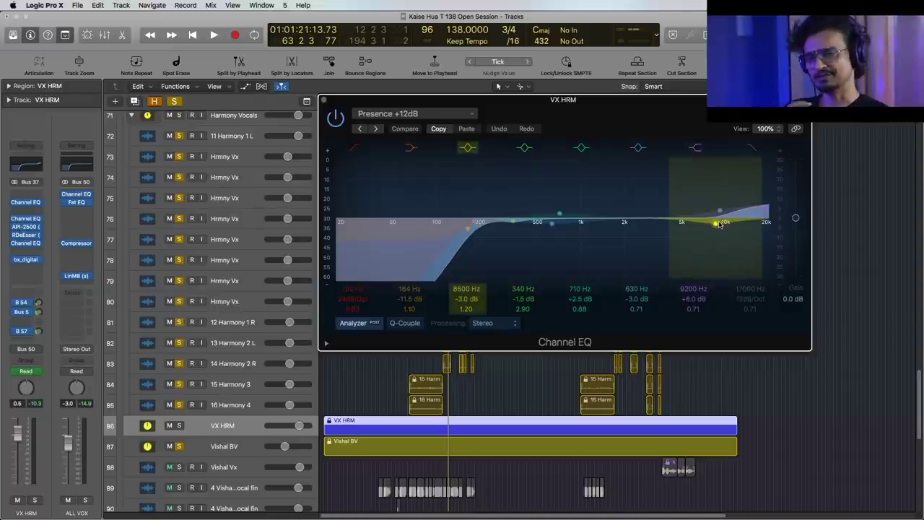
pyautogui.click(321, 100)
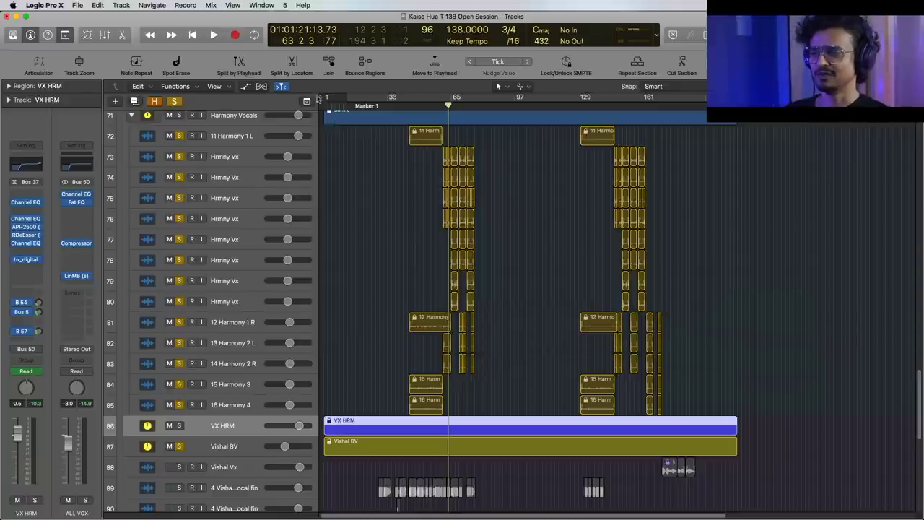
# - Examine the high-shelf boost in the second Channel EQ on the VX HRM bus and close it
pyautogui.click(27, 219)
pyautogui.moveTo(289, 19); pyautogui.dragTo(486, 93)
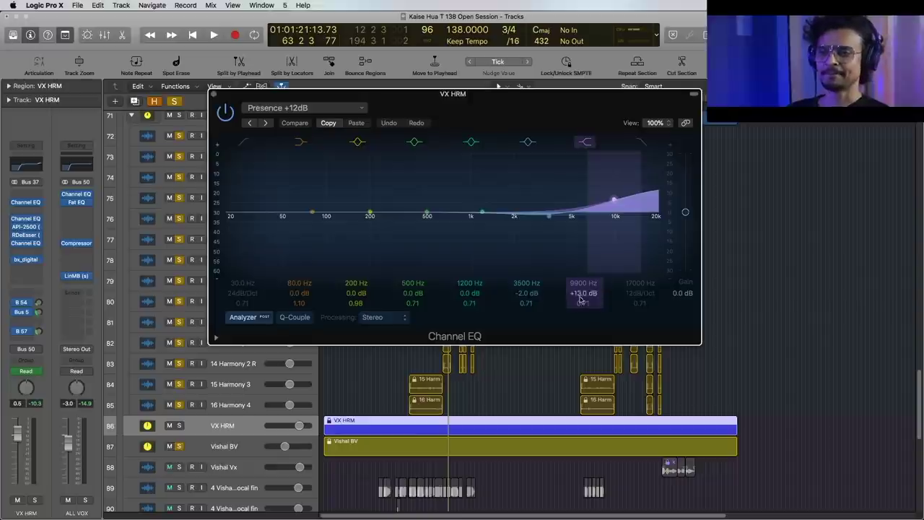
pyautogui.click(214, 95)
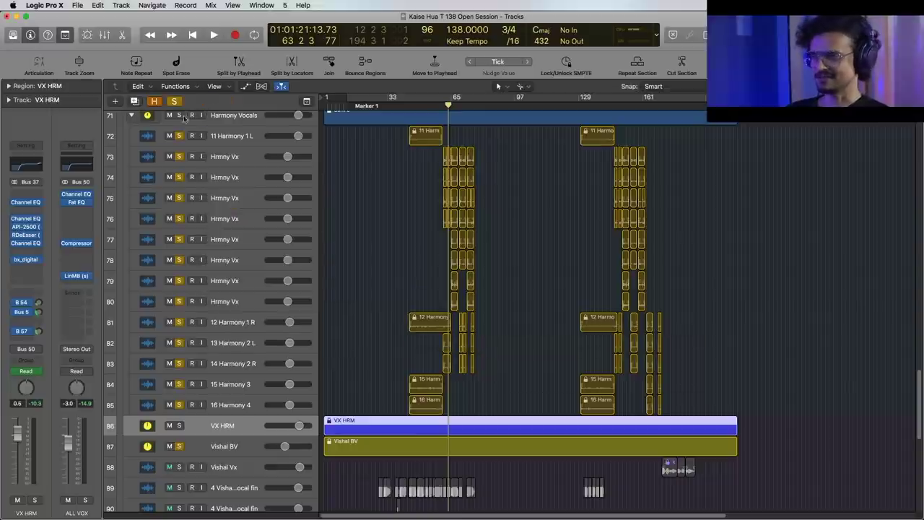
# - Open the API-2500 compressor on the VX HRM bus, watch it during playback of the harmonies, and close it
pyautogui.click(28, 226)
pyautogui.moveTo(213, 29); pyautogui.dragTo(607, 166)
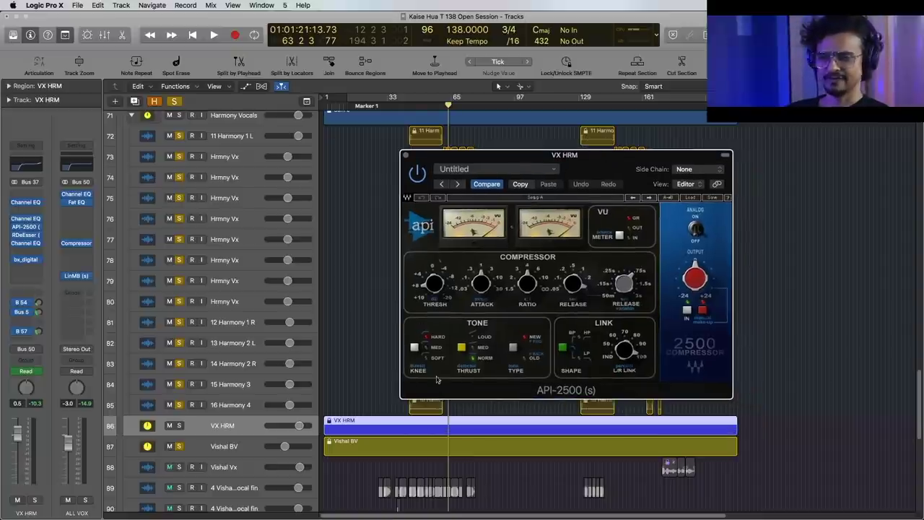
pyautogui.press('space')
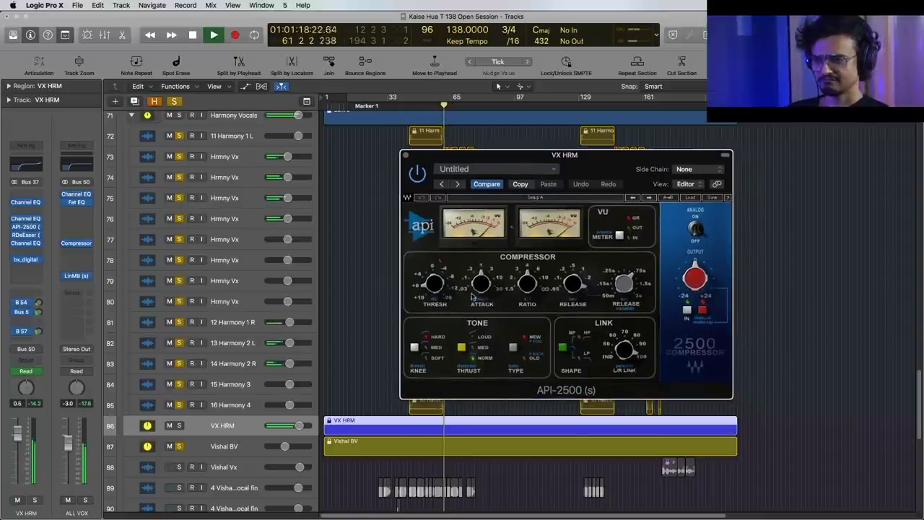
pyautogui.click(406, 154)
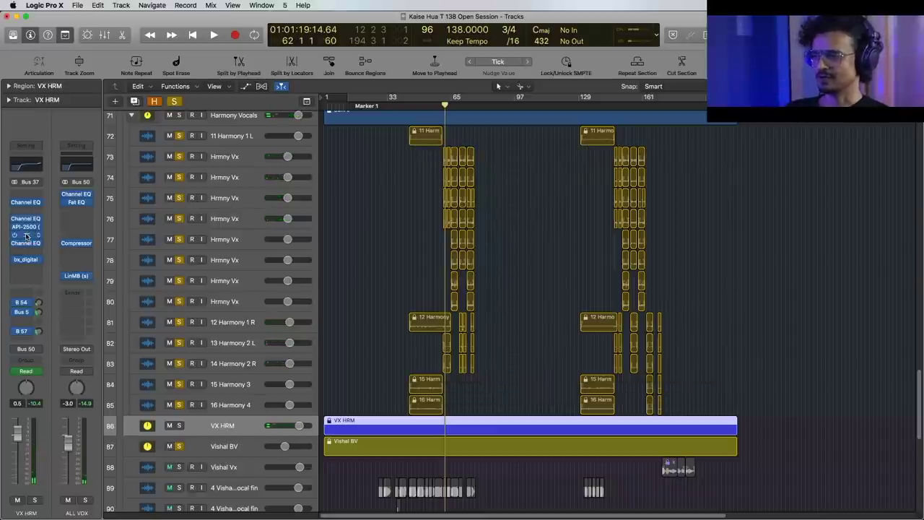
# - Examine the RDeEsser and the third Channel EQ on the VX HRM bus and close both
pyautogui.click(26, 235)
pyautogui.moveTo(182, 25); pyautogui.dragTo(553, 192)
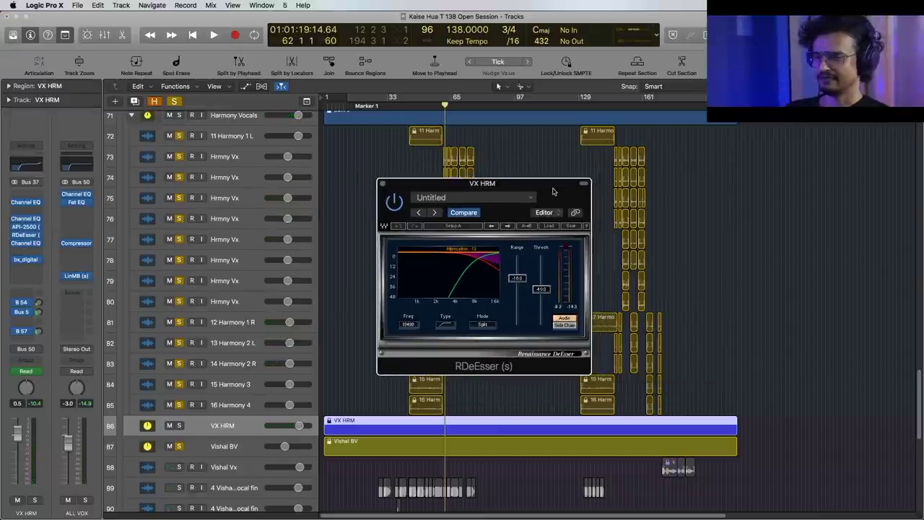
pyautogui.click(26, 242)
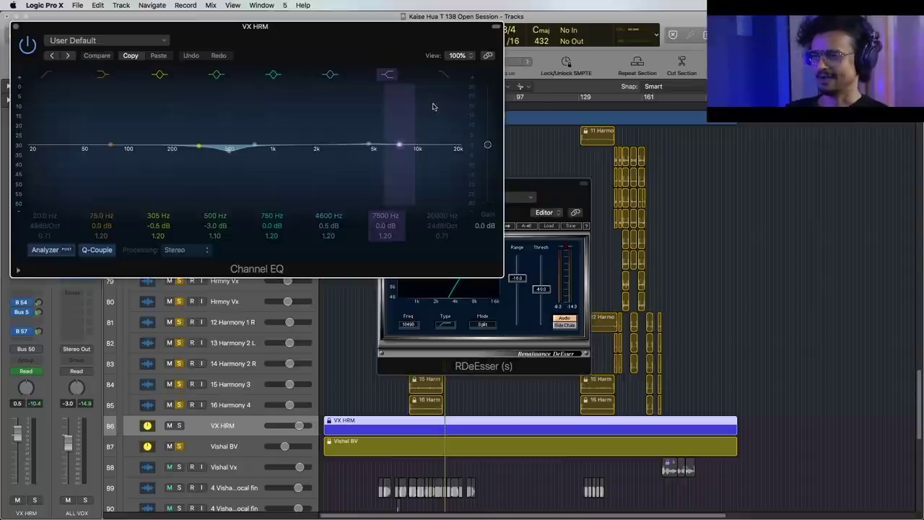
pyautogui.moveTo(373, 55); pyautogui.dragTo(575, 183)
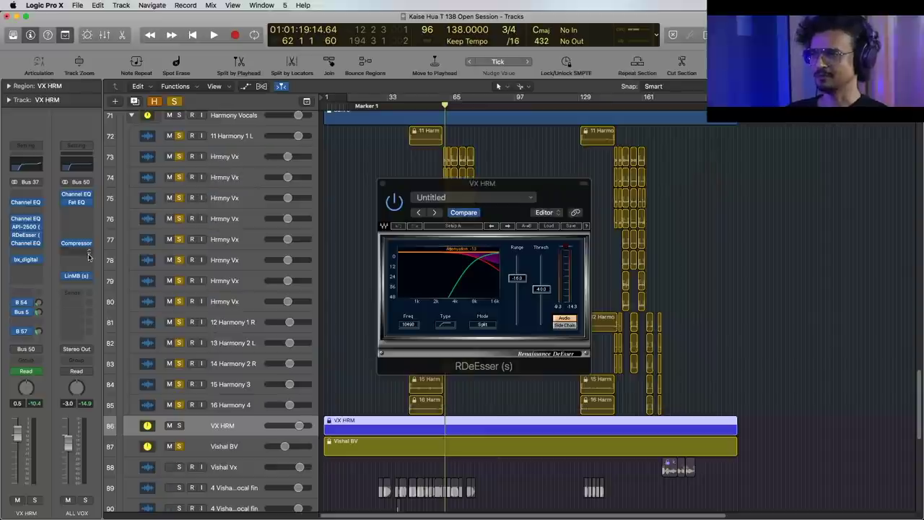
pyautogui.click(383, 183)
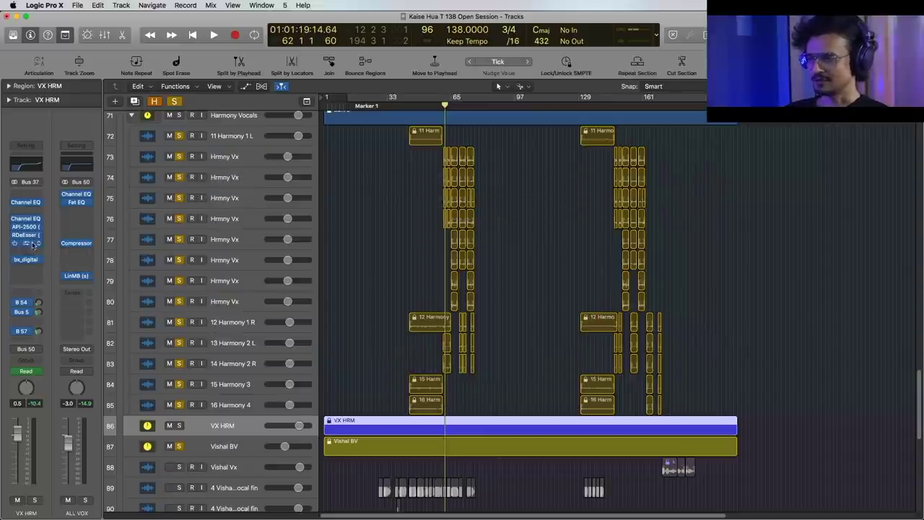
# - Examine the stereo width setting in the bx_digital V2 equalizer on the VX HRM bus and close the plug-in
pyautogui.click(28, 260)
pyautogui.moveTo(336, 53); pyautogui.dragTo(570, 116)
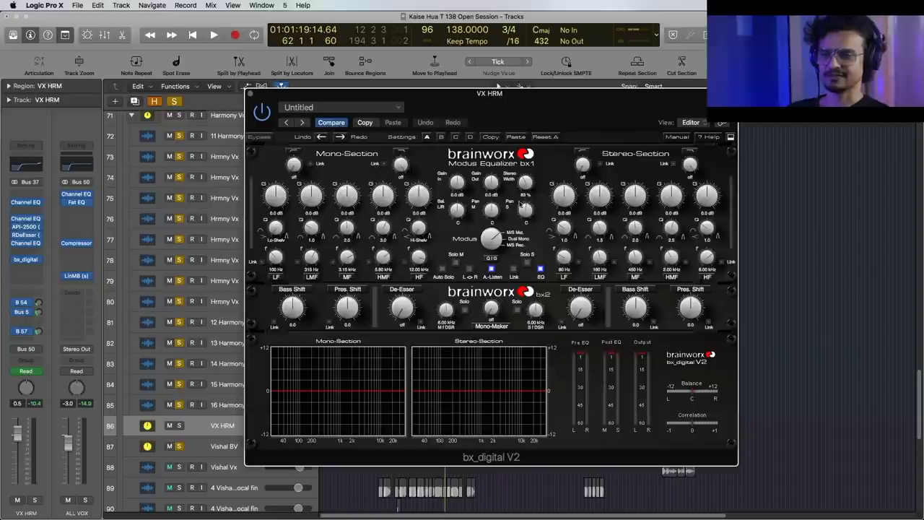
pyautogui.click(525, 195)
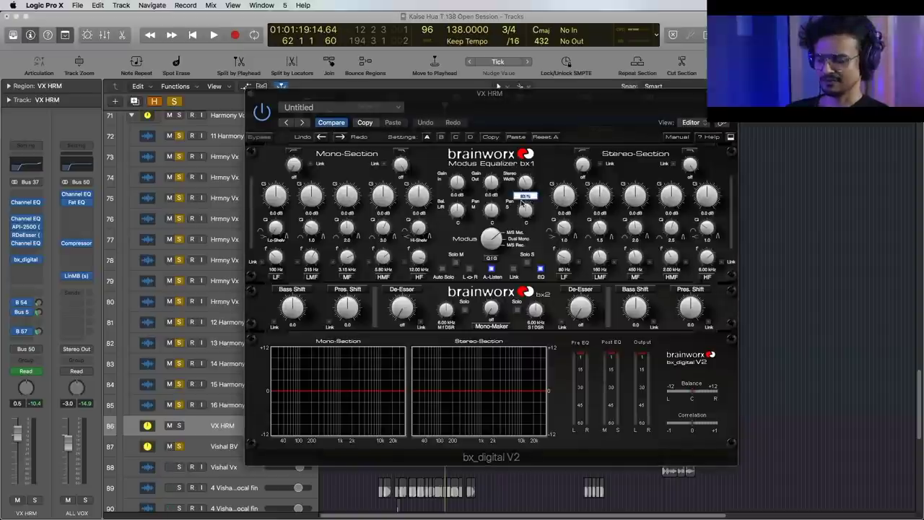
pyautogui.press('Return')
pyautogui.click(344, 125)
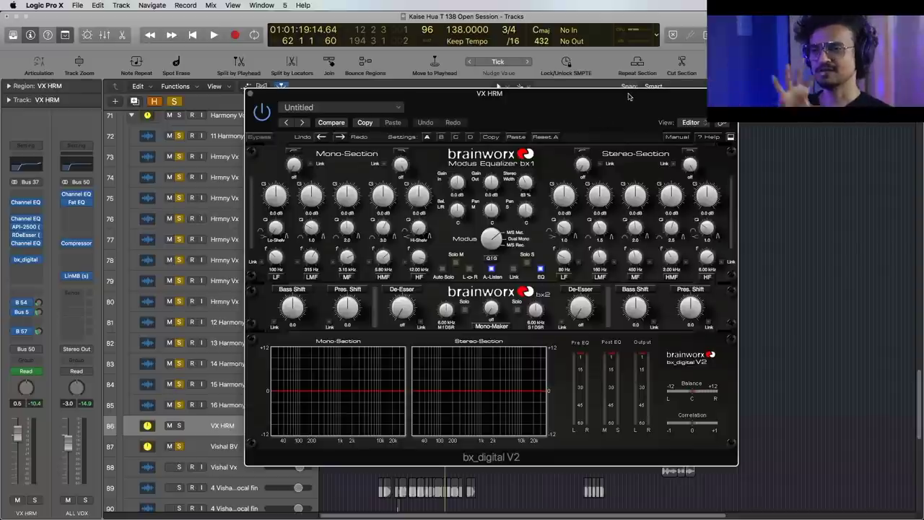
pyautogui.moveTo(621, 95); pyautogui.dragTo(645, 108)
pyautogui.click(276, 109)
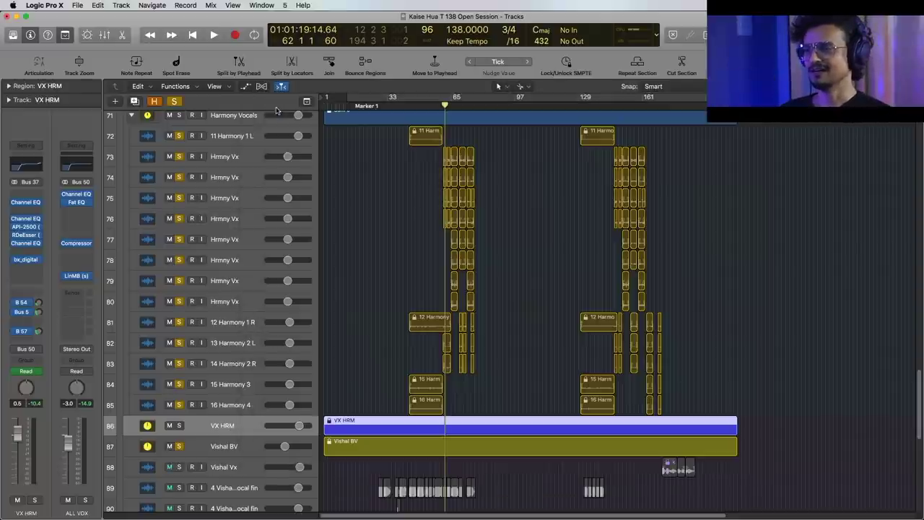
# - Check the Bus 54 send on the VX HRM bus and open the UAD Lexicon 480L reverb on its UAD LEXI return
pyautogui.click(25, 303)
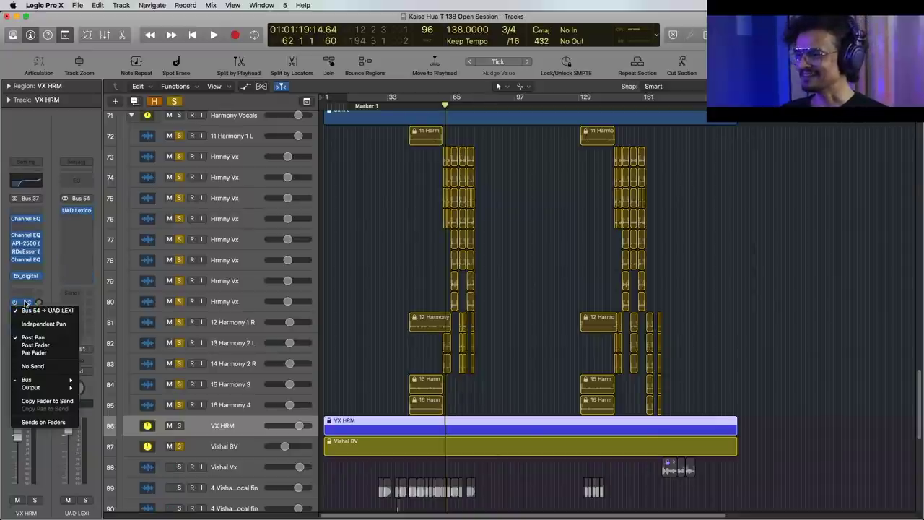
pyautogui.click(386, 263)
pyautogui.click(77, 210)
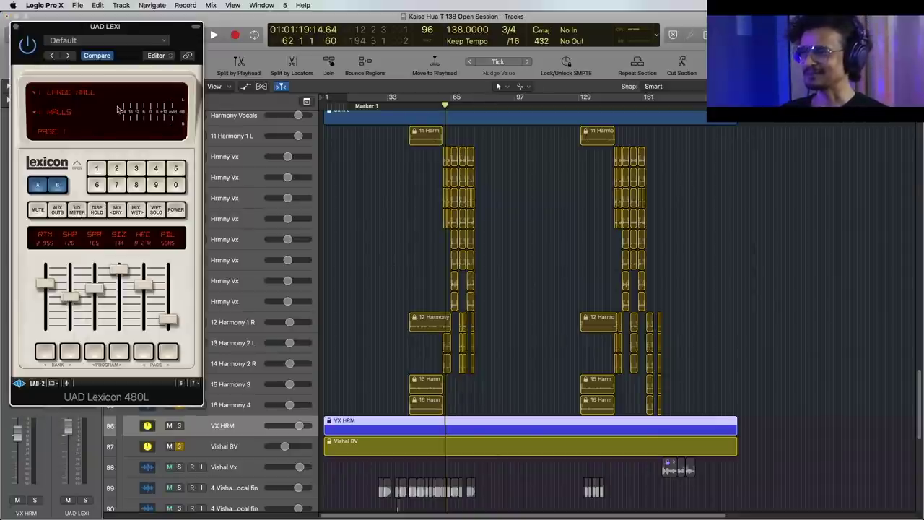
# - Examine the Large Hall settings in the UAD Lexicon 480L reverb and close the plug-in
pyautogui.moveTo(184, 43); pyautogui.dragTo(596, 84)
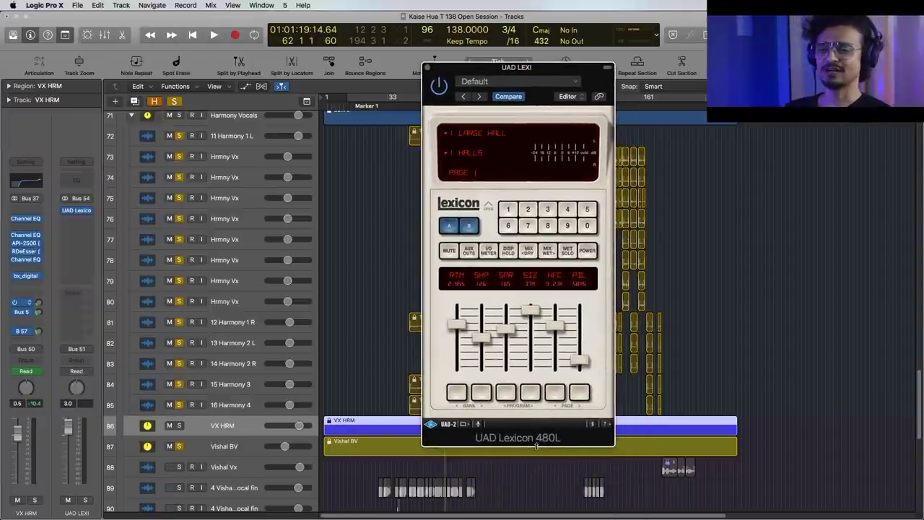
pyautogui.moveTo(546, 73); pyautogui.dragTo(612, 81)
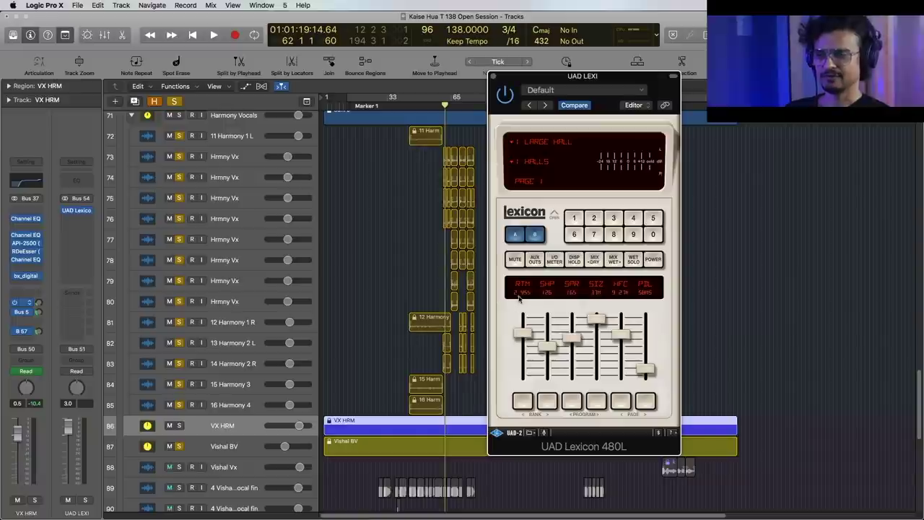
pyautogui.click(493, 77)
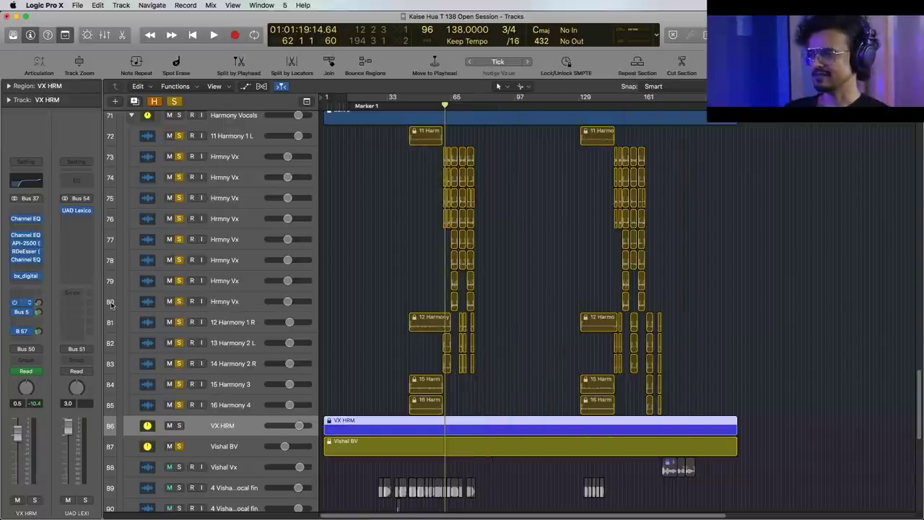
# - Check the Bus 5 send on the VX HRM bus, examine the LexPlate reverb on its Aux 3 return, and close the plug-in
pyautogui.click(23, 313)
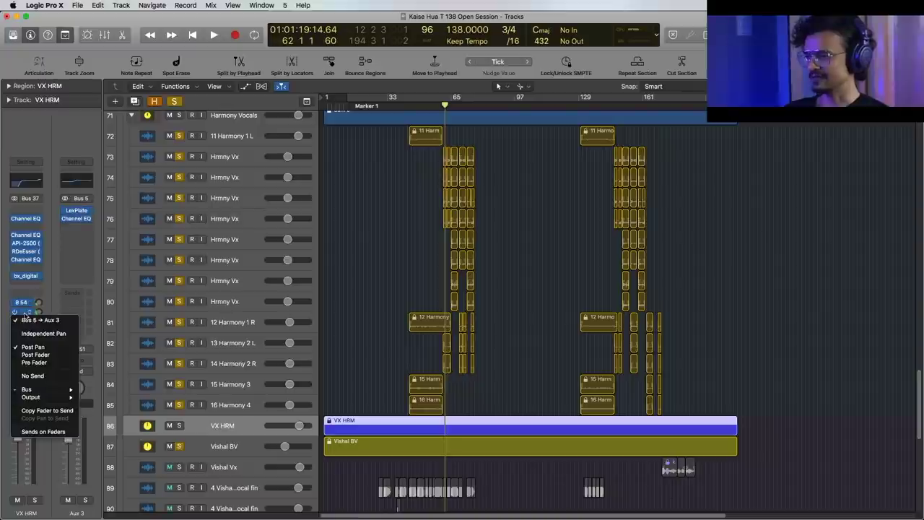
pyautogui.click(77, 214)
pyautogui.click(77, 214)
pyautogui.moveTo(527, 180); pyautogui.dragTo(581, 171)
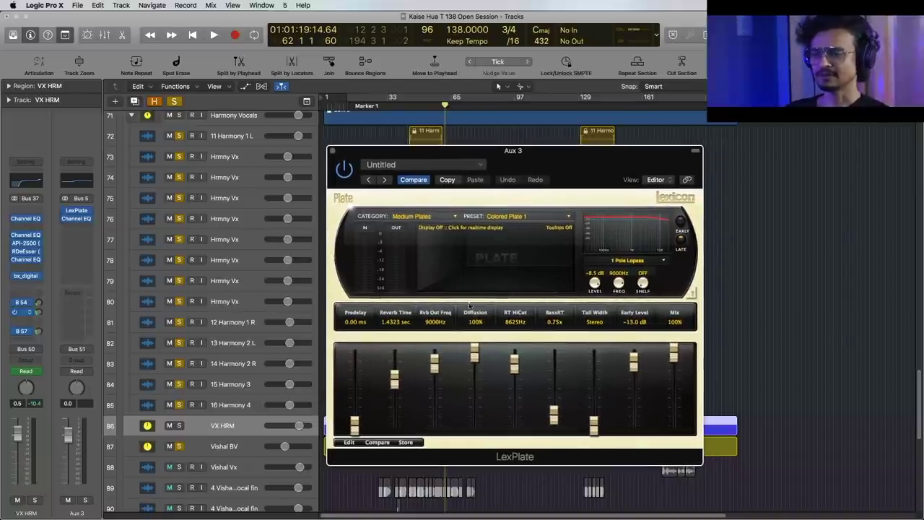
pyautogui.click(332, 150)
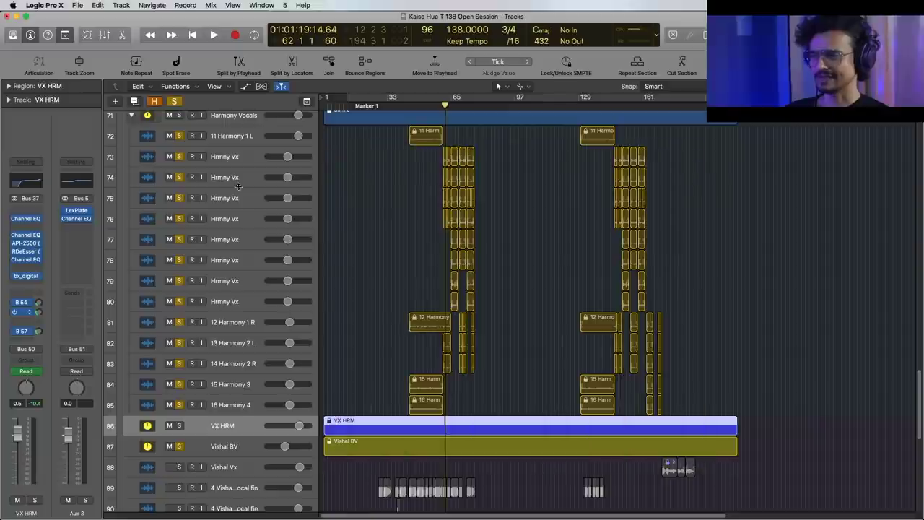
# - Check the Bus 57 send on the VX HRM bus, examine the PlatinumVerb reverb on its PTVRB return, and close the plug-in
pyautogui.click(21, 330)
pyautogui.click(75, 211)
pyautogui.click(74, 211)
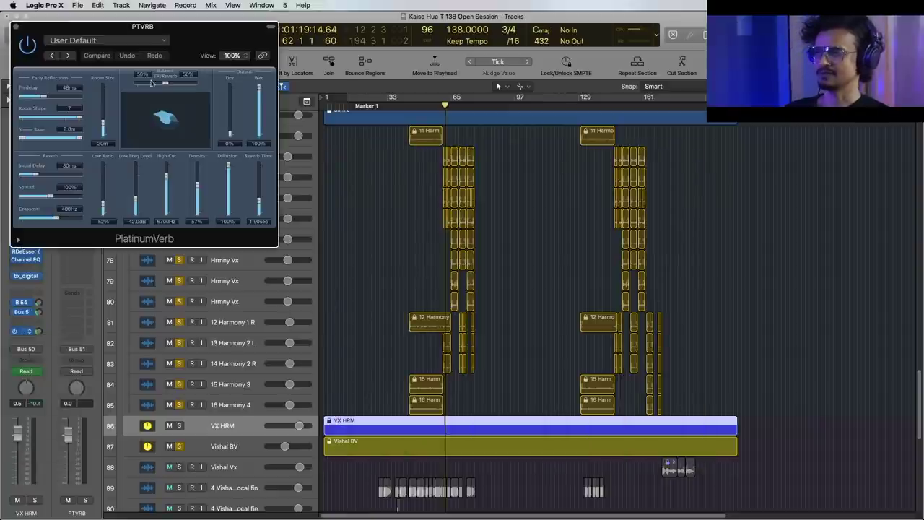
pyautogui.moveTo(221, 36); pyautogui.dragTo(556, 182)
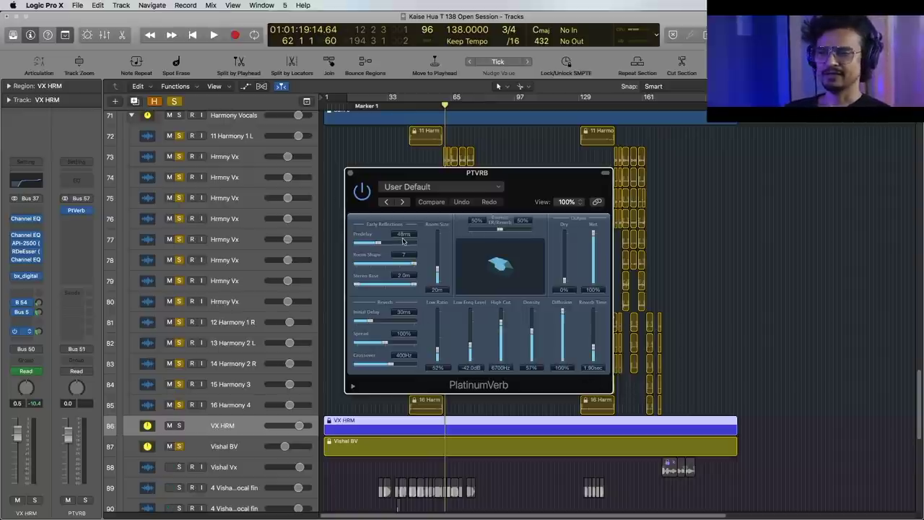
pyautogui.click(350, 174)
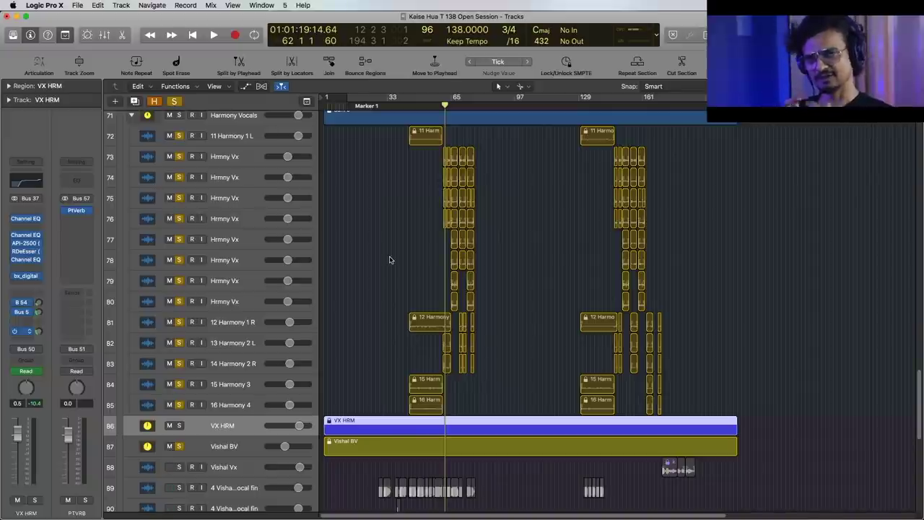
# - Play the soloed harmony vocals with their reverb sends and stop playback around bar 70
pyautogui.press('space')
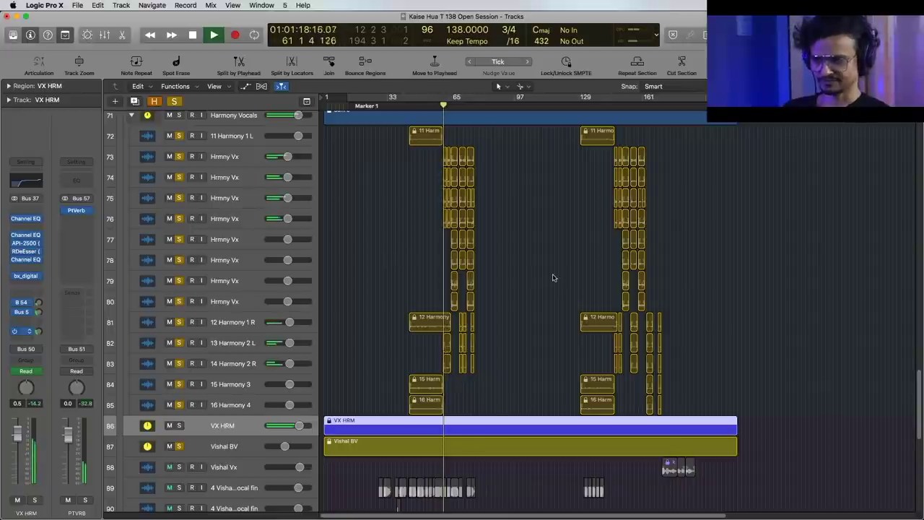
pyautogui.scroll(-1, 553, 278)
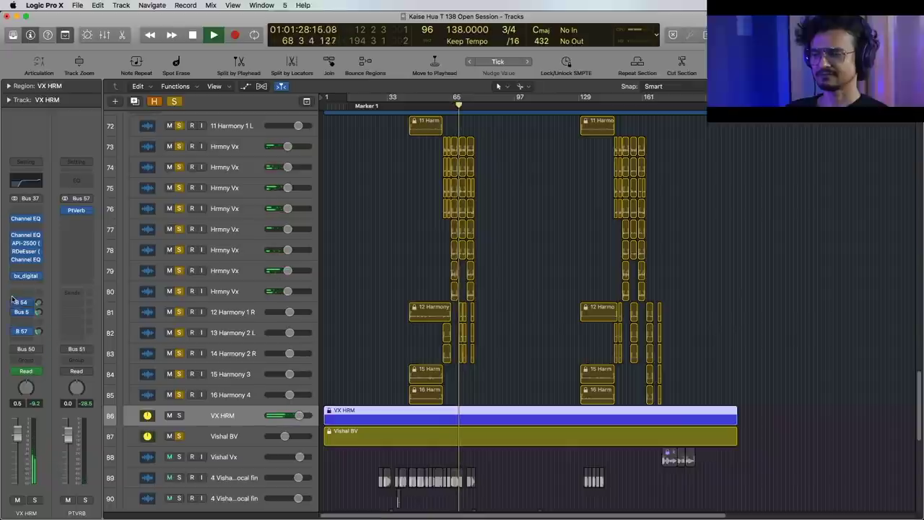
pyautogui.press('space')
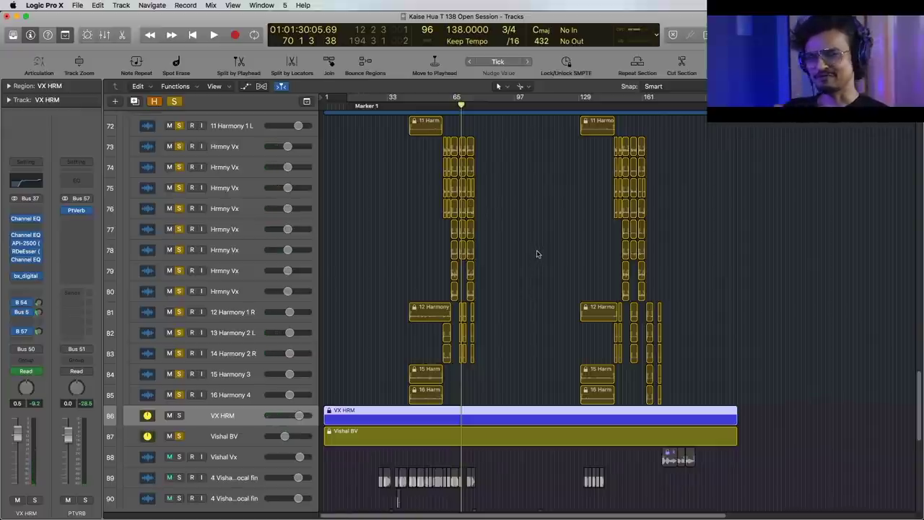
# - Turn off the harmony solos and play the full mix from bar 24 with the lead vocal tracks in view
pyautogui.scroll(-5, 540, 258)
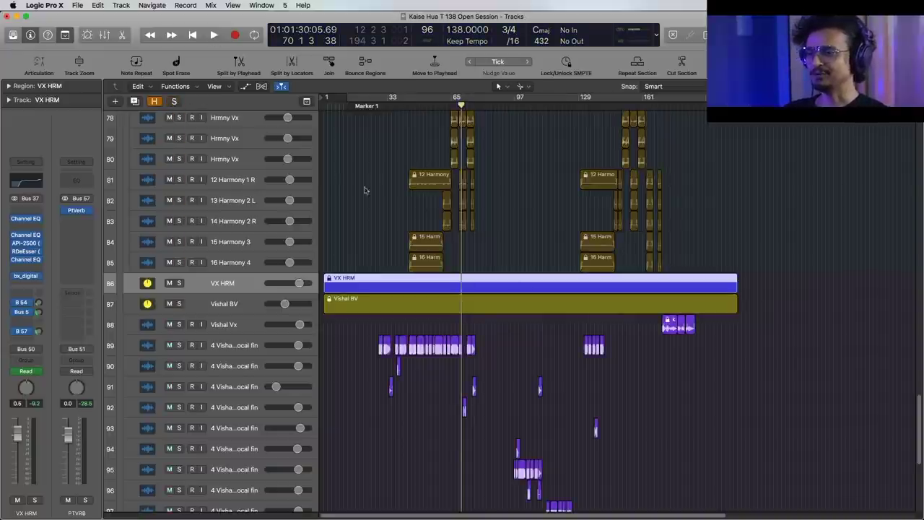
pyautogui.scroll(-4, 364, 190)
pyautogui.click(381, 106)
pyautogui.click(369, 106)
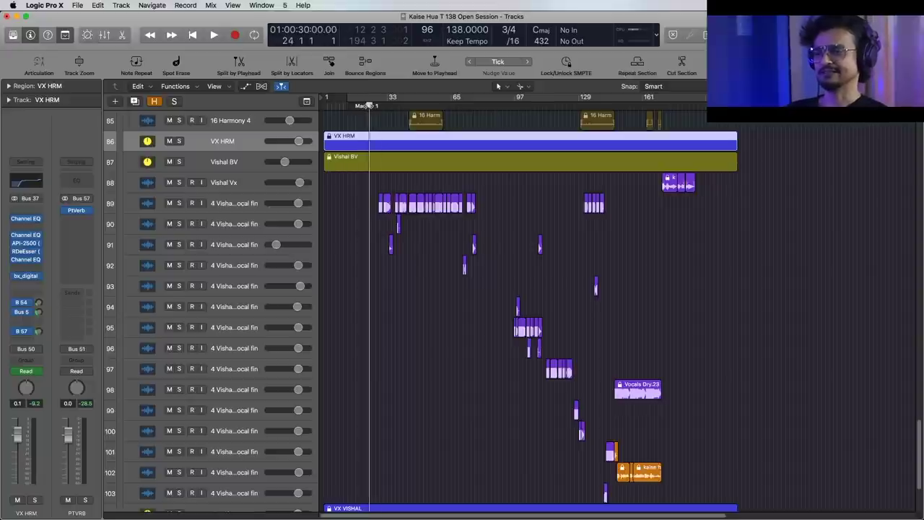
pyautogui.press('space')
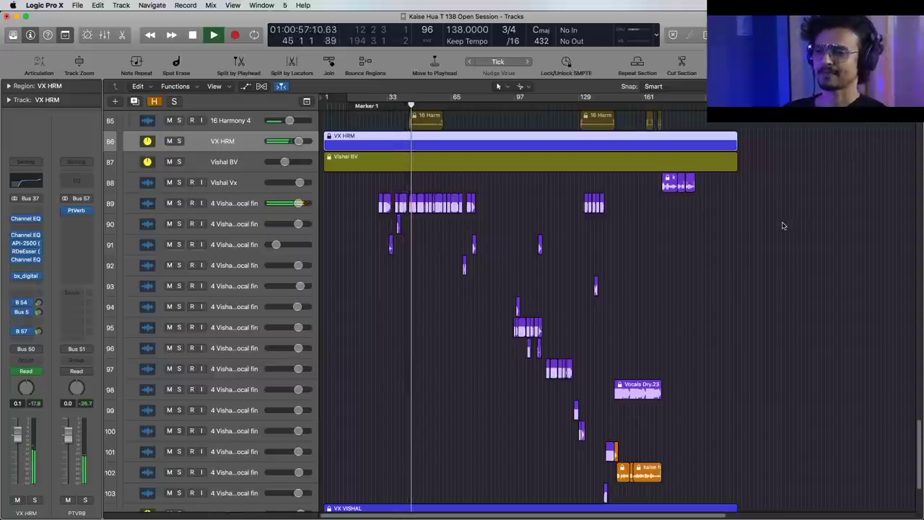
# - Select lead vocal track 89, inspect the vocal and bus channels in the mixer during playback, and stop with the regions deselected
pyautogui.scroll(-2, 782, 226)
pyautogui.click(244, 183)
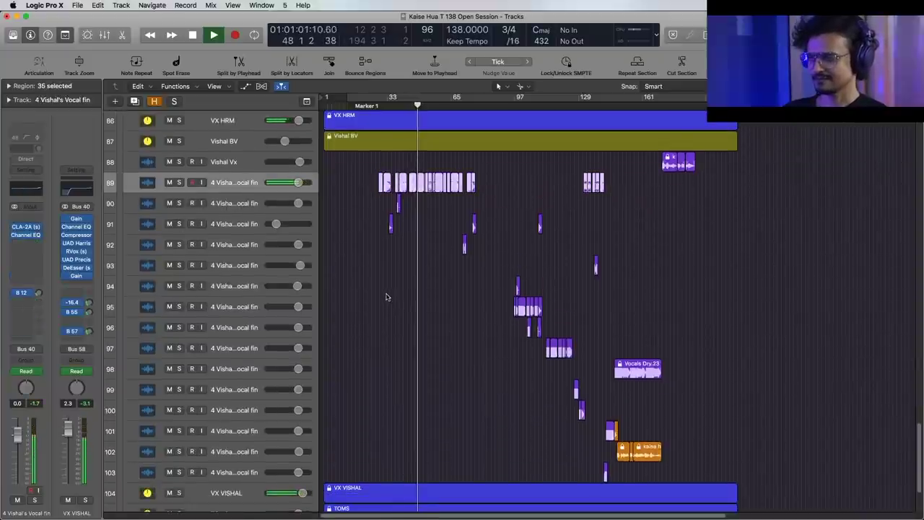
pyautogui.click(105, 35)
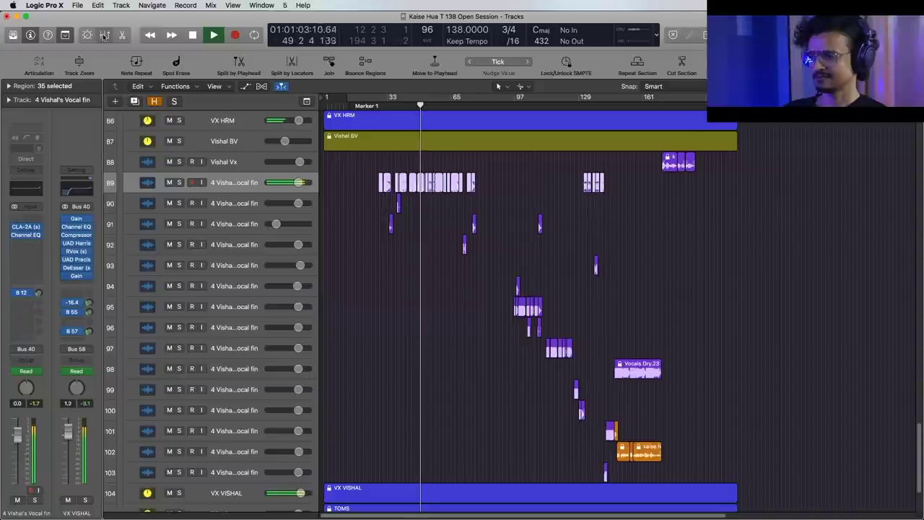
pyautogui.moveTo(583, 511); pyautogui.dragTo(814, 516)
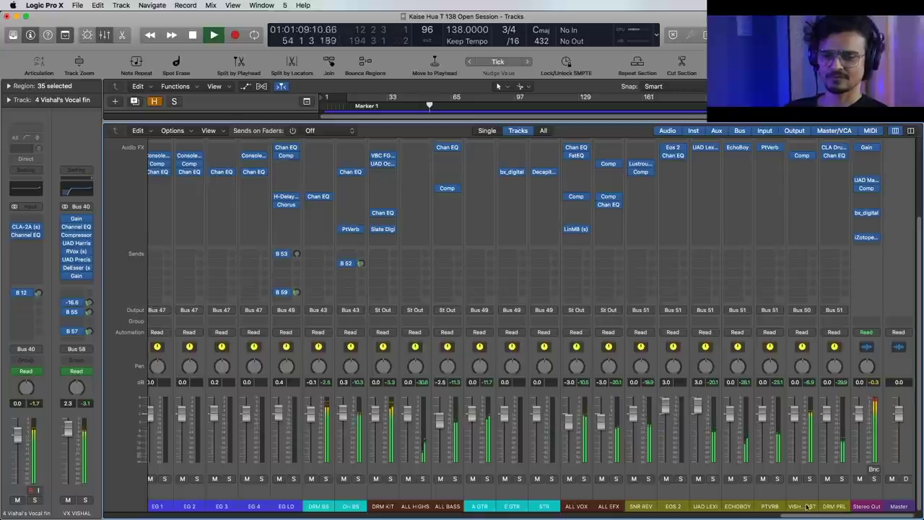
pyautogui.click(803, 508)
pyautogui.moveTo(808, 516); pyautogui.dragTo(625, 517)
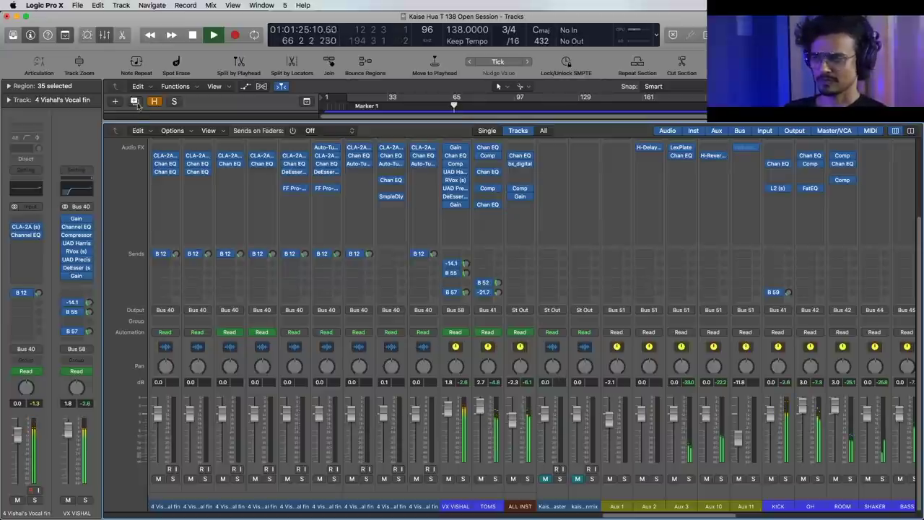
pyautogui.click(104, 35)
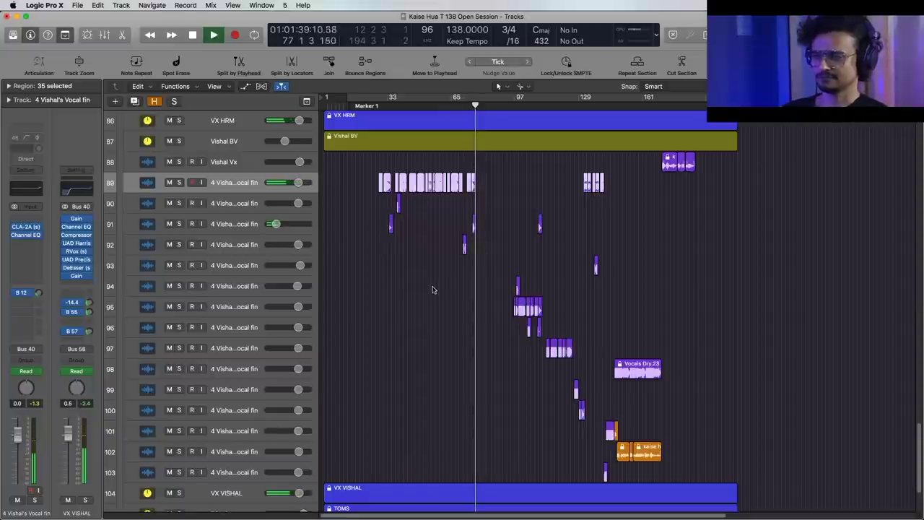
pyautogui.press('space')
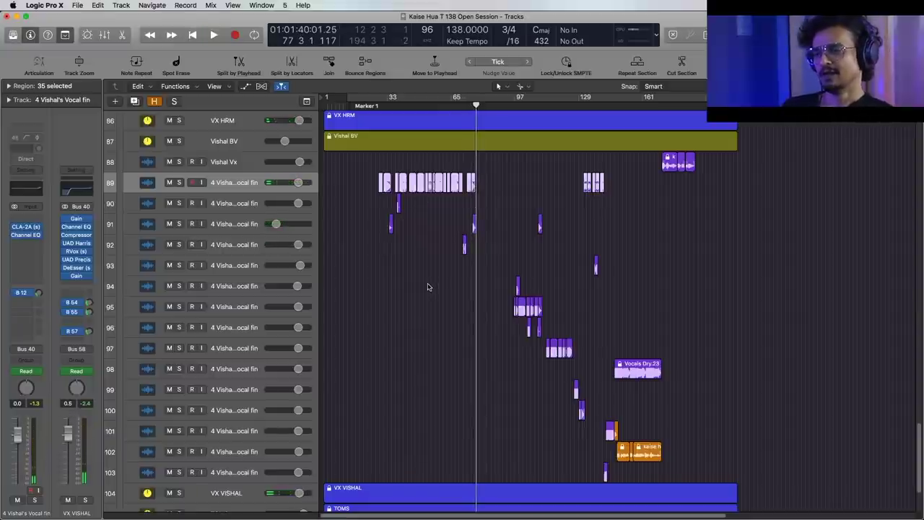
pyautogui.click(426, 285)
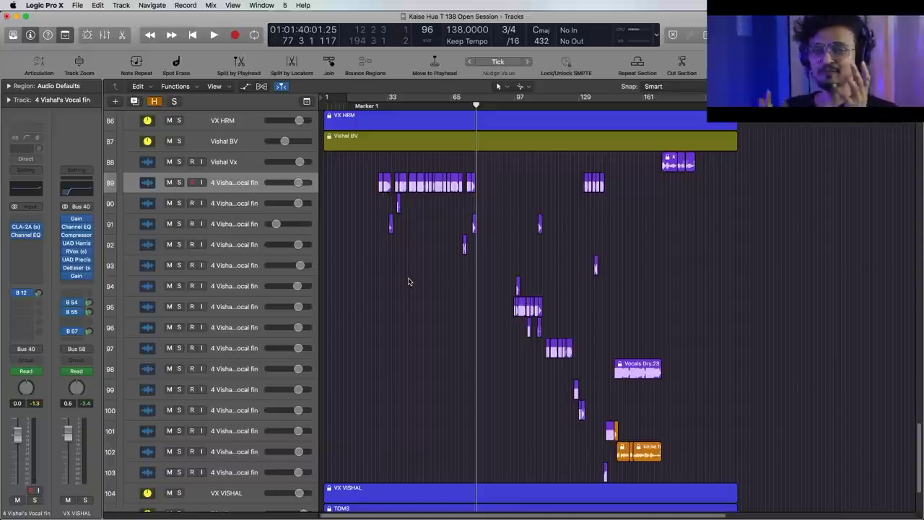
# - Examine the instrument buses, vocal and effects groups, reverb returns and Stereo Out in the mixer, and close the mixer
pyautogui.click(105, 36)
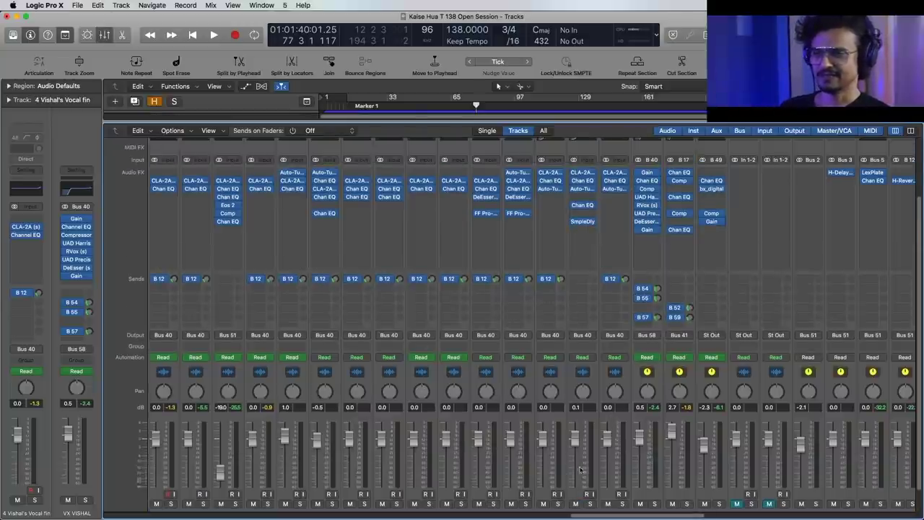
pyautogui.moveTo(626, 516); pyautogui.dragTo(890, 515)
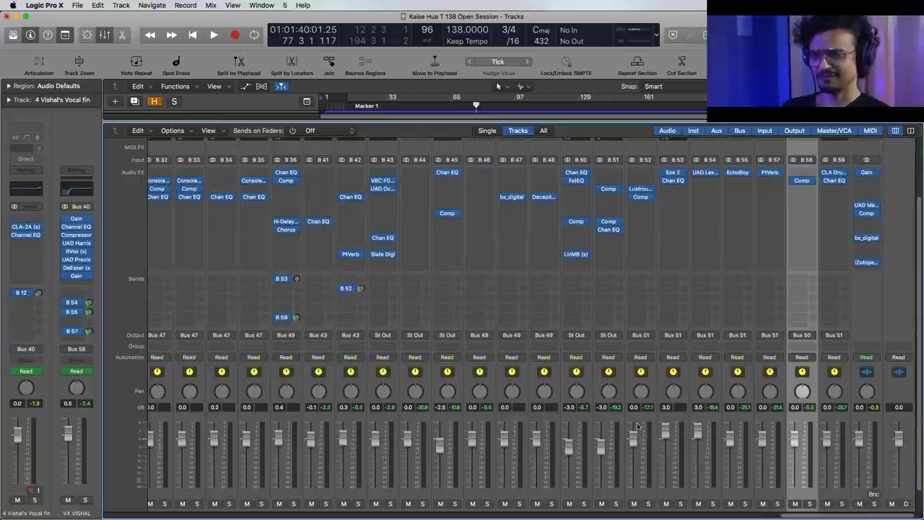
pyautogui.scroll(-2, 637, 424)
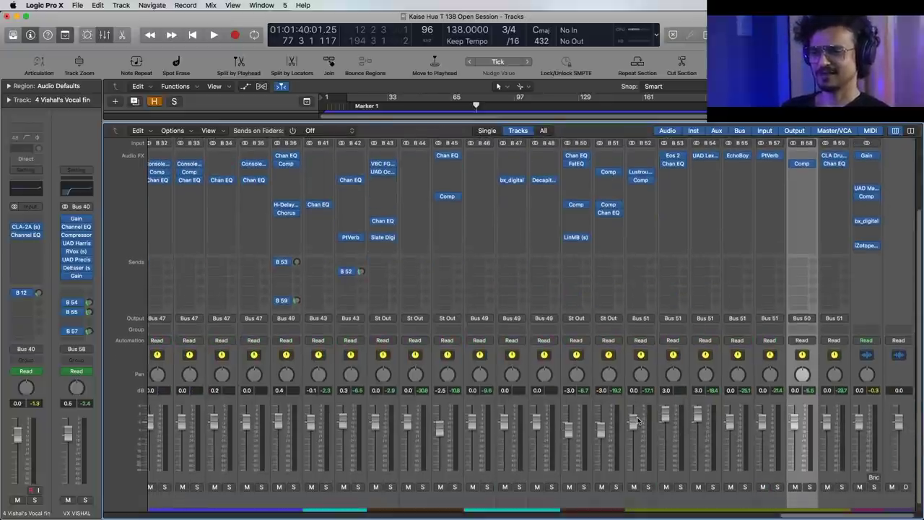
pyautogui.scroll(-1, 637, 420)
pyautogui.moveTo(794, 516); pyautogui.dragTo(768, 517)
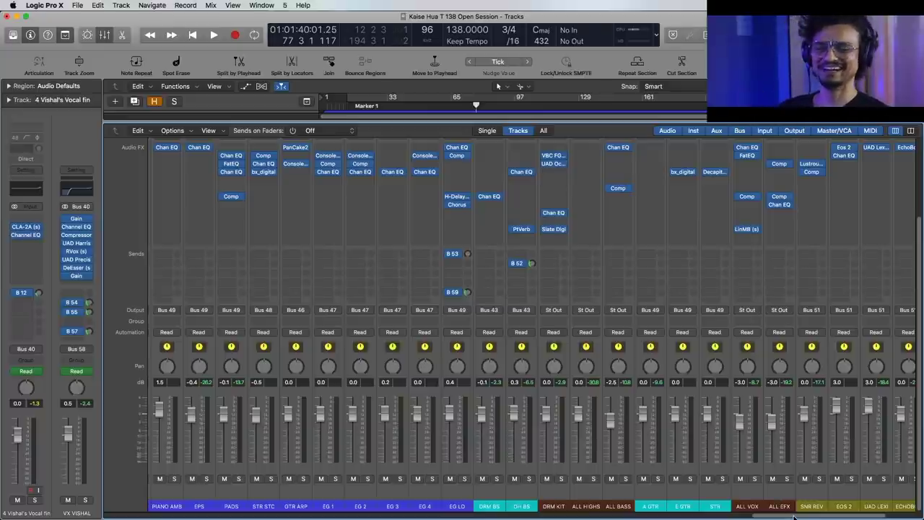
pyautogui.hscroll(5, 794, 517)
pyautogui.moveTo(837, 515)
pyautogui.mouseDown()
pyautogui.moveTo(777, 517)
pyautogui.moveTo(826, 516)
pyautogui.mouseUp()
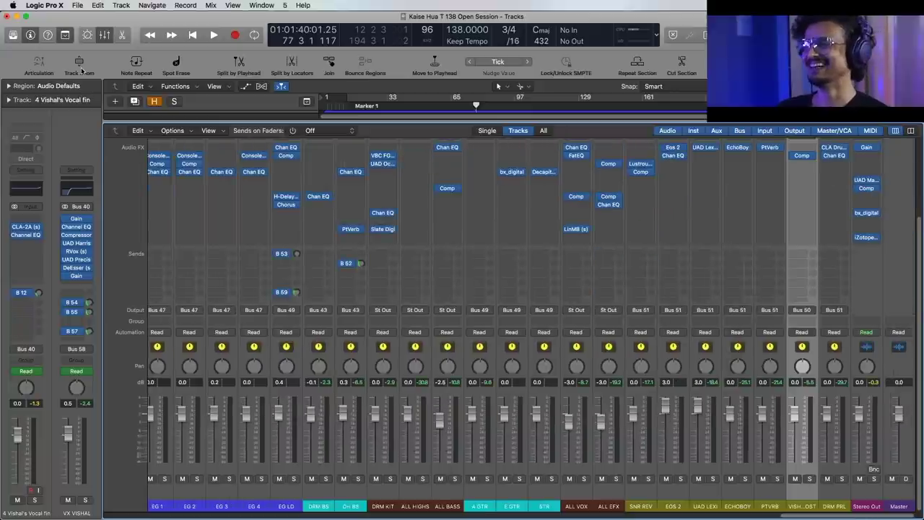
pyautogui.click(104, 35)
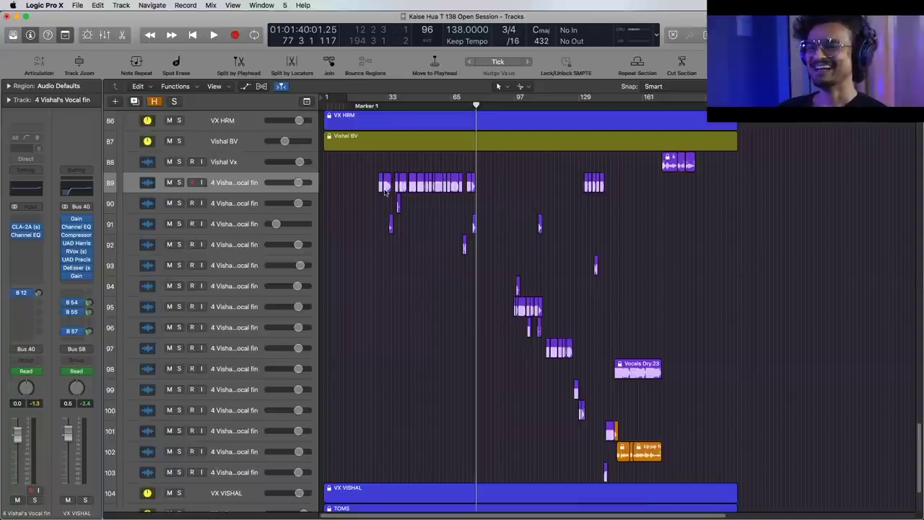
# - Place the playhead at bar 28, compare the channel strips of lead vocal tracks 88 to 90, and leave track 88 selected without its regions
pyautogui.click(238, 189)
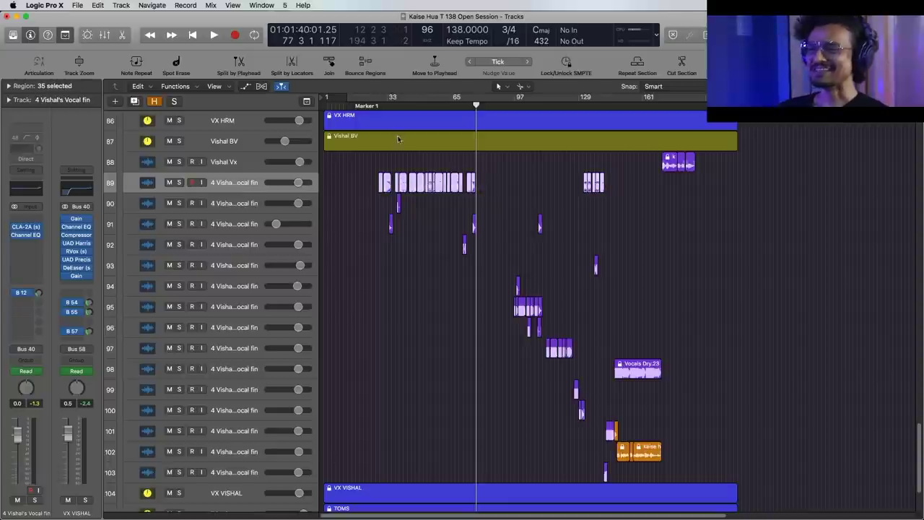
pyautogui.moveTo(376, 106); pyautogui.dragTo(377, 106)
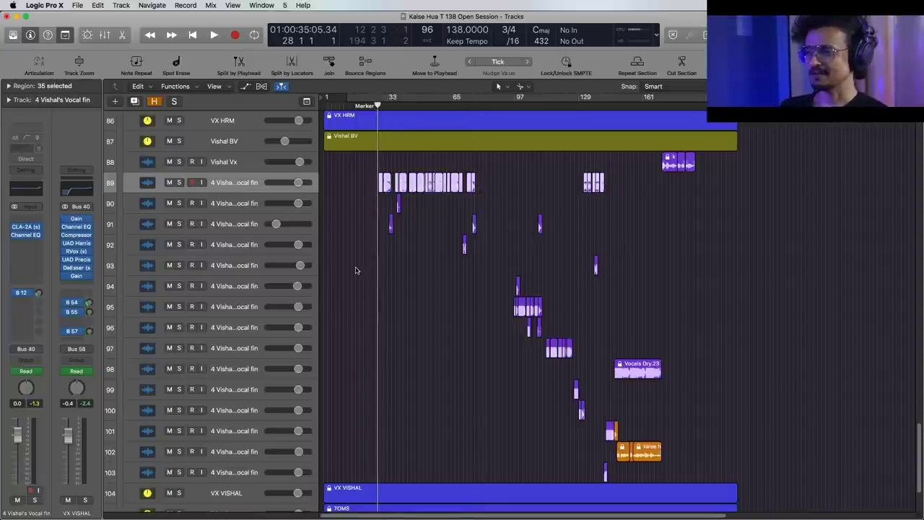
pyautogui.click(241, 168)
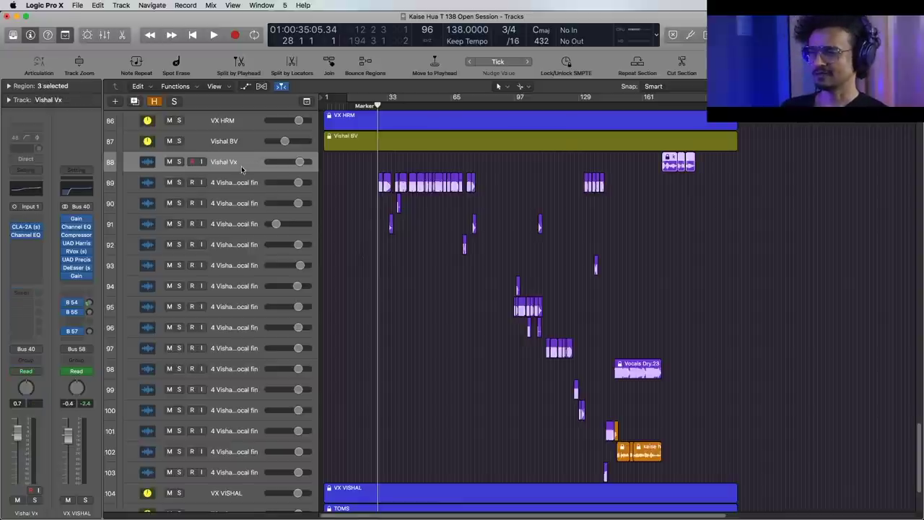
pyautogui.click(245, 189)
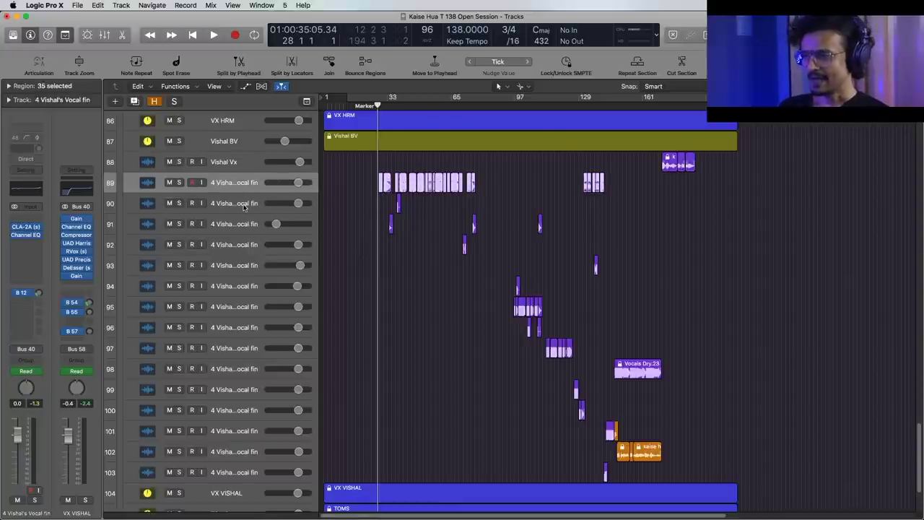
pyautogui.click(244, 207)
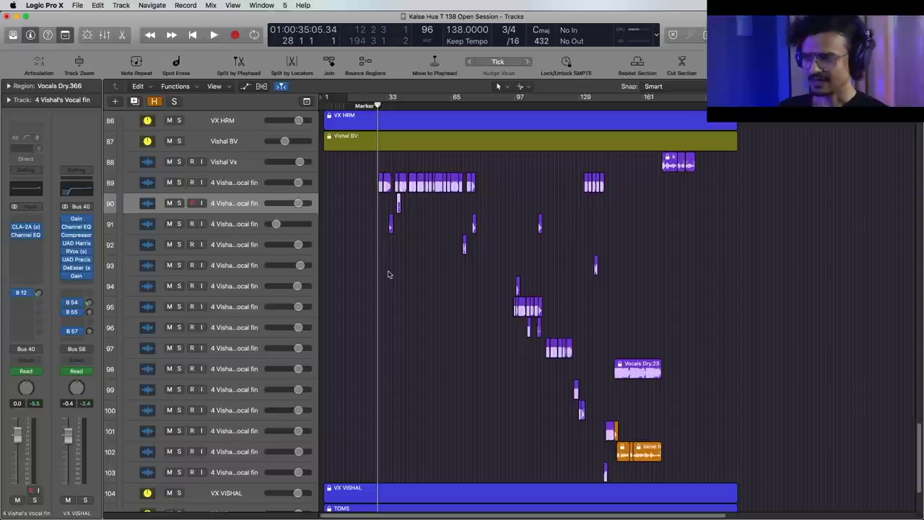
pyautogui.press('Up')
pyautogui.press('Up')
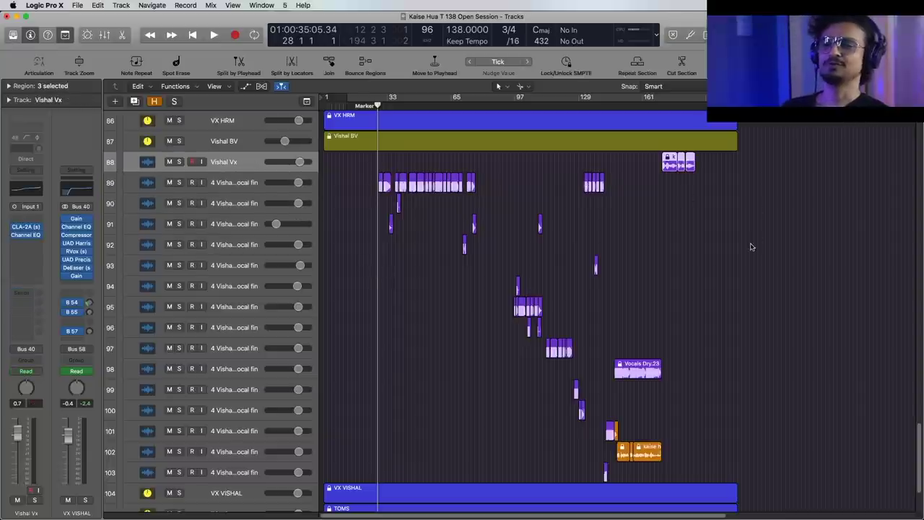
pyautogui.click(755, 247)
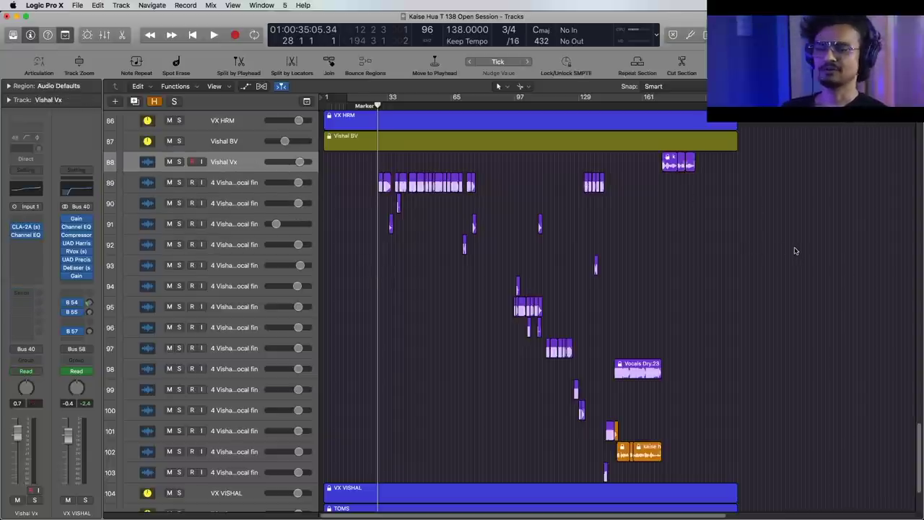
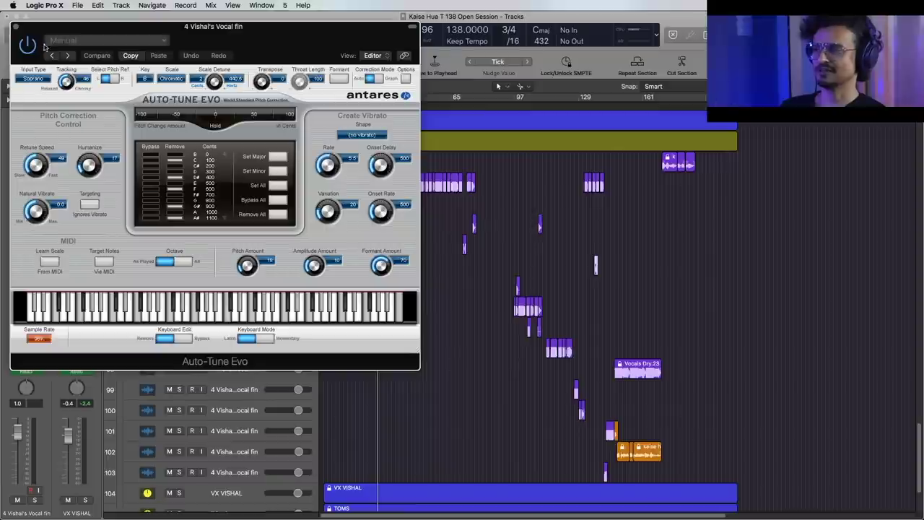
# - Close Auto-Tune Evo, compare the channel strips of lead vocal tracks 93 to 101, and leave track 101 selected without its regions
pyautogui.click(16, 28)
pyautogui.moveTo(566, 270); pyautogui.dragTo(672, 273)
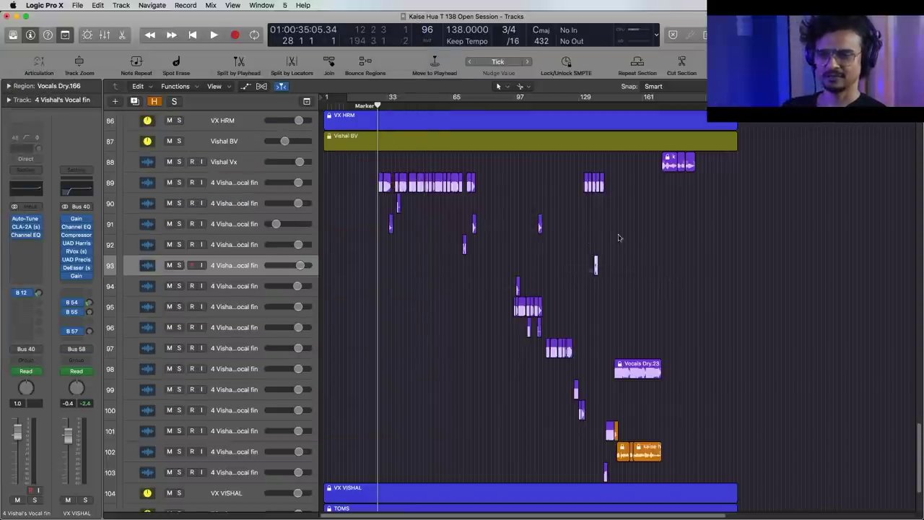
pyautogui.press('Down')
pyautogui.press('Down')
pyautogui.press('Down')
pyautogui.press('Down')
pyautogui.press('Down')
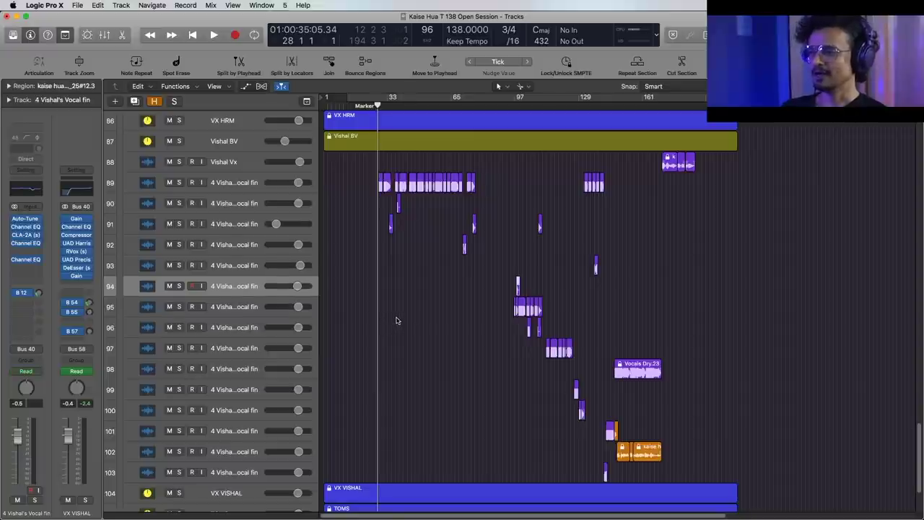
pyautogui.press('Down')
pyautogui.press('Down')
pyautogui.press('Down')
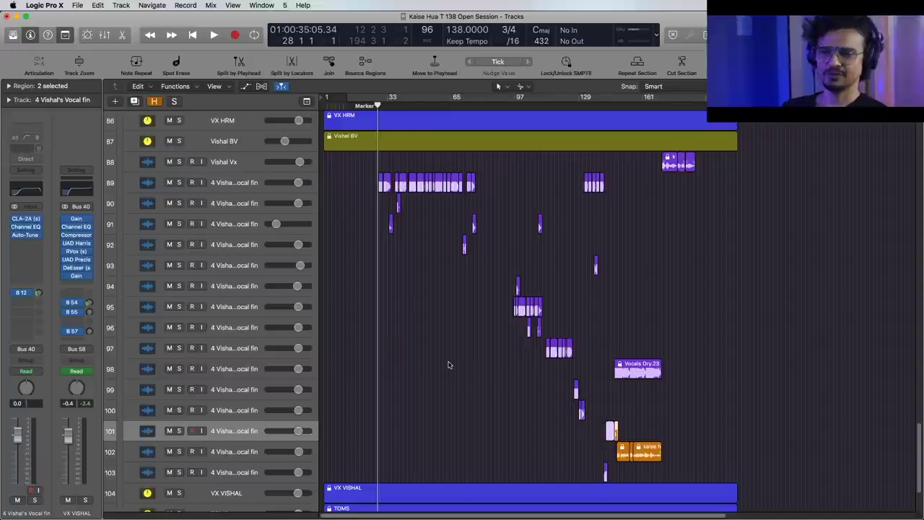
pyautogui.click(430, 256)
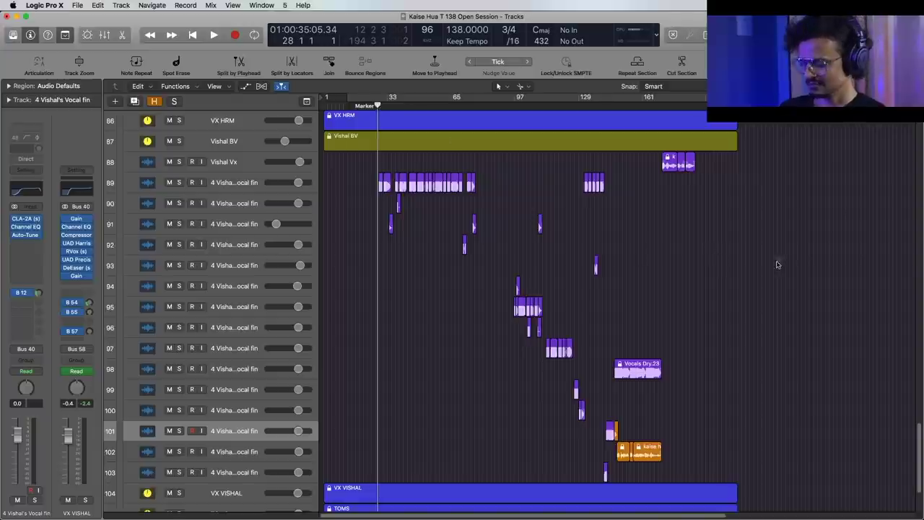
# - Examine the lead vocal regions around bar 29 up close, and return to an overview of the lead vocal arrangement
pyautogui.press('super+Right')
pyautogui.press('super+Right')
pyautogui.press('super+Right')
pyautogui.press('super+Right')
pyautogui.press('super+Right')
pyautogui.press('super+Right')
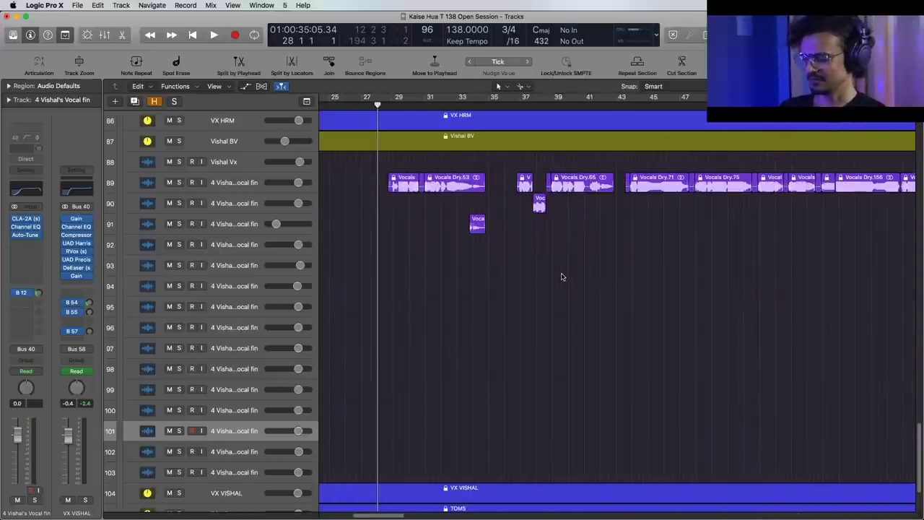
pyautogui.press('super+Left')
pyautogui.press('super+Left')
pyautogui.press('super+Left')
pyautogui.press('super+Left')
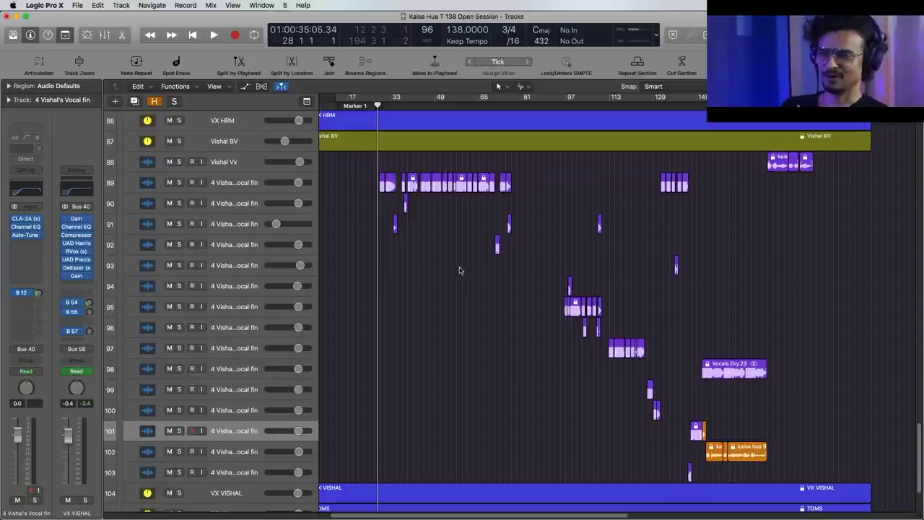
# - Select lead vocal track 89, open its CLA-2A compressor and play the vocal from bar 29 through it
pyautogui.click(234, 191)
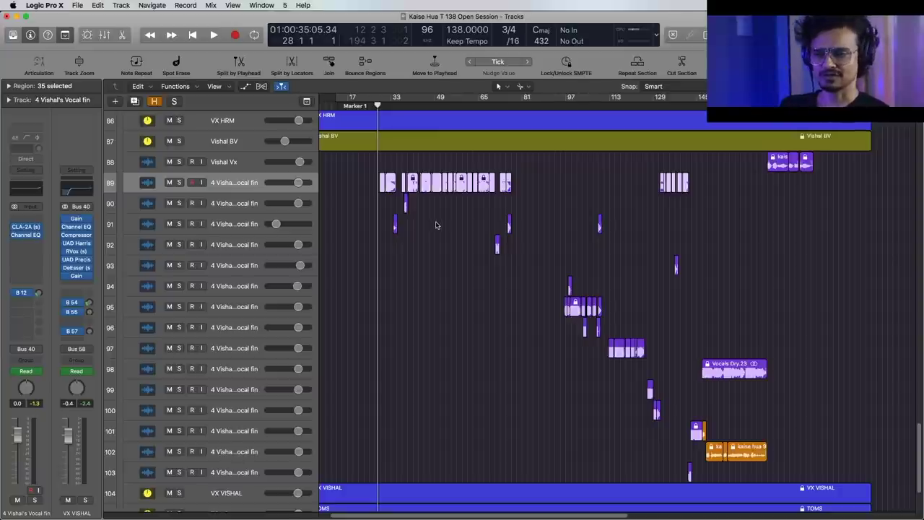
pyautogui.moveTo(477, 314); pyautogui.dragTo(557, 346)
pyautogui.click(248, 184)
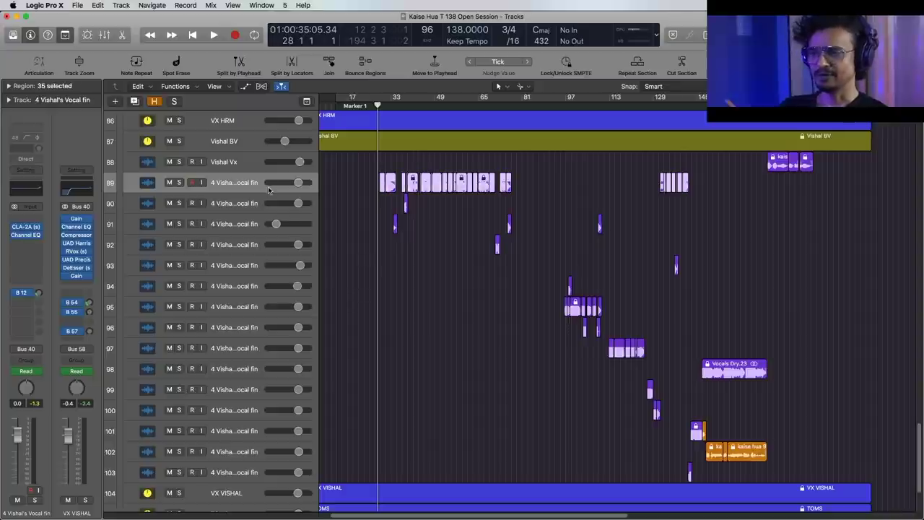
pyautogui.click(27, 228)
pyautogui.moveTo(258, 44); pyautogui.dragTo(594, 239)
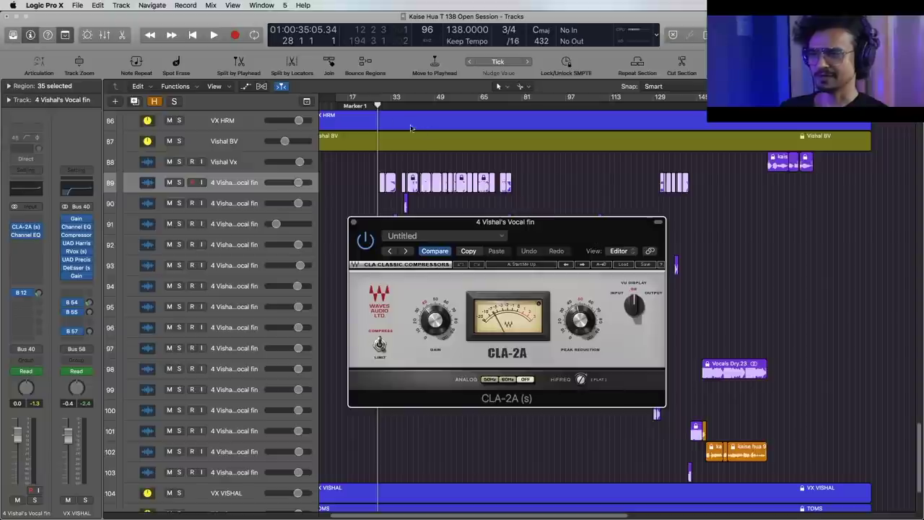
pyautogui.moveTo(377, 110); pyautogui.dragTo(381, 107)
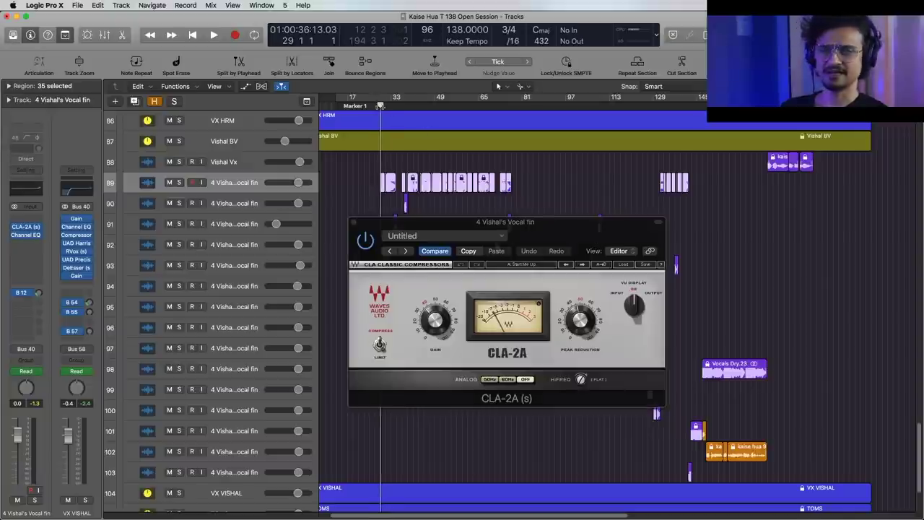
pyautogui.moveTo(564, 247); pyautogui.dragTo(572, 233)
pyautogui.press('space')
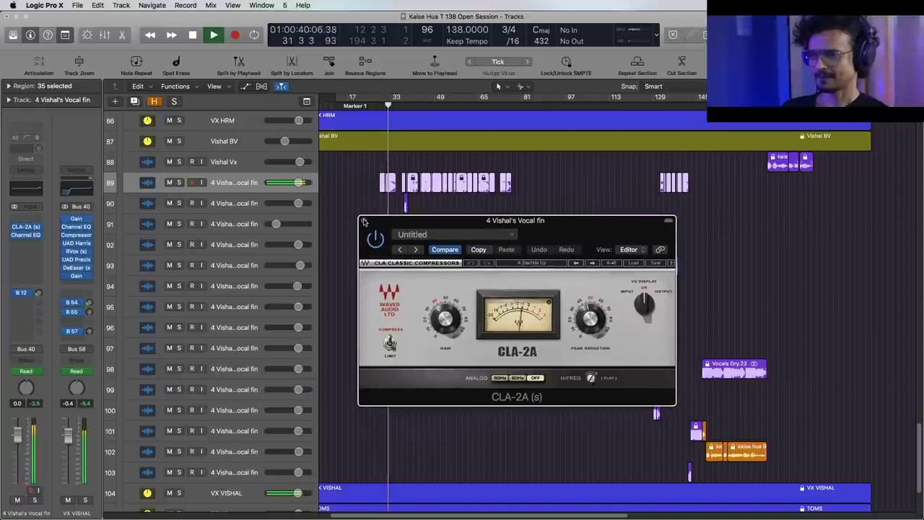
pyautogui.press('space')
# - Inspect the Channel EQ on track 89, close both of the track's plug-ins and return the playhead to bar 29
pyautogui.click(27, 235)
pyautogui.moveTo(296, 41); pyautogui.dragTo(519, 204)
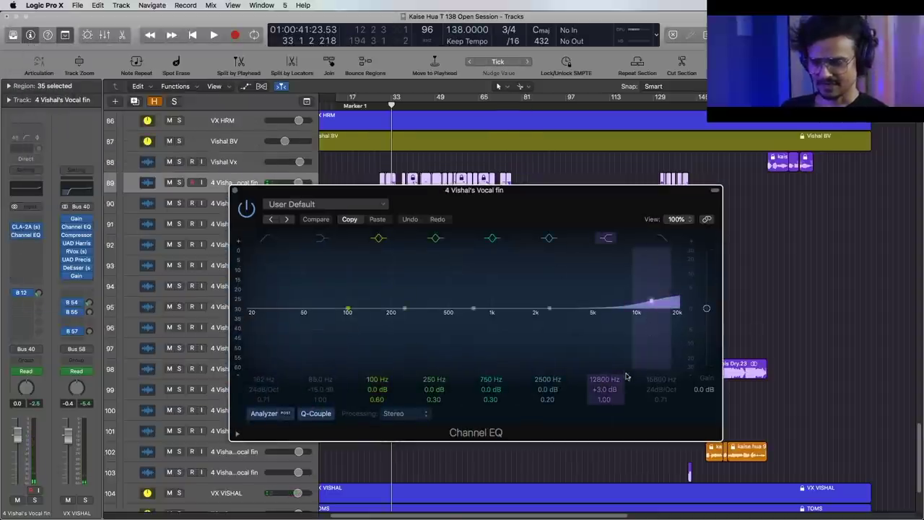
pyautogui.click(234, 190)
pyautogui.click(364, 224)
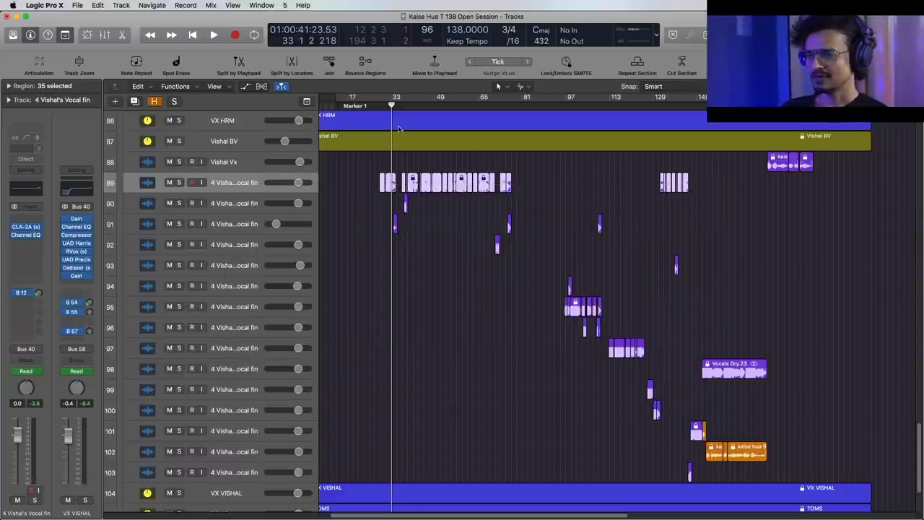
pyautogui.click(380, 106)
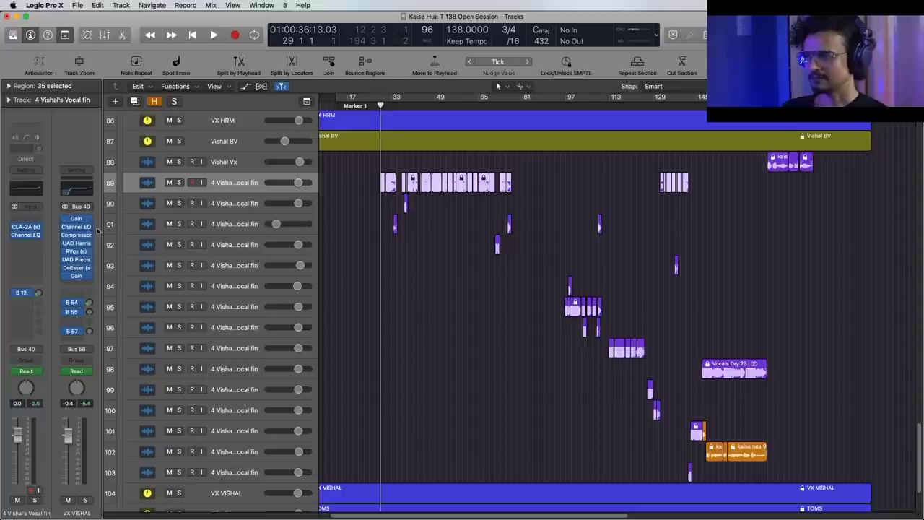
# - Inspect the first Gain plug-in on the lead vocal bus and close it
pyautogui.click(77, 220)
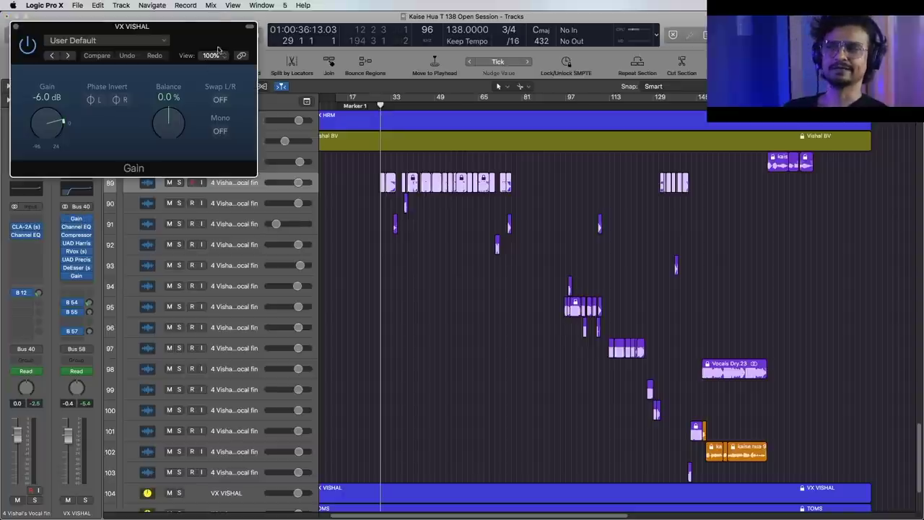
pyautogui.moveTo(210, 37); pyautogui.dragTo(581, 294)
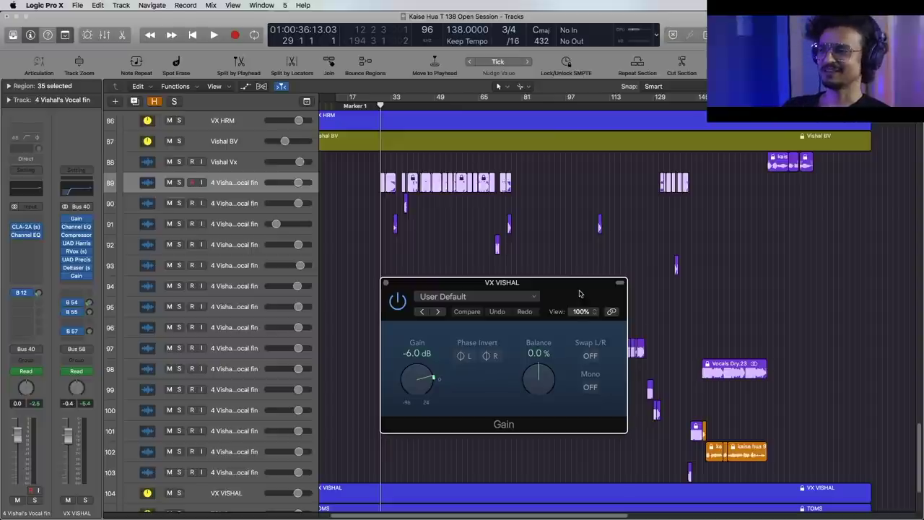
pyautogui.moveTo(579, 292); pyautogui.dragTo(587, 293)
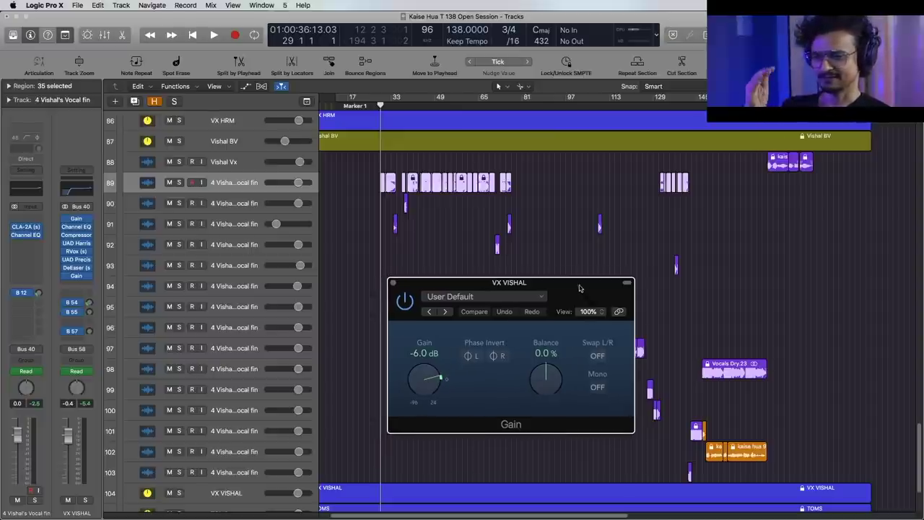
pyautogui.click(393, 282)
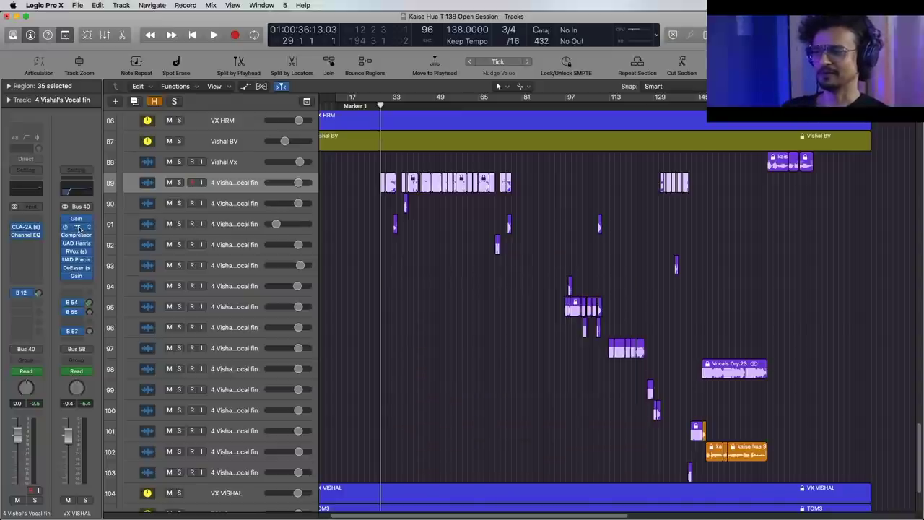
# - Inspect the Channel EQ curve and band settings on the lead vocal bus, and close the EQ
pyautogui.click(77, 227)
pyautogui.moveTo(354, 38); pyautogui.dragTo(597, 189)
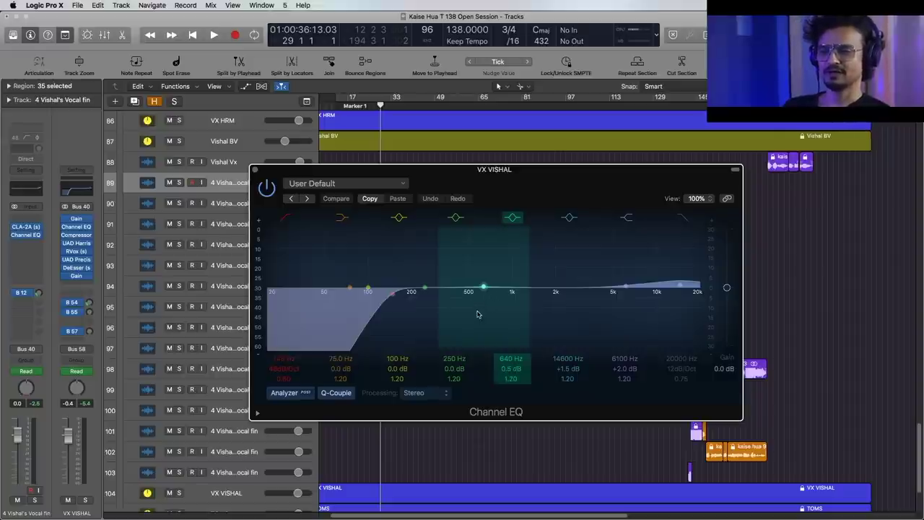
pyautogui.moveTo(593, 187); pyautogui.dragTo(595, 189)
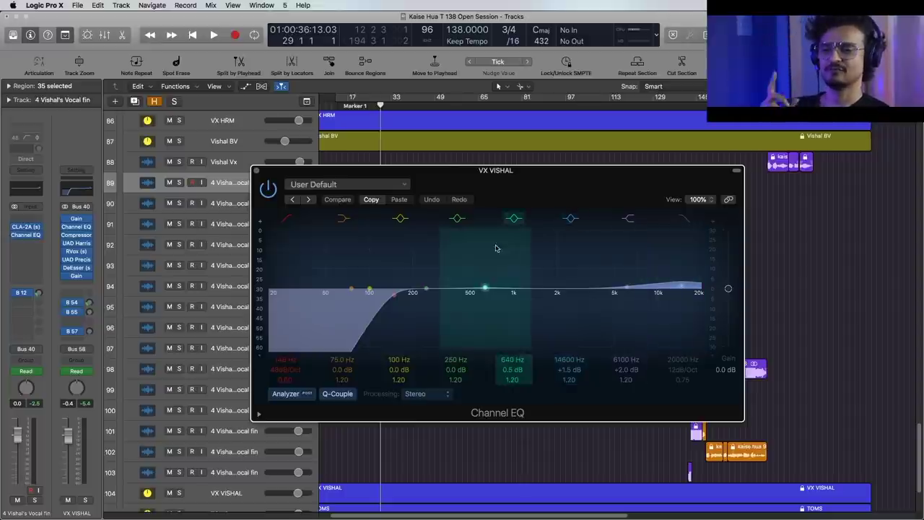
pyautogui.click(257, 172)
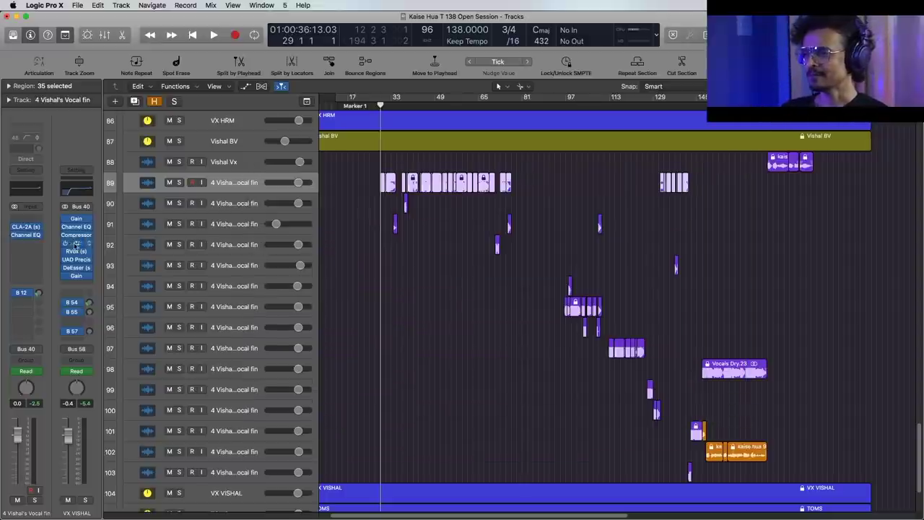
# - Open the Compressor on the lead vocal bus, play the vocal through it, and check its threshold with playback stopped
pyautogui.click(78, 236)
pyautogui.moveTo(292, 46); pyautogui.dragTo(674, 122)
pyautogui.press('space')
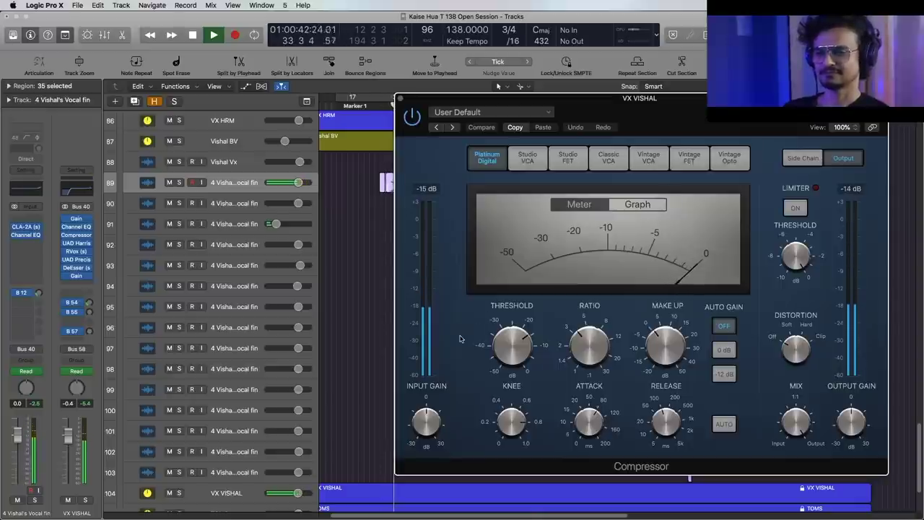
pyautogui.press('space')
pyautogui.moveTo(498, 336)
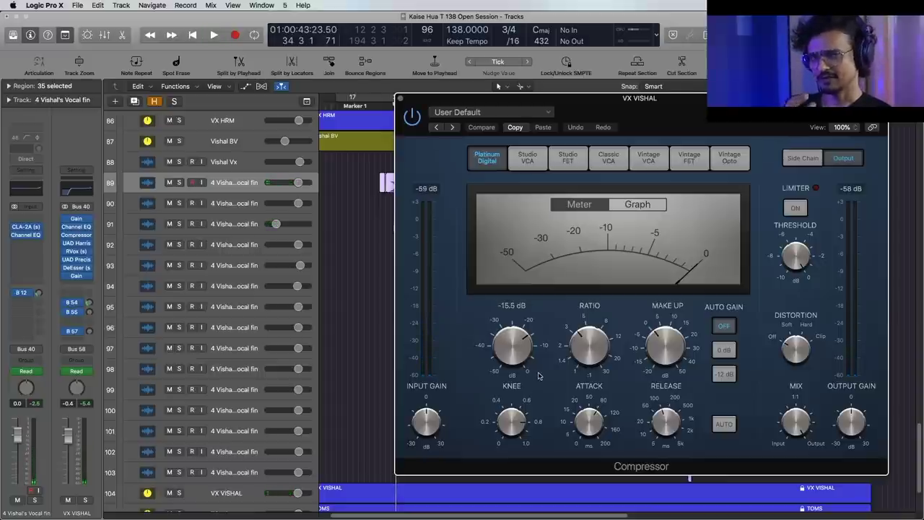
# - Play the vocal from bar 29 with the bus Compressor active and bypassed for comparison, then close the plug-in and stop
pyautogui.press('space')
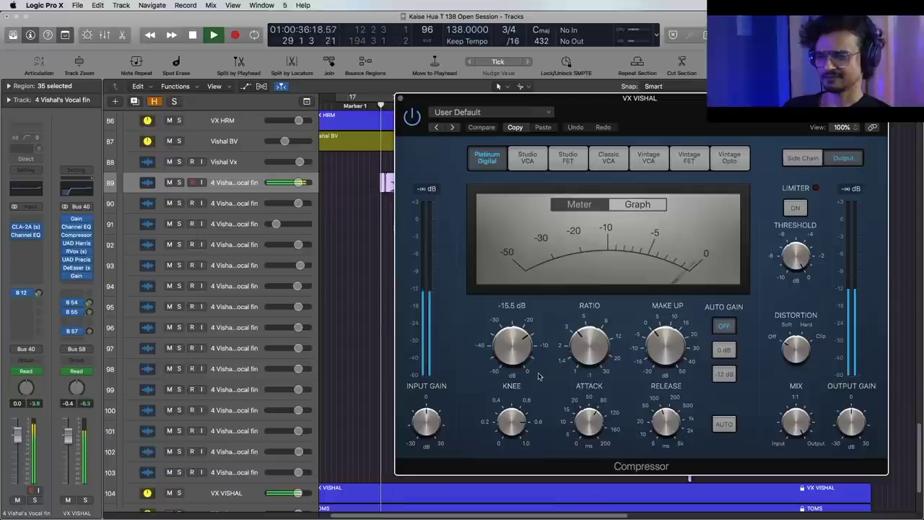
pyautogui.press('space')
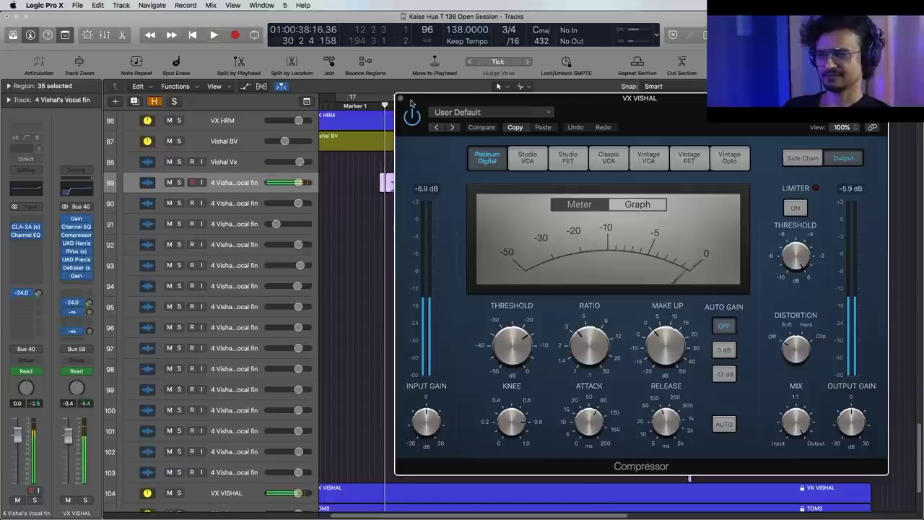
pyautogui.press('space')
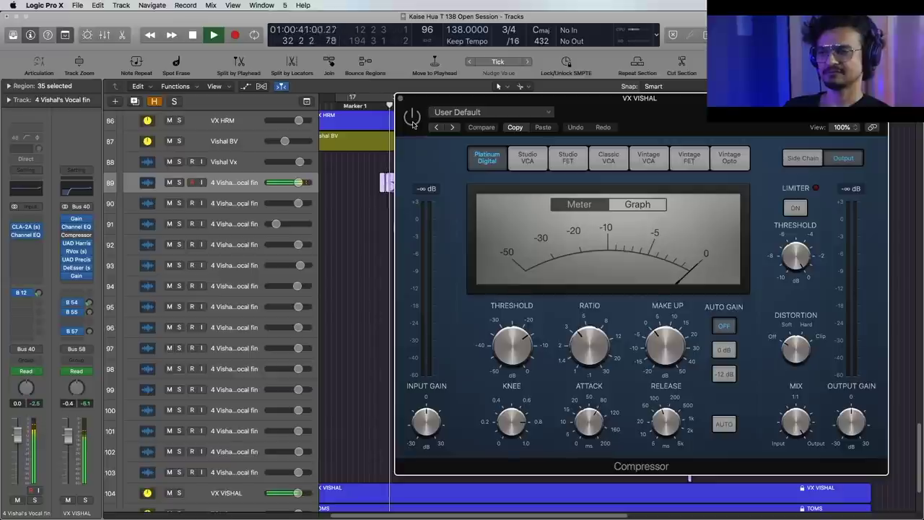
pyautogui.press('space')
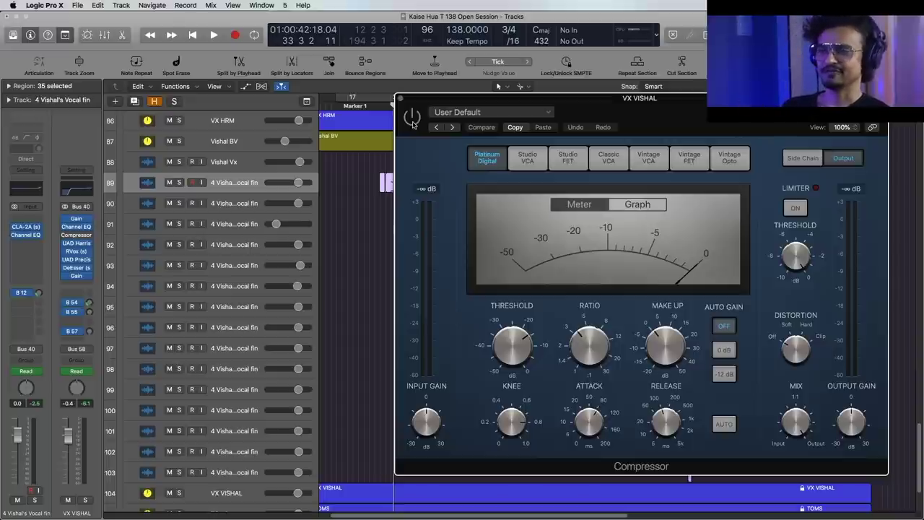
pyautogui.press('space')
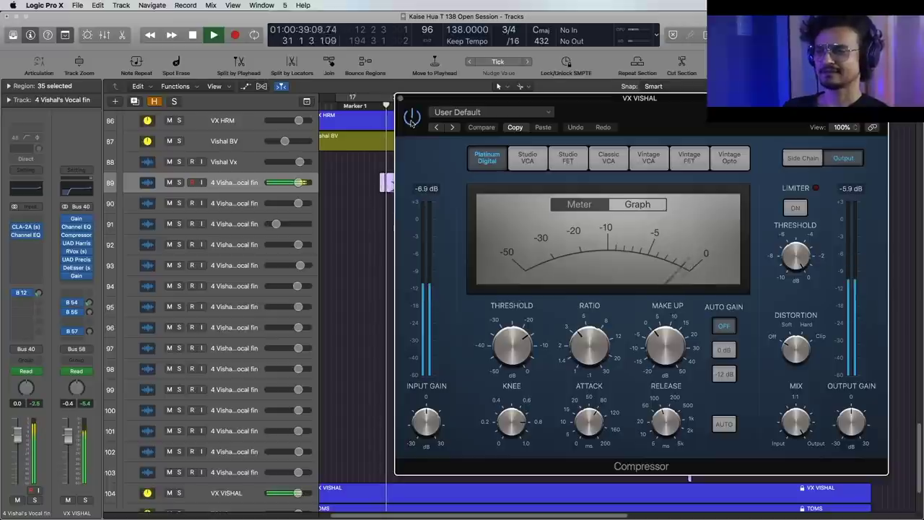
pyautogui.click(401, 98)
pyautogui.press('space')
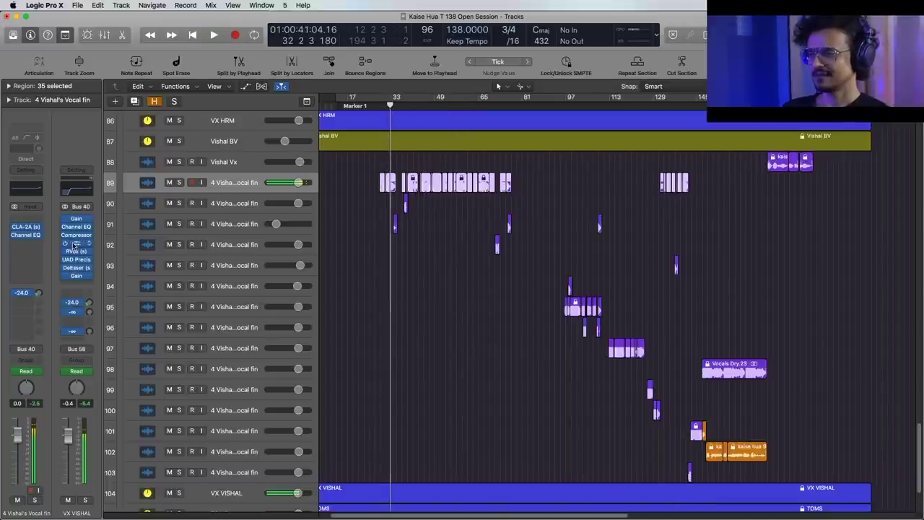
# - Open the UAD Harrison 32C SE EQ on the lead vocal bus and compare it bypassed and active during playback from bar 29
pyautogui.click(73, 243)
pyautogui.moveTo(272, 30); pyautogui.dragTo(553, 250)
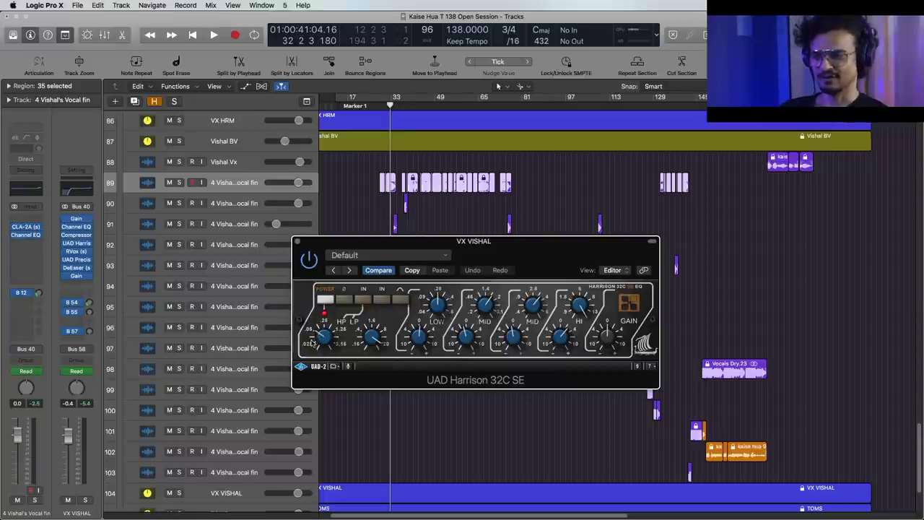
pyautogui.click(336, 300)
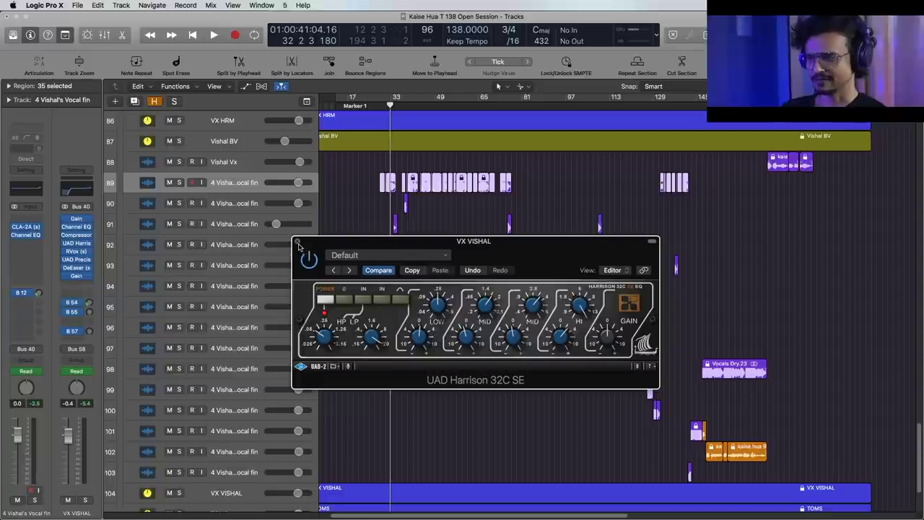
pyautogui.press('space')
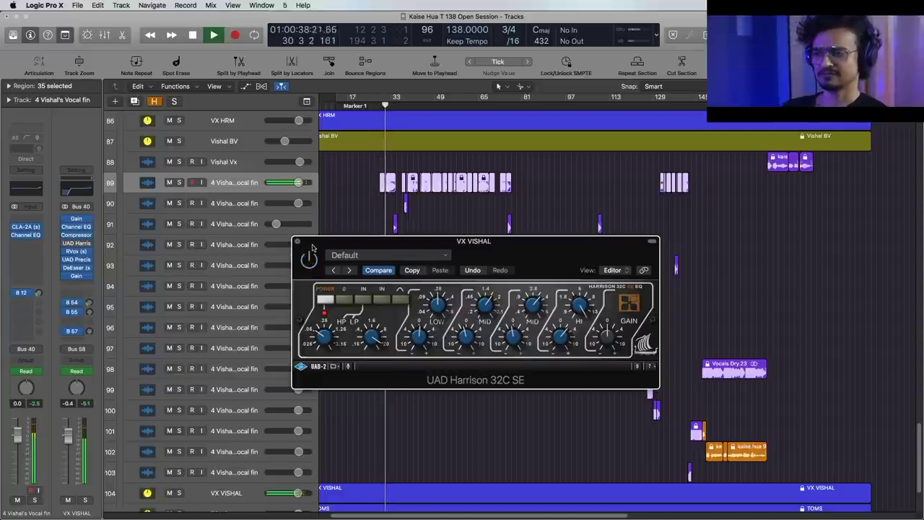
pyautogui.moveTo(310, 264); pyautogui.dragTo(339, 269)
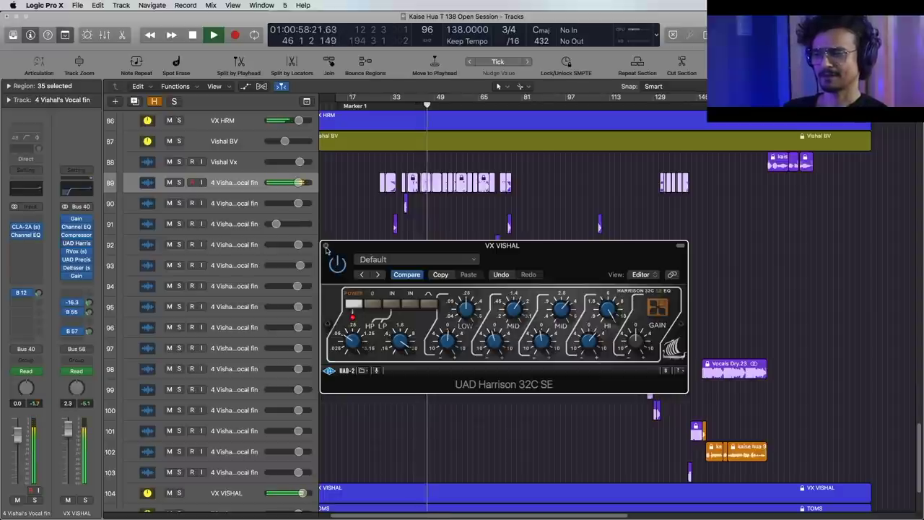
pyautogui.press('space')
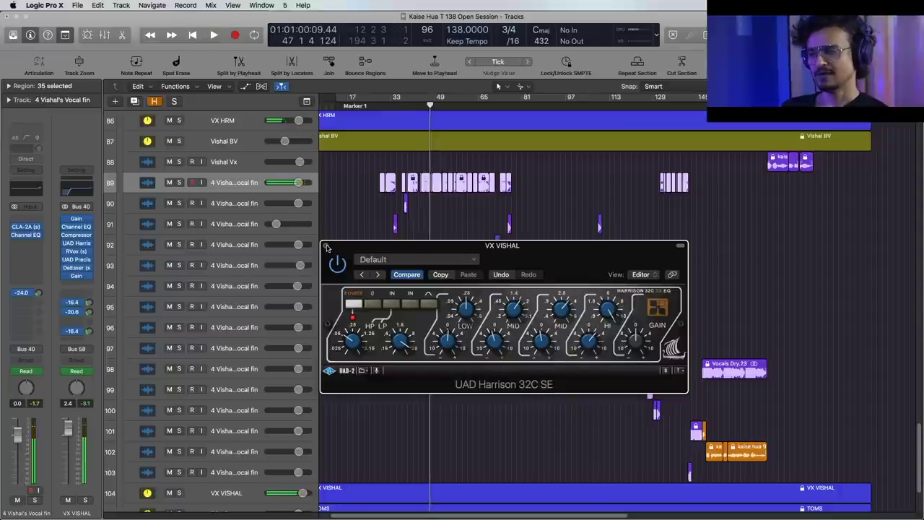
# - Close the UAD Harrison 32C SE EQ and open the RVox plug-in on the lead vocal bus
pyautogui.click(326, 246)
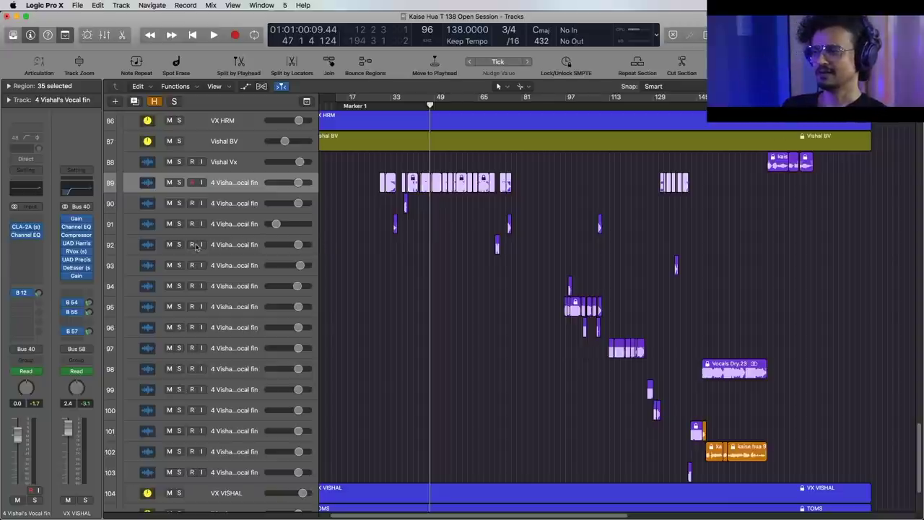
pyautogui.click(77, 243)
pyautogui.click(77, 244)
pyautogui.click(77, 251)
pyautogui.moveTo(191, 42); pyautogui.dragTo(576, 246)
# - Play the lead vocal from bar 29 while watching the RVox meters, stop playback, and close the plug-in
pyautogui.click(380, 104)
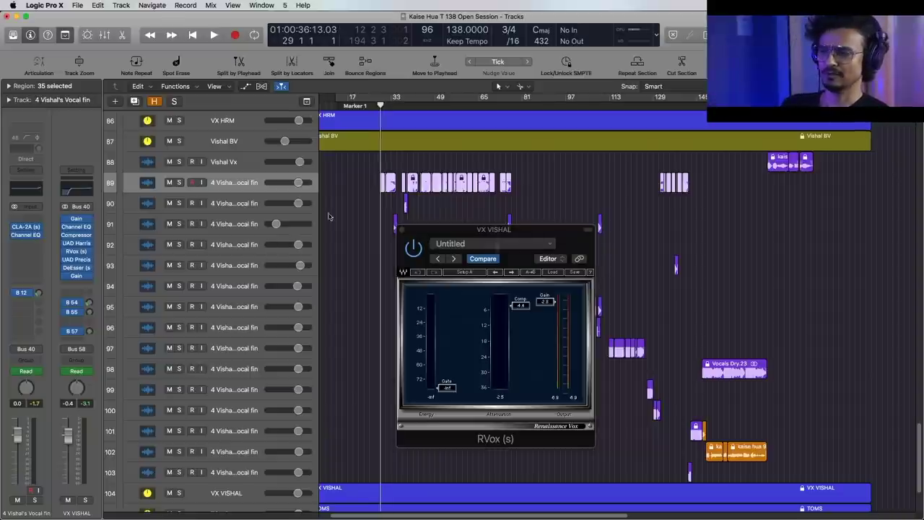
pyautogui.press('space')
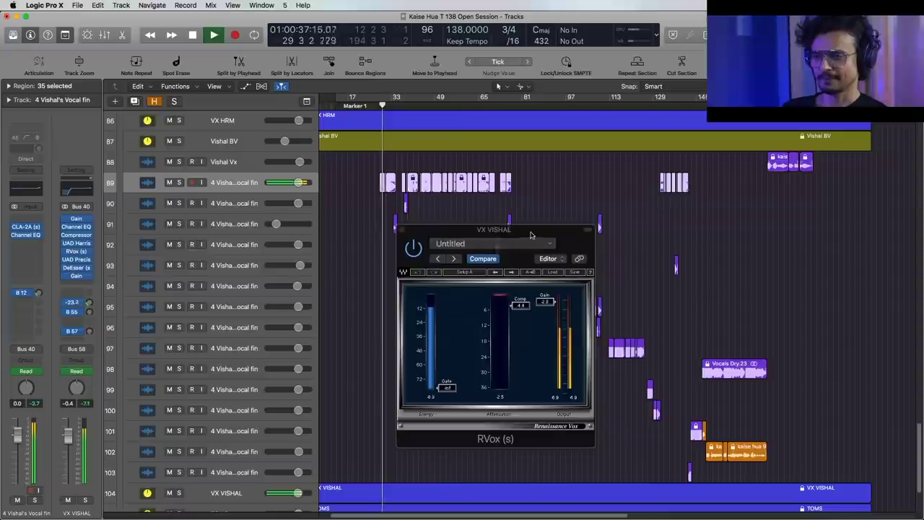
pyautogui.moveTo(520, 252); pyautogui.dragTo(537, 239)
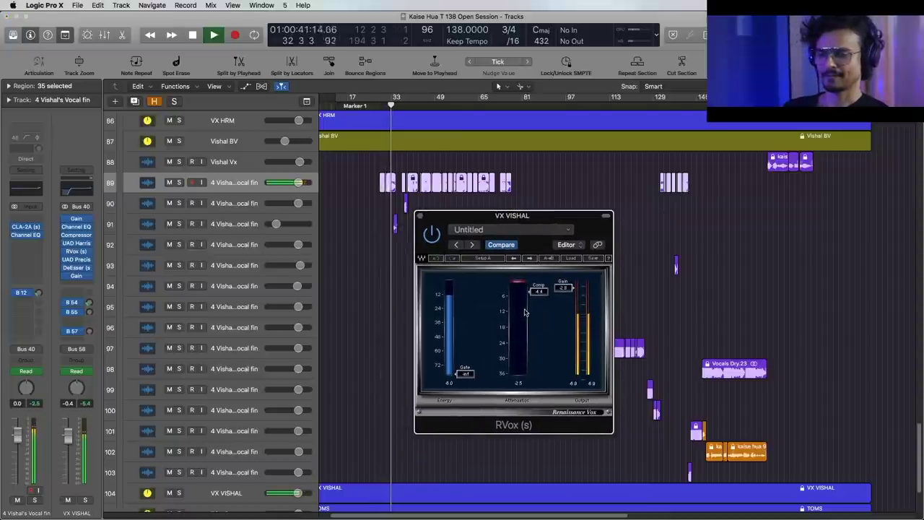
pyautogui.press('space')
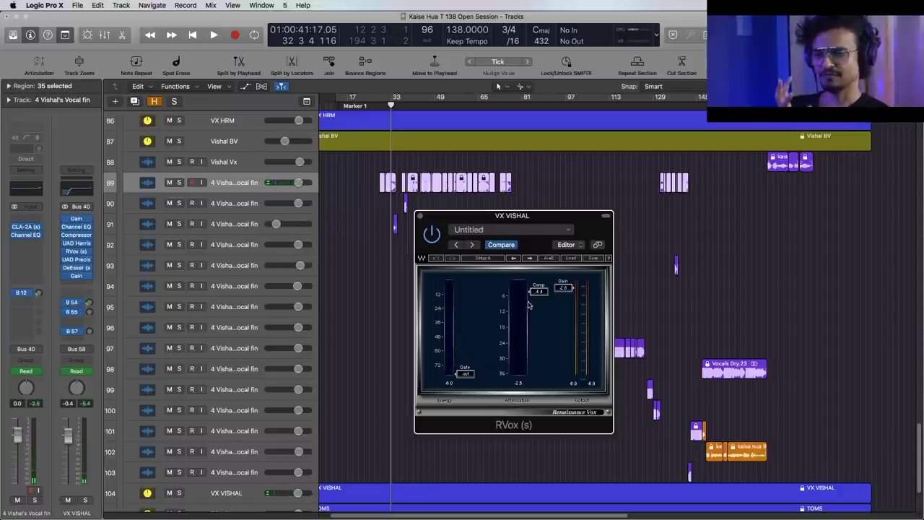
pyautogui.click(420, 216)
# - Open the UAD Precision Channel Strip on the lead vocal bus, play the vocal briefly, and examine its EQ band settings
pyautogui.click(77, 261)
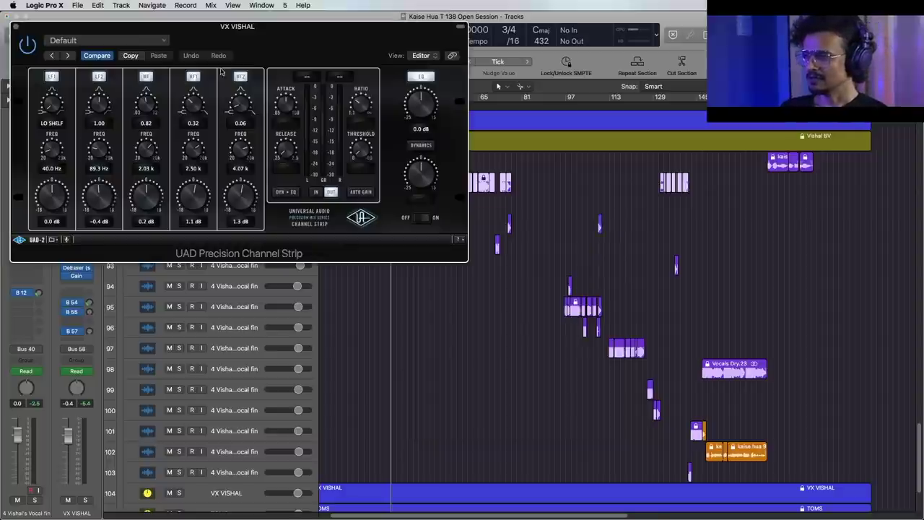
pyautogui.moveTo(296, 43); pyautogui.dragTo(545, 231)
pyautogui.press('space')
pyautogui.press('space')
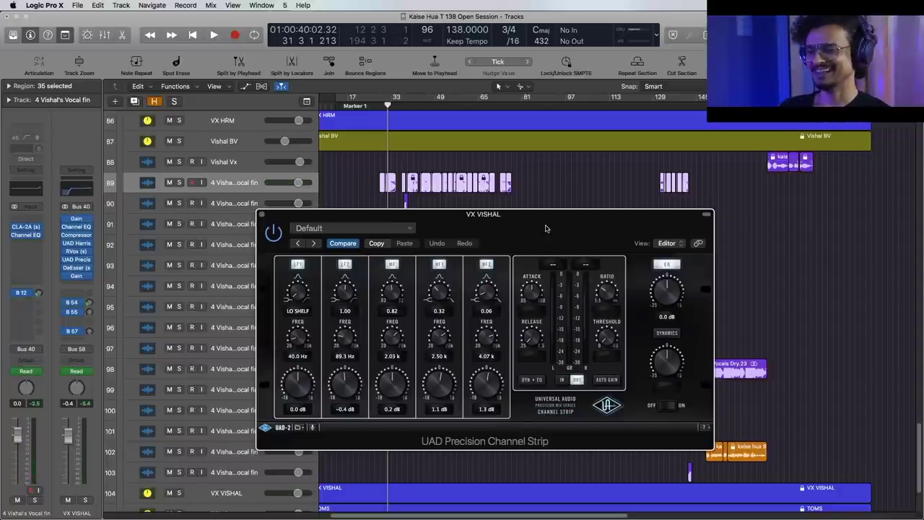
pyautogui.moveTo(545, 229); pyautogui.dragTo(547, 228)
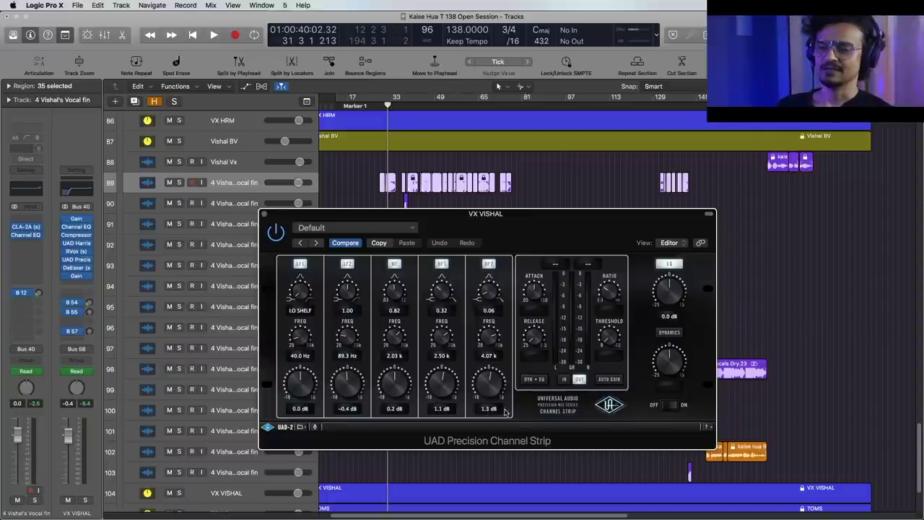
# - Compare the UAD Precision Channel Strip active and bypassed during playback from bar 29, leave it active, and close it
pyautogui.moveTo(517, 237); pyautogui.dragTo(530, 238)
pyautogui.moveTo(387, 106); pyautogui.dragTo(381, 106)
pyautogui.moveTo(508, 221); pyautogui.dragTo(534, 228)
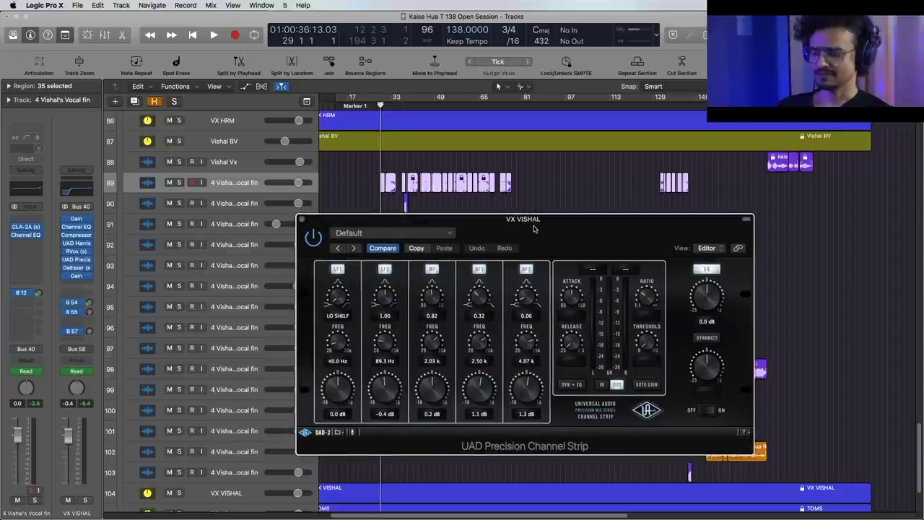
pyautogui.moveTo(350, 218); pyautogui.dragTo(367, 220)
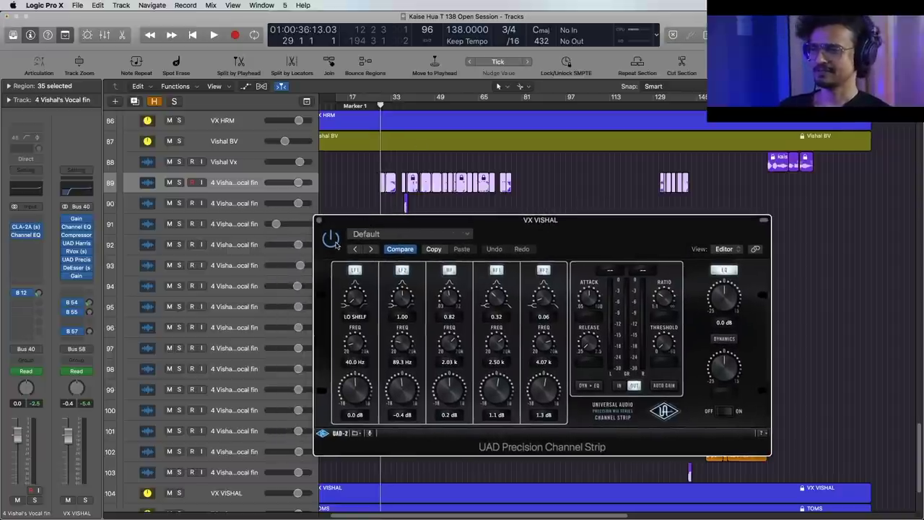
pyautogui.press('space')
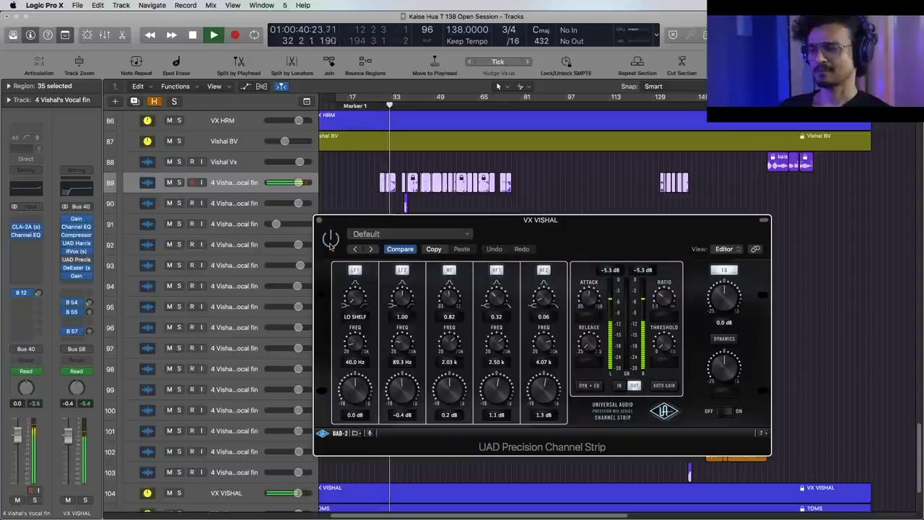
pyautogui.press('space')
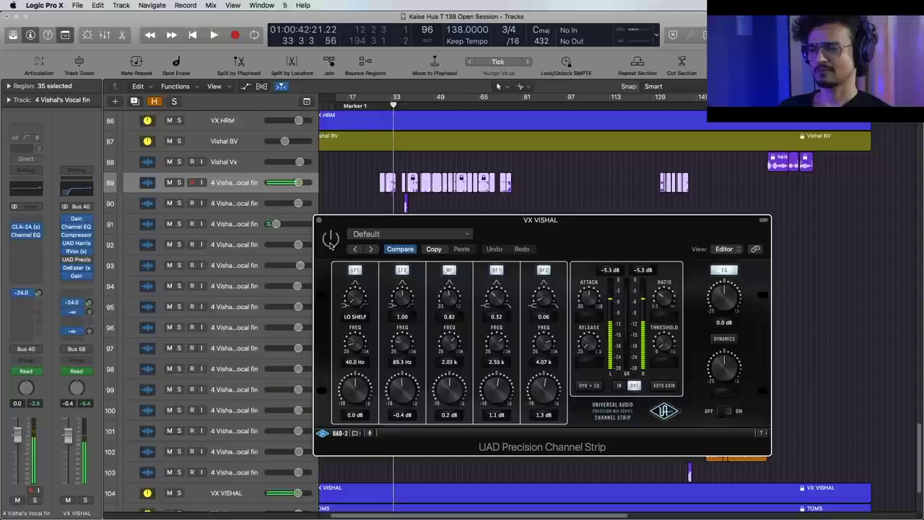
pyautogui.press('space')
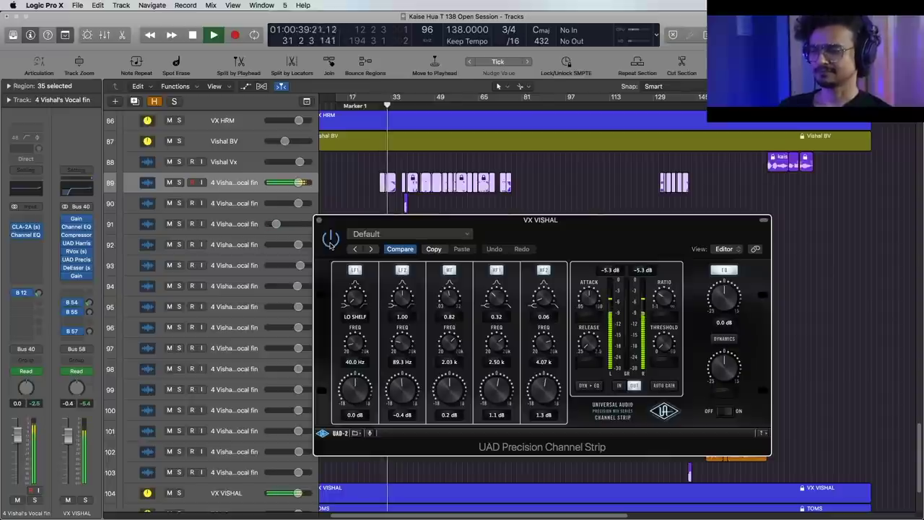
pyautogui.press('space')
pyautogui.press('space')
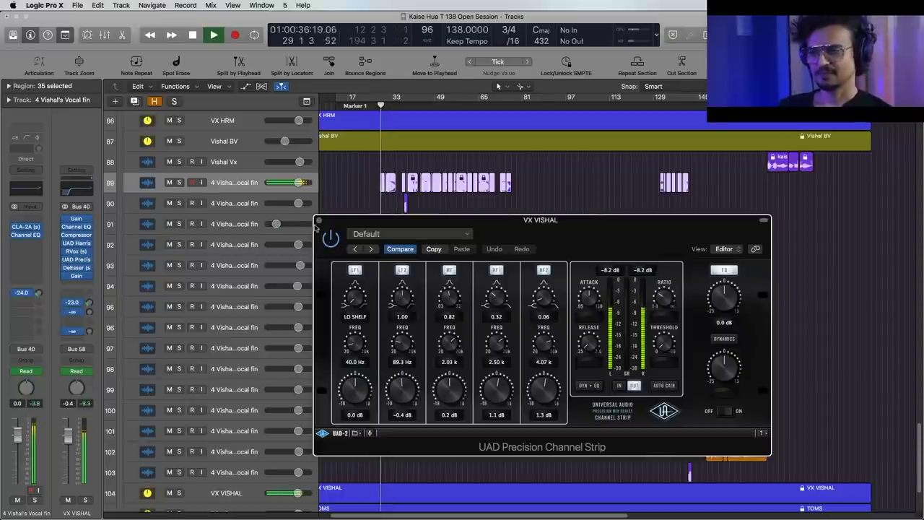
pyautogui.press('space')
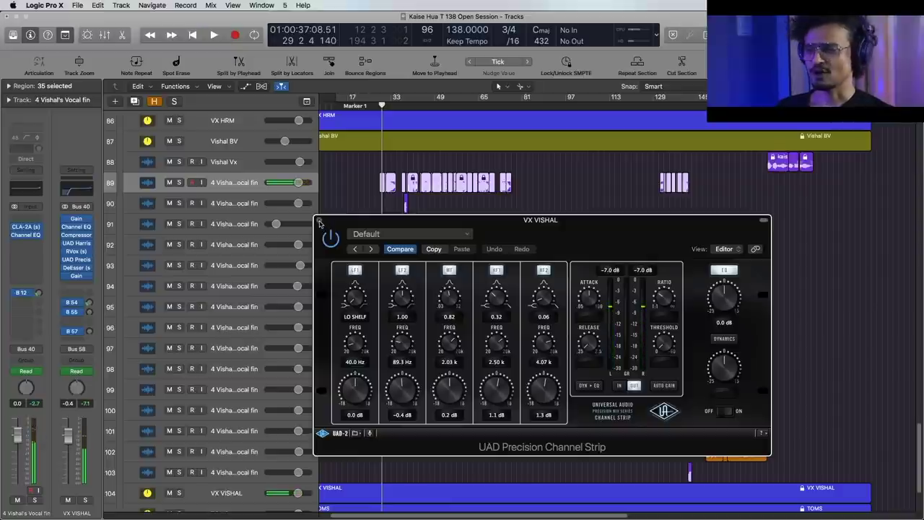
pyautogui.click(319, 221)
# - Open the DeEsser on the lead vocal bus and play the vocal through it from bar 44
pyautogui.click(76, 267)
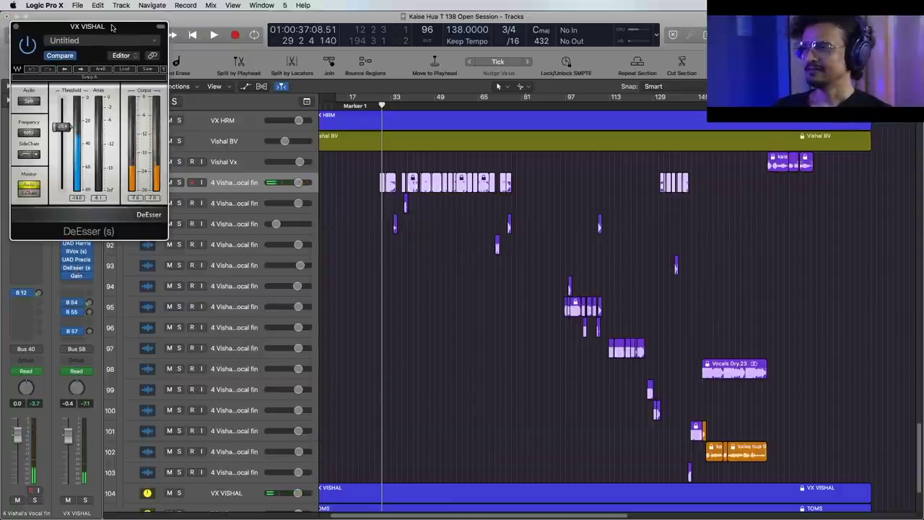
pyautogui.moveTo(112, 26); pyautogui.dragTo(531, 215)
pyautogui.click(431, 106)
pyautogui.moveTo(430, 106); pyautogui.dragTo(421, 106)
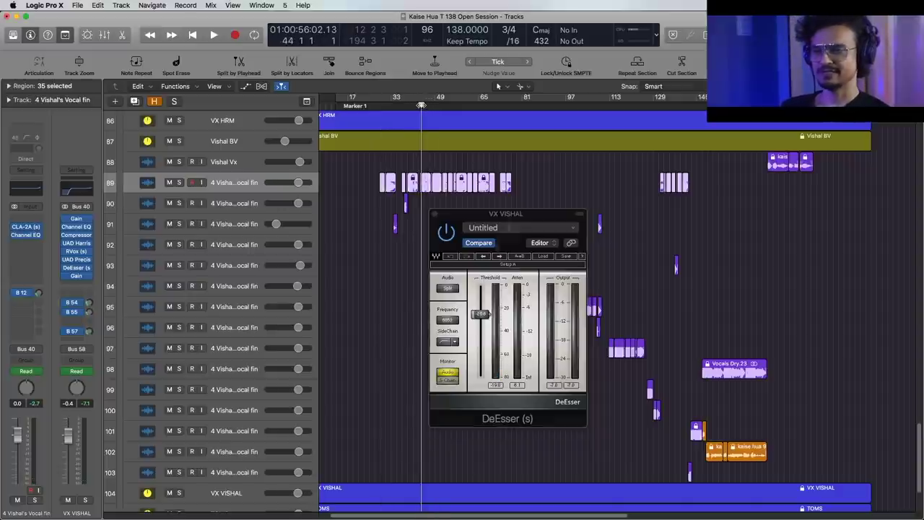
pyautogui.press('space')
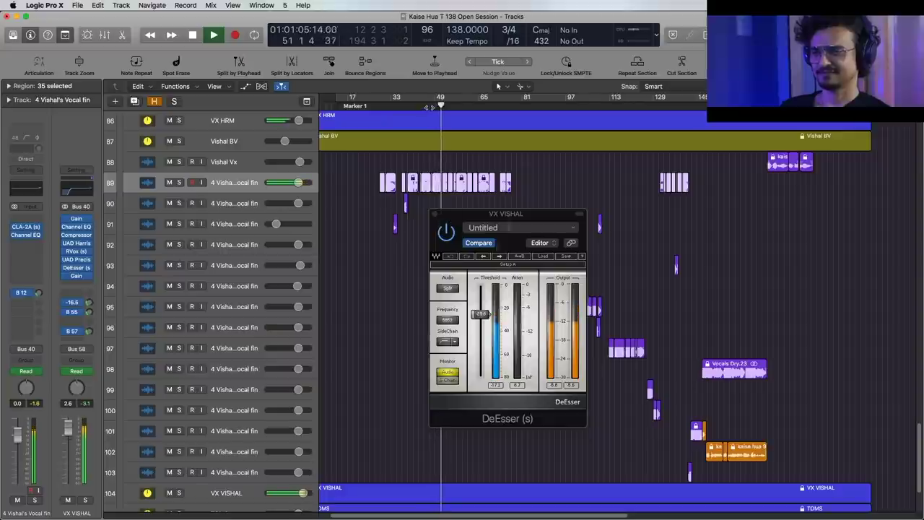
pyautogui.press('space')
# - Compare the DeEsser bypassed and active during playback from bar 46, leave it active, and close it
pyautogui.moveTo(428, 106); pyautogui.dragTo(426, 106)
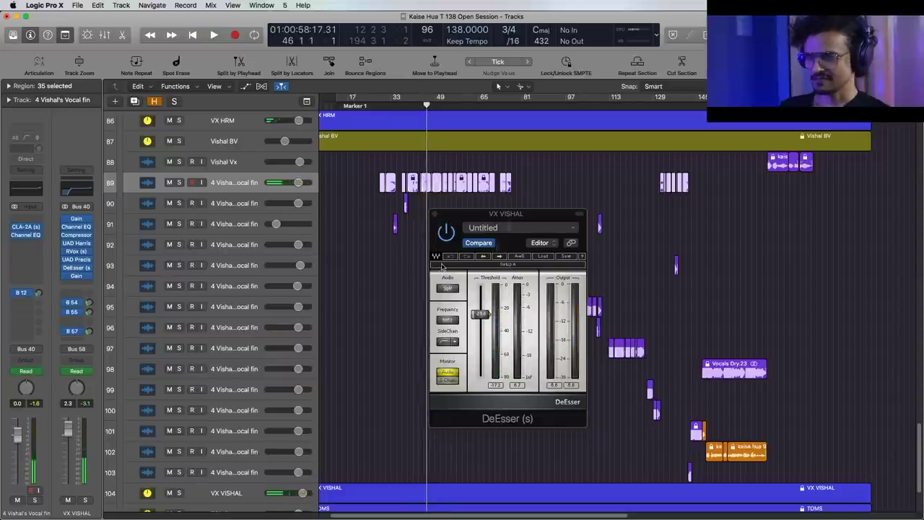
pyautogui.click(446, 238)
pyautogui.press('space')
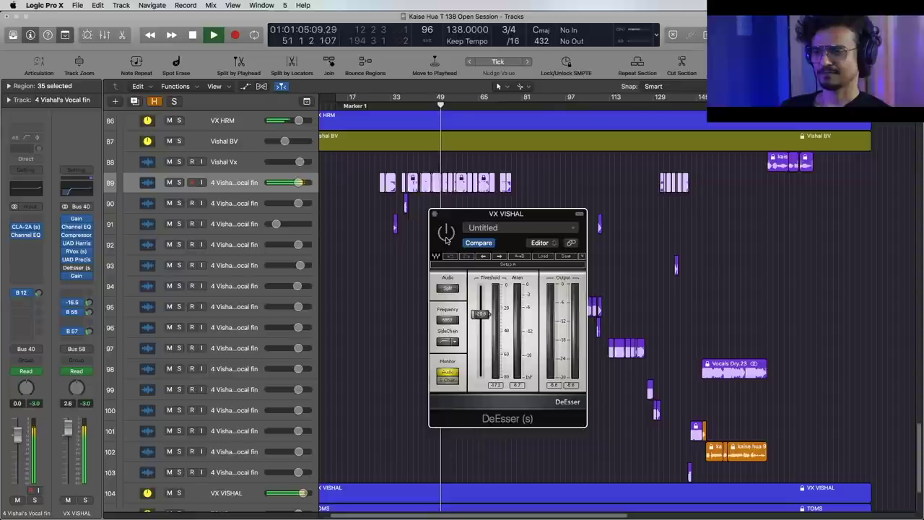
pyautogui.press('space')
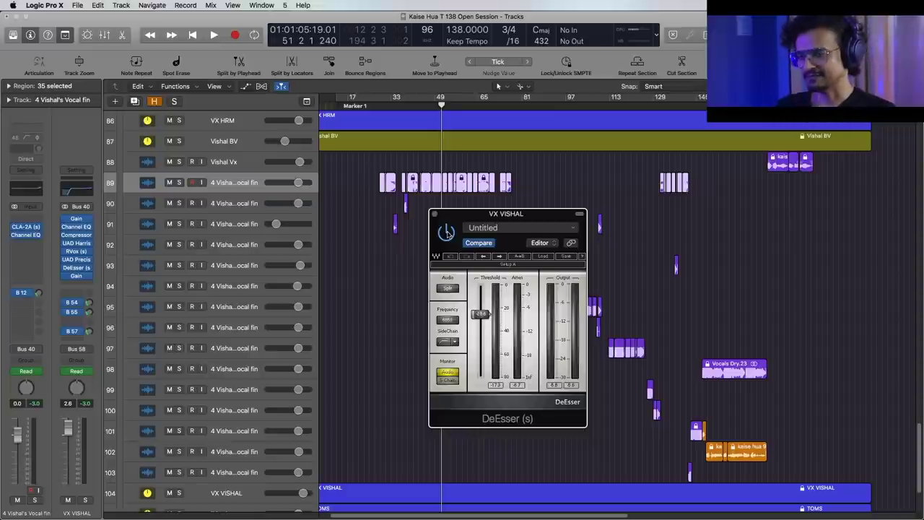
pyautogui.press('space')
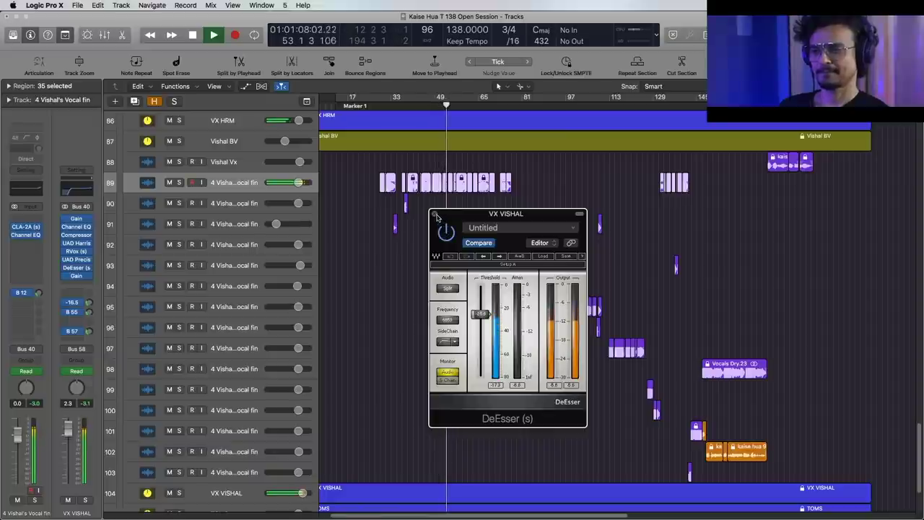
pyautogui.press('space')
pyautogui.click(433, 213)
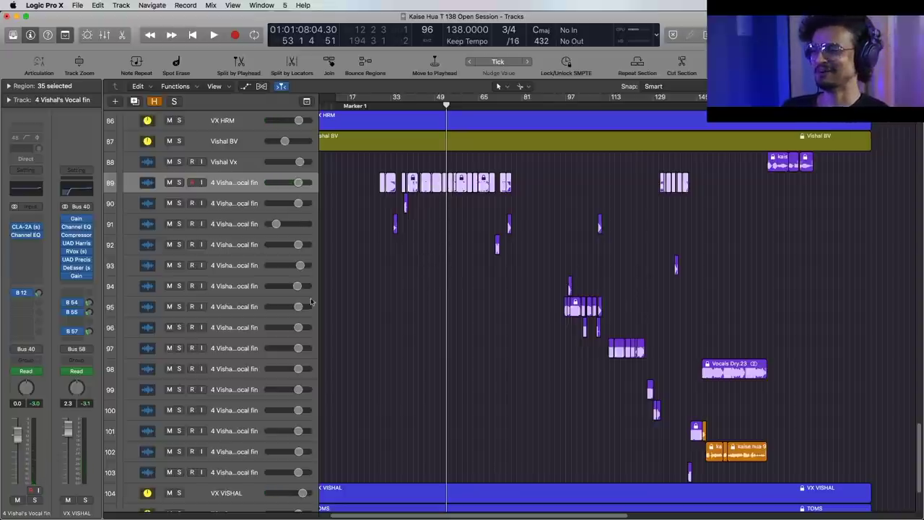
# - Open the last Gain plug-in on the lead vocal bus, check its gain amount, and close it
pyautogui.click(77, 277)
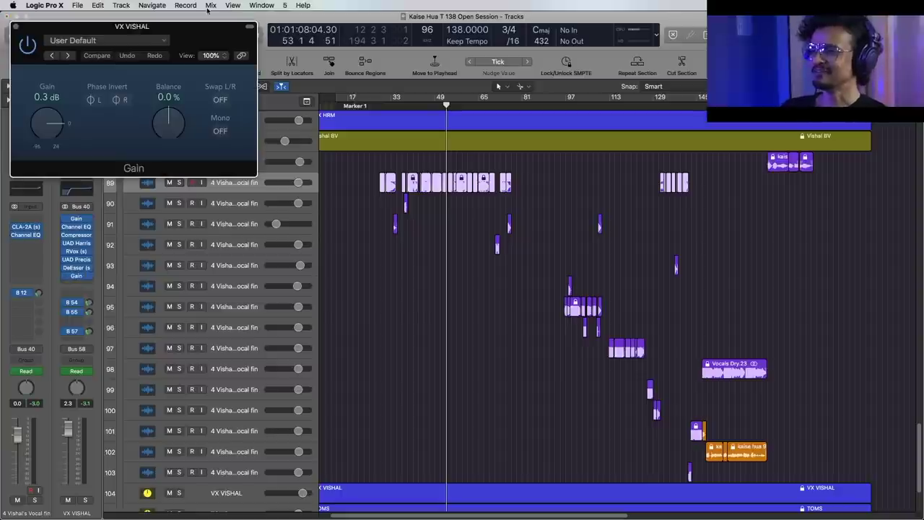
pyautogui.moveTo(211, 41); pyautogui.dragTo(528, 208)
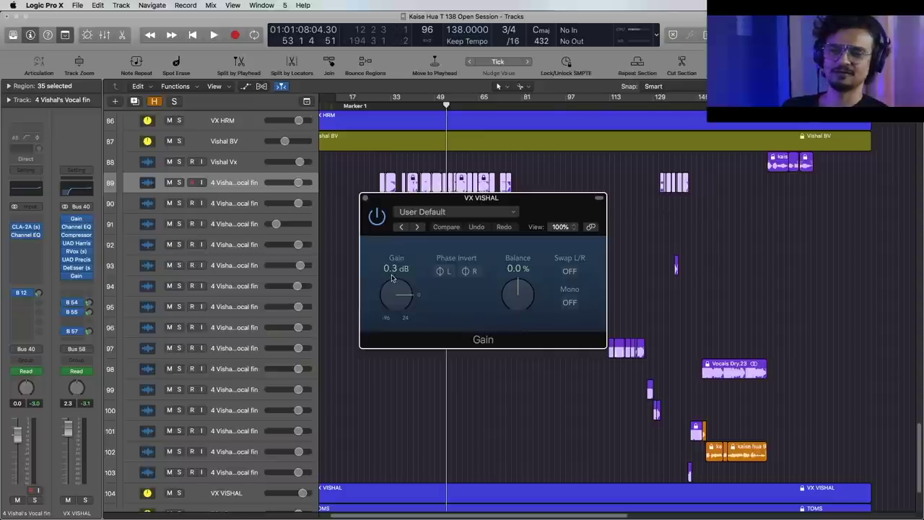
pyautogui.click(365, 198)
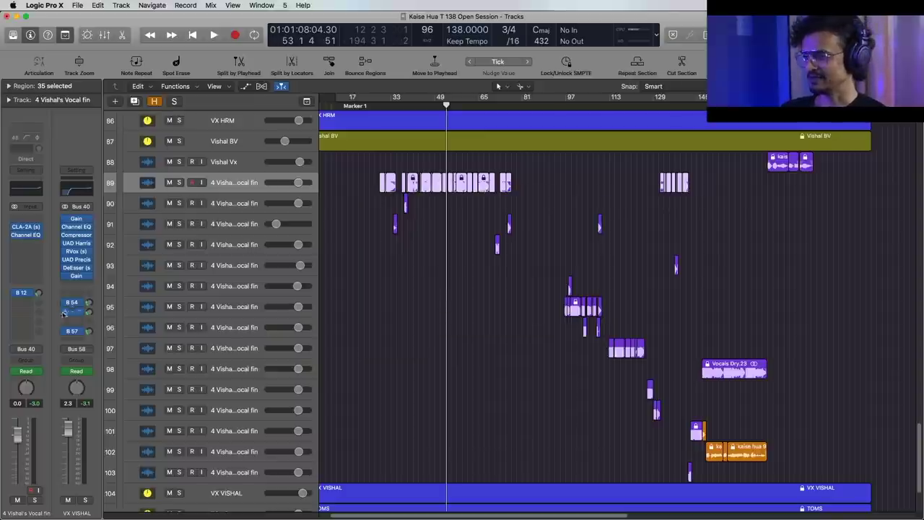
# - Show the channel fed by the lead vocal track's Bus 12 send, inspect its H-Reverb settings, and close the reverb
pyautogui.click(25, 294)
pyautogui.click(471, 332)
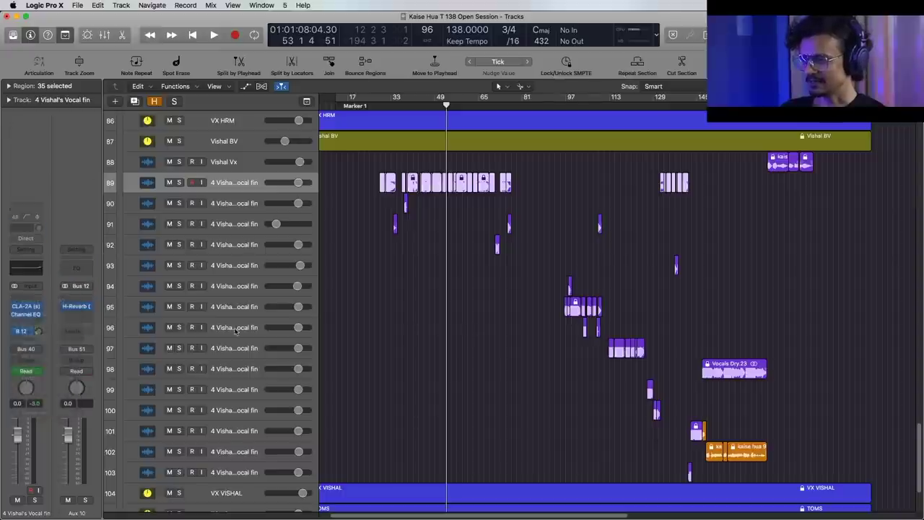
pyautogui.click(78, 306)
pyautogui.moveTo(226, 28); pyautogui.dragTo(510, 104)
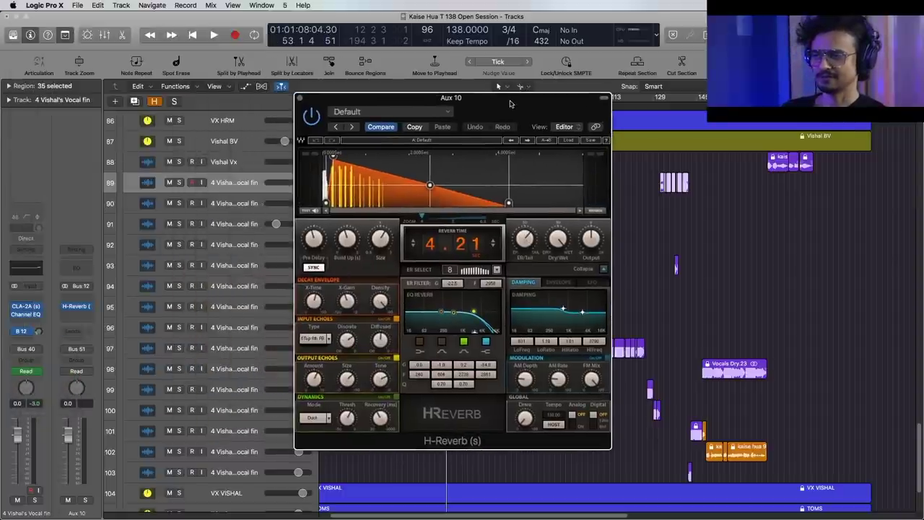
pyautogui.click(300, 100)
# - Select the lead vocal bus track, inspect the UAD Lexicon 480L on its Bus 54 send, and close the reverb
pyautogui.click(244, 203)
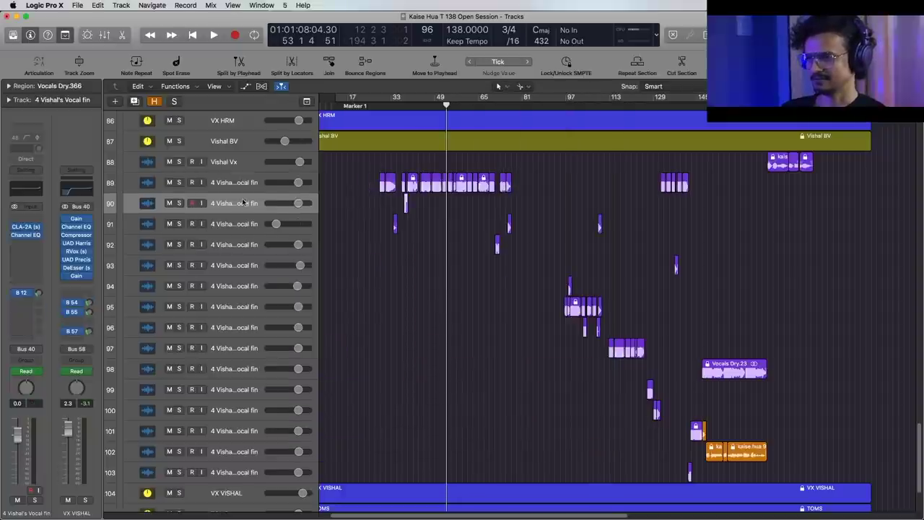
pyautogui.click(239, 144)
pyautogui.scroll(-1, 253, 461)
pyautogui.click(243, 472)
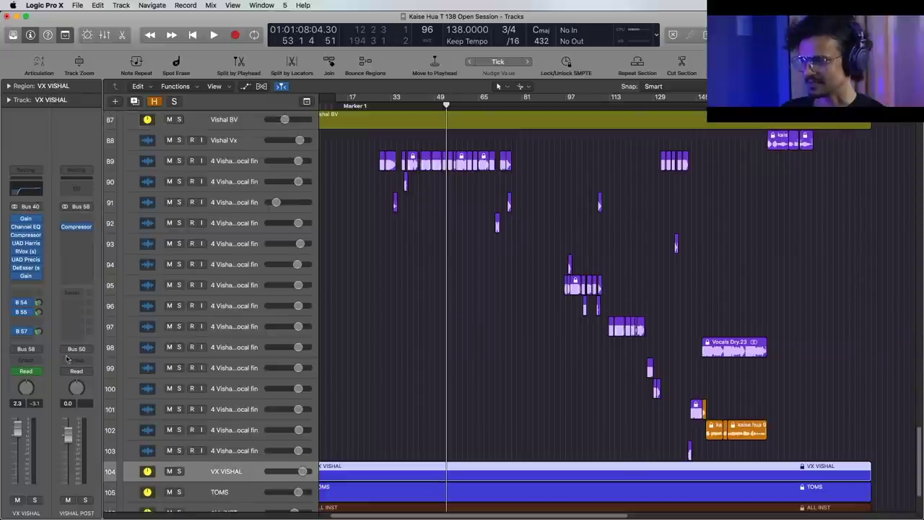
pyautogui.click(23, 302)
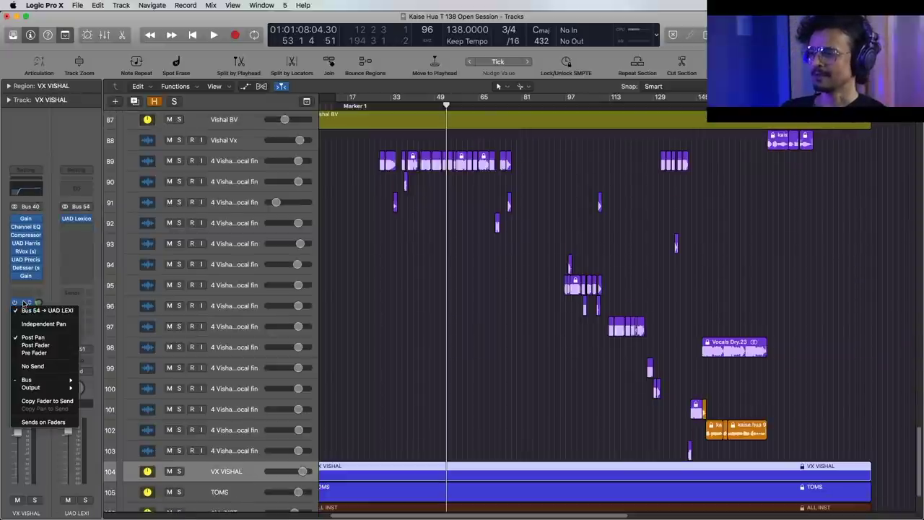
pyautogui.click(86, 226)
pyautogui.click(78, 219)
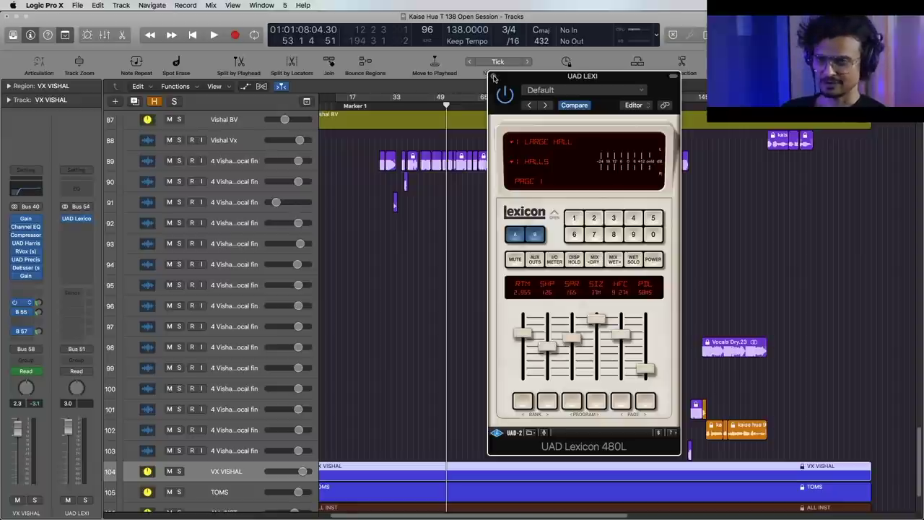
pyautogui.click(494, 78)
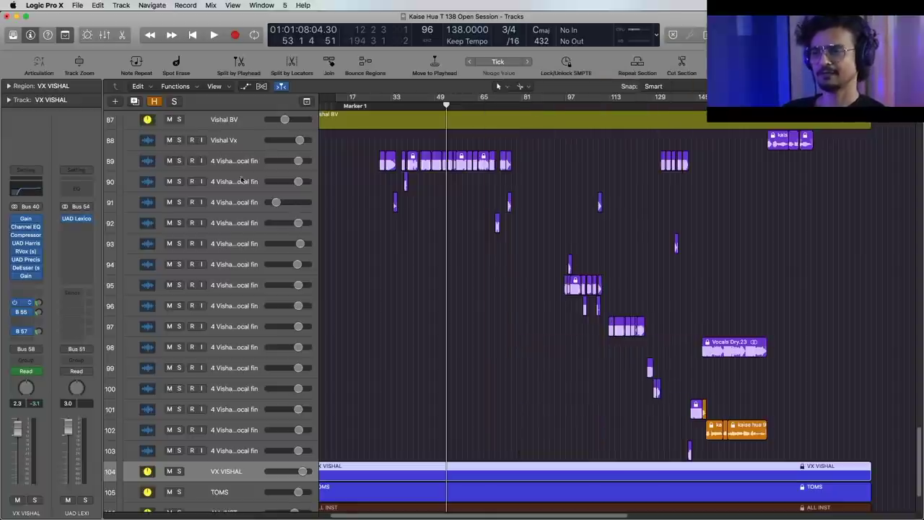
# - Show the channel fed by the lead vocal bus's Bus 55 send, leave the send active, and inspect its EchoBoy settings
pyautogui.click(22, 312)
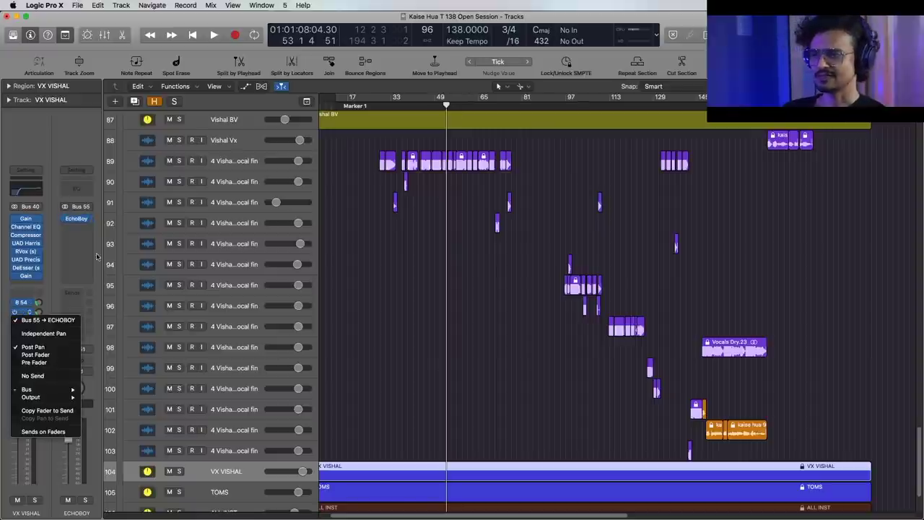
pyautogui.click(48, 300)
pyautogui.click(18, 314)
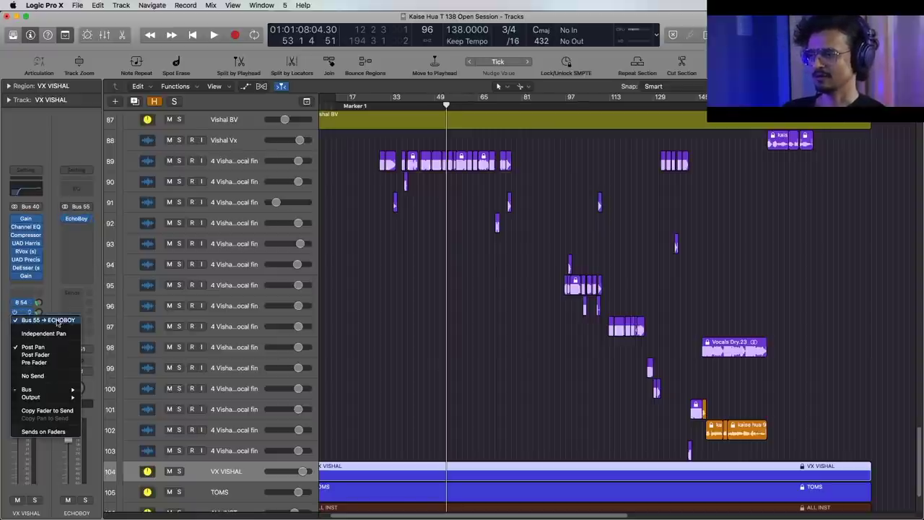
pyautogui.click(32, 311)
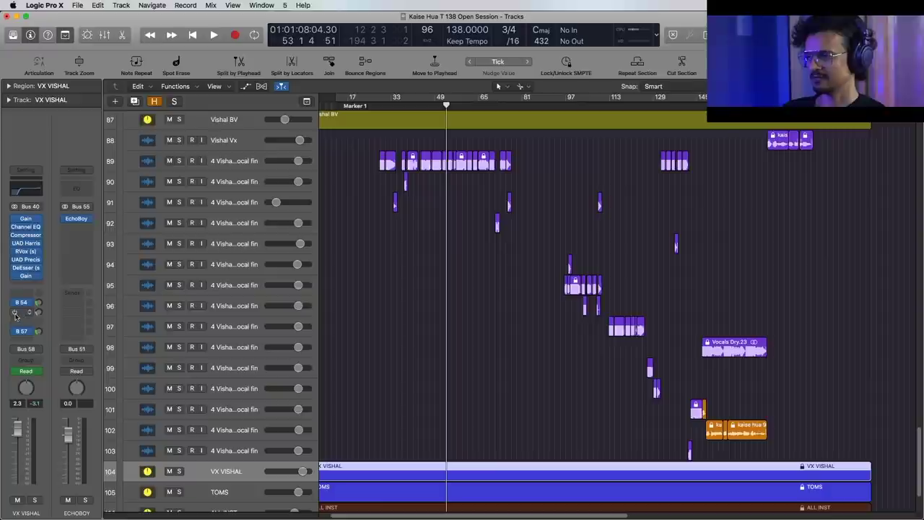
pyautogui.click(26, 312)
pyautogui.click(32, 303)
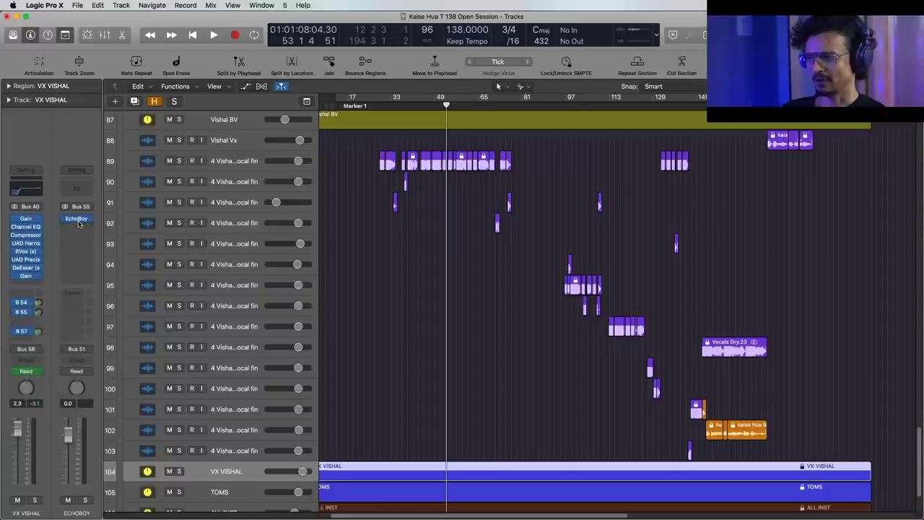
pyautogui.click(77, 218)
pyautogui.moveTo(284, 39); pyautogui.dragTo(646, 224)
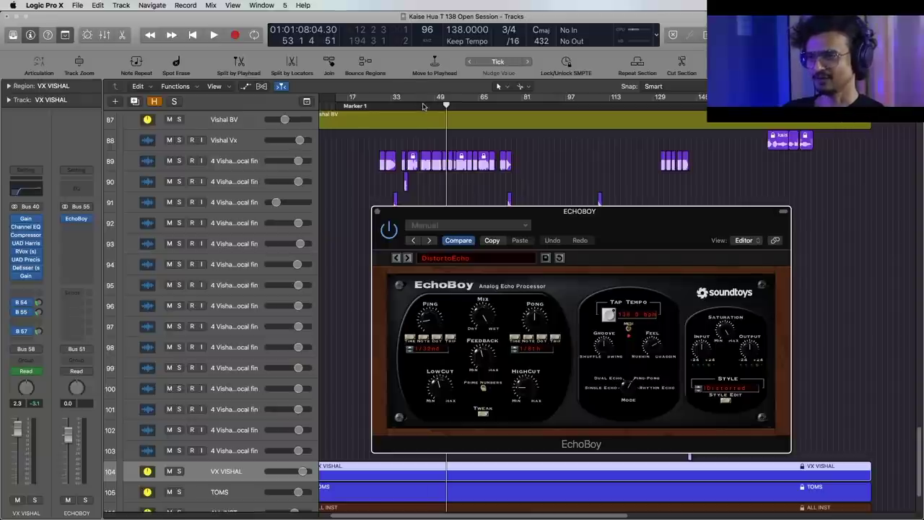
# - Audition the EchoBoy return soloed during playback from bar 44, remove the solo, and close the EchoBoy plug-in
pyautogui.click(423, 107)
pyautogui.press('space')
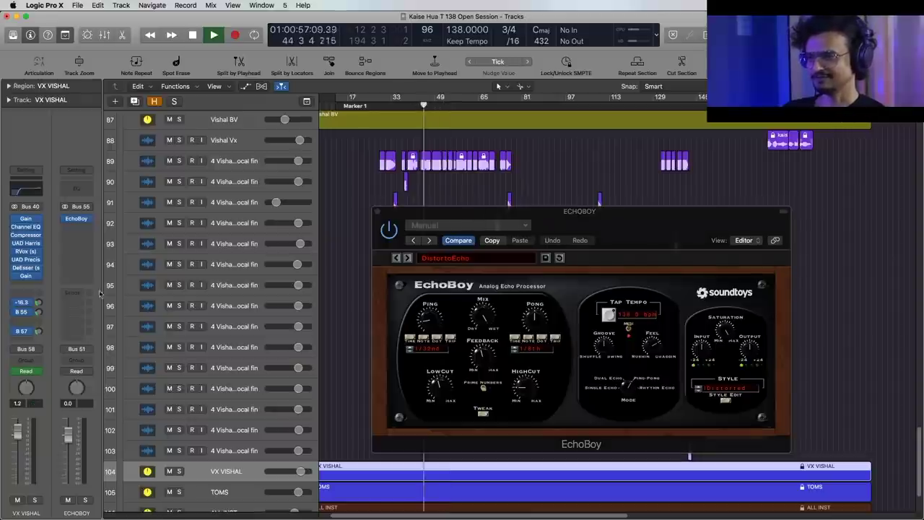
pyautogui.click(83, 500)
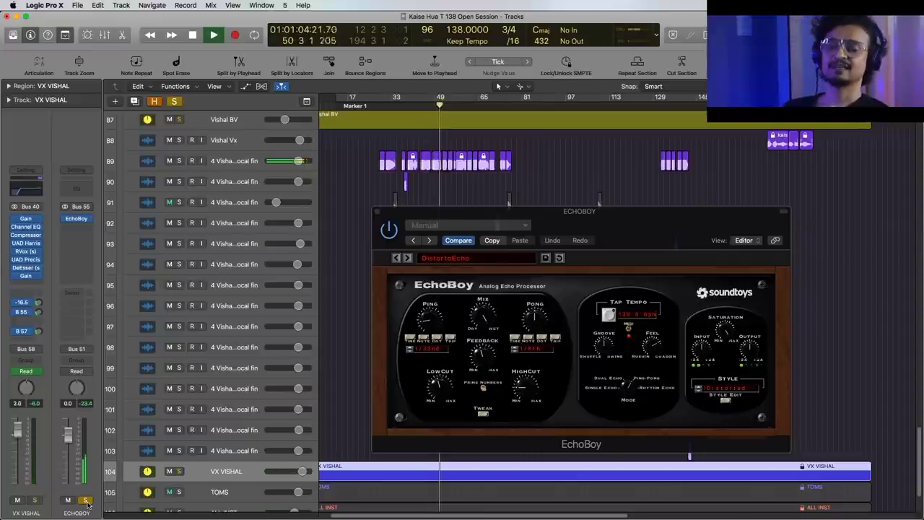
pyautogui.press('space')
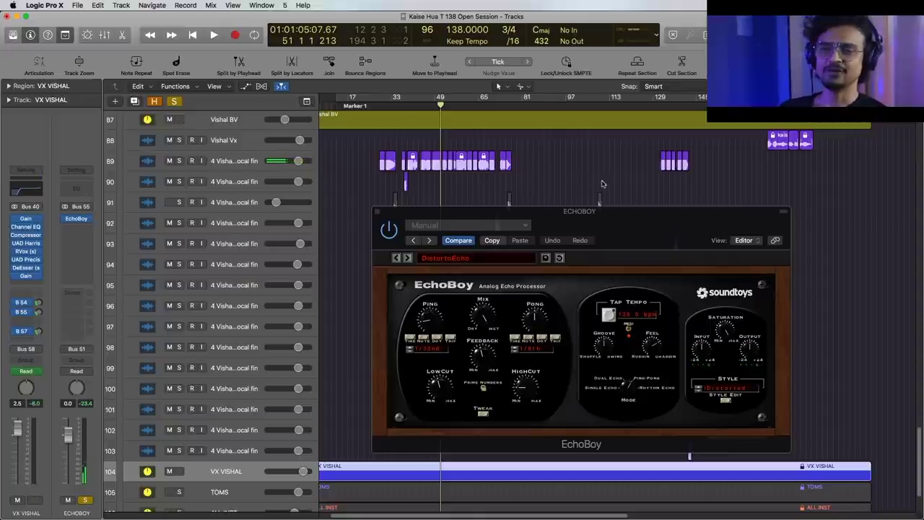
pyautogui.click(86, 499)
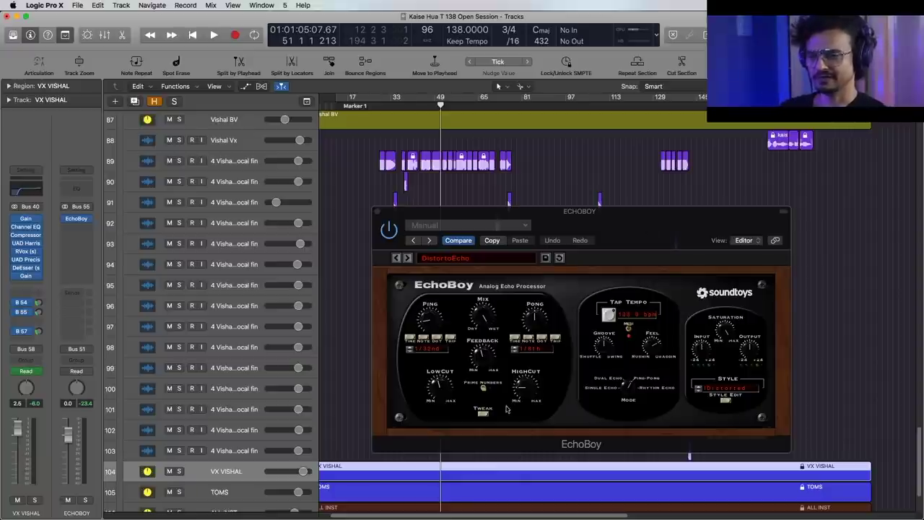
pyautogui.click(377, 212)
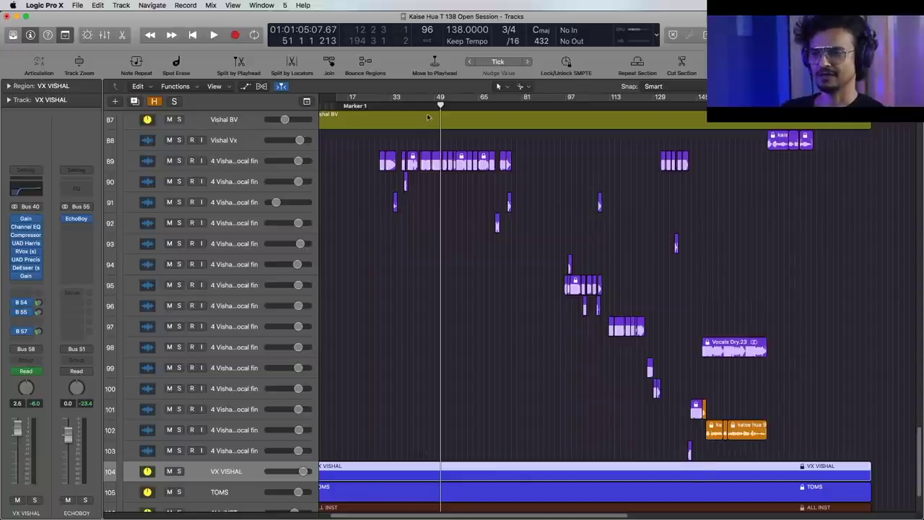
# - Play the soloed lead vocal bus from bar 44 and compare it with the EchoBoy return muted and unmuted
pyautogui.click(421, 106)
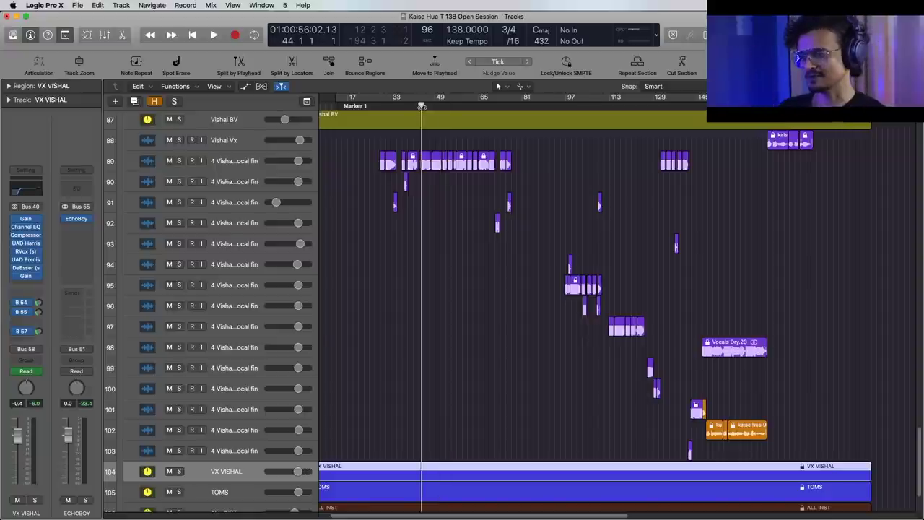
pyautogui.press('space')
pyautogui.click(35, 499)
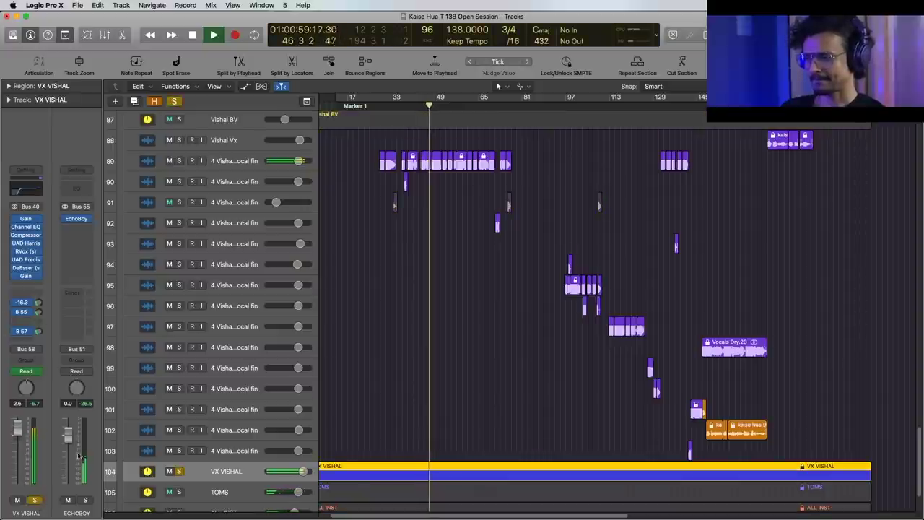
pyautogui.click(69, 500)
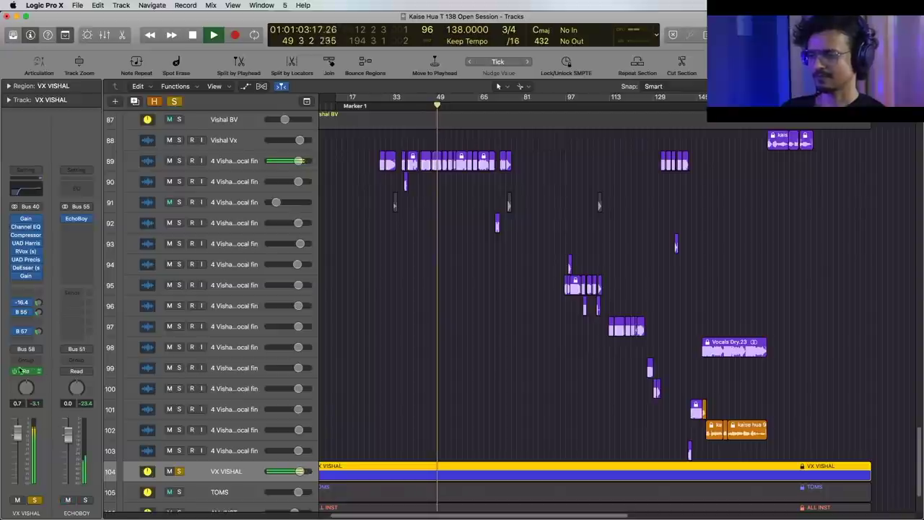
pyautogui.press('space')
# - Show the channel fed by the lead vocal bus's Bus 57 send, inspect its PlatinumVerb settings, and close the reverb
pyautogui.click(23, 332)
pyautogui.click(396, 336)
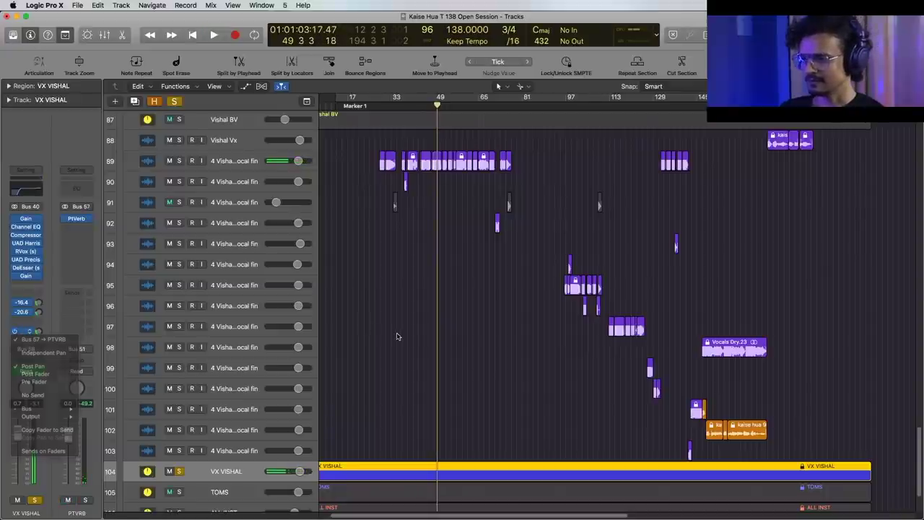
pyautogui.click(77, 220)
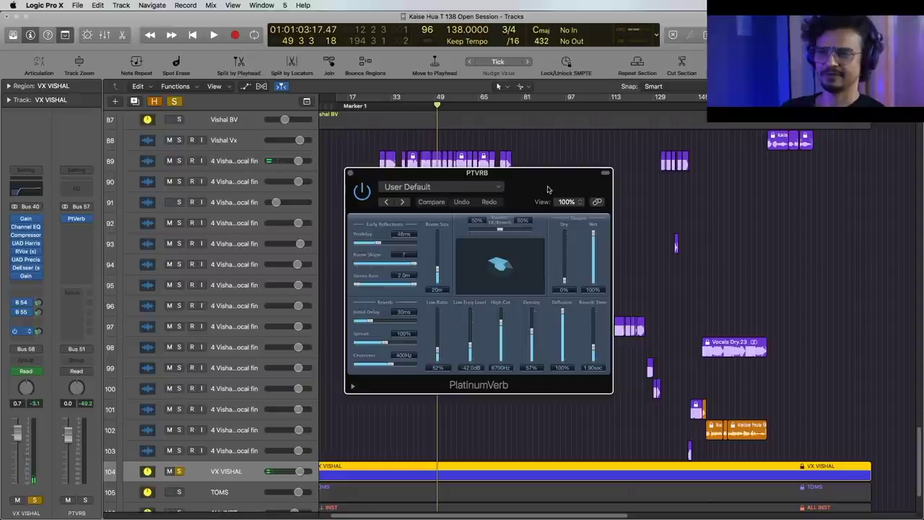
pyautogui.moveTo(546, 190); pyautogui.dragTo(534, 202)
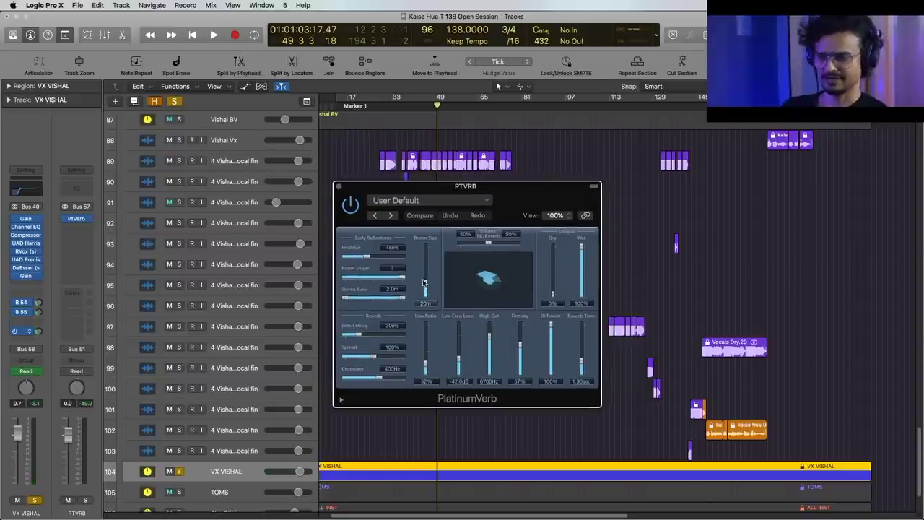
pyautogui.click(338, 187)
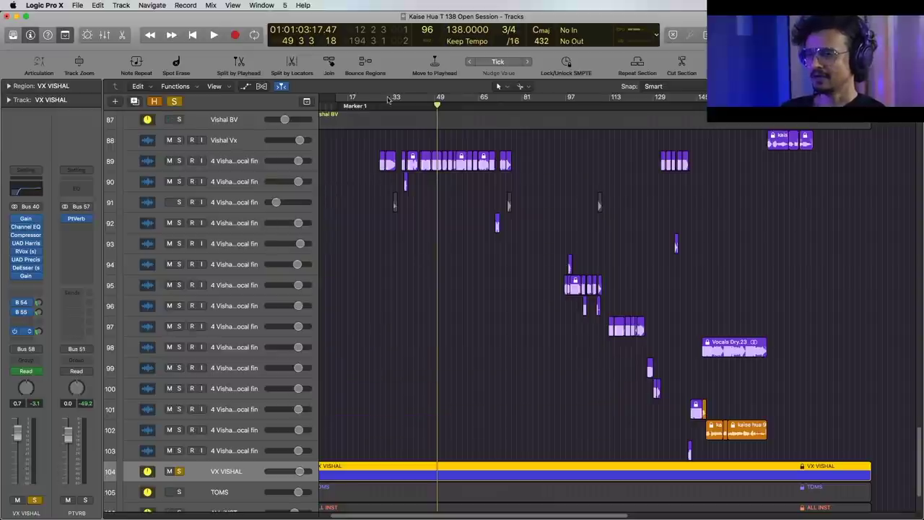
# - Clear the active solo, play the full mix from about bar 27, and show the mixer
pyautogui.click(177, 102)
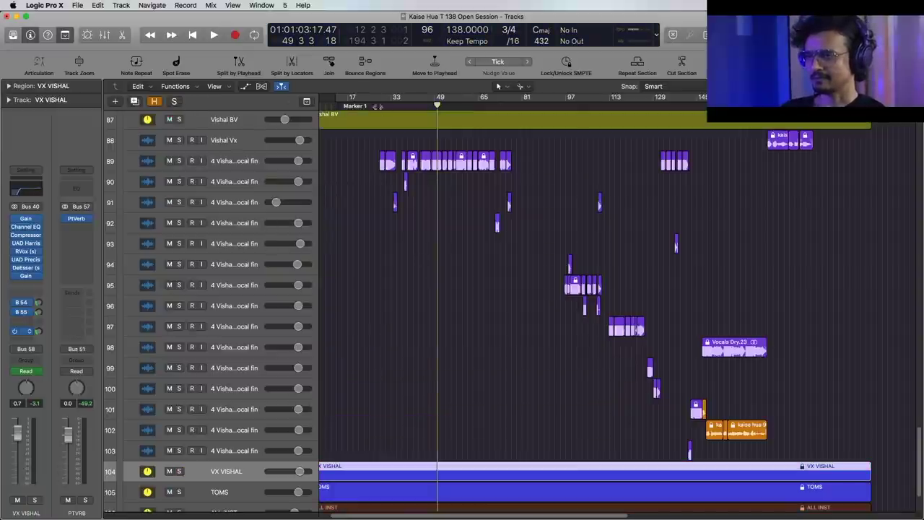
pyautogui.click(378, 106)
pyautogui.press('space')
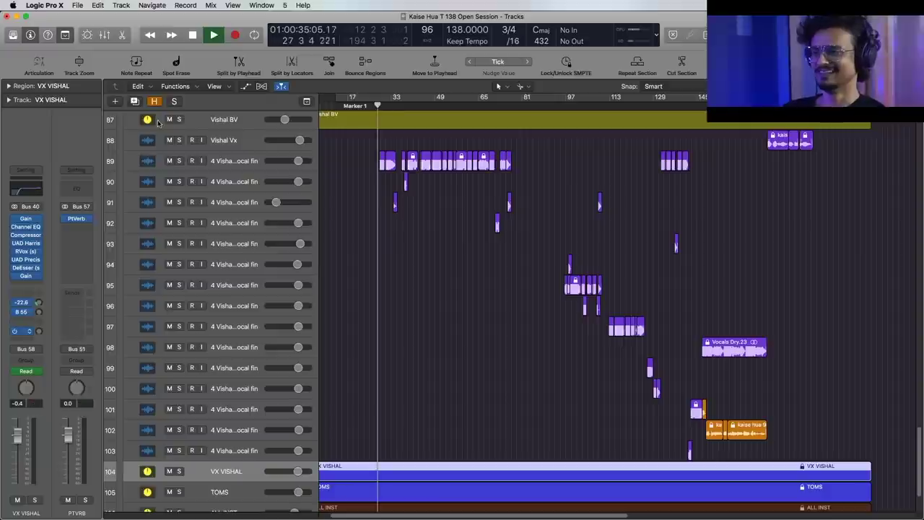
pyautogui.click(103, 36)
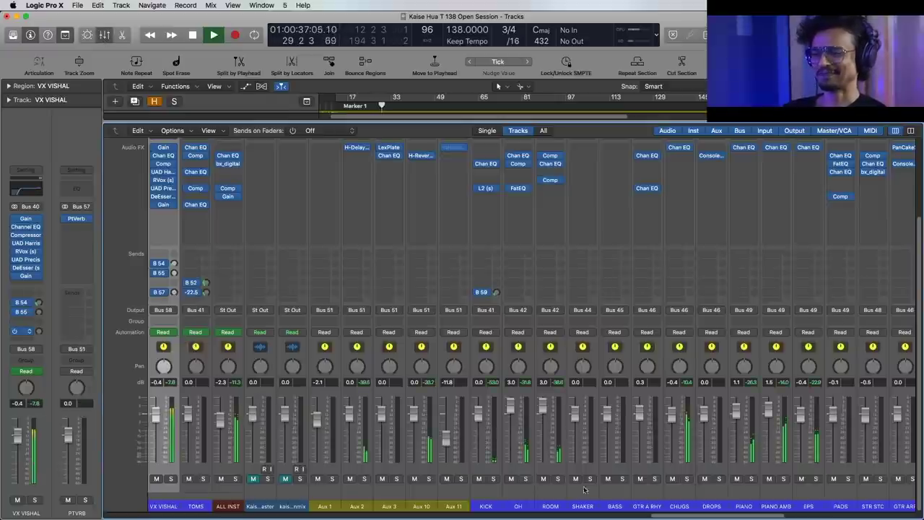
# - Mute the SNR REV, EOS 2, UAD LEXI, ECHOBOY and PTVRB return channels together during playback
pyautogui.moveTo(324, 508); pyautogui.dragTo(455, 509)
pyautogui.moveTo(667, 515); pyautogui.dragTo(812, 513)
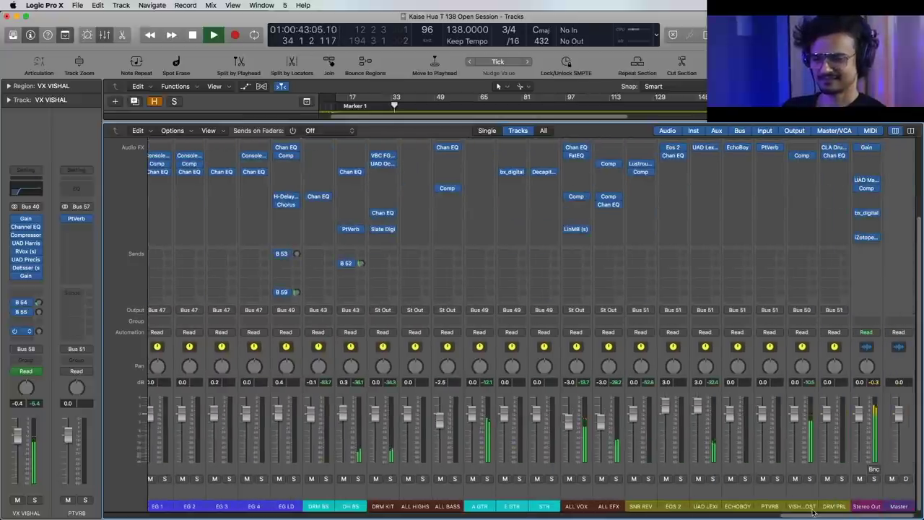
pyautogui.keyDown('shift'); pyautogui.click(643, 509); pyautogui.keyUp('shift')
pyautogui.keyDown('shift'); pyautogui.click(675, 509); pyautogui.keyUp('shift')
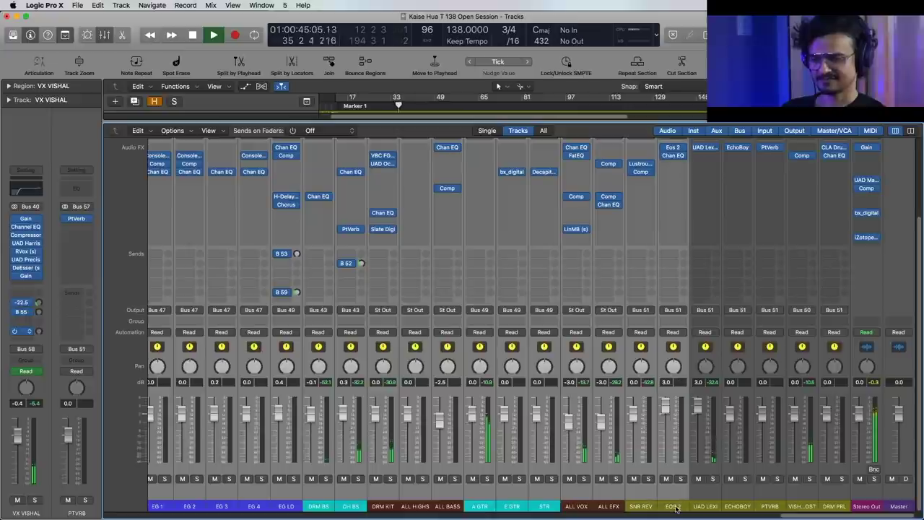
pyautogui.click(703, 511)
pyautogui.moveTo(769, 510); pyautogui.dragTo(651, 514)
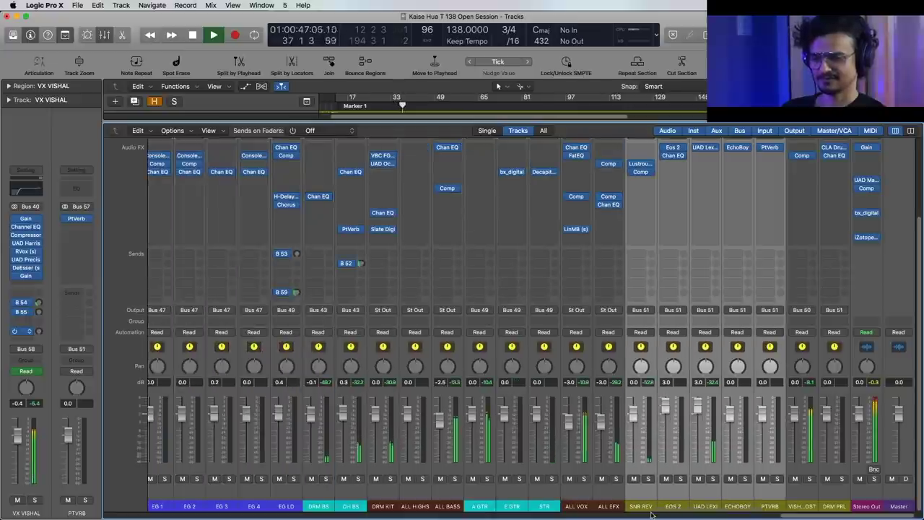
pyautogui.click(634, 479)
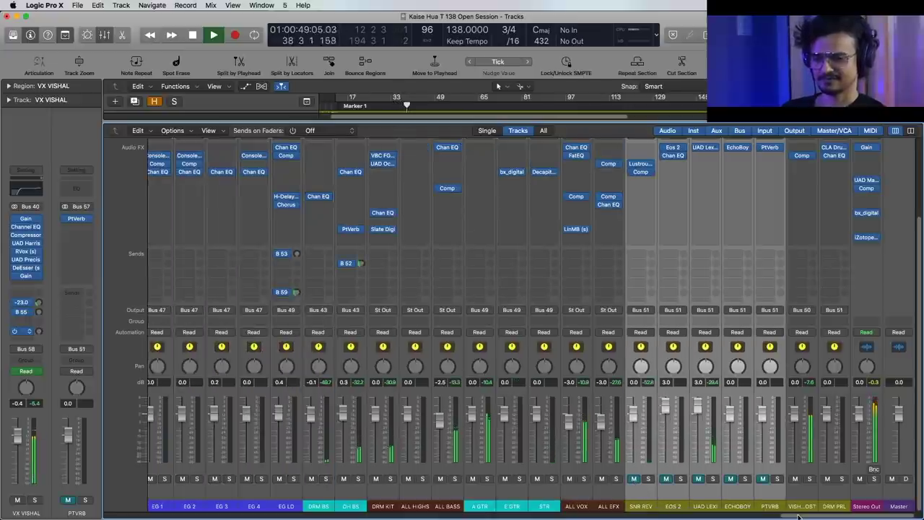
# - Mute the Aux 1, 2, 3, 10 and 11 channels together and replay the dry mix from before bar 33
pyautogui.moveTo(798, 516); pyautogui.dragTo(671, 515)
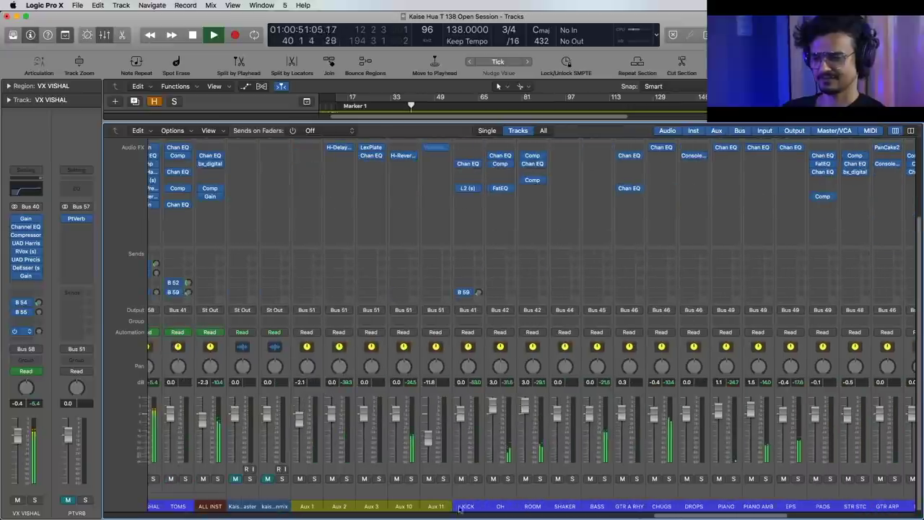
pyautogui.moveTo(438, 510); pyautogui.dragTo(306, 506)
pyautogui.click(301, 479)
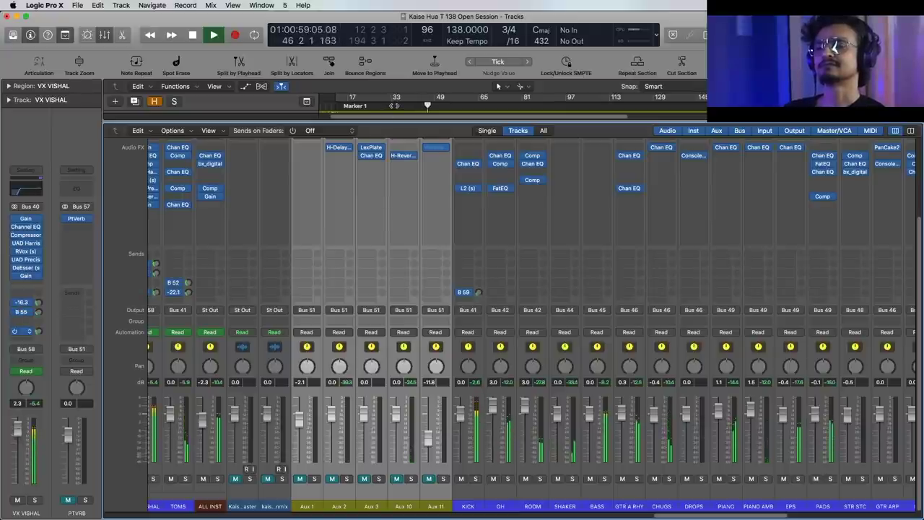
pyautogui.click(392, 106)
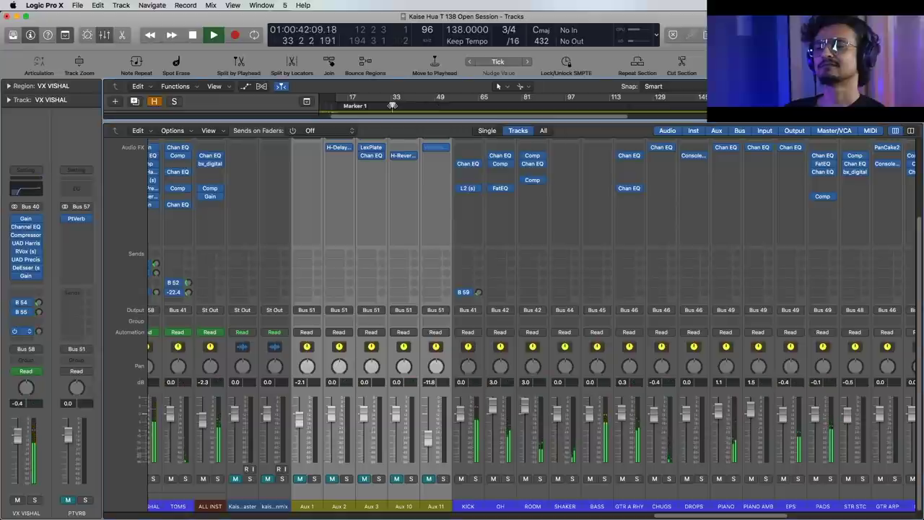
pyautogui.click(383, 106)
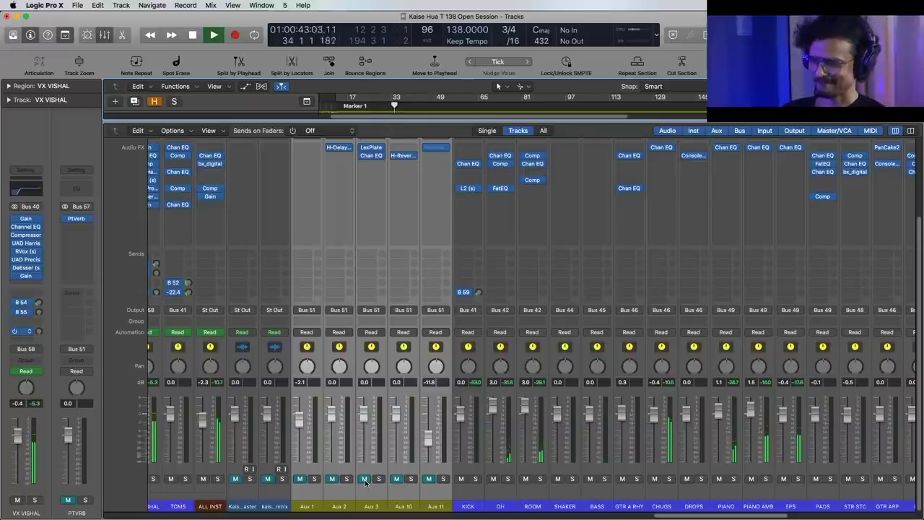
pyautogui.press('space')
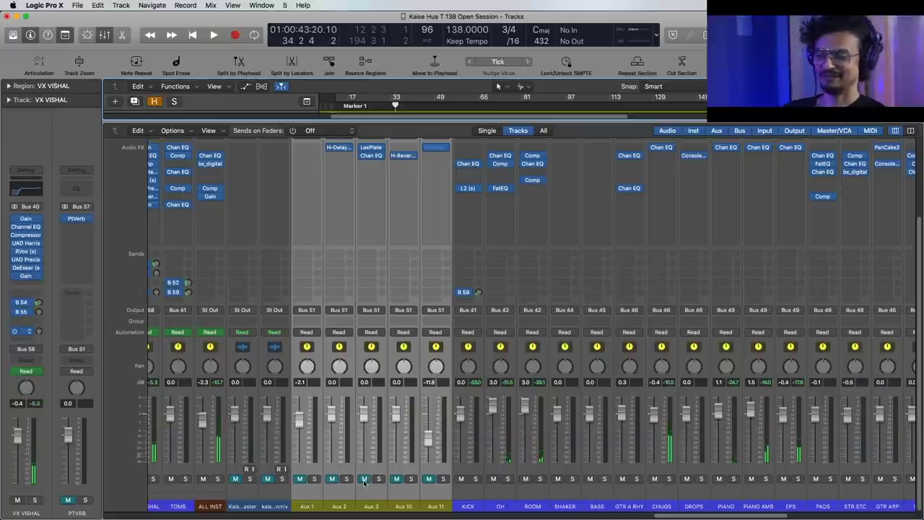
# - Unmute the SNR REV through PTVRB return channels, play the mix for comparison, and hide the mixer
pyautogui.moveTo(689, 515); pyautogui.dragTo(819, 515)
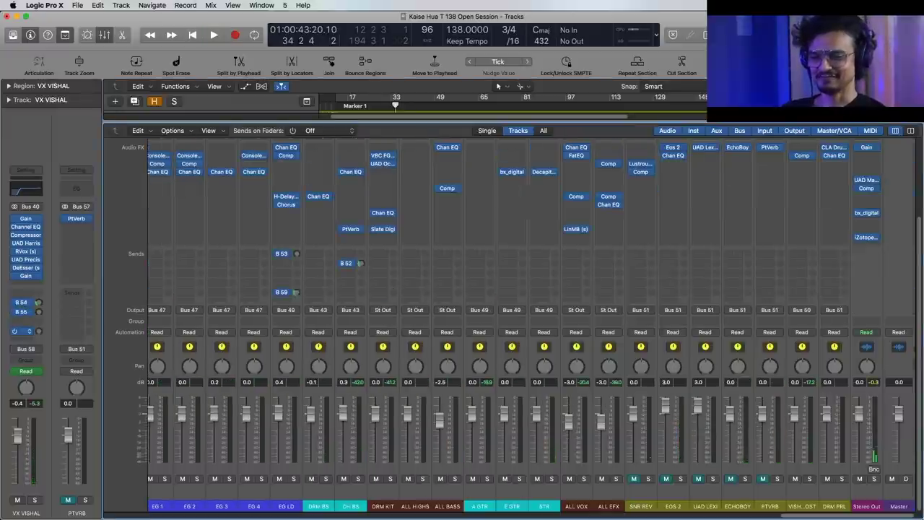
pyautogui.moveTo(761, 482); pyautogui.dragTo(620, 487)
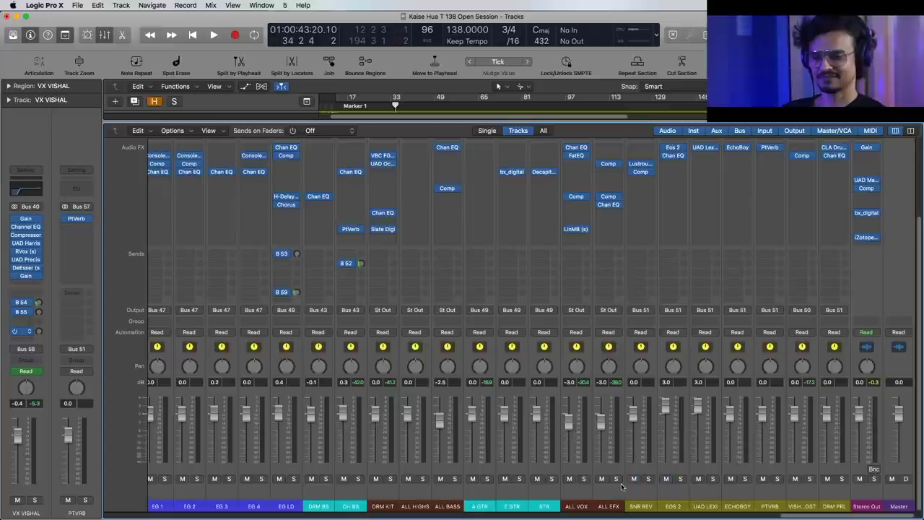
pyautogui.press('space')
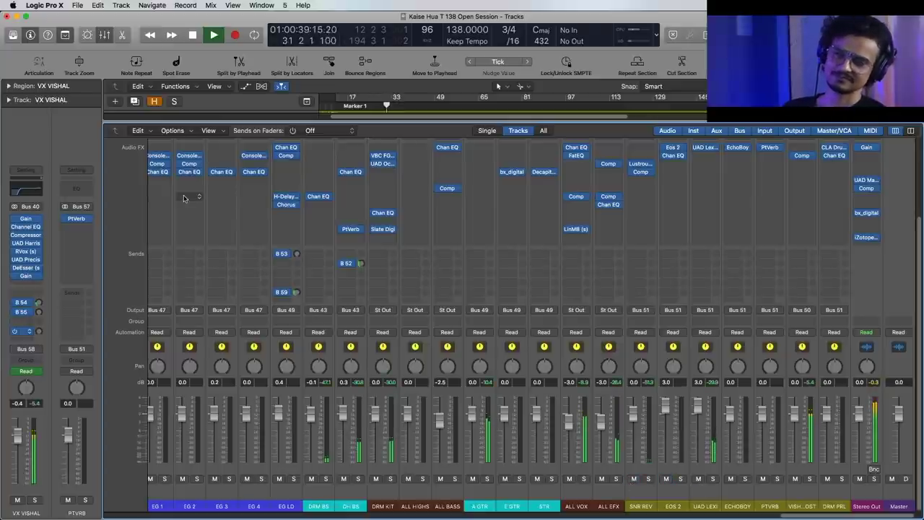
pyautogui.click(104, 35)
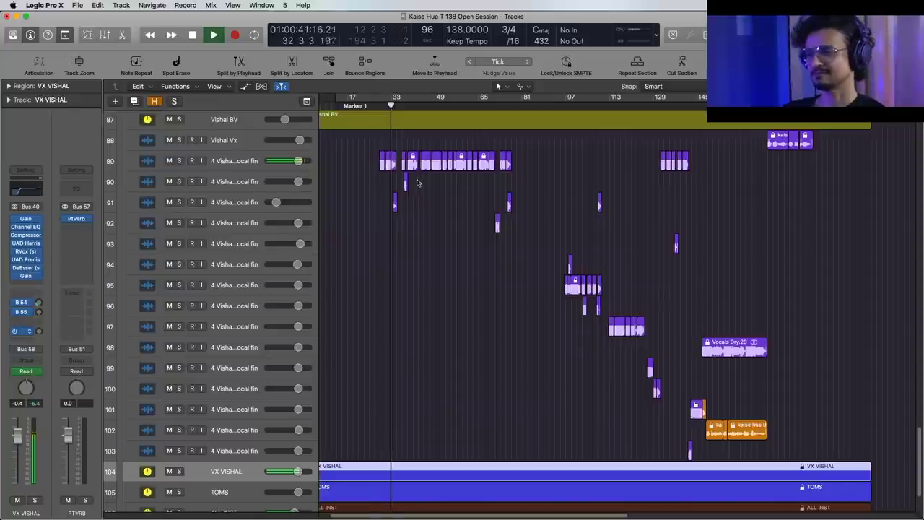
# - Stop playback, look through the harmony and lead vocal tracks, and place the playhead at bar 61
pyautogui.scroll(3, 495, 231)
pyautogui.scroll(4, 475, 229)
pyautogui.press('space')
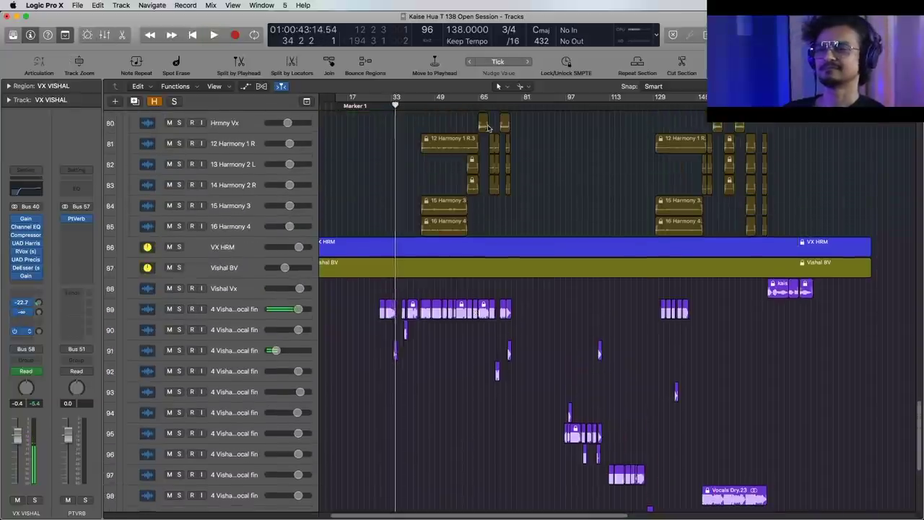
pyautogui.scroll(5, 482, 187)
pyautogui.scroll(2, 479, 144)
pyautogui.click(468, 102)
pyautogui.scroll(-1, 550, 265)
pyautogui.scroll(-10, 550, 265)
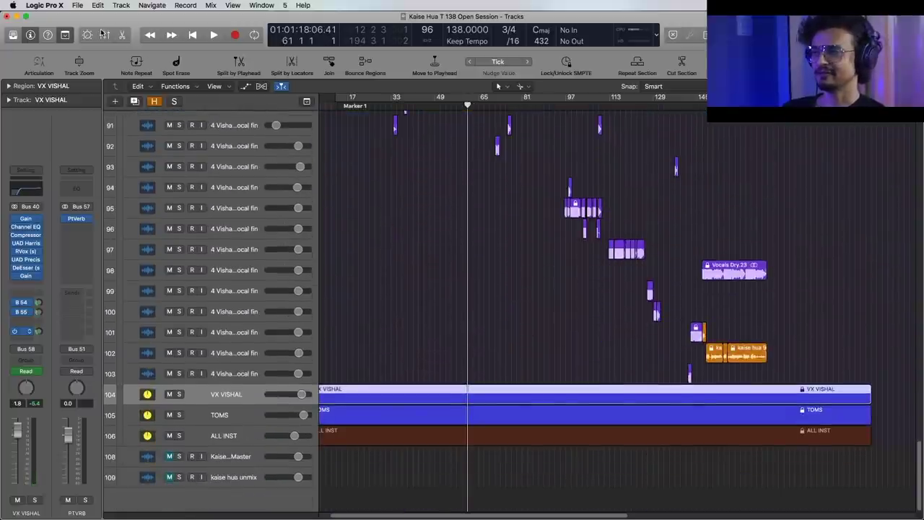
# - Play the section from bar 61 with the effect returns active, show the mixer, and stop around bar 66
pyautogui.click(105, 34)
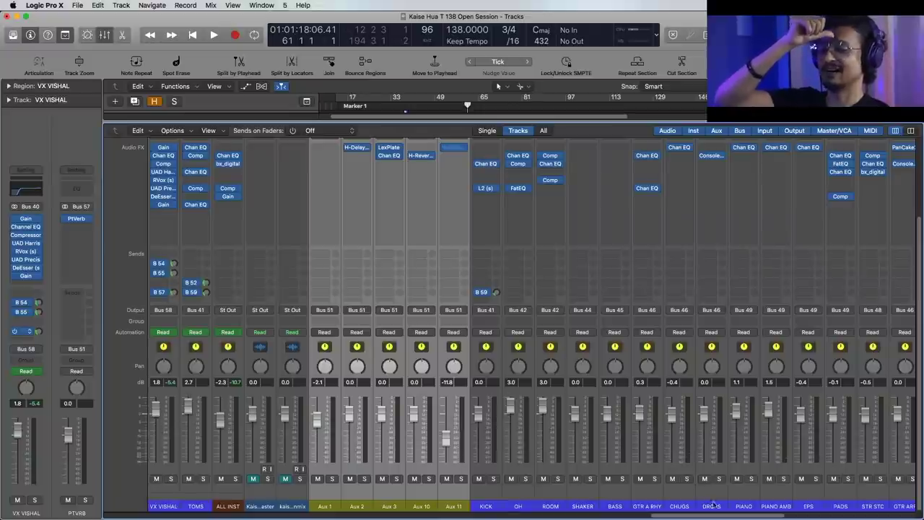
pyautogui.moveTo(712, 516)
pyautogui.mouseDown()
pyautogui.moveTo(686, 517)
pyautogui.moveTo(703, 518)
pyautogui.mouseUp()
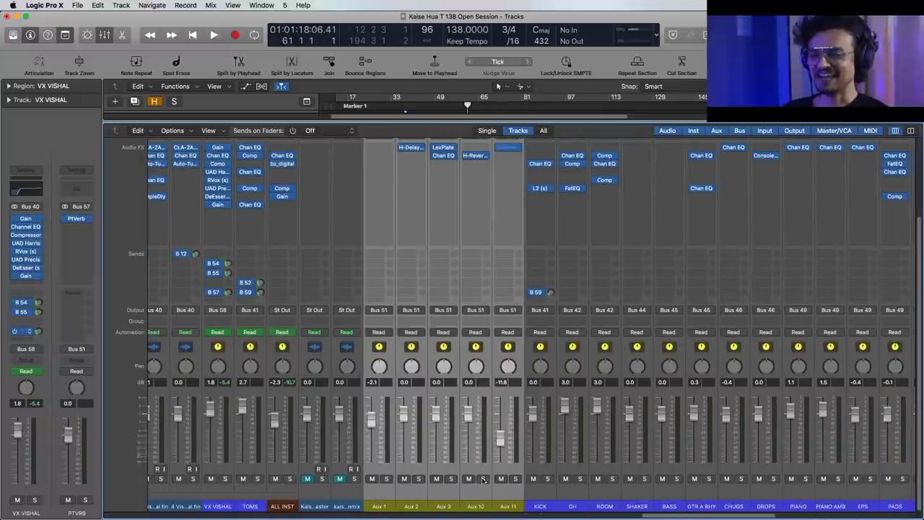
pyautogui.click(104, 35)
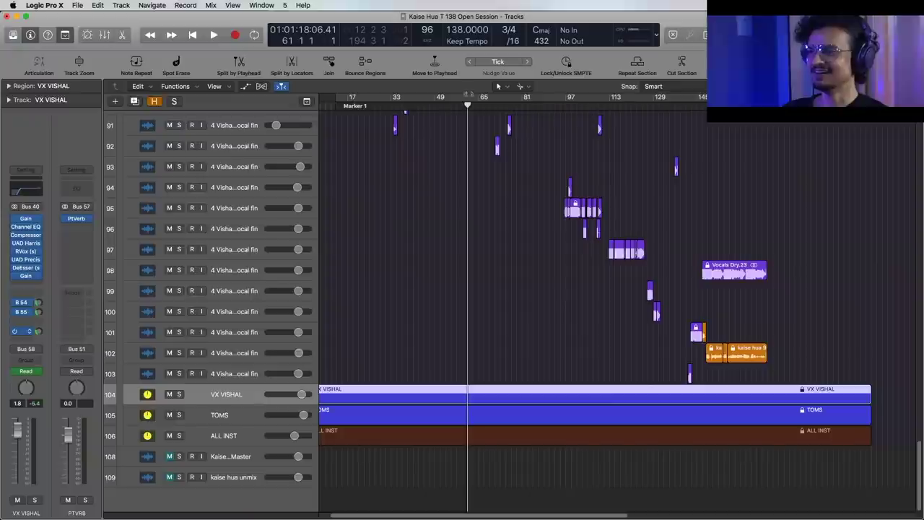
pyautogui.scroll(10, 496, 187)
pyautogui.scroll(-5, 497, 187)
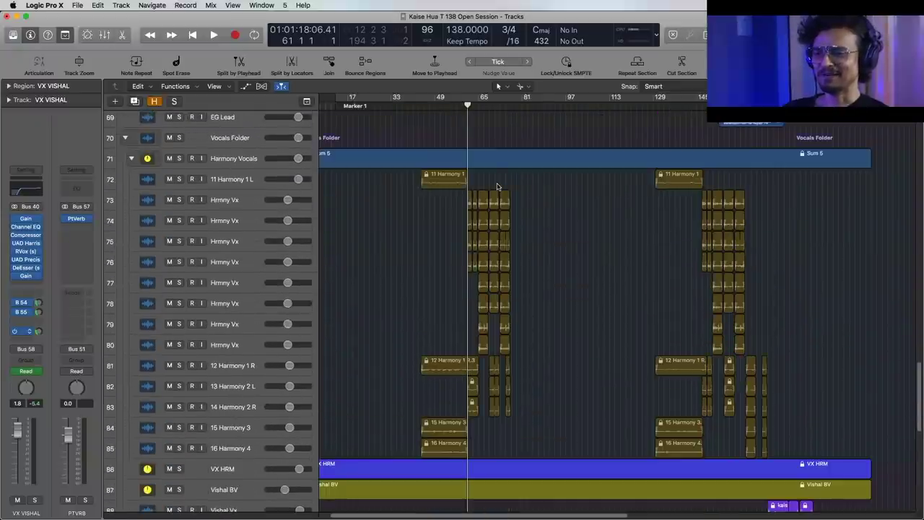
pyautogui.press('space')
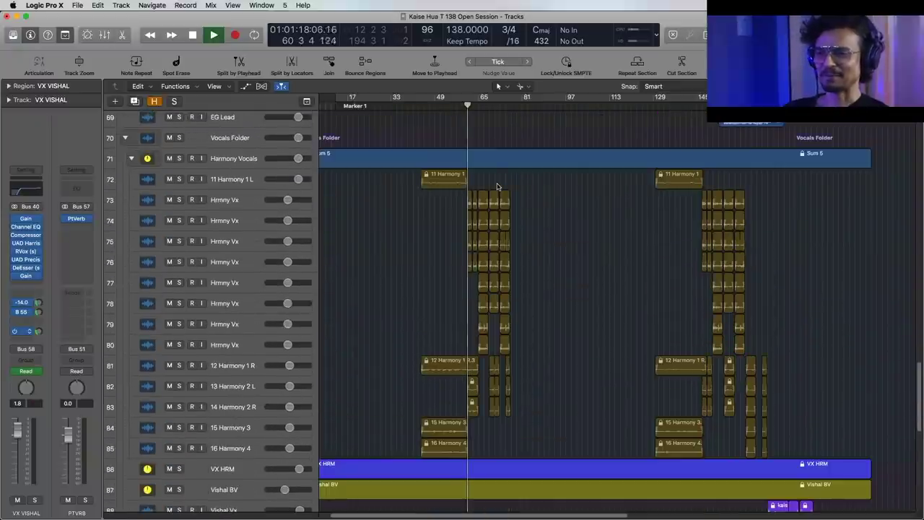
pyautogui.click(104, 35)
pyautogui.hscroll(5, 657, 516)
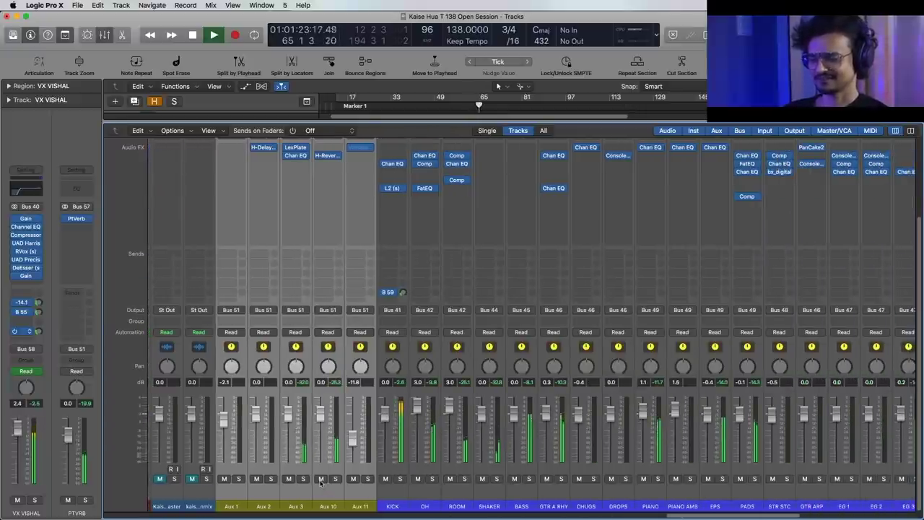
pyautogui.press('space')
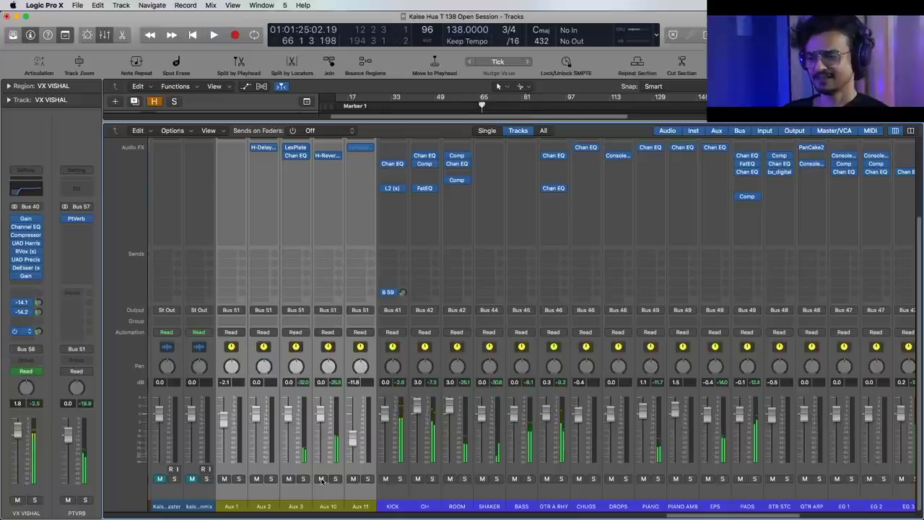
# - Mute the SNR REV through PTVRB return channels and DRM PRL, and play the section dry for comparison
pyautogui.hscroll(2, 322, 482)
pyautogui.hscroll(20, 761, 509)
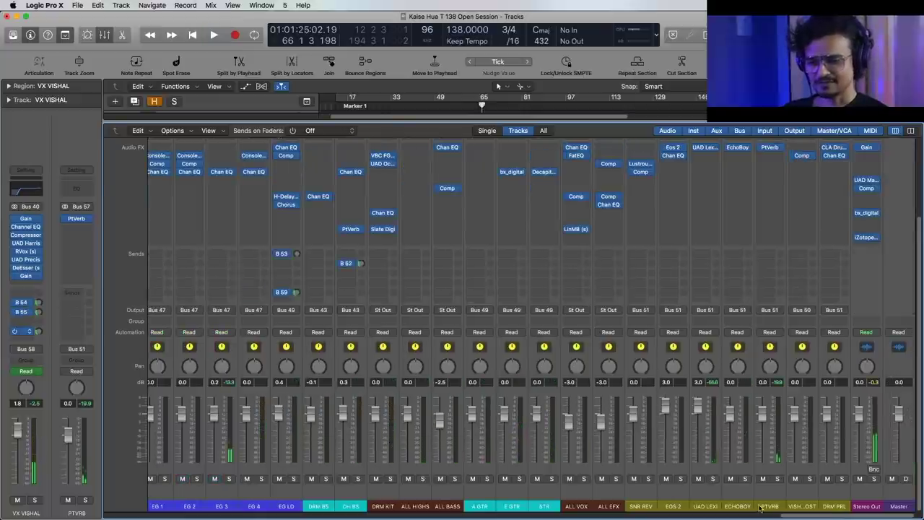
pyautogui.moveTo(765, 510); pyautogui.dragTo(640, 510)
pyautogui.click(633, 479)
pyautogui.press('space')
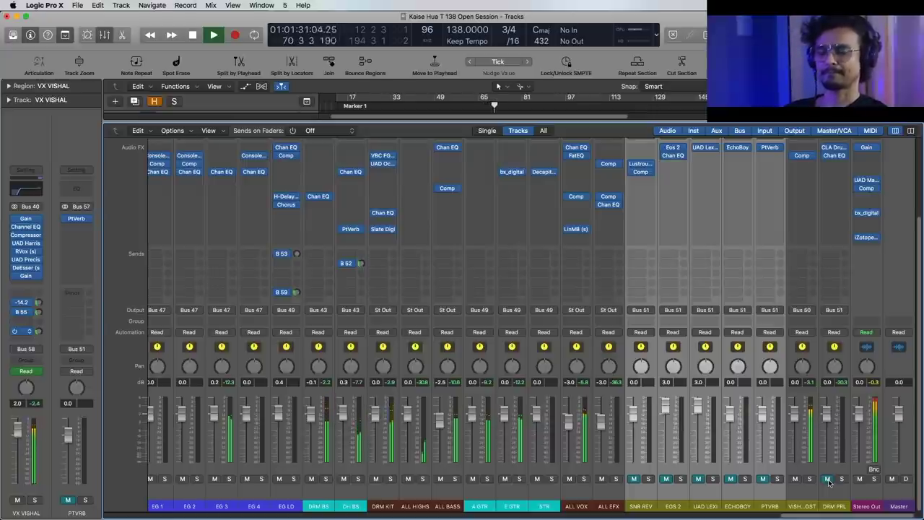
pyautogui.press('space')
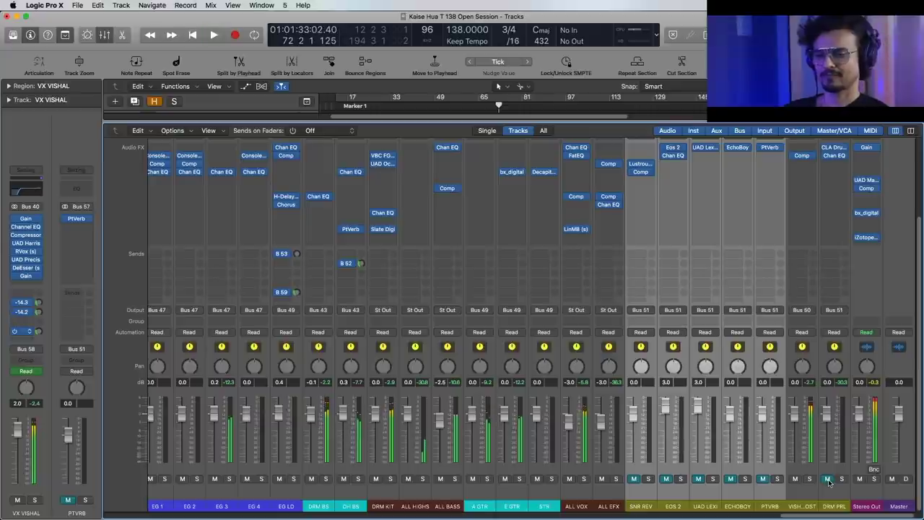
# - Unmute DRM PRL, the SNR REV through PTVRB return channels, and the Aux 1 through Aux 11 channels
pyautogui.click(829, 482)
pyautogui.moveTo(769, 509); pyautogui.dragTo(636, 508)
pyautogui.click(637, 480)
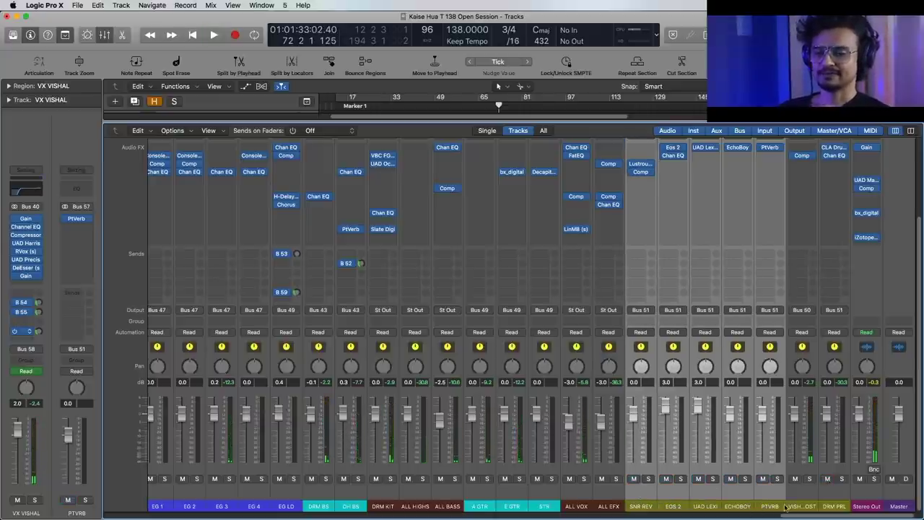
pyautogui.moveTo(791, 515); pyautogui.dragTo(494, 510)
pyautogui.click(491, 479)
pyautogui.moveTo(706, 515); pyautogui.dragTo(722, 515)
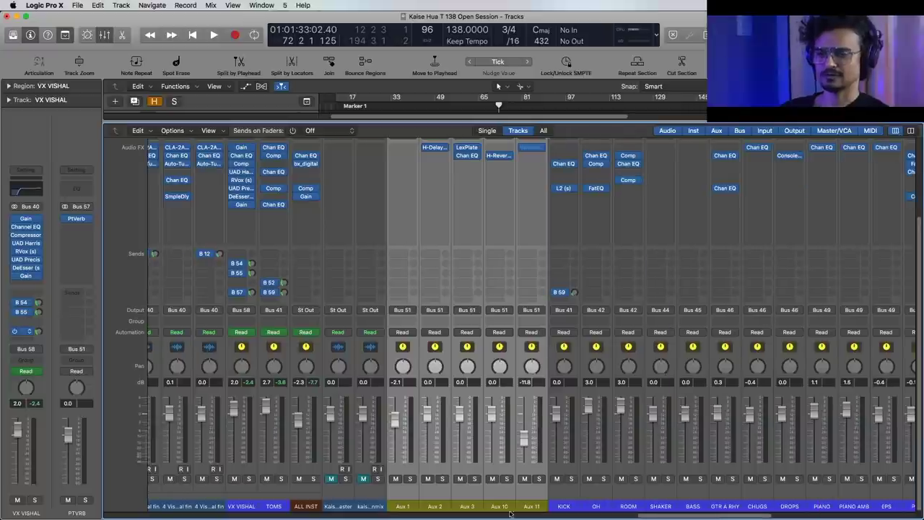
# - Select the KICK channel, replay the section with all effects active, and bring the return channels into view
pyautogui.click(570, 506)
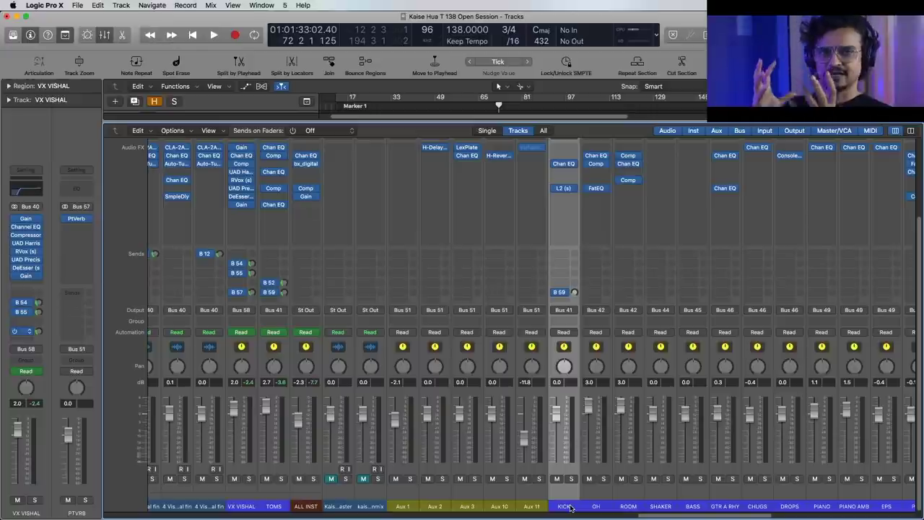
pyautogui.press('space')
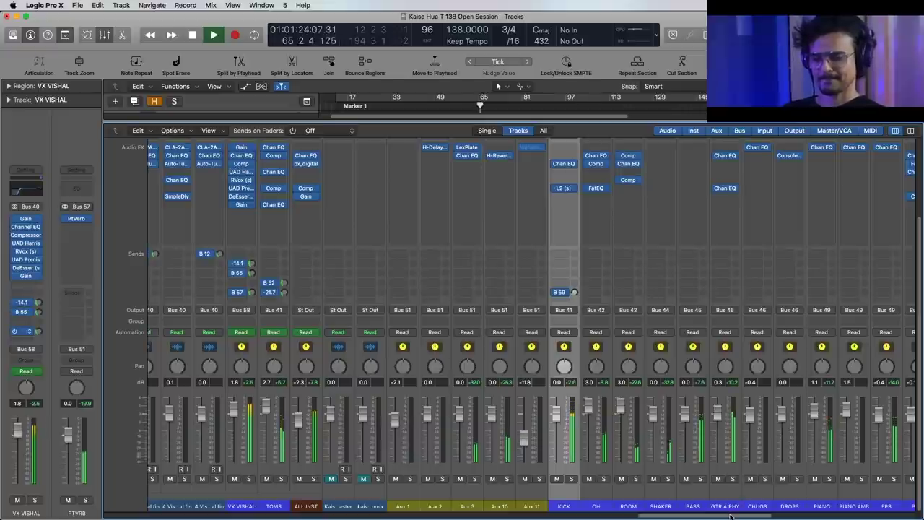
pyautogui.press('space')
pyautogui.moveTo(730, 515); pyautogui.dragTo(875, 515)
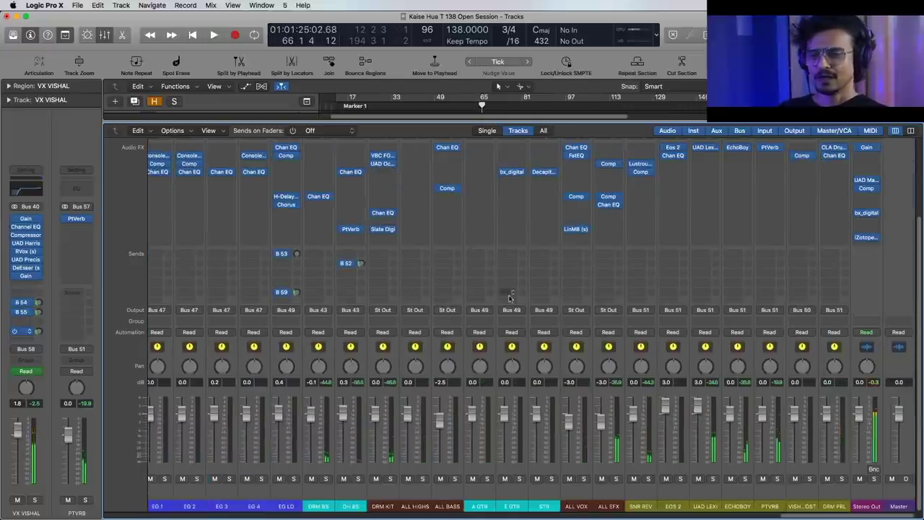
# - Hide the mixer, select the lead vocal on track 89, and show automation for the tracks
pyautogui.click(105, 36)
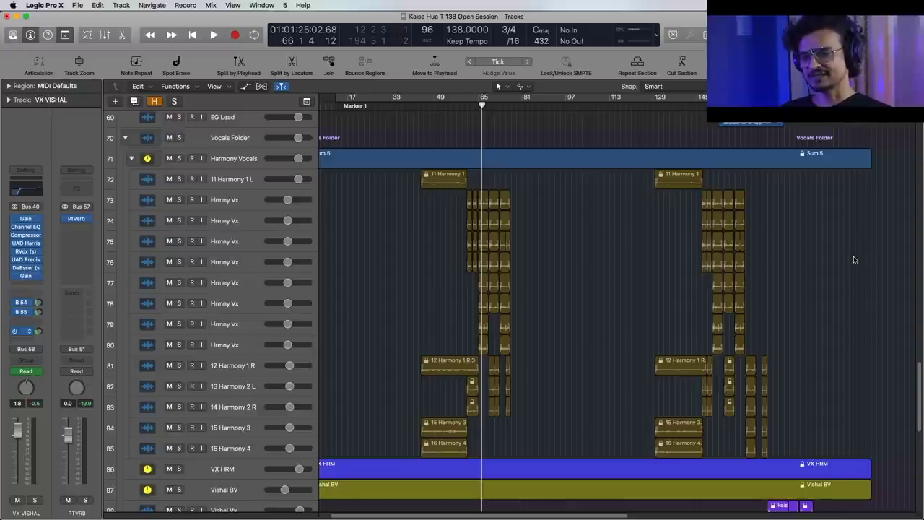
pyautogui.scroll(-6, 404, 332)
pyautogui.scroll(-4, 407, 338)
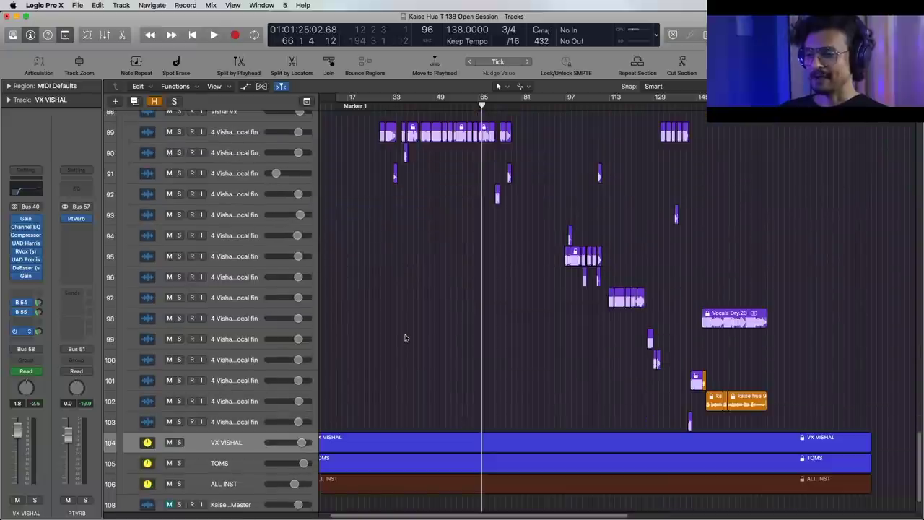
pyautogui.click(236, 135)
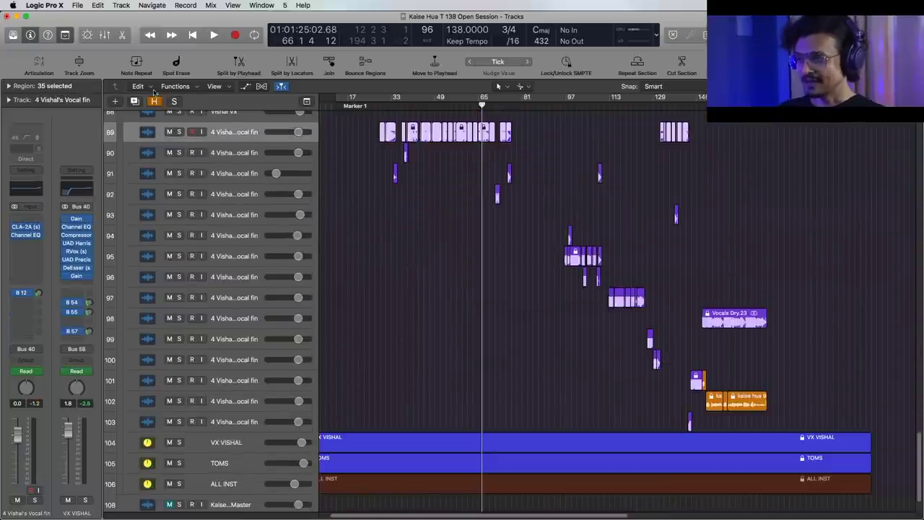
pyautogui.click(245, 86)
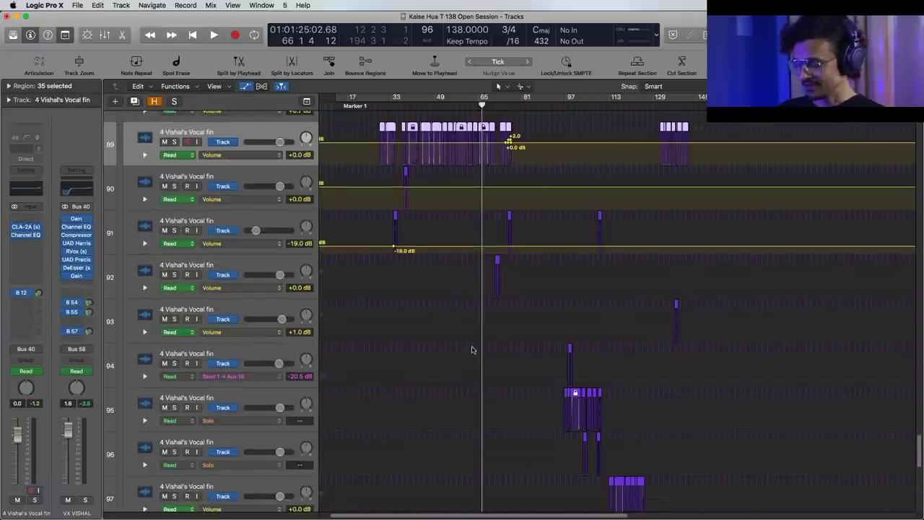
# - Bring the full song and the SNARE track's volume automation into view, and play from bar 46 to hear it
pyautogui.press('super+Left')
pyautogui.press('super+Left')
pyautogui.scroll(5, 460, 268)
pyautogui.scroll(4, 509, 290)
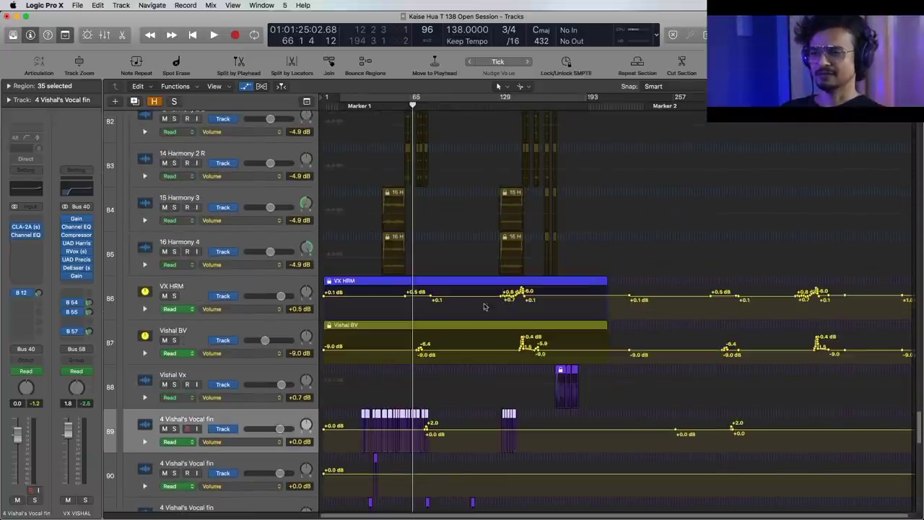
pyautogui.moveTo(918, 426); pyautogui.dragTo(919, 154)
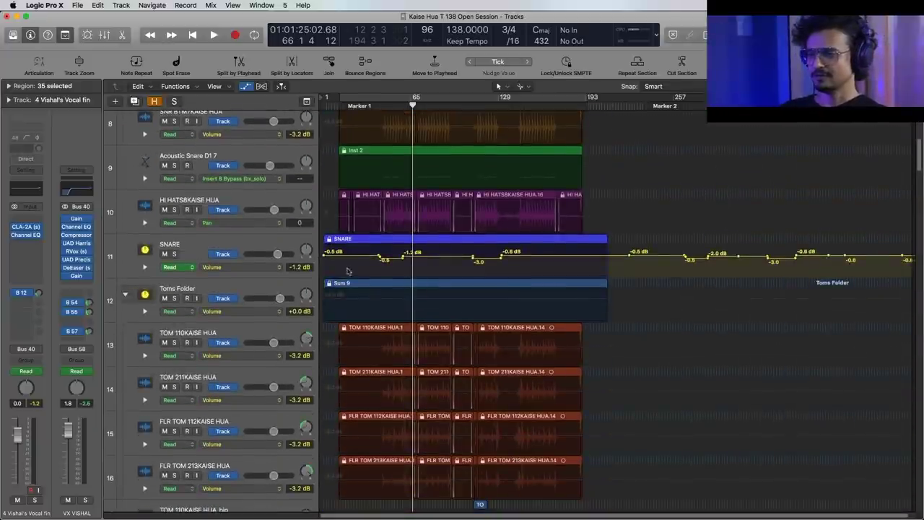
pyautogui.click(386, 106)
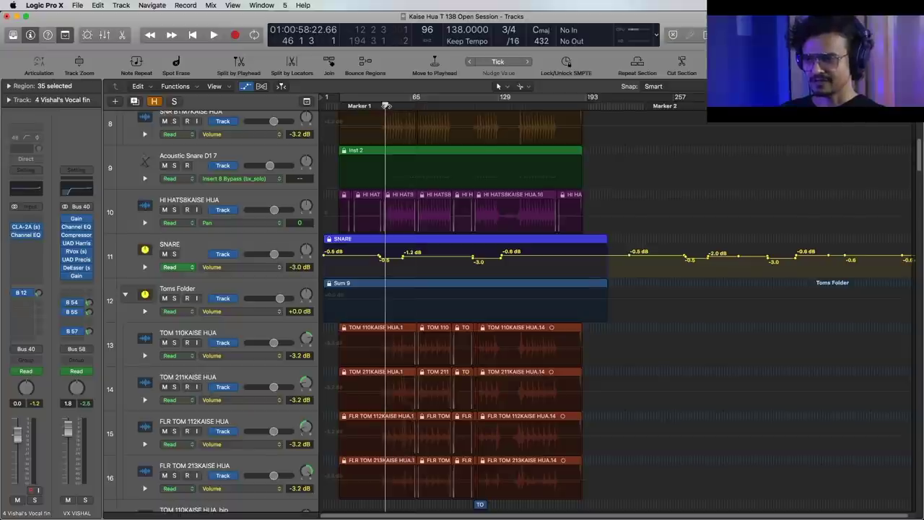
pyautogui.press('space')
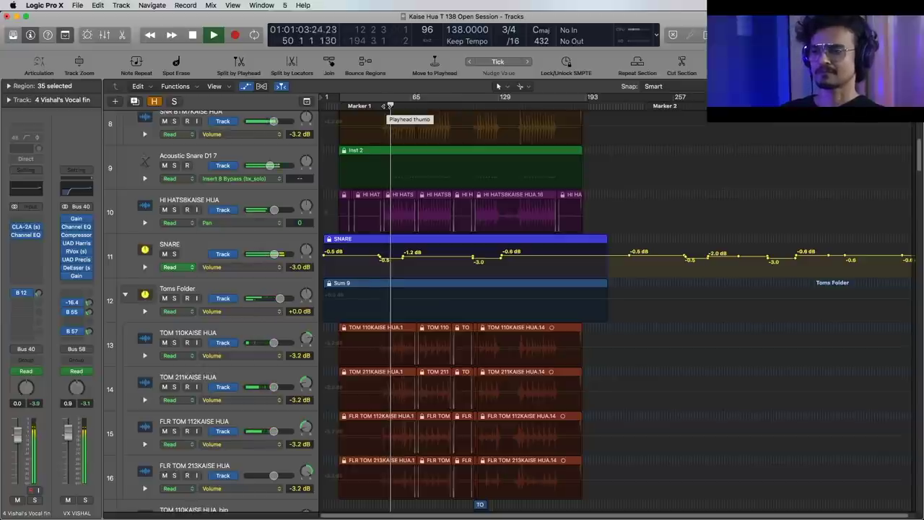
pyautogui.press('space')
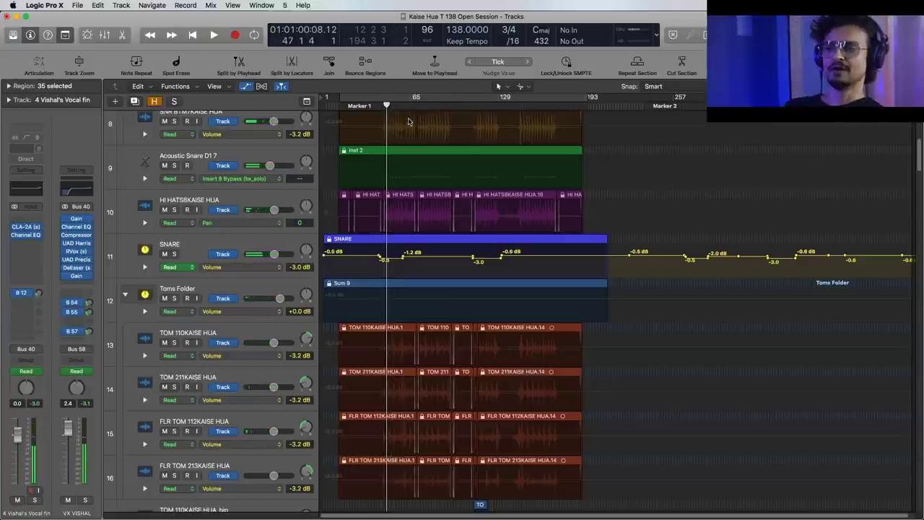
# - Play from bar 60 to hear the next level in the SNARE track's volume automation
pyautogui.click(405, 106)
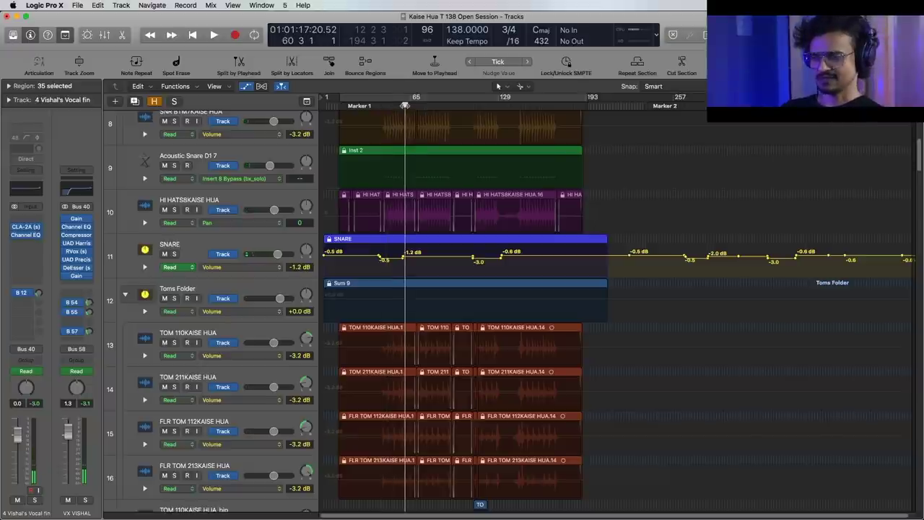
pyautogui.press('space')
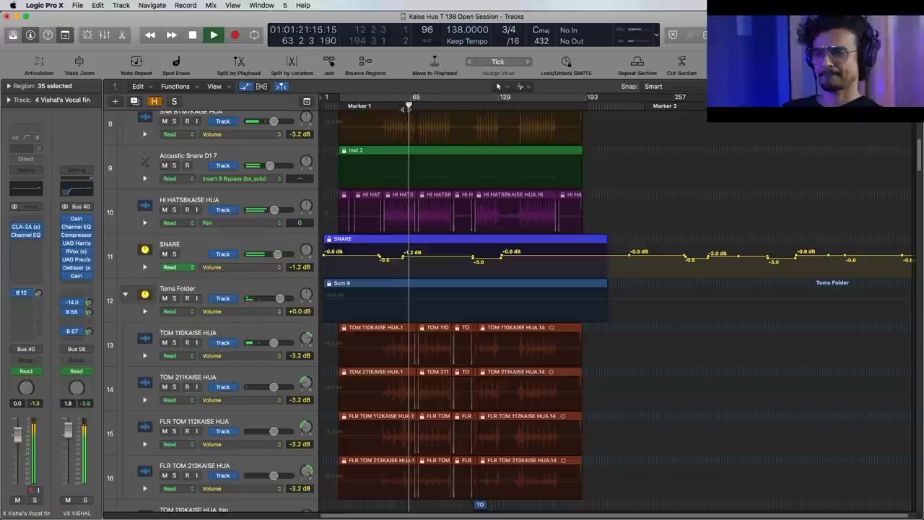
pyautogui.press('space')
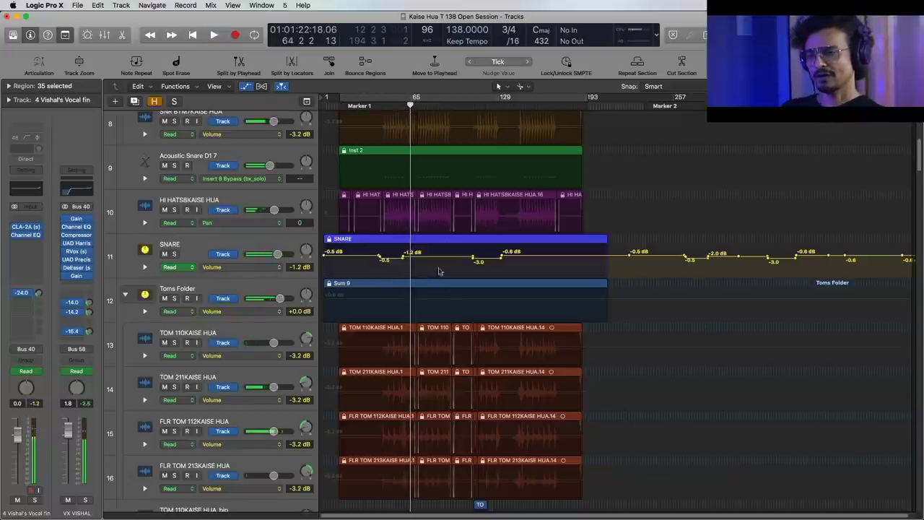
# - Play the string section's ending from about bar 174 and select the STR track
pyautogui.moveTo(919, 157); pyautogui.dragTo(919, 314)
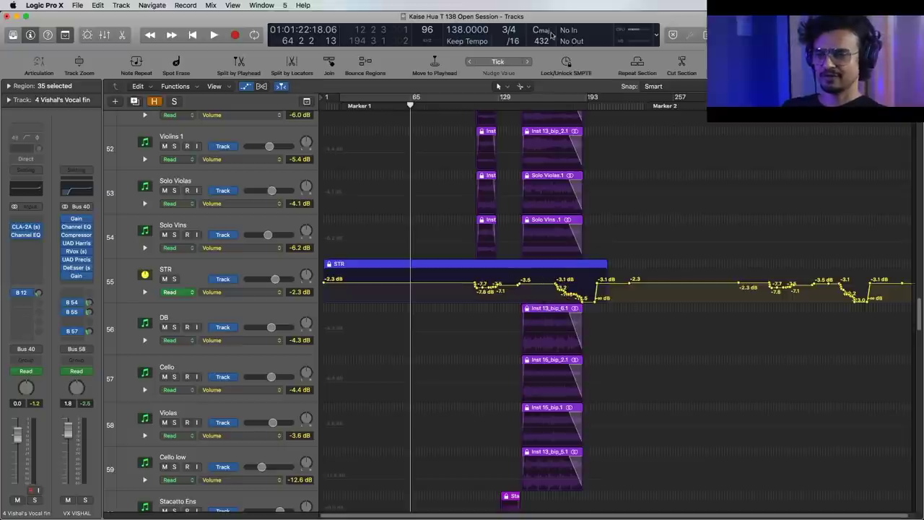
pyautogui.click(560, 108)
pyautogui.press('space')
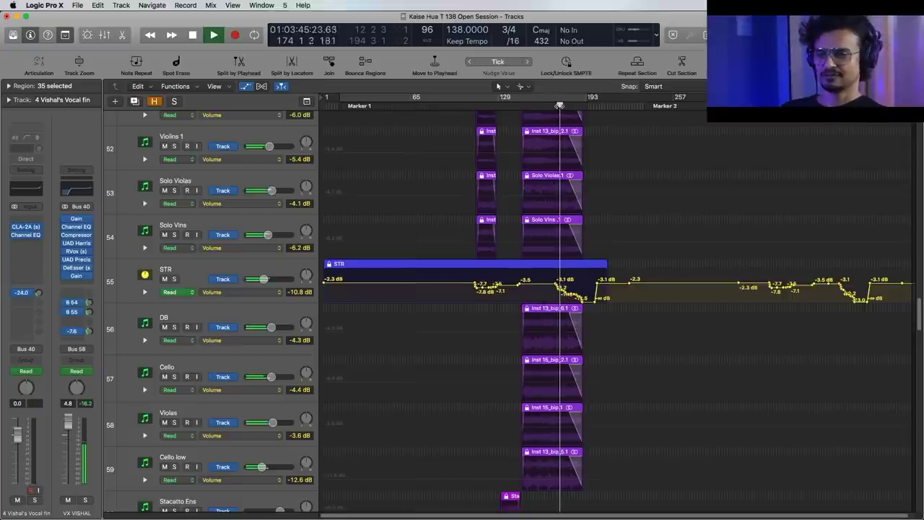
pyautogui.click(272, 268)
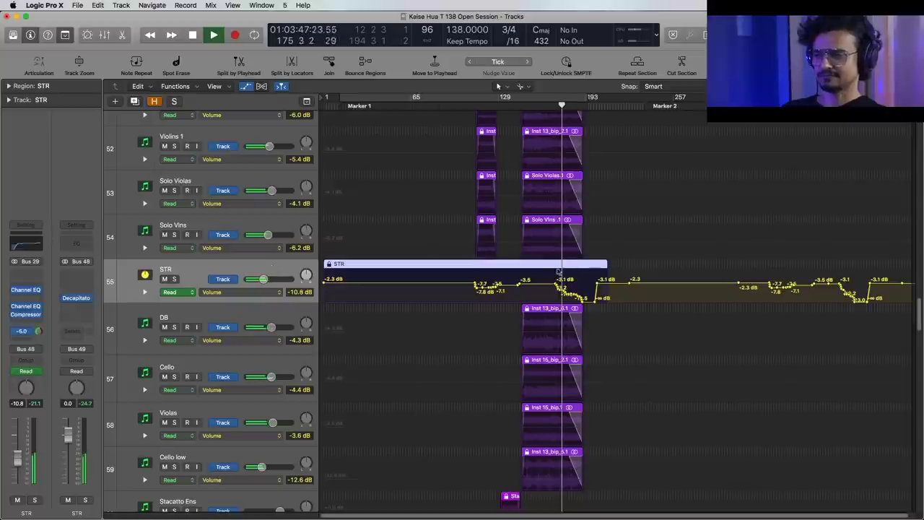
# - Display the Send 1 → UAD LEXI automation on the STR track, listen to it, and stop playback
pyautogui.moveTo(38, 331); pyautogui.dragTo(36, 343)
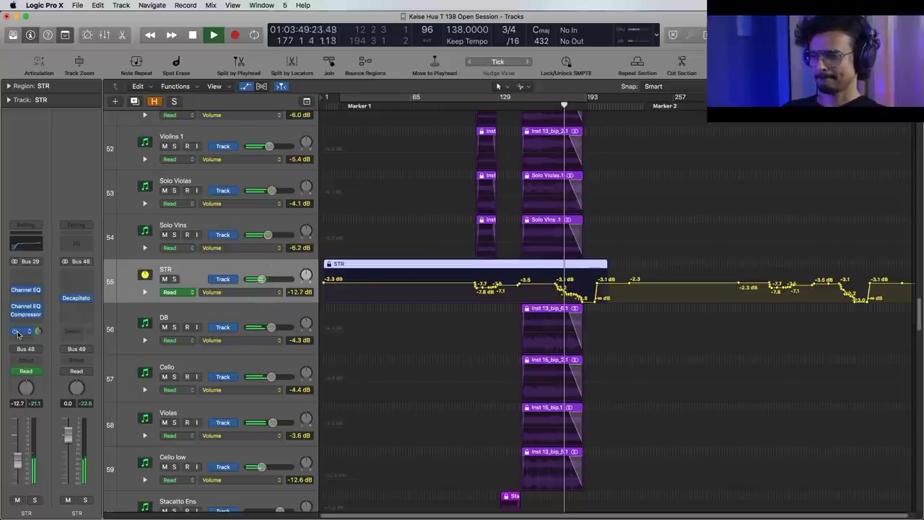
pyautogui.click(236, 299)
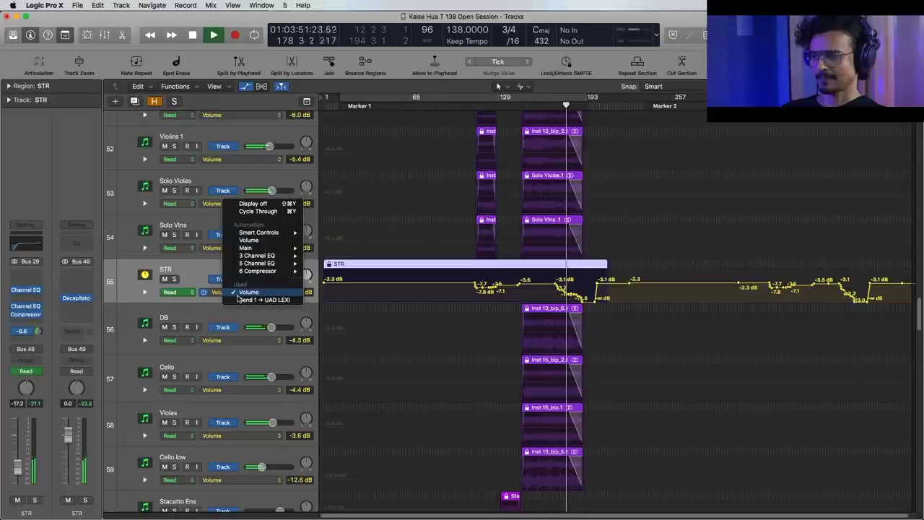
pyautogui.click(245, 300)
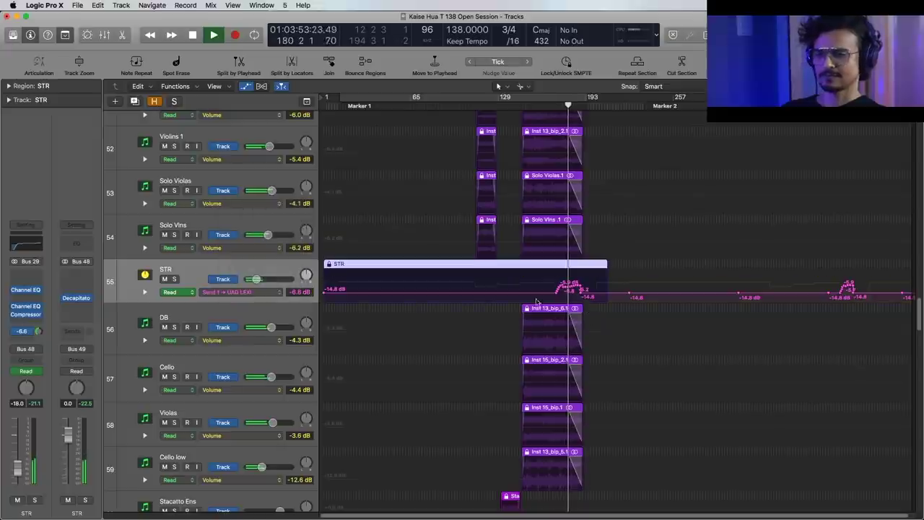
pyautogui.press('space')
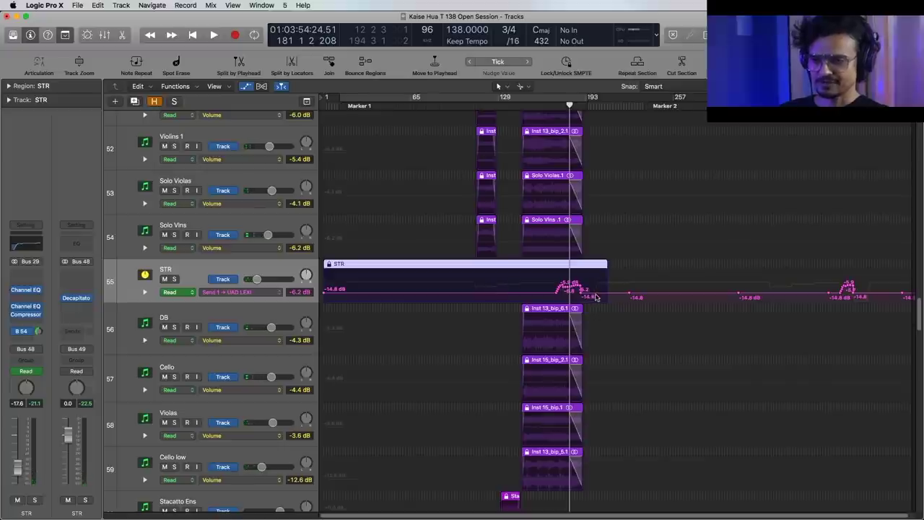
pyautogui.scroll(20, 582, 269)
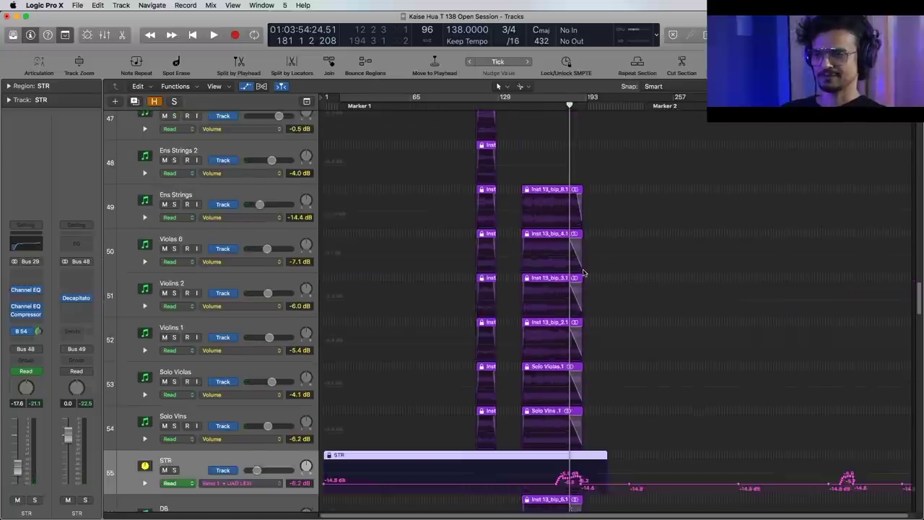
# - Look over the automation lanes from the SNARE track through the strings and guitars to the harmony vocal tracks
pyautogui.scroll(7, 583, 268)
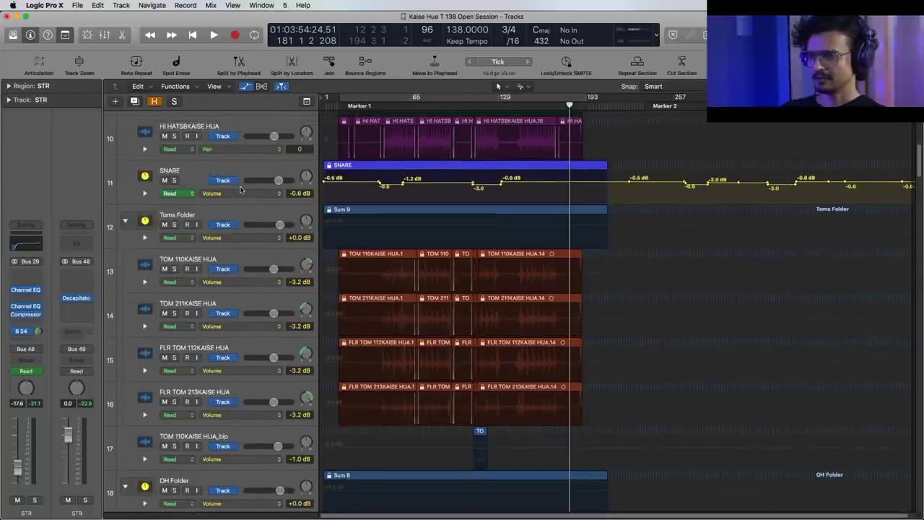
pyautogui.click(240, 191)
pyautogui.click(519, 222)
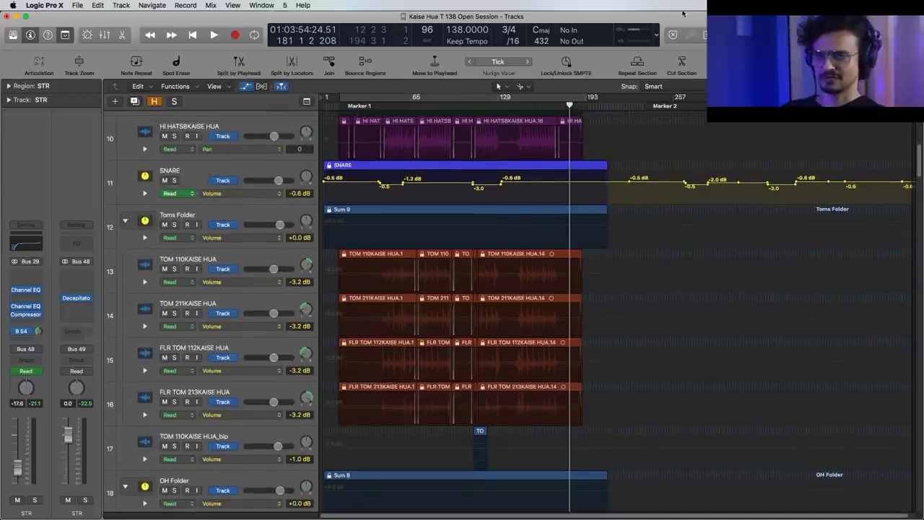
pyautogui.scroll(-12, 536, 312)
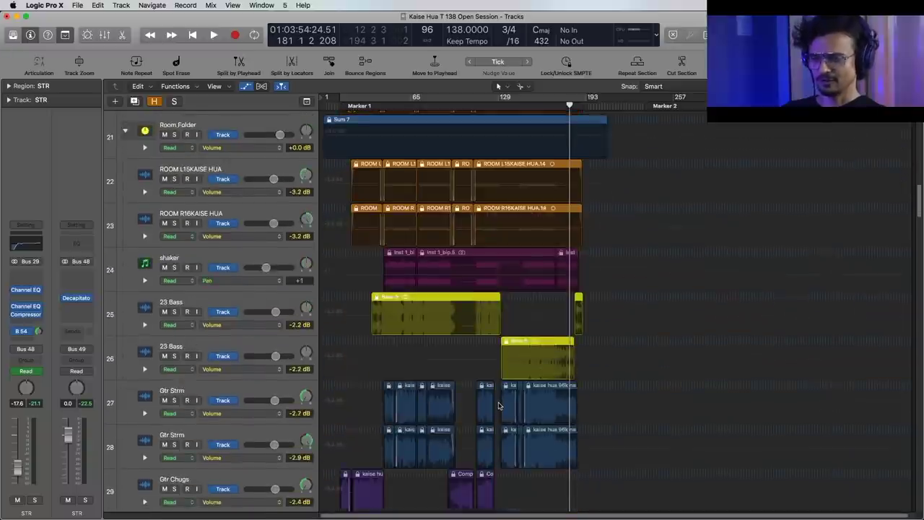
pyautogui.scroll(-15, 497, 402)
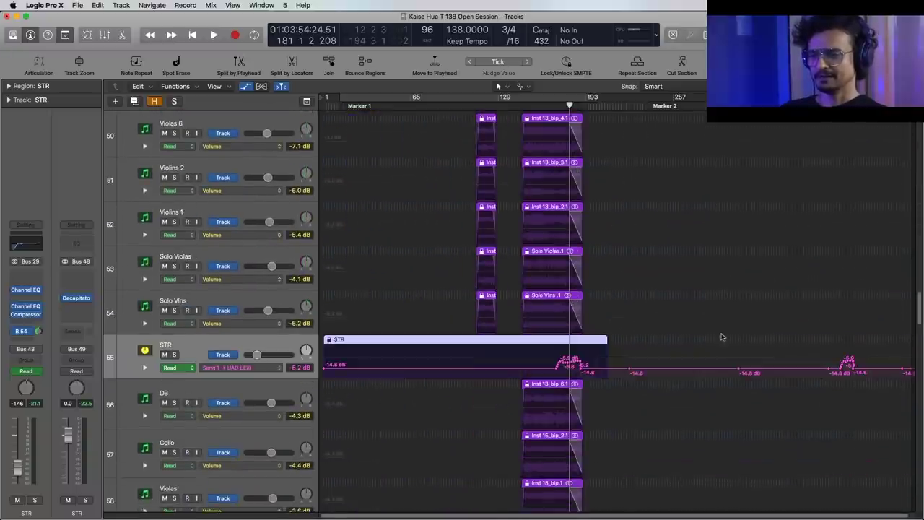
pyautogui.scroll(-5, 765, 338)
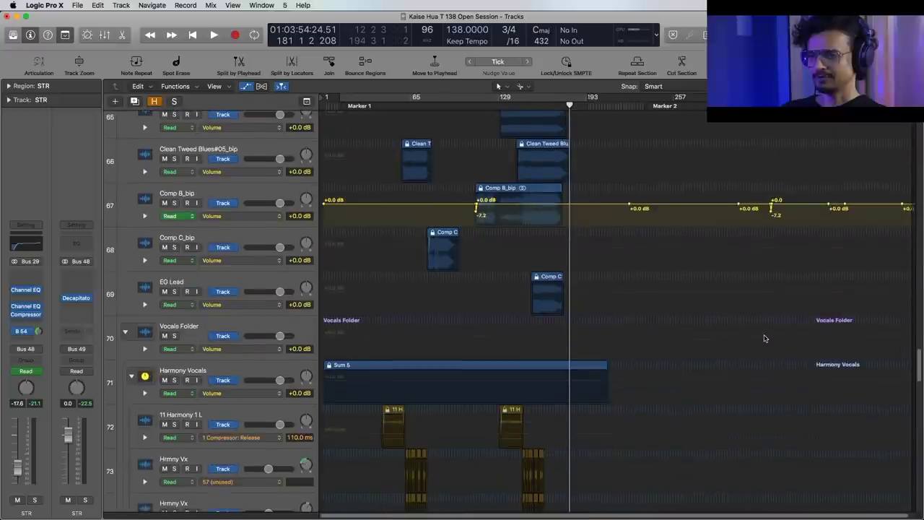
pyautogui.scroll(-9, 549, 293)
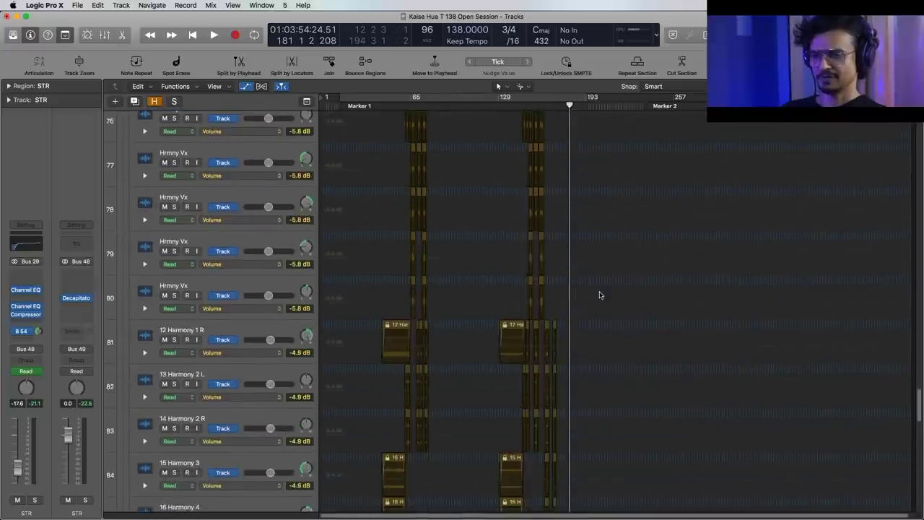
pyautogui.scroll(-2, 599, 295)
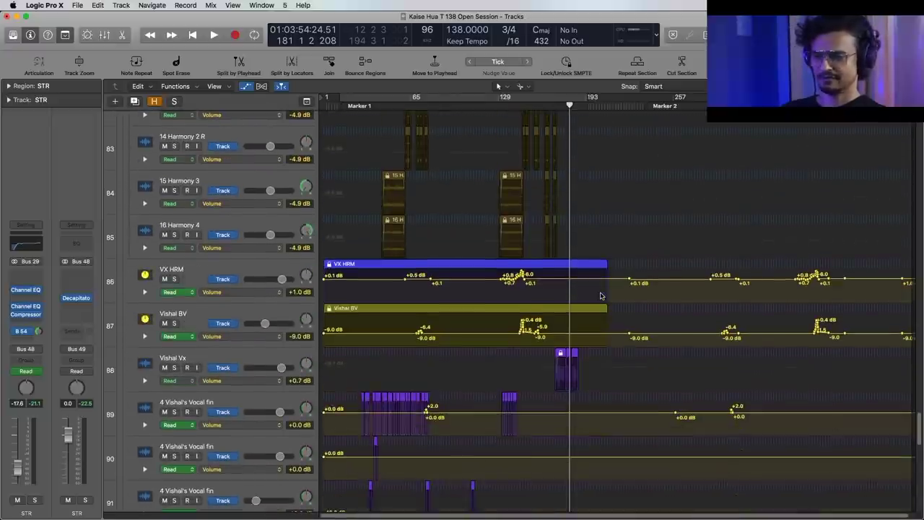
# - Check which automation is used on the VX HRM bus and the backing vocal bus on track 87, keeping Volume displayed
pyautogui.click(246, 267)
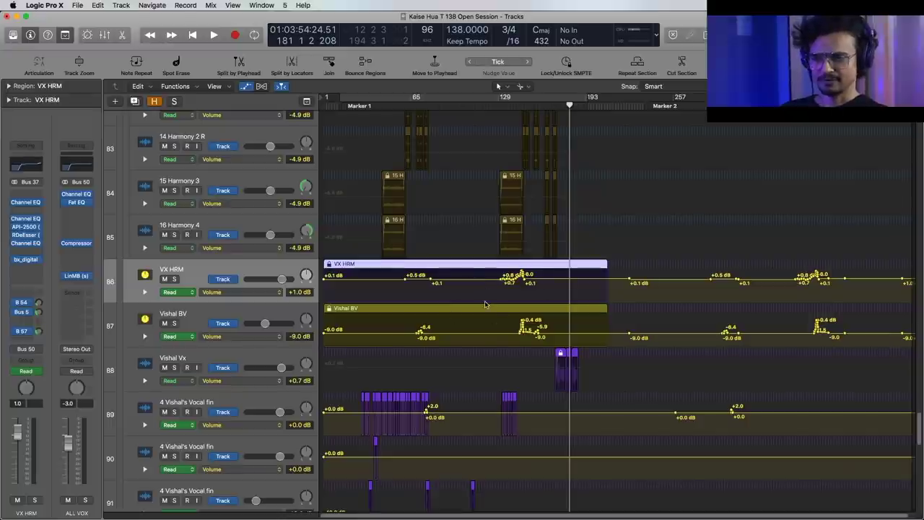
pyautogui.scroll(-1, 485, 304)
pyautogui.click(238, 282)
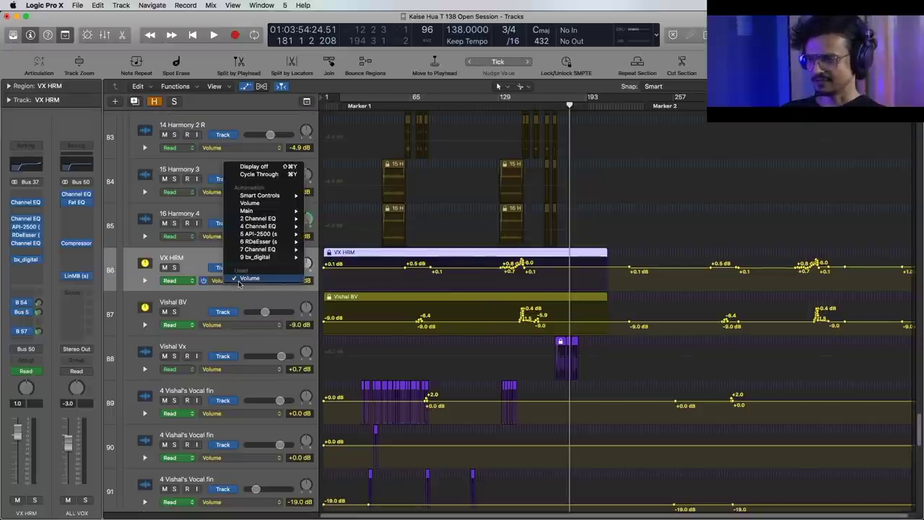
pyautogui.click(241, 280)
pyautogui.click(251, 308)
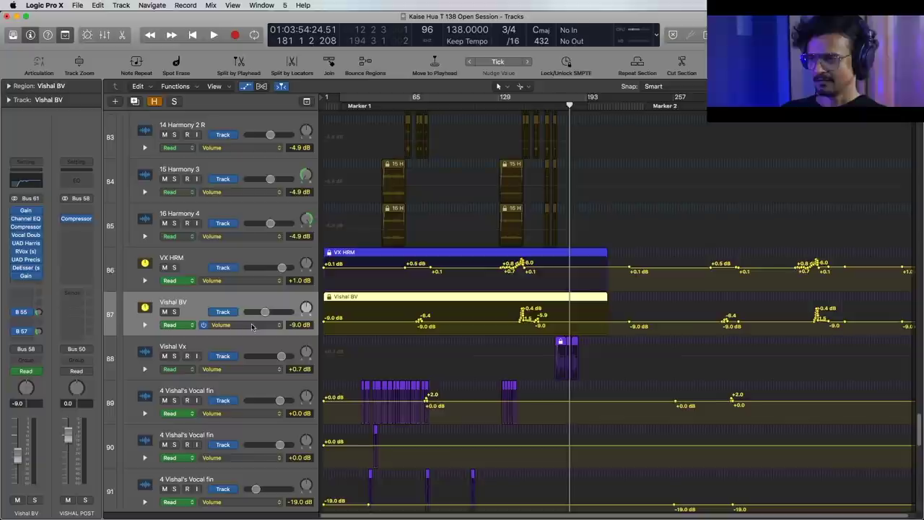
pyautogui.click(252, 326)
pyautogui.click(252, 325)
pyautogui.scroll(-5, 447, 330)
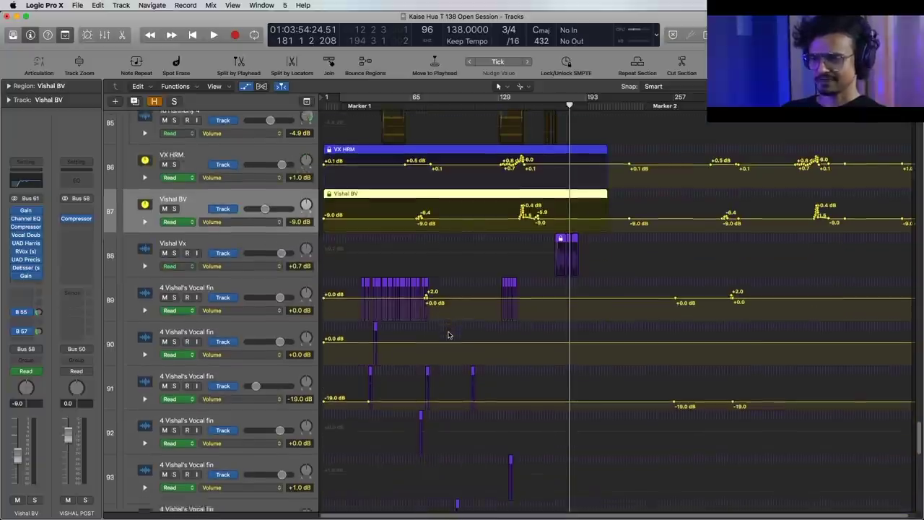
# - Select the lead vocal on track 89 and look through the lead vocal tracks' automation down to their bus
pyautogui.click(261, 266)
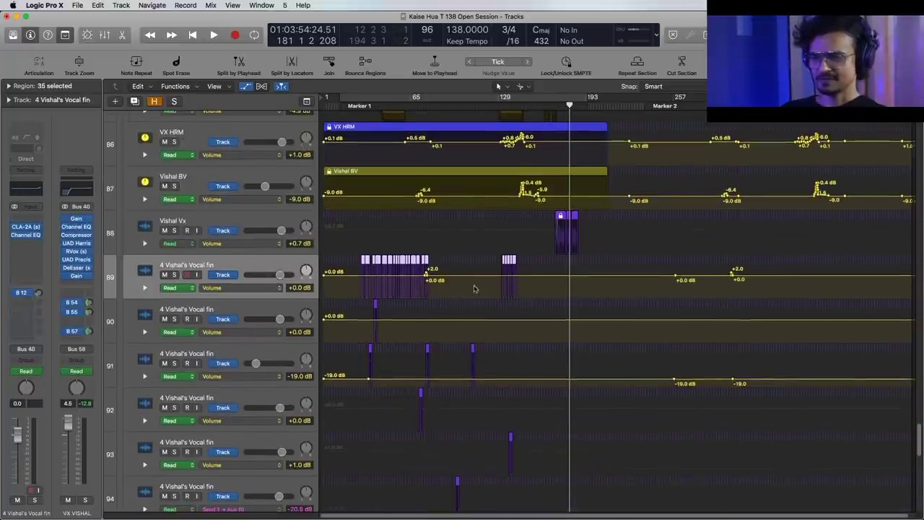
pyautogui.scroll(-10, 480, 411)
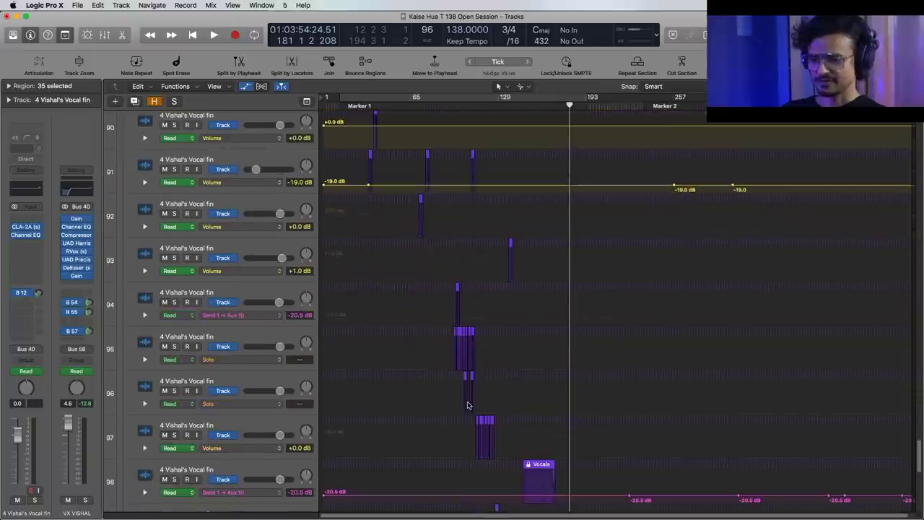
pyautogui.scroll(-9, 466, 405)
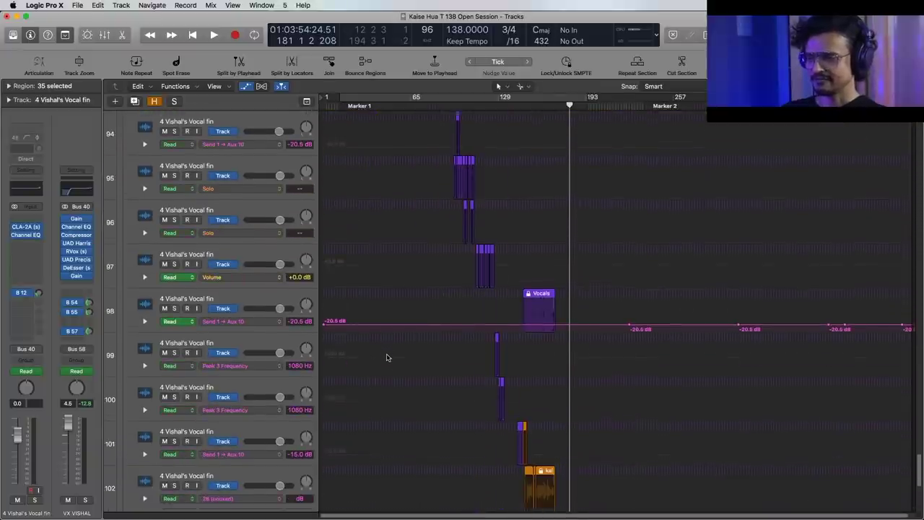
pyautogui.scroll(-3, 384, 360)
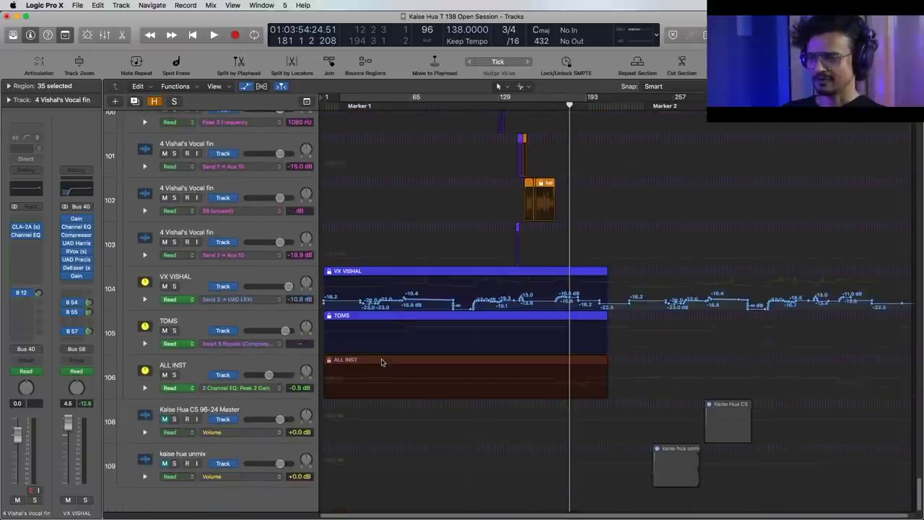
# - Display the Volume automation on the lead vocal bus, track 104, enlarged from the start of the song
pyautogui.click(261, 280)
pyautogui.click(238, 299)
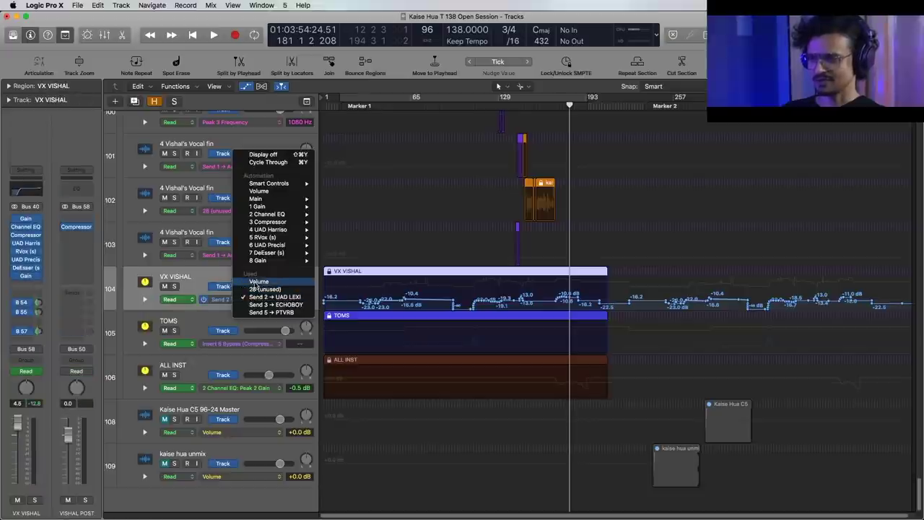
pyautogui.click(258, 281)
pyautogui.press('super+Right')
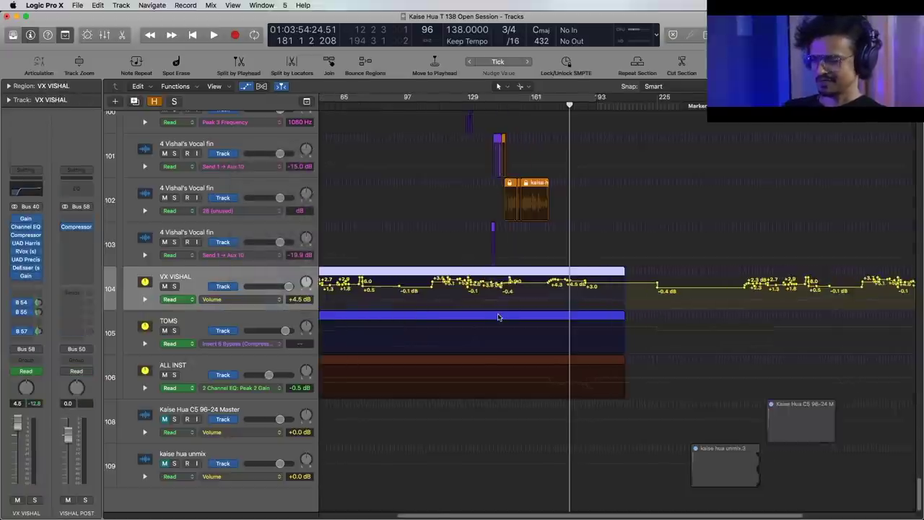
pyautogui.moveTo(612, 517); pyautogui.dragTo(485, 517)
pyautogui.press('super+Left')
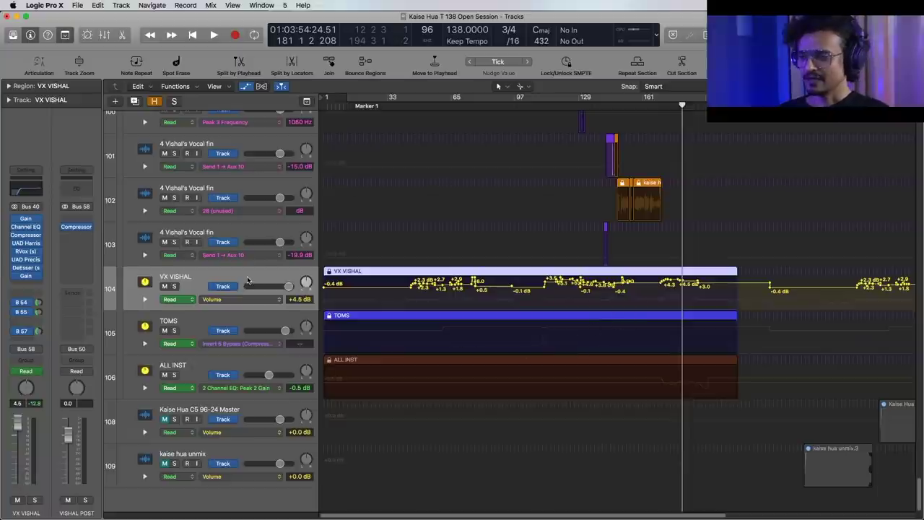
# - Display the lead vocal bus's send automation in turn: Send 5 → PTVRB, Send 3 → ECHOBOY and Send 2 → UAD LEXI
pyautogui.click(245, 302)
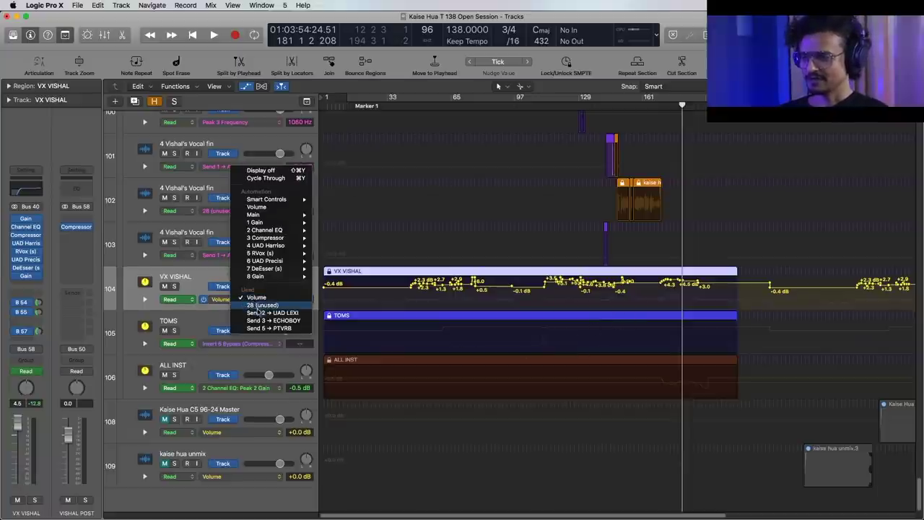
pyautogui.click(261, 328)
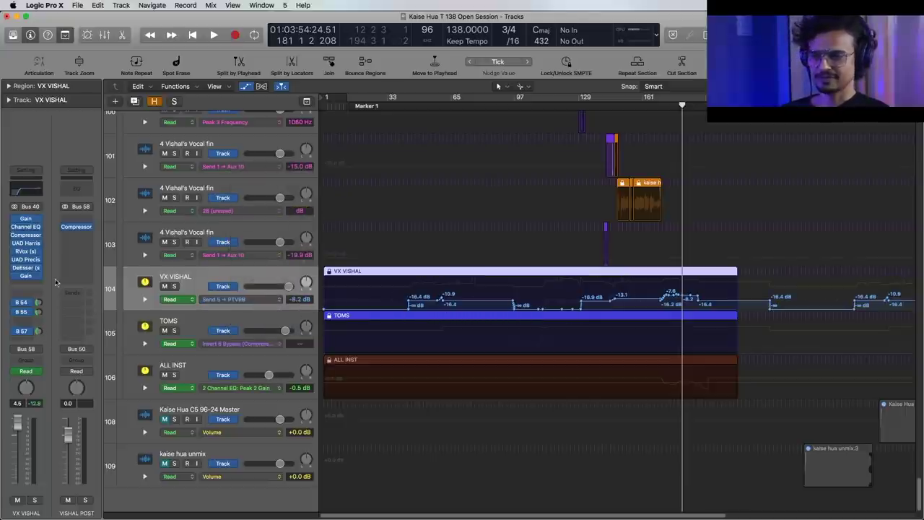
pyautogui.click(239, 300)
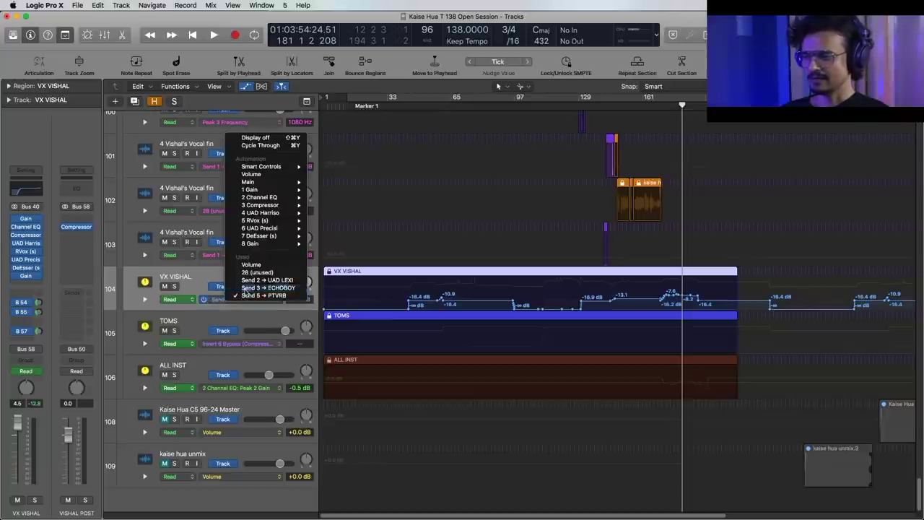
pyautogui.click(249, 287)
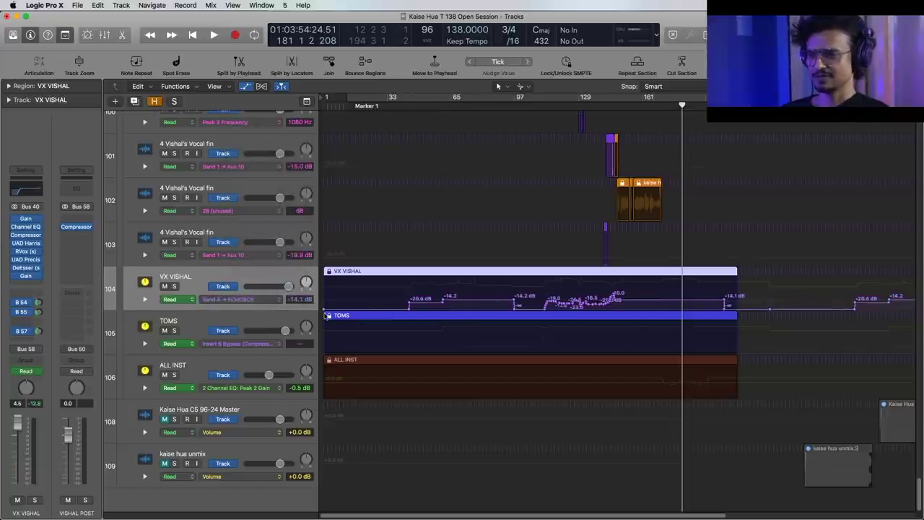
pyautogui.click(256, 299)
pyautogui.click(267, 344)
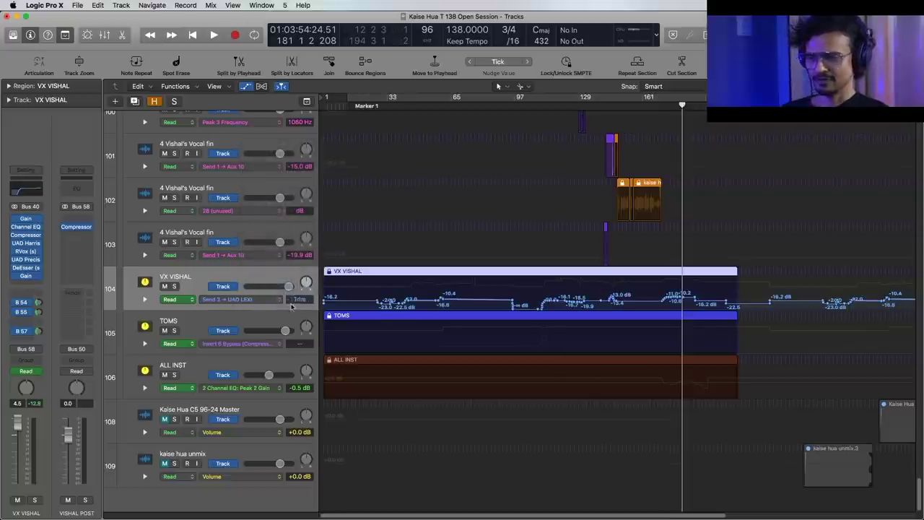
# - Display the 28 (unused) automation on the lead vocal bus and check its Bus 54 send's destination channel
pyautogui.click(258, 308)
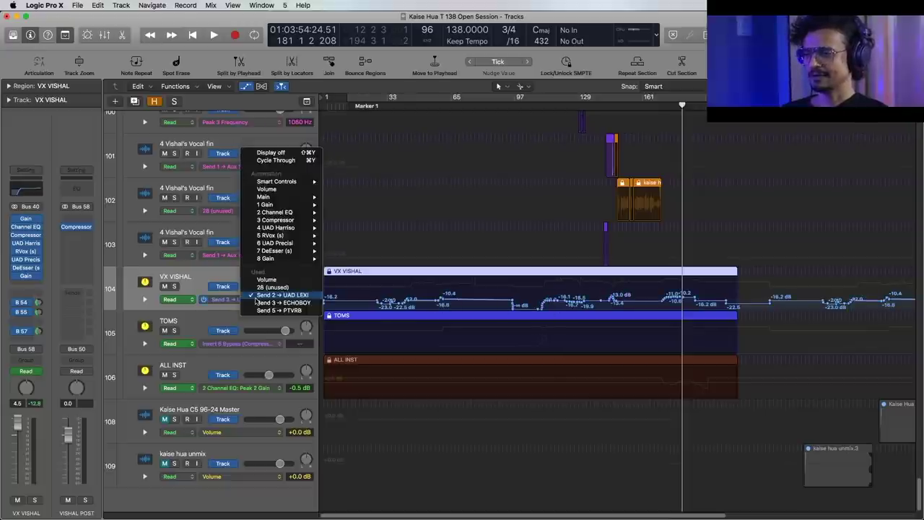
pyautogui.click(251, 304)
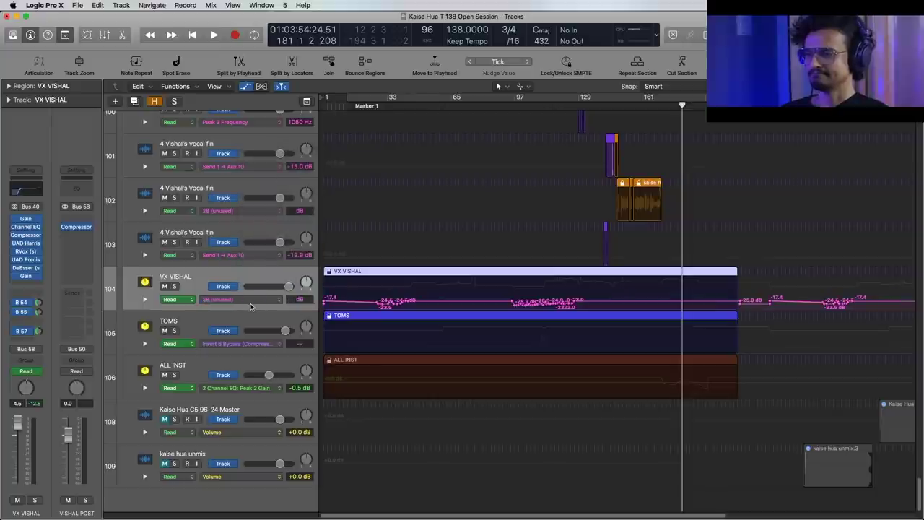
pyautogui.click(37, 304)
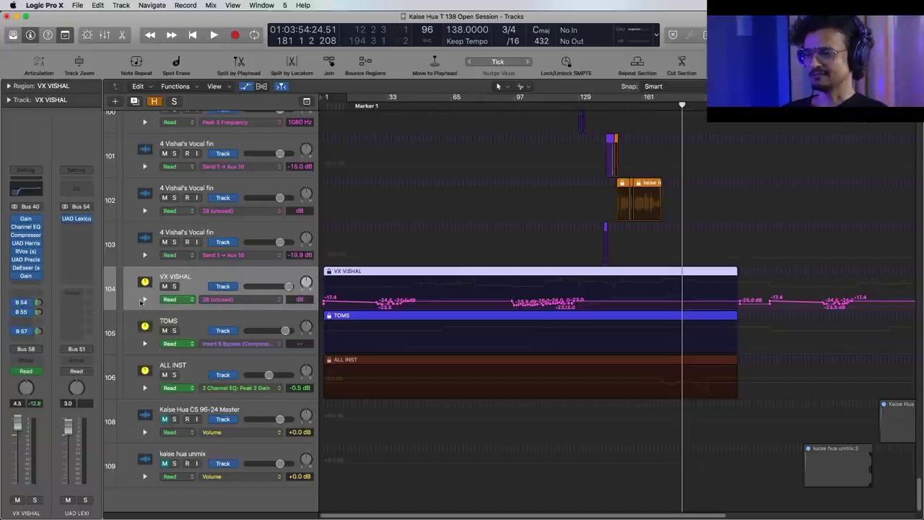
pyautogui.click(264, 301)
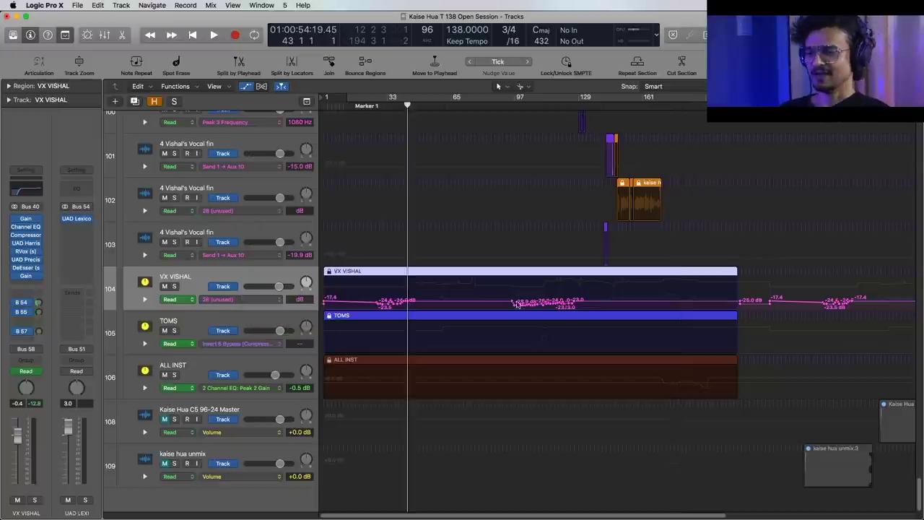
# - Display the TOMS track's automation in turn: Volume, Send 4 → SNR REV and Send 5 → DRM PRL
pyautogui.click(233, 345)
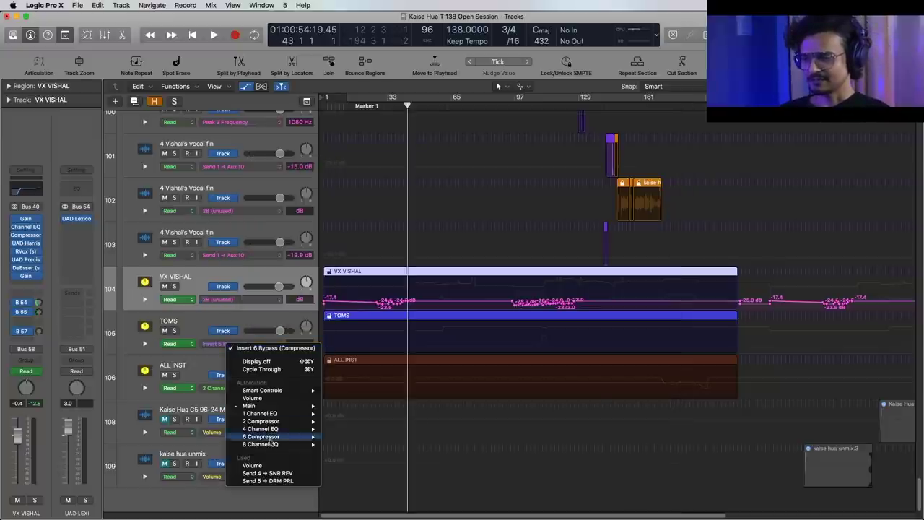
pyautogui.click(253, 465)
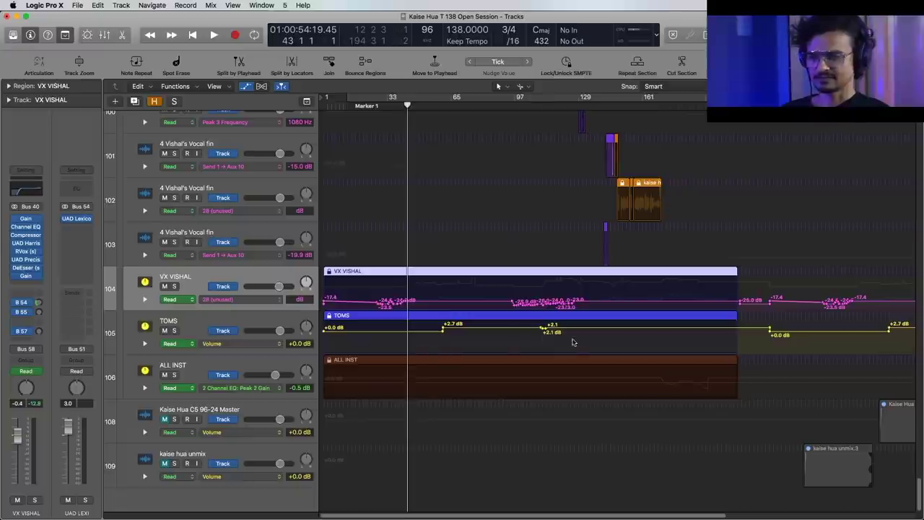
pyautogui.click(270, 346)
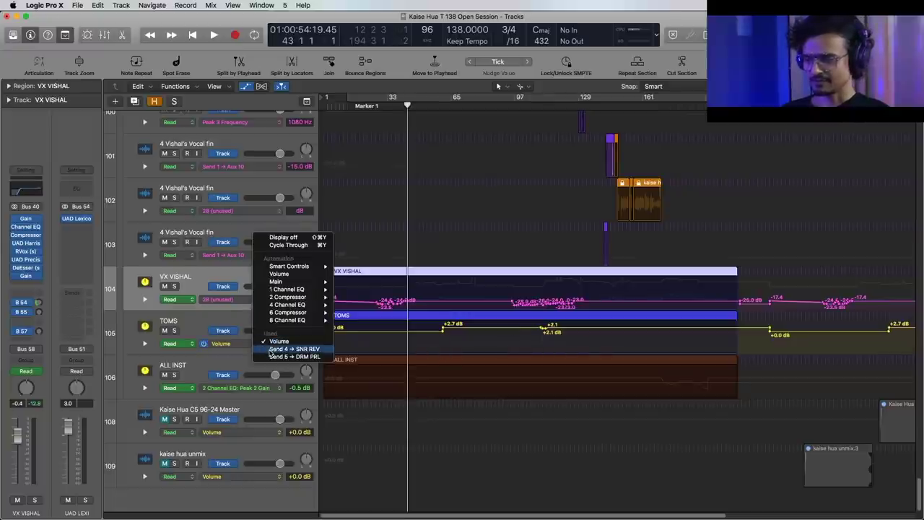
pyautogui.click(274, 350)
pyautogui.click(281, 345)
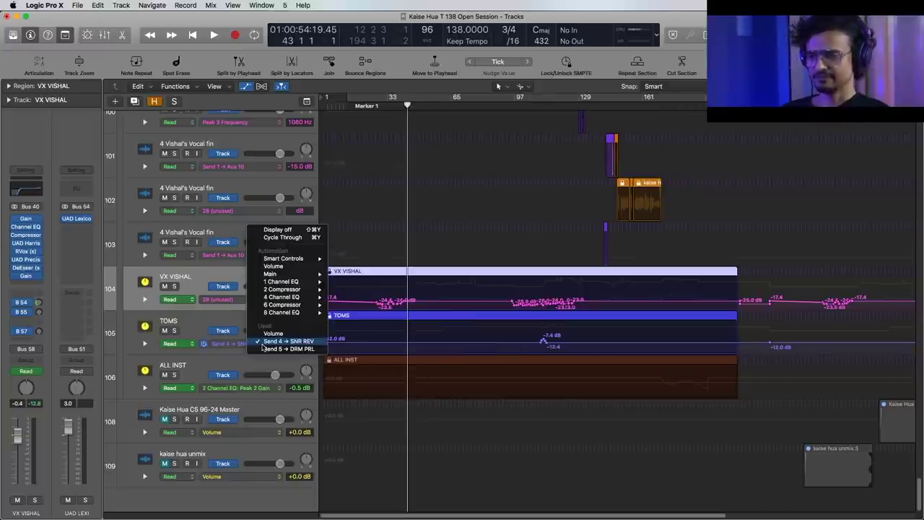
pyautogui.click(274, 350)
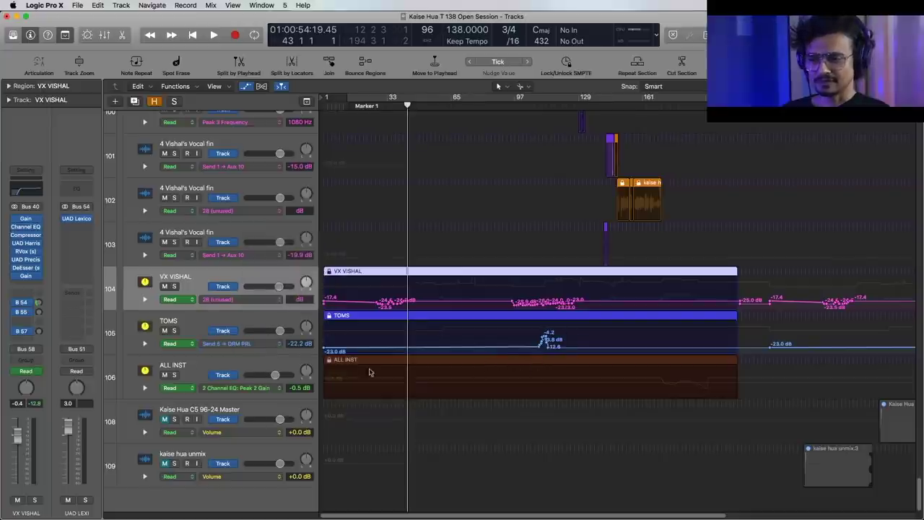
# - Display the Volume automation on the ALL INST track and solo the track
pyautogui.click(258, 391)
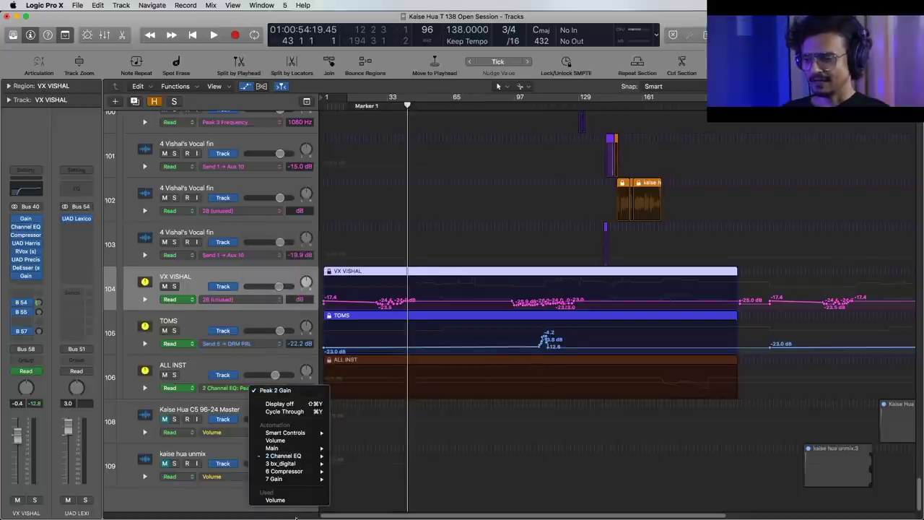
pyautogui.click(292, 501)
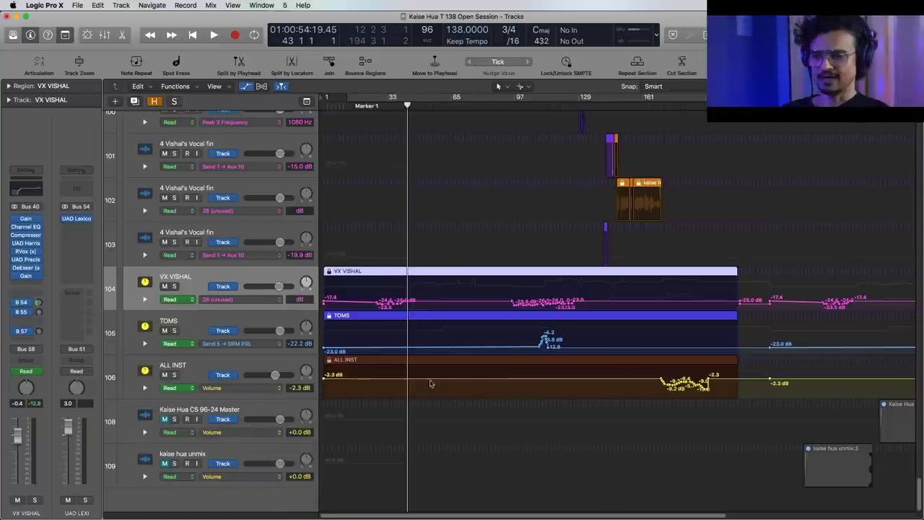
pyautogui.click(173, 374)
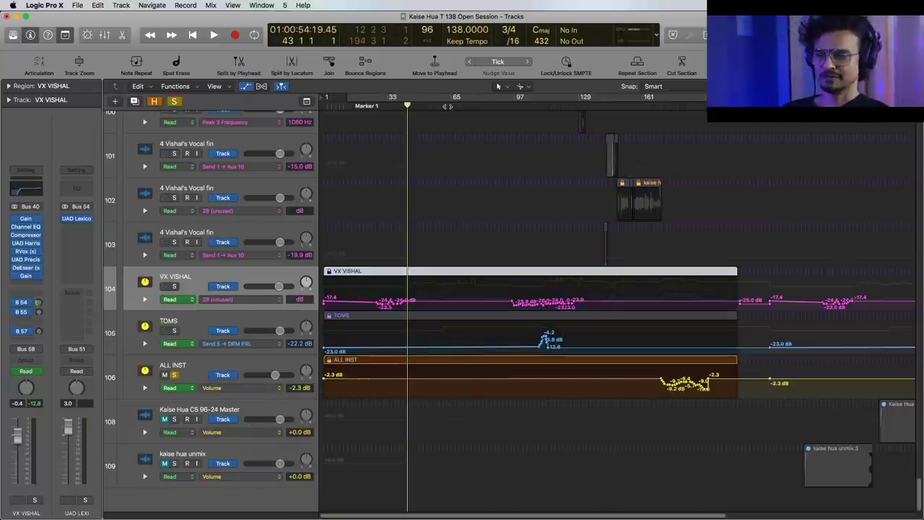
# - Play the soloed ALL INST track from about bar 167 and turn the solo off to hear its volume automation in the full mix
pyautogui.press('space')
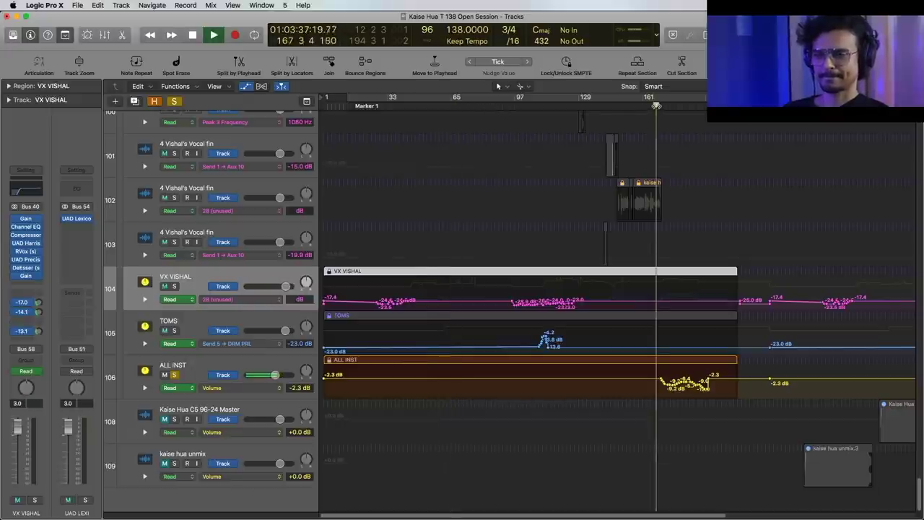
pyautogui.click(174, 102)
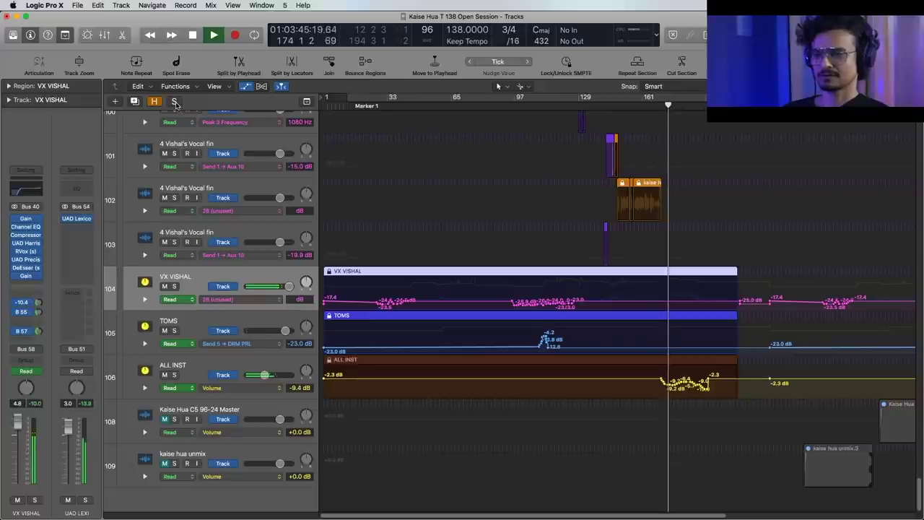
pyautogui.scroll(6, 534, 259)
pyautogui.scroll(8, 534, 259)
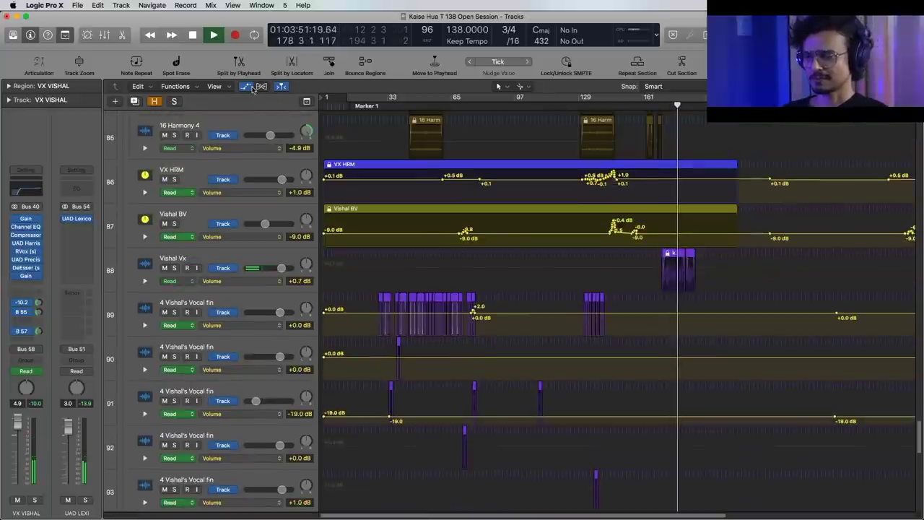
pyautogui.scroll(-10, 520, 289)
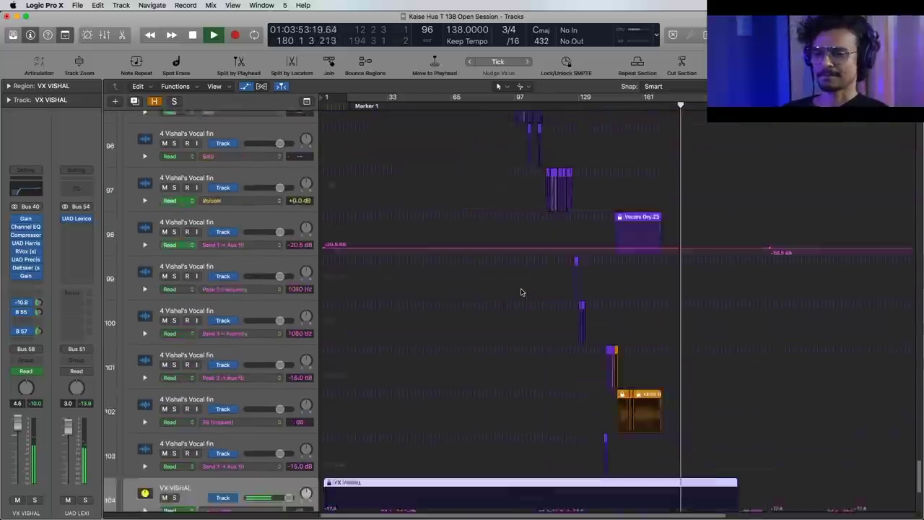
pyautogui.scroll(-2, 521, 291)
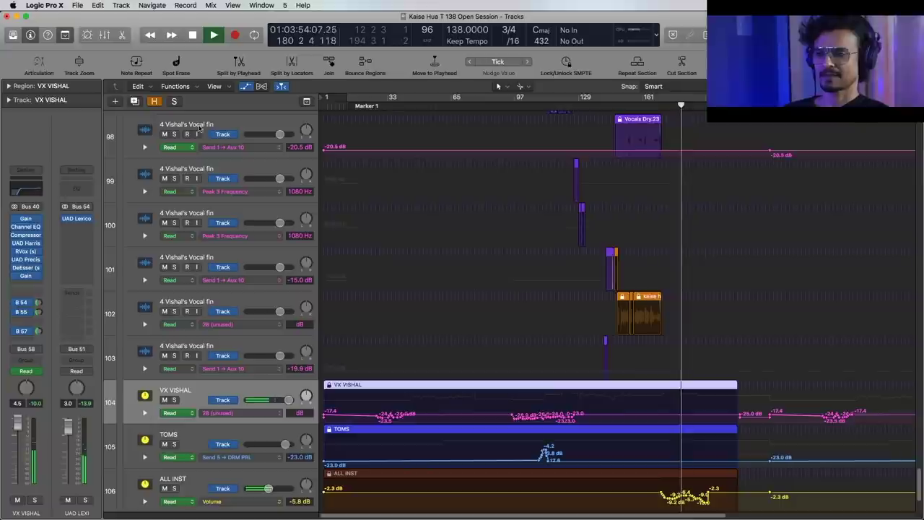
# - Hide the track automation and look through the arrangement's tracks while the outro plays, stopping playback at about bar 191
pyautogui.click(245, 86)
pyautogui.scroll(5, 809, 343)
pyautogui.scroll(15, 808, 342)
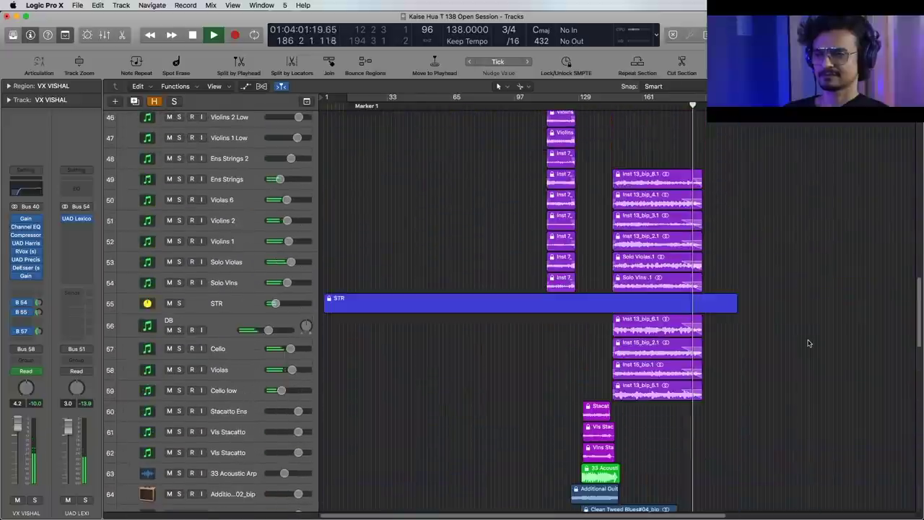
pyautogui.scroll(9, 809, 343)
pyautogui.scroll(3, 809, 343)
pyautogui.scroll(-20, 808, 343)
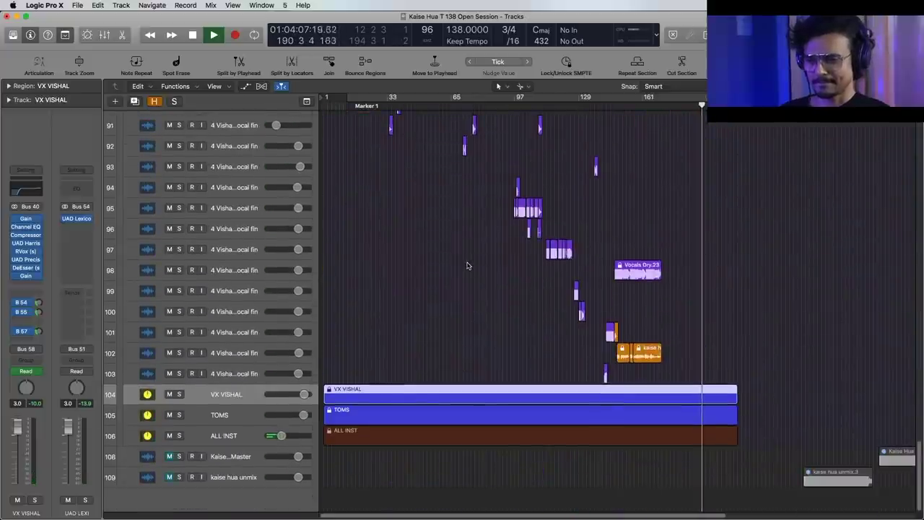
pyautogui.press('space')
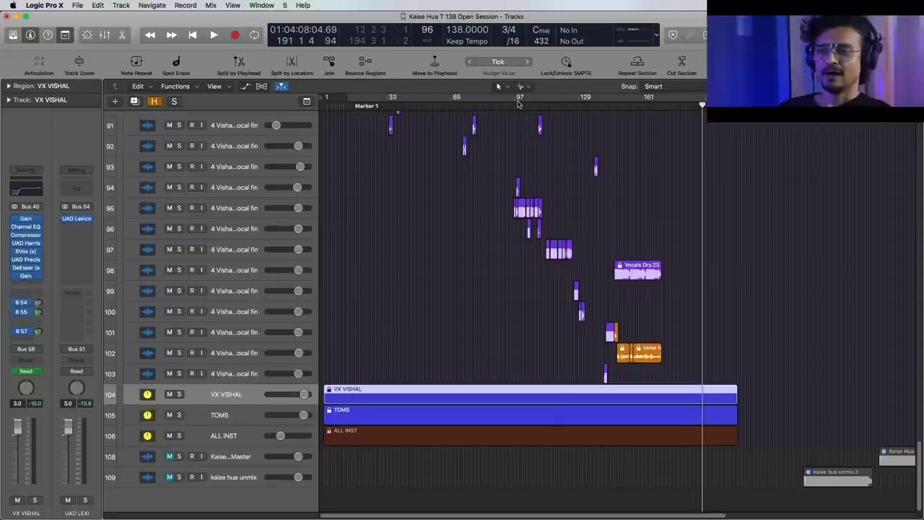
# - Place the playhead at bar 96, select vocal track 95 and inspect its CLA-2A compressor
pyautogui.click(513, 106)
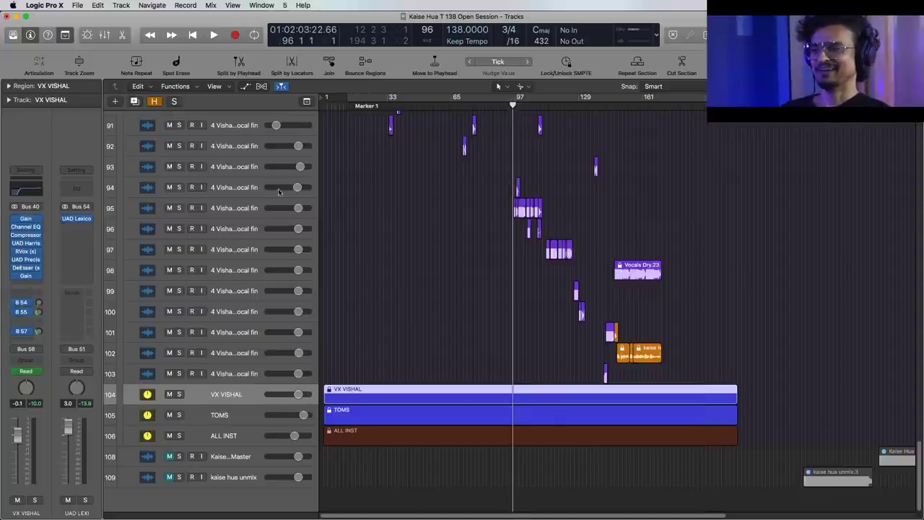
pyautogui.click(231, 208)
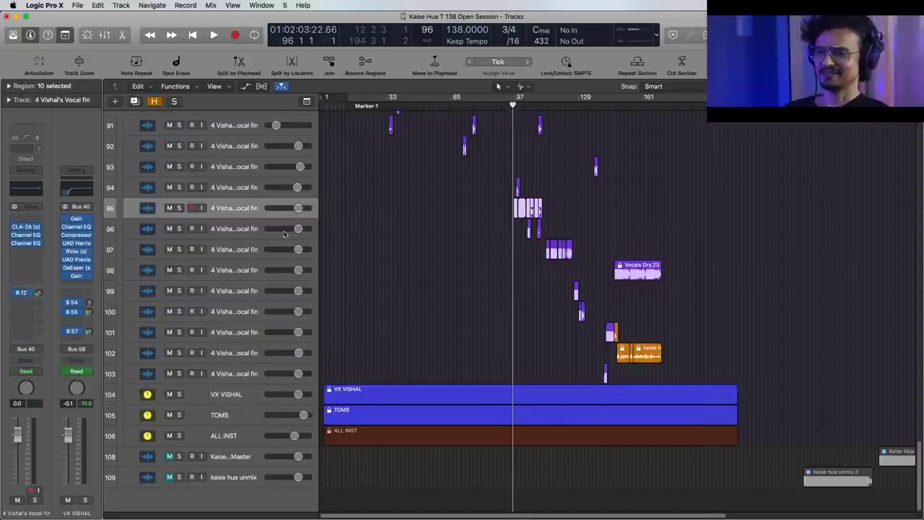
pyautogui.click(26, 228)
pyautogui.moveTo(226, 45); pyautogui.dragTo(577, 268)
pyautogui.click(361, 258)
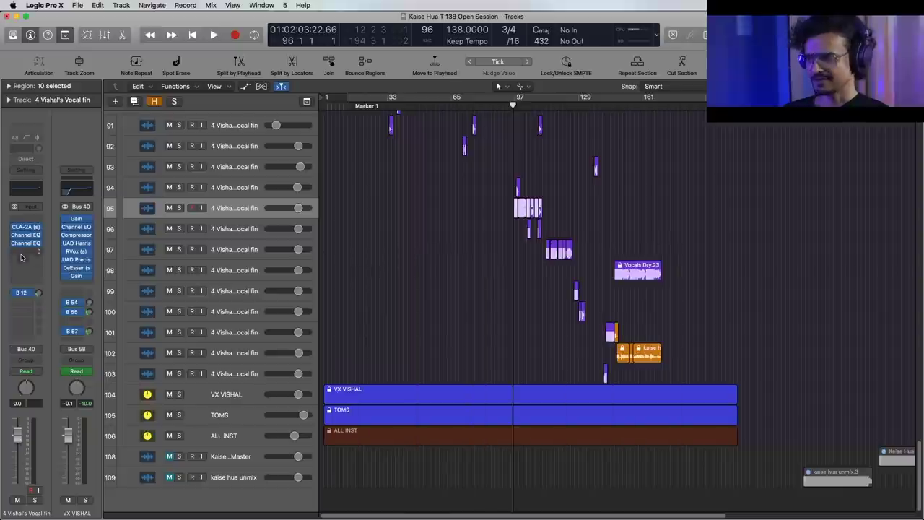
# - Inspect the settings of both Channel EQ plug-ins on vocal track 95, closing each one after viewing
pyautogui.click(26, 236)
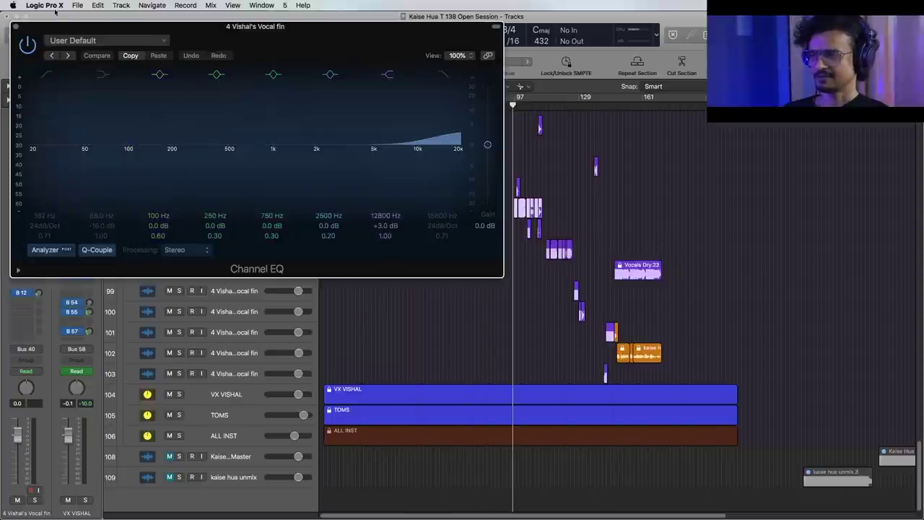
pyautogui.click(16, 27)
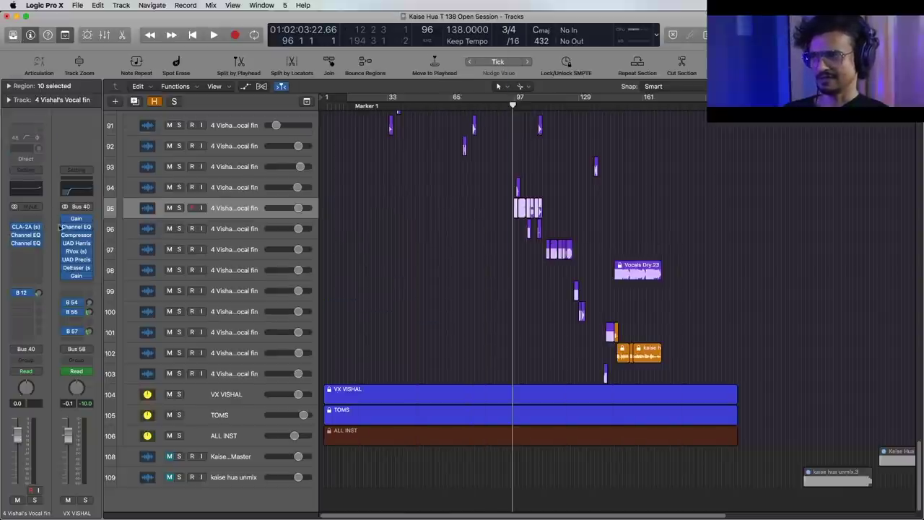
pyautogui.click(34, 234)
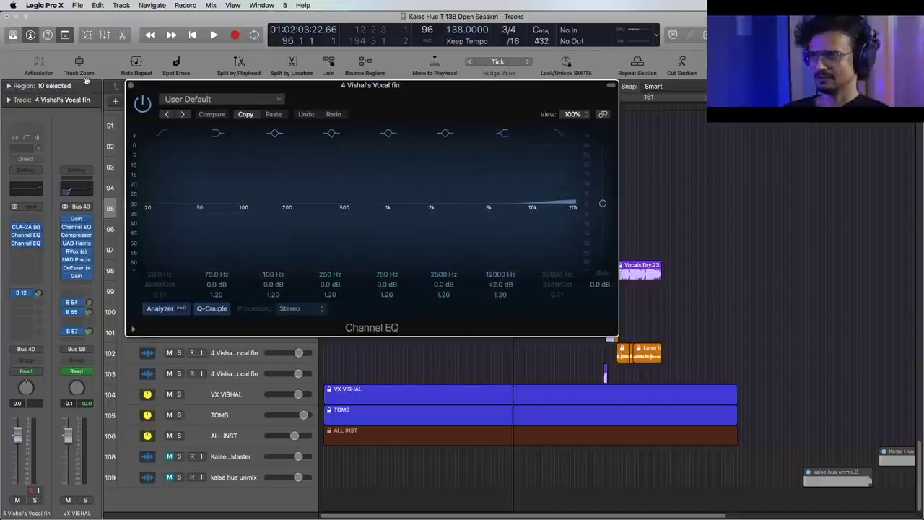
pyautogui.click(131, 86)
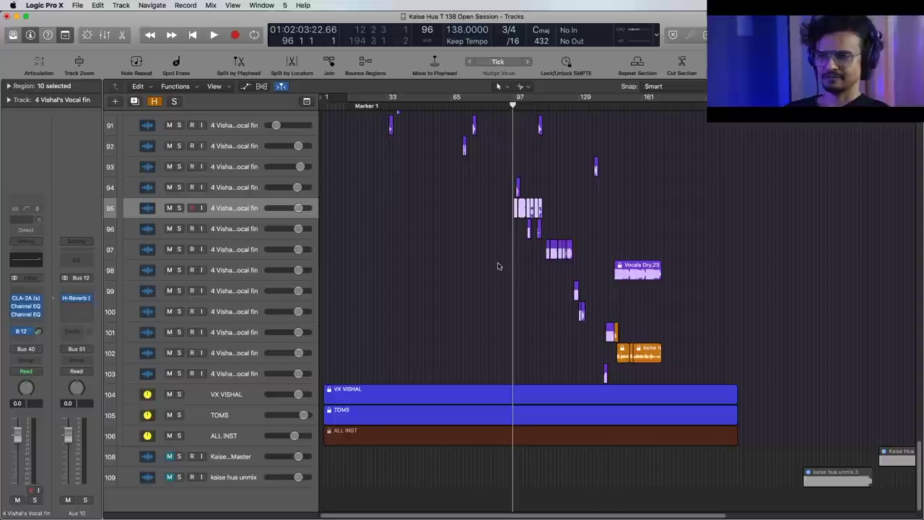
# - Play from bar 96 with track automation shown and examine the Volume automation on the lead vocal bus up close
pyautogui.press('space')
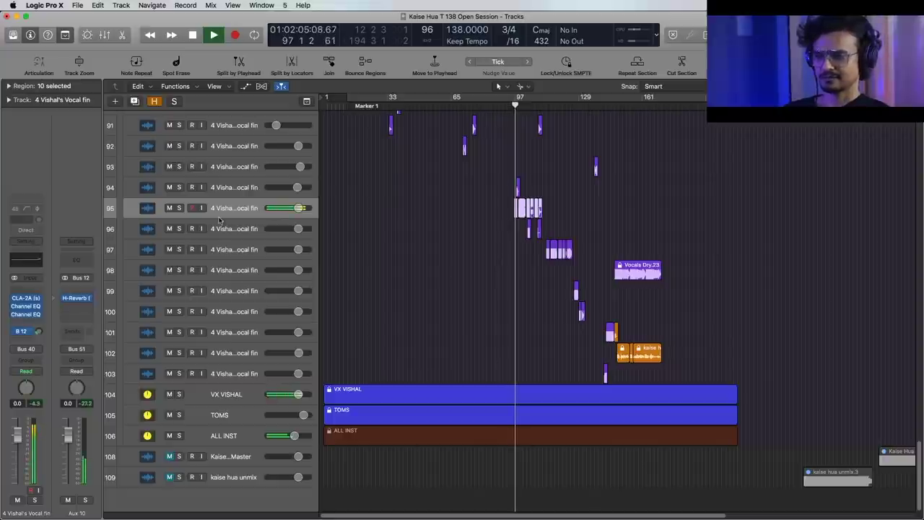
pyautogui.press('a')
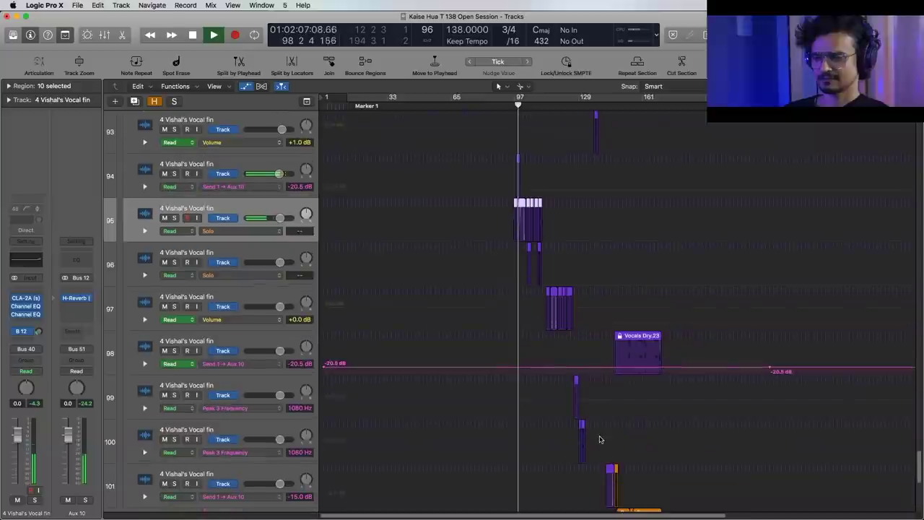
pyautogui.scroll(-5, 599, 439)
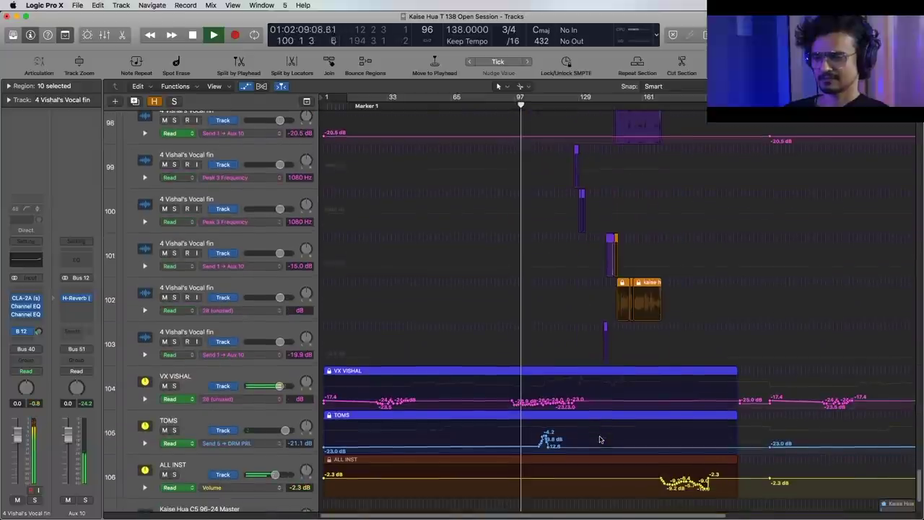
pyautogui.click(266, 399)
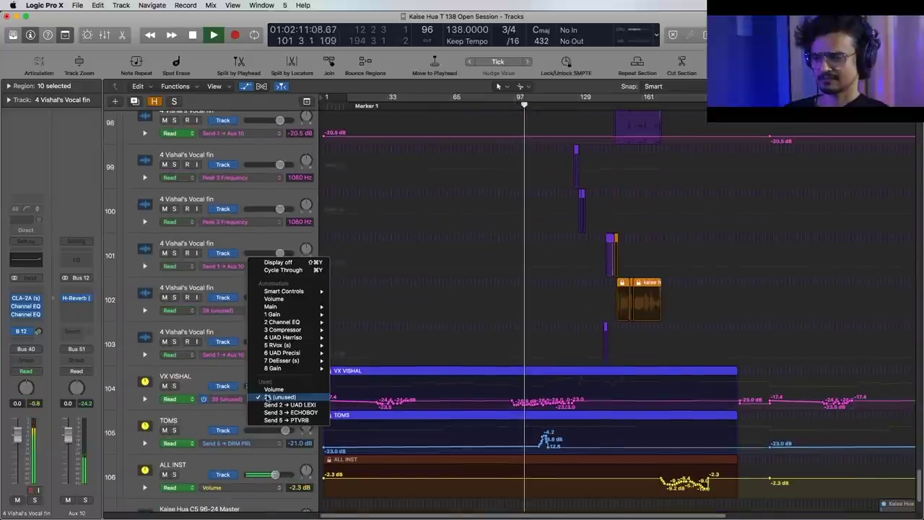
pyautogui.click(274, 389)
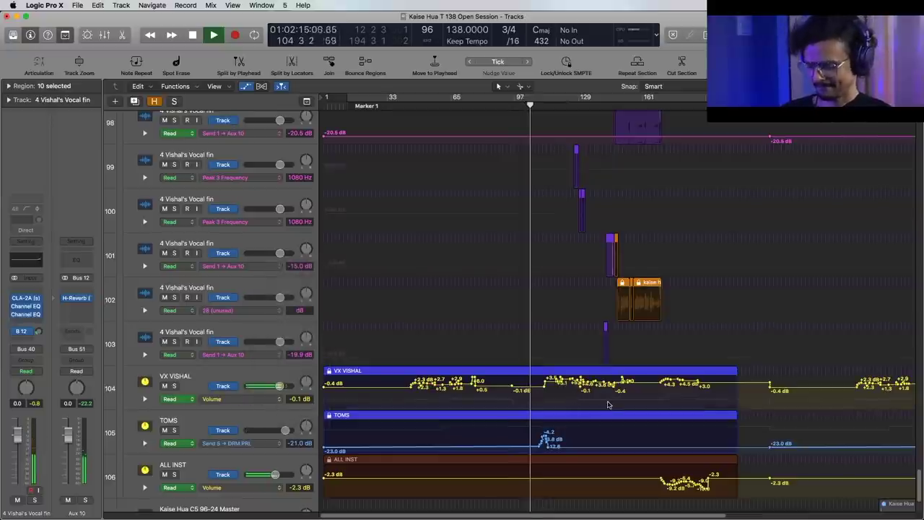
pyautogui.press('super+Right')
pyautogui.press('super+Right')
pyautogui.hscroll(1, 632, 408)
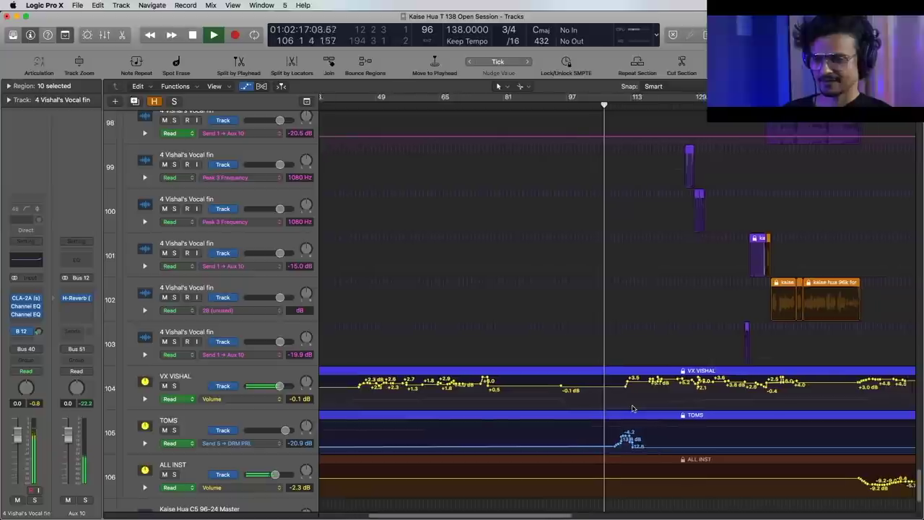
pyautogui.hscroll(5, 632, 409)
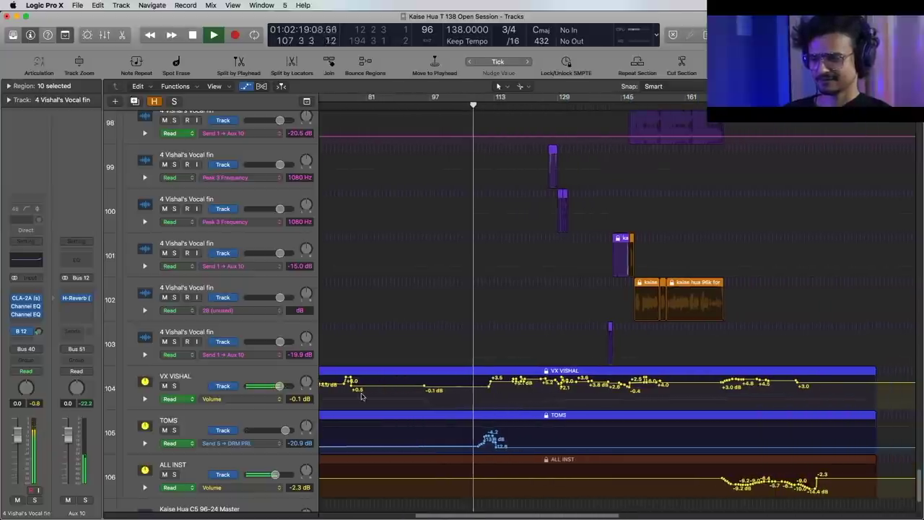
# - Display the lead vocal bus's Send 2 → UAD LEXI automation and replay the passage starting around bars 107 and 108
pyautogui.click(259, 399)
pyautogui.click(263, 414)
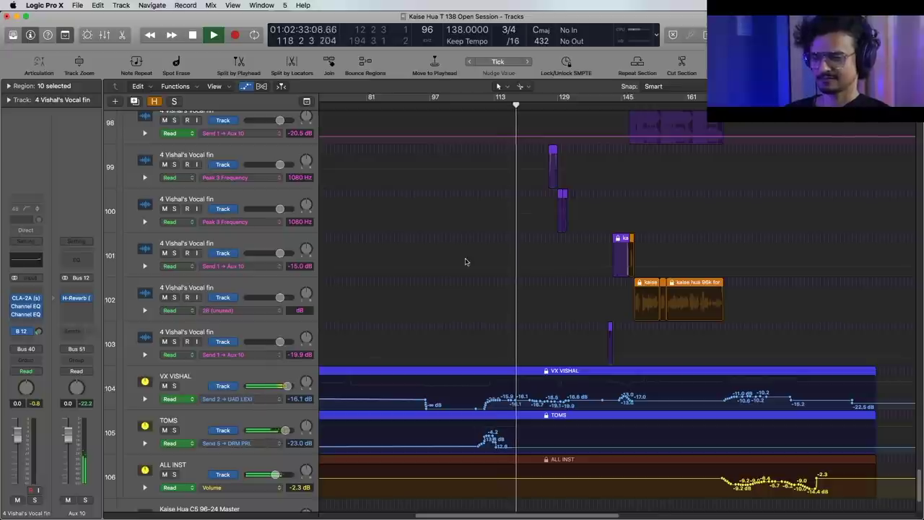
pyautogui.press('space')
pyautogui.moveTo(481, 107); pyautogui.dragTo(474, 106)
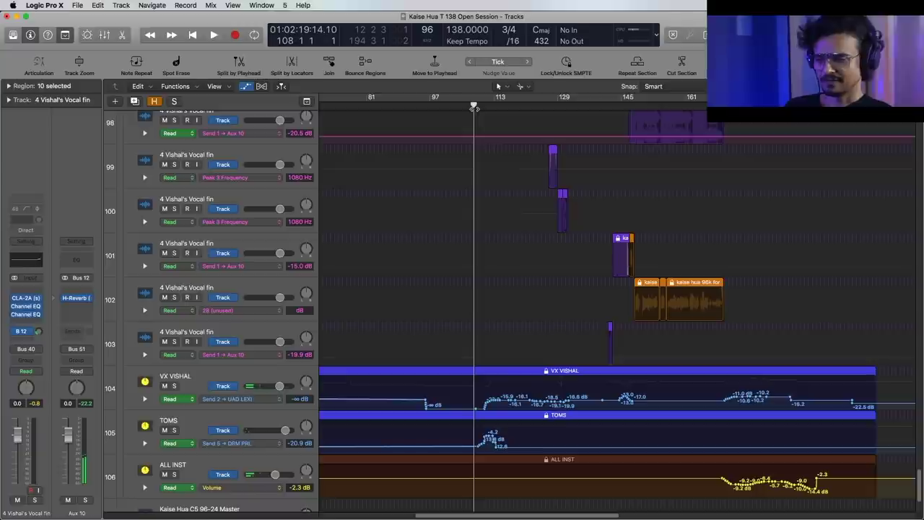
pyautogui.press('space')
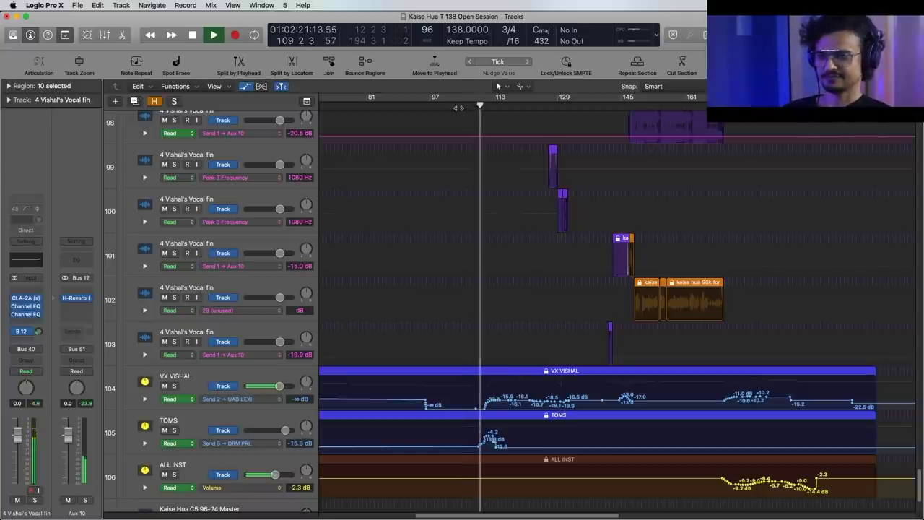
pyautogui.press('space')
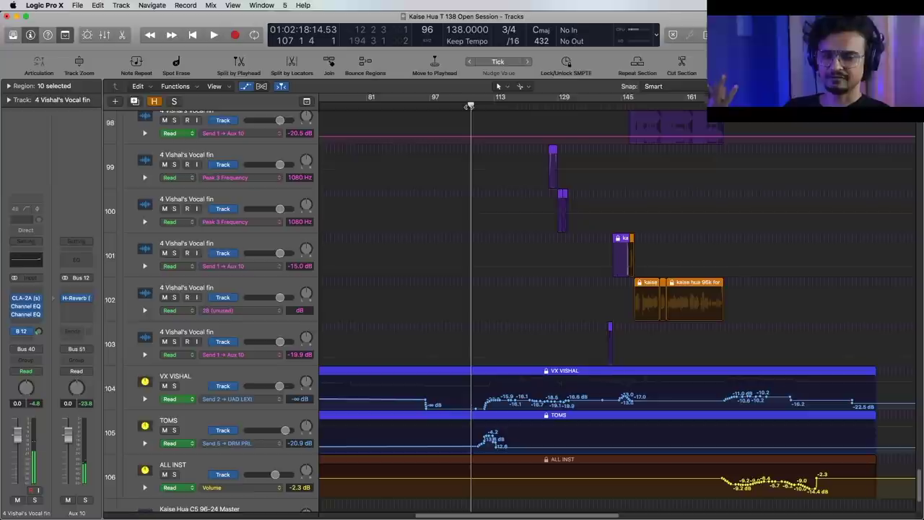
pyautogui.press('space')
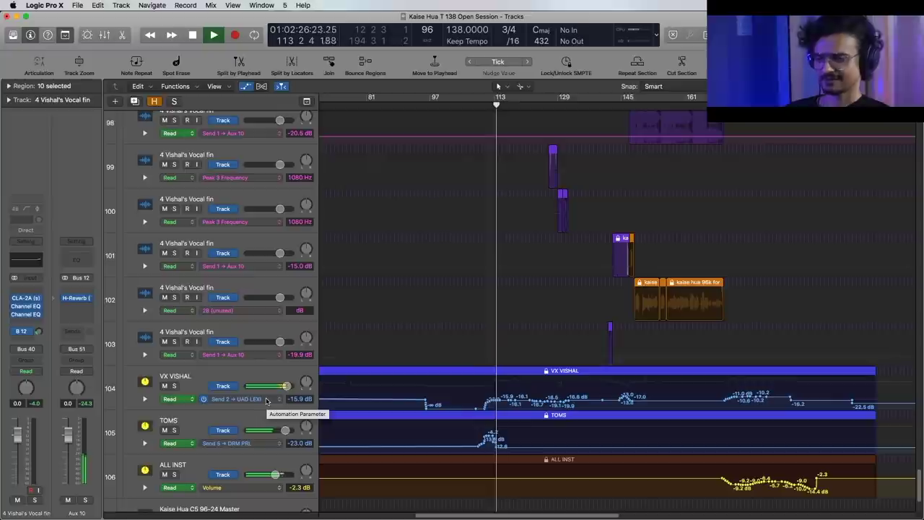
# - Display the lead vocal bus's Send 3 → ECHOBOY and Send 5 → PTVRB automation in turn and review it across the song during playback
pyautogui.click(267, 400)
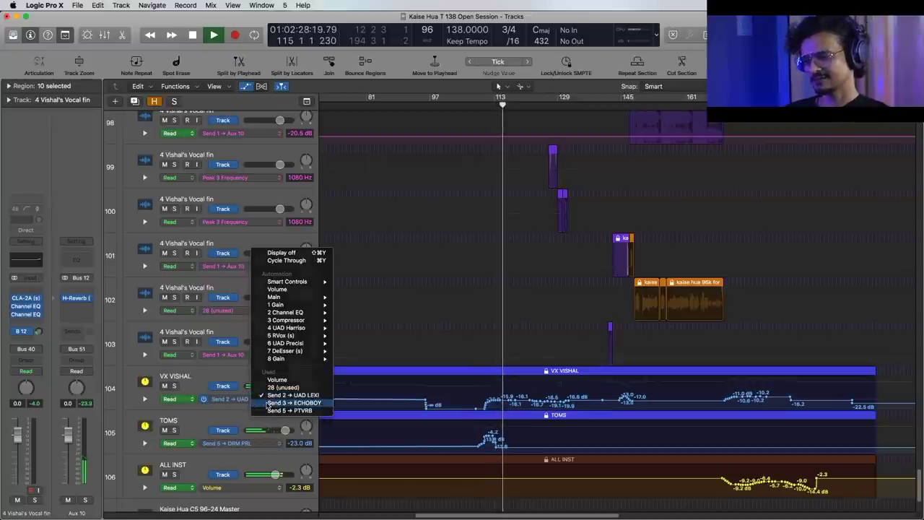
pyautogui.click(266, 403)
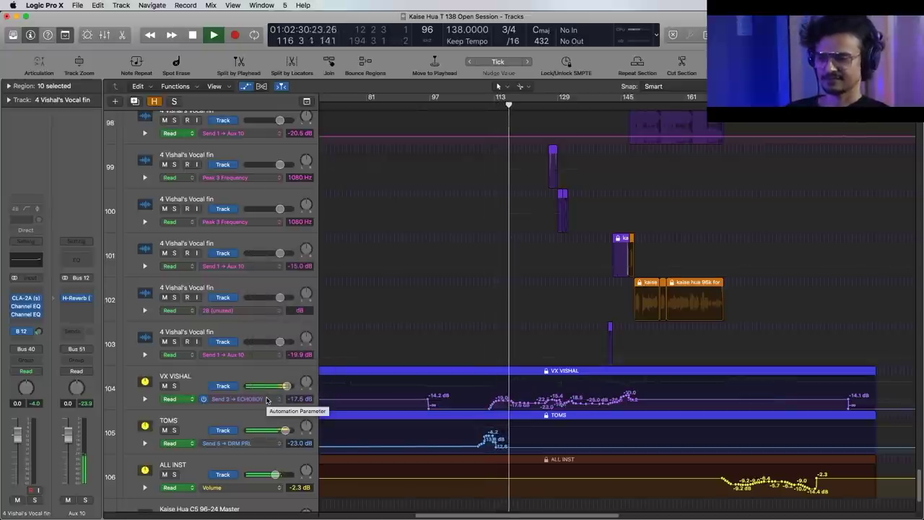
pyautogui.click(266, 399)
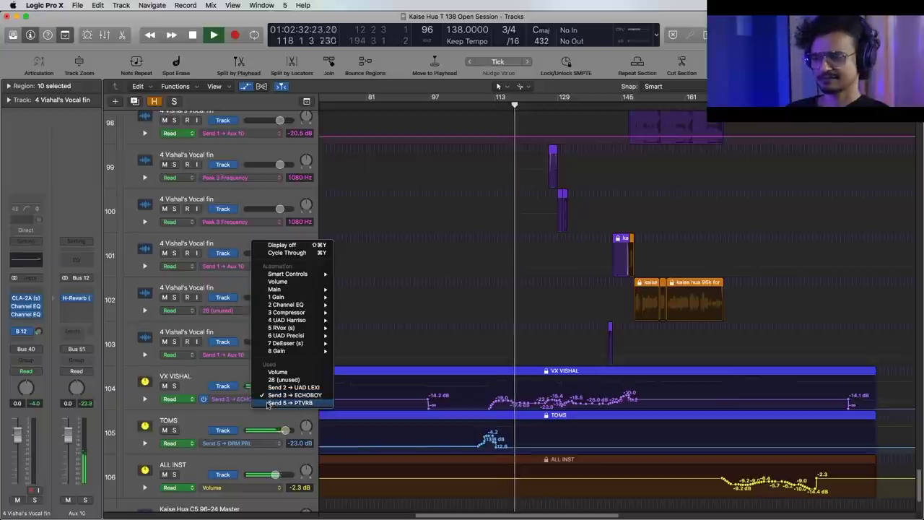
pyautogui.click(266, 403)
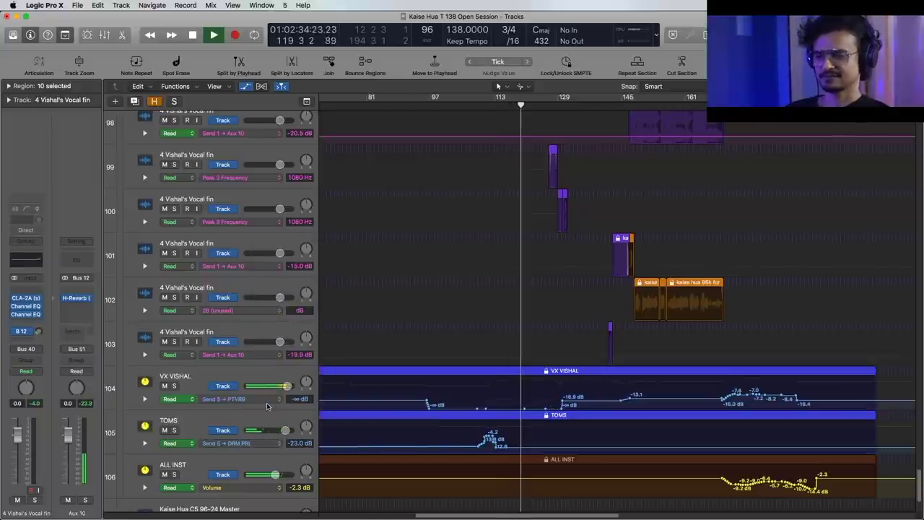
pyautogui.scroll(-5, 505, 391)
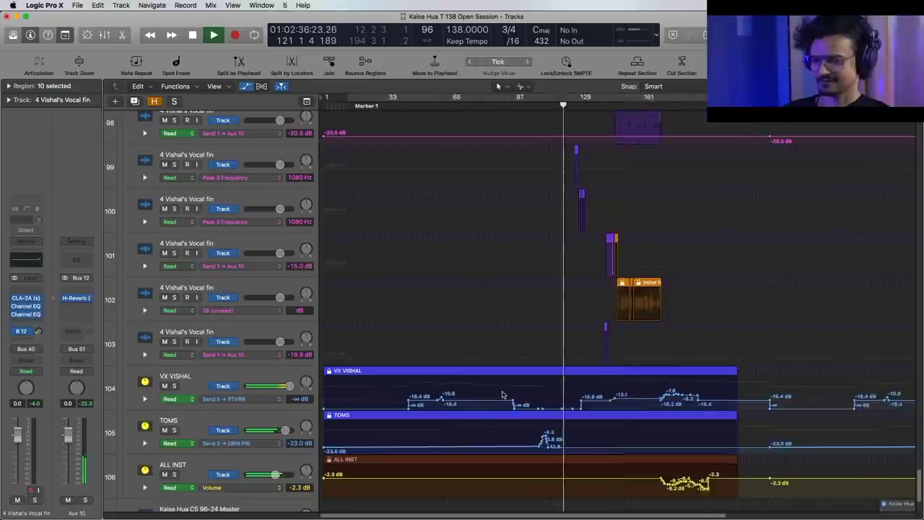
pyautogui.scroll(-3, 524, 398)
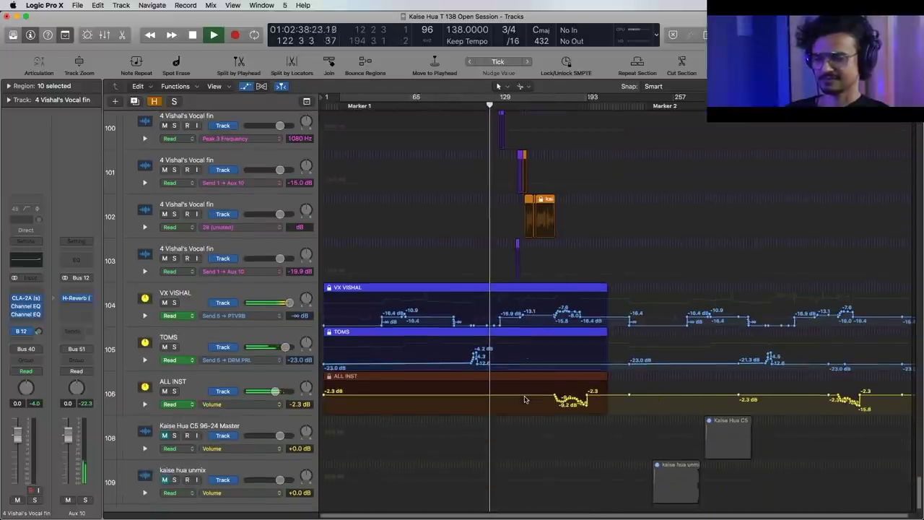
pyautogui.scroll(5, 525, 399)
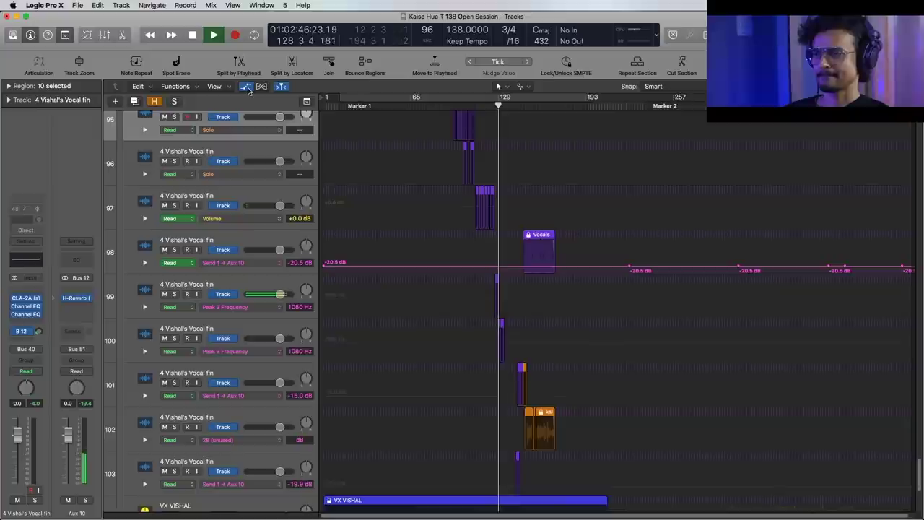
pyautogui.scroll(-5, 450, 310)
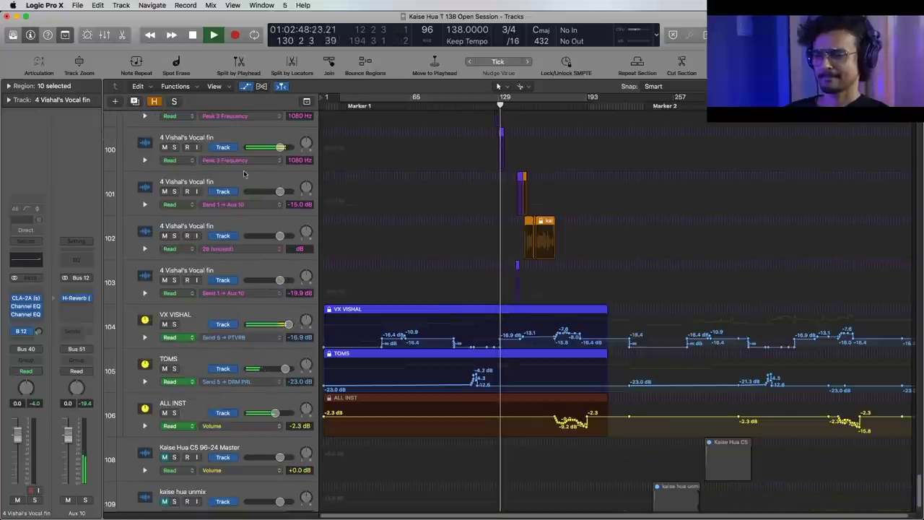
# - Hide track automation, bring the Stereo Out channel into view in the mixer, and stop playback
pyautogui.click(247, 87)
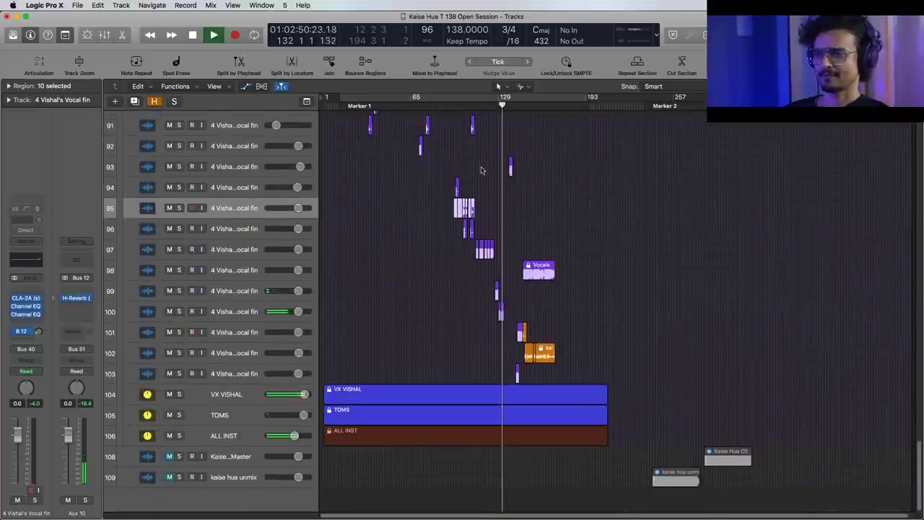
pyautogui.click(105, 36)
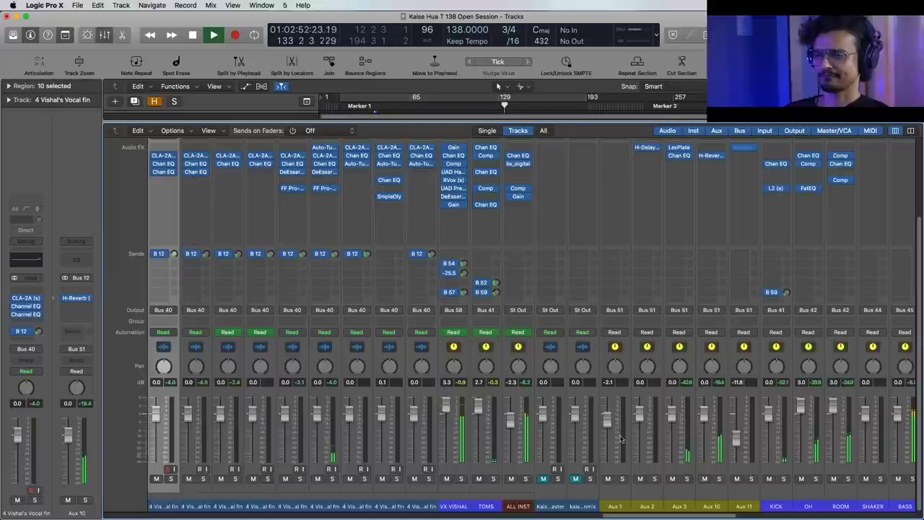
pyautogui.hscroll(10, 647, 515)
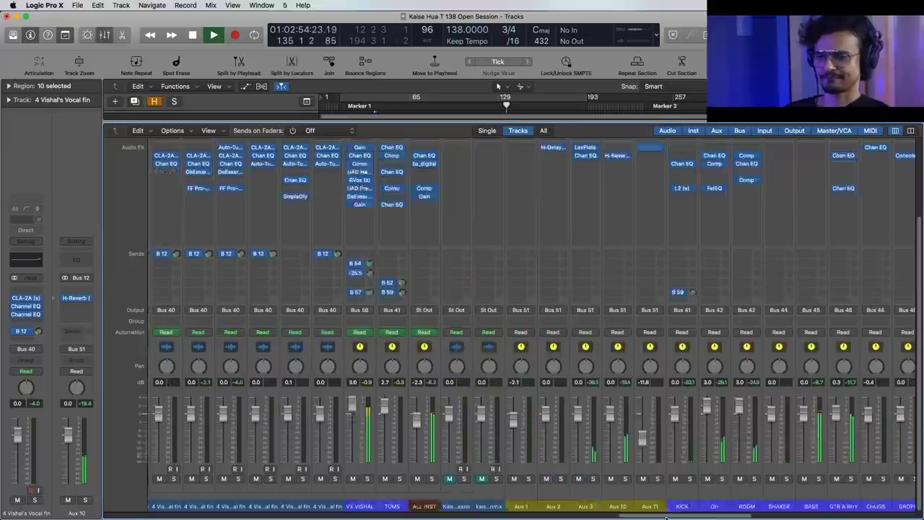
pyautogui.press('space')
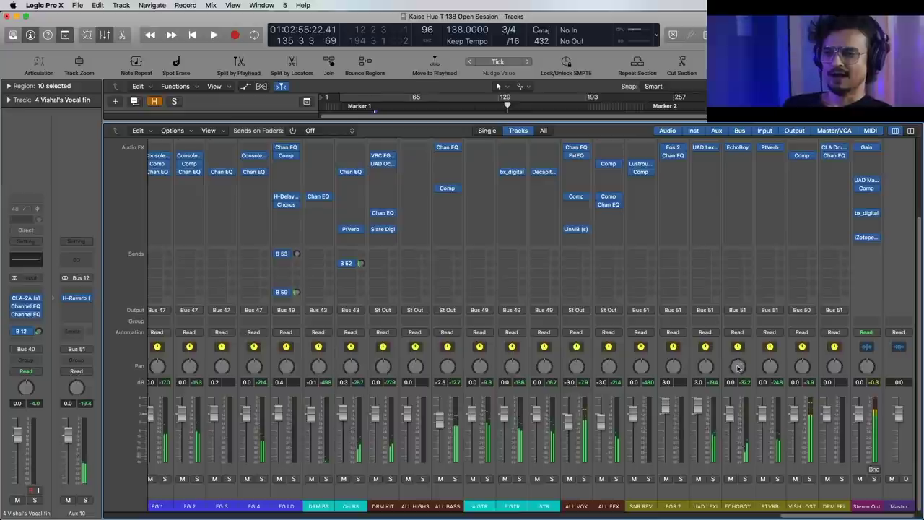
pyautogui.scroll(2, 739, 369)
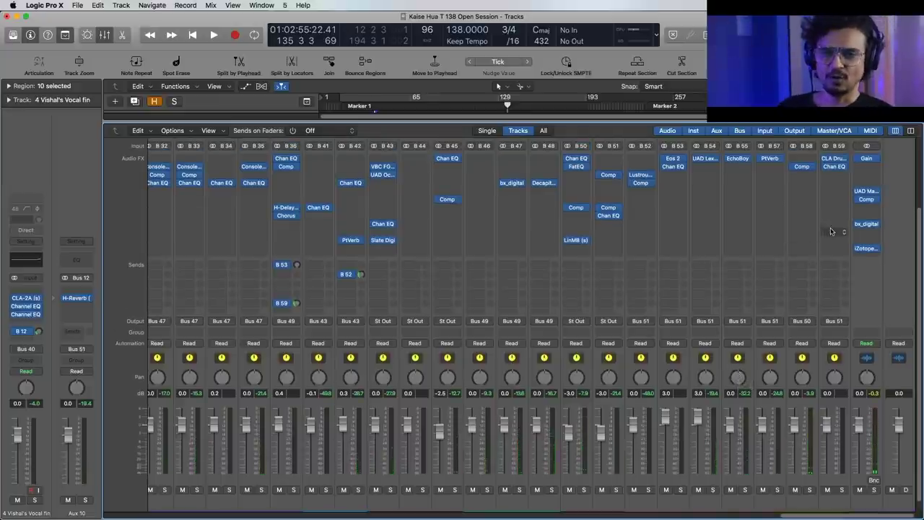
# - Inspect the Gain plug-in on the Stereo Out channel and close it
pyautogui.click(867, 159)
pyautogui.moveTo(189, 34); pyautogui.dragTo(396, 234)
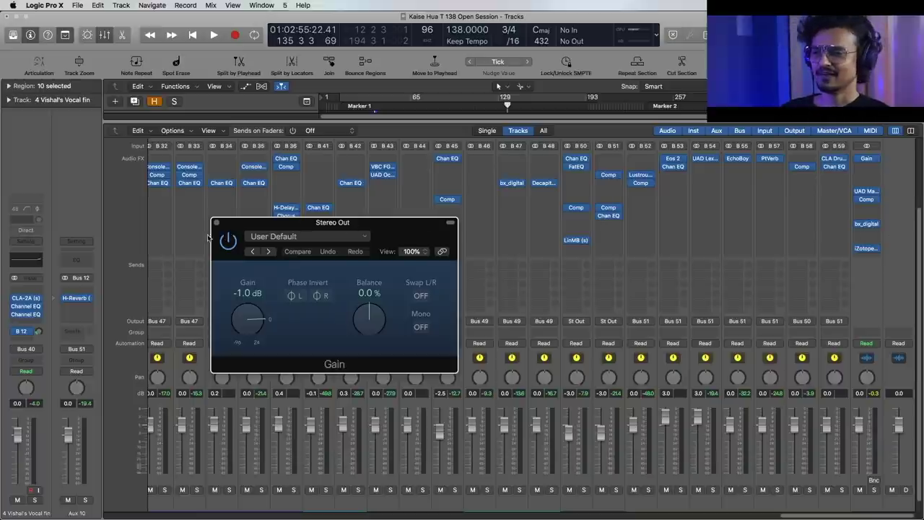
pyautogui.moveTo(229, 226); pyautogui.dragTo(163, 192)
pyautogui.click(149, 187)
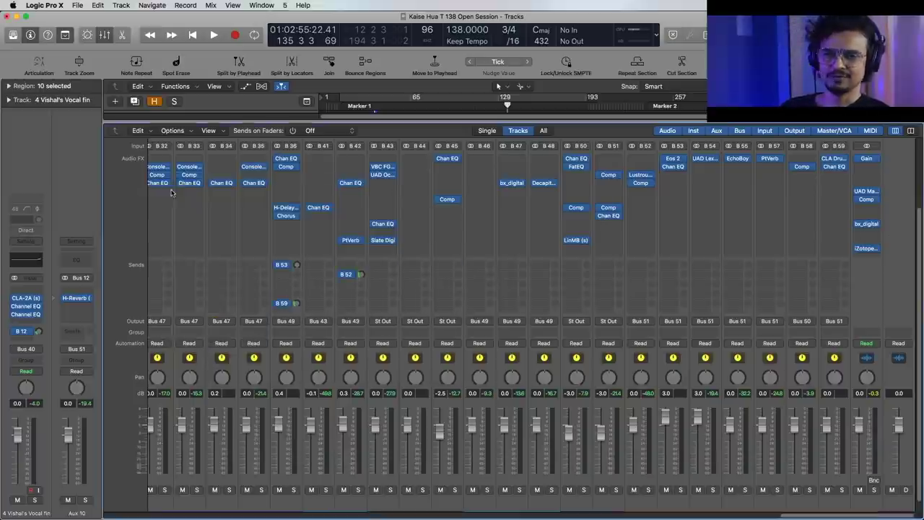
# - Examine the UAD Manley Massive Passive MST equalizer settings on the Stereo Out channel, keeping its window unobstructed, and close it
pyautogui.click(866, 195)
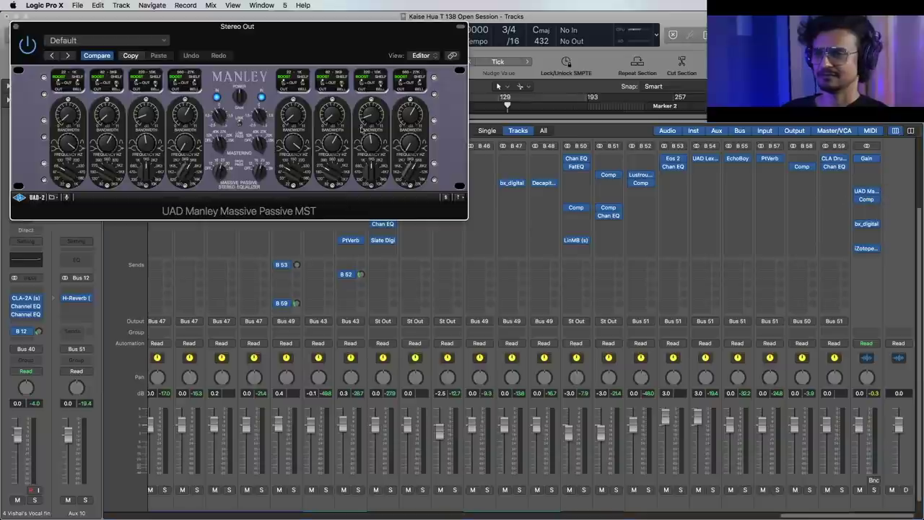
pyautogui.moveTo(310, 45); pyautogui.dragTo(503, 200)
pyautogui.moveTo(442, 106); pyautogui.dragTo(409, 107)
pyautogui.moveTo(438, 190); pyautogui.dragTo(472, 184)
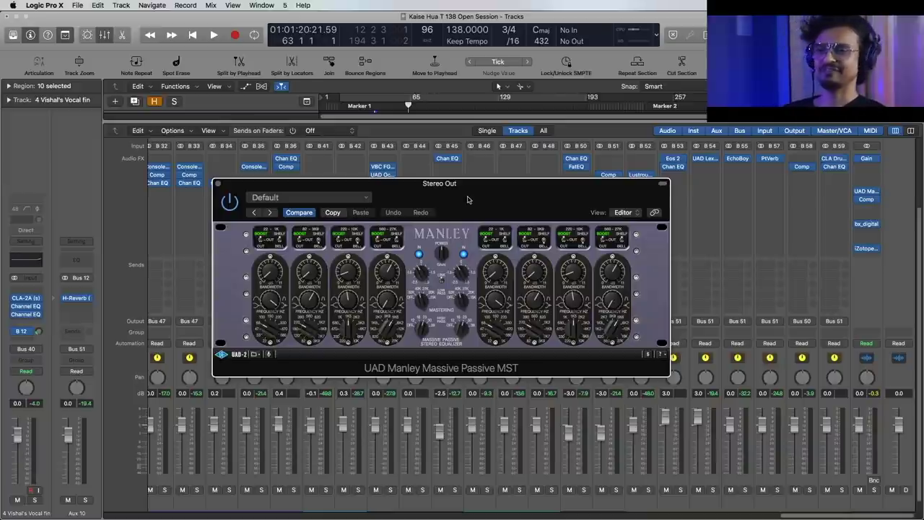
pyautogui.moveTo(467, 200); pyautogui.dragTo(484, 202)
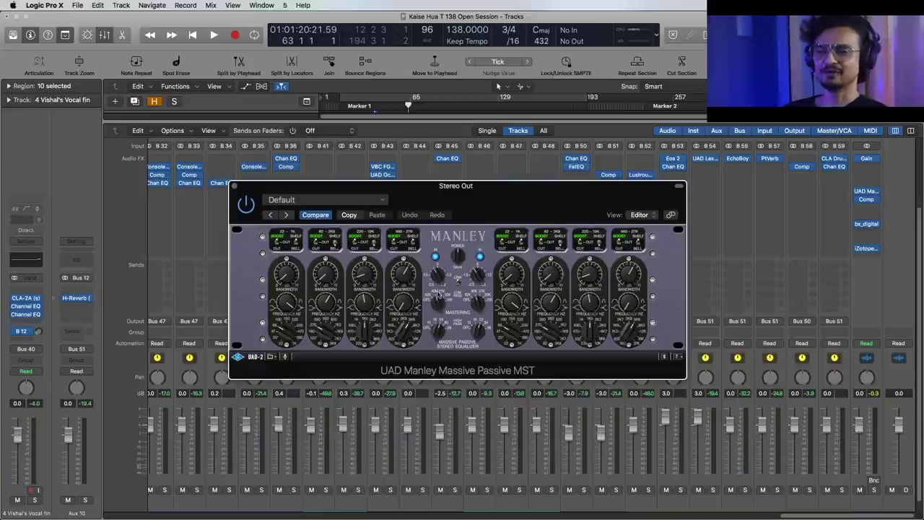
pyautogui.moveTo(515, 192); pyautogui.dragTo(542, 199)
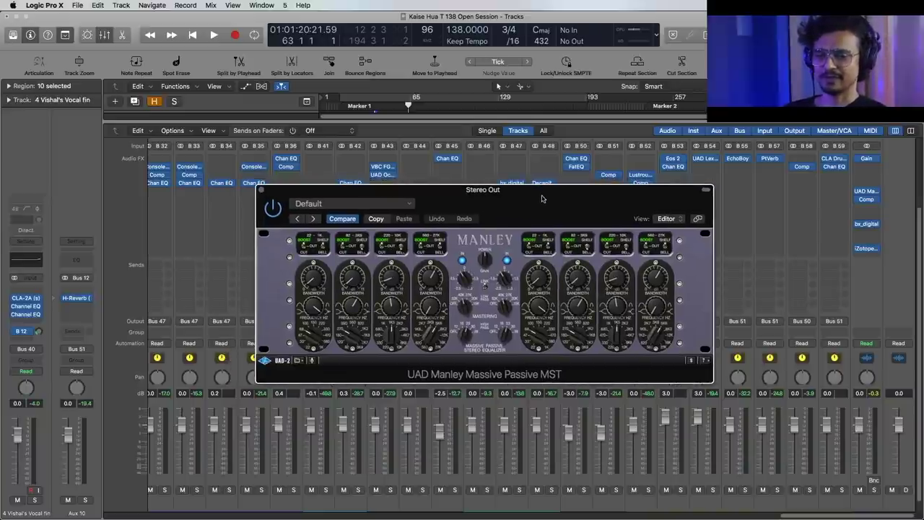
pyautogui.click(263, 192)
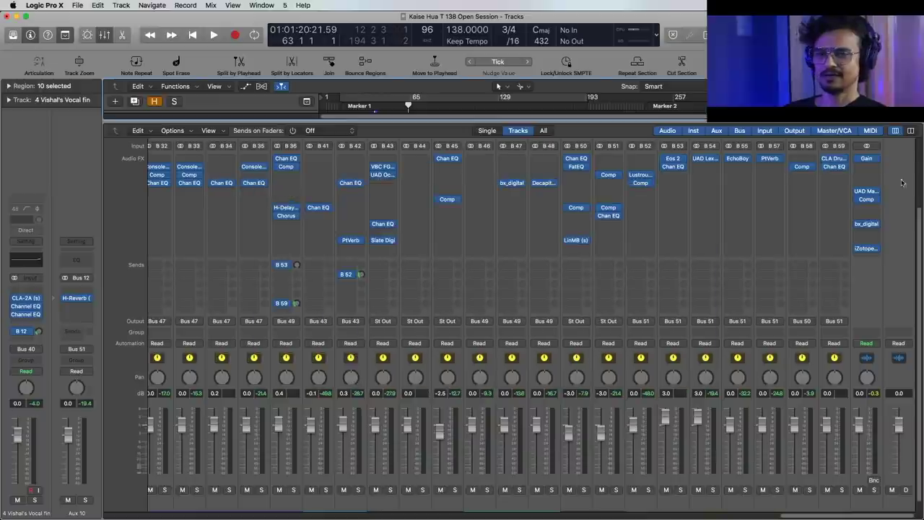
# - Inspect the Stereo Out Compressor and watch its gain reduction during playback before closing it
pyautogui.click(866, 199)
pyautogui.moveTo(363, 56); pyautogui.dragTo(549, 143)
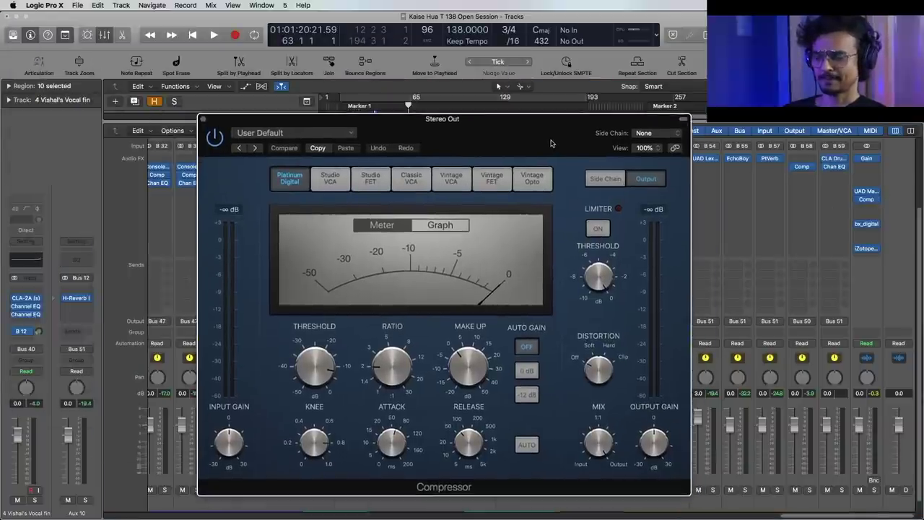
pyautogui.press('space')
pyautogui.moveTo(549, 143); pyautogui.dragTo(548, 114)
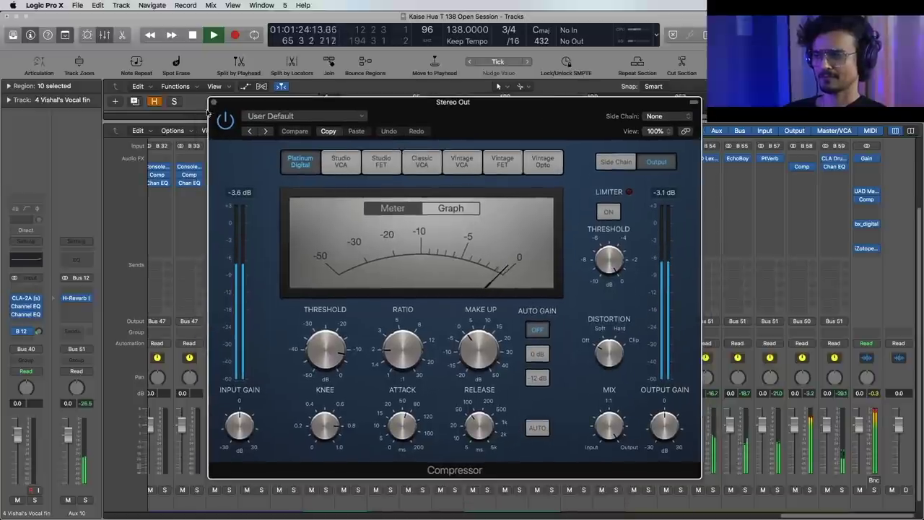
pyautogui.click(213, 104)
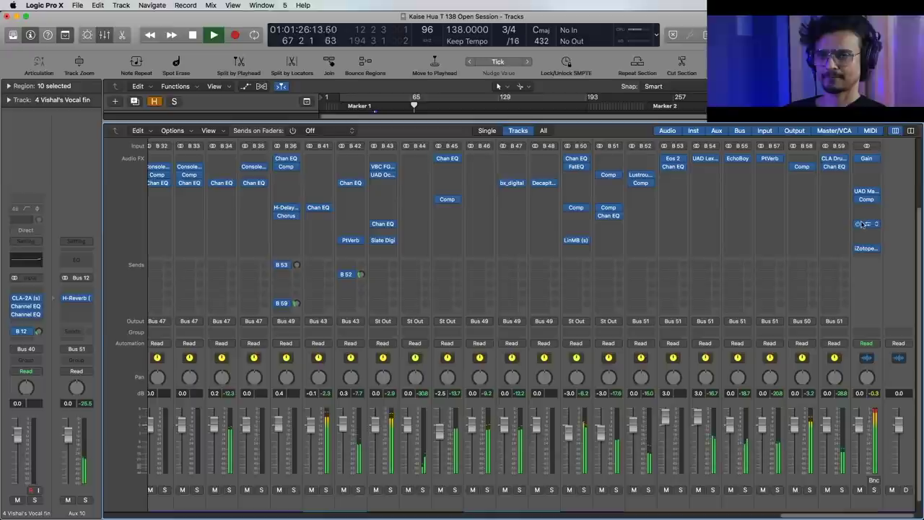
# - Examine the bx_digital V2 mono and stereo EQ sections and Mono-Maker on Stereo Out, then close the plug-in
pyautogui.click(868, 225)
pyautogui.moveTo(375, 36); pyautogui.dragTo(535, 87)
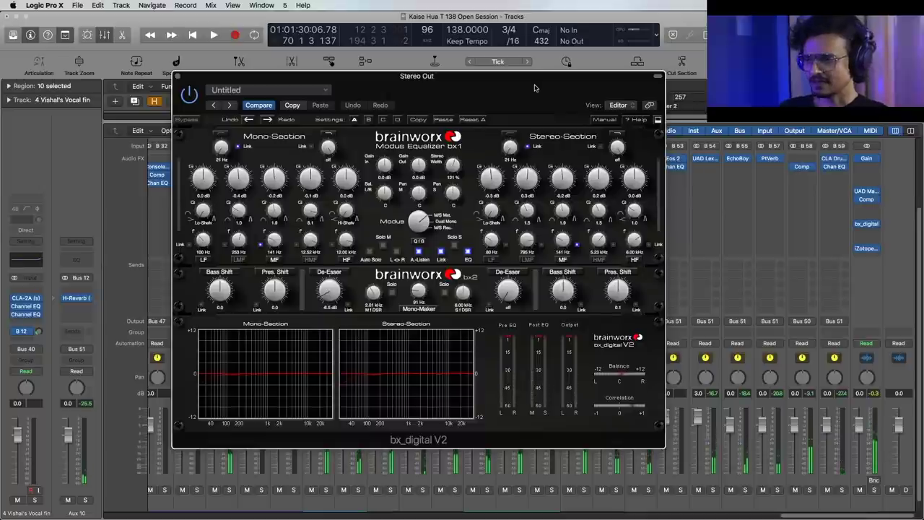
pyautogui.moveTo(534, 87); pyautogui.dragTo(538, 103)
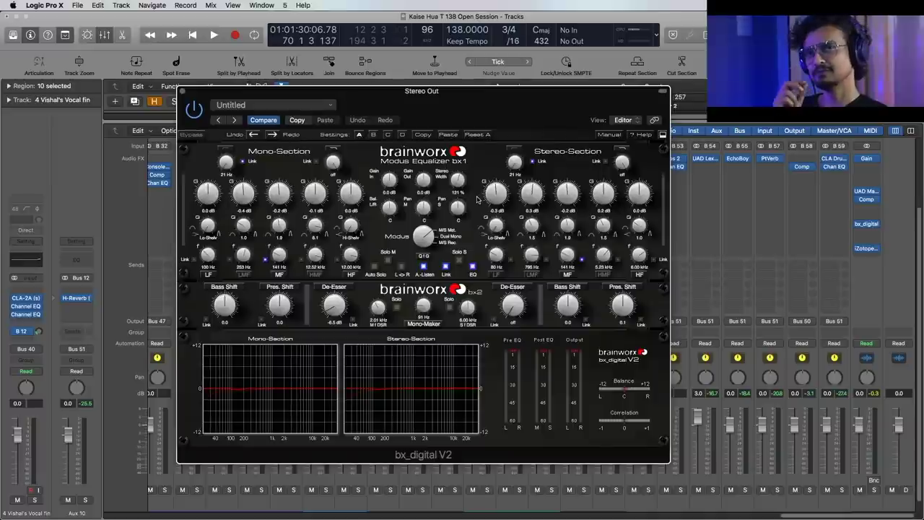
pyautogui.moveTo(497, 106); pyautogui.dragTo(509, 109)
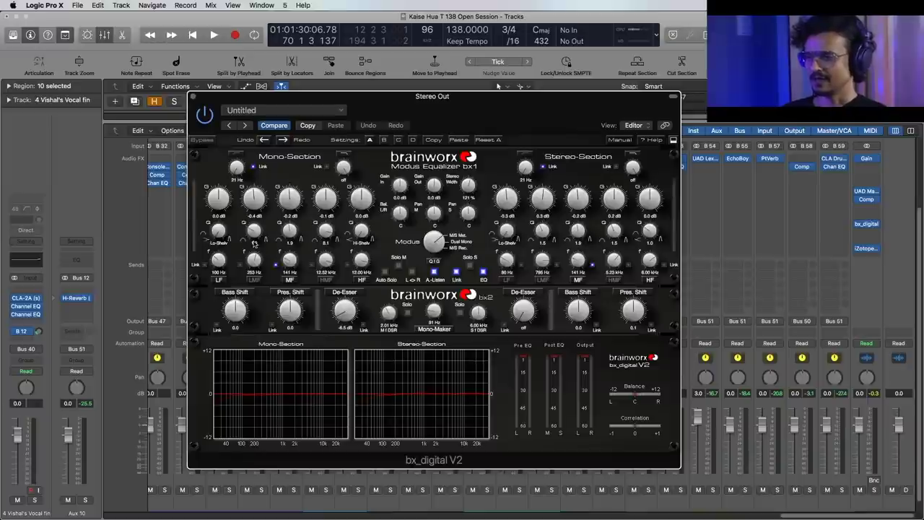
pyautogui.click(255, 280)
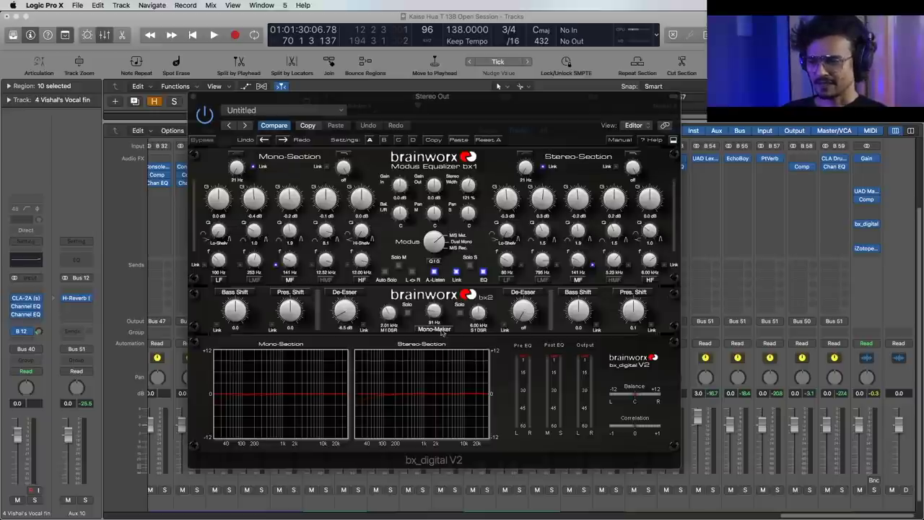
pyautogui.click(193, 97)
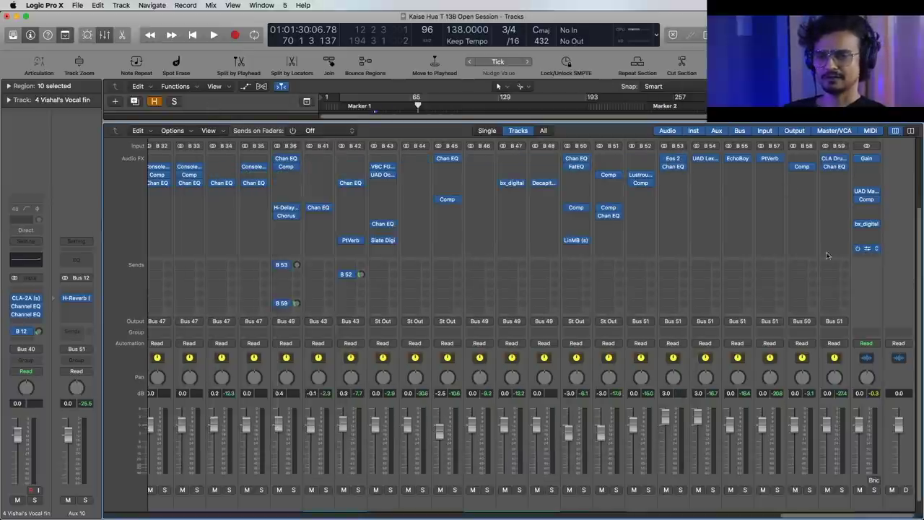
# - Inspect the iZotope Ozone 7 Maximizer on Stereo Out, close it, and check the output level during a short playback
pyautogui.click(866, 248)
pyautogui.moveTo(352, 43); pyautogui.dragTo(547, 187)
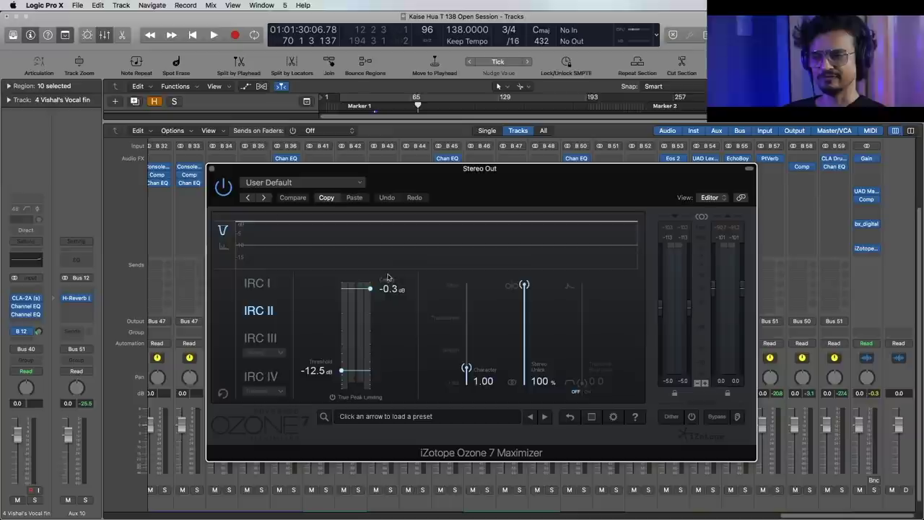
pyautogui.click(212, 170)
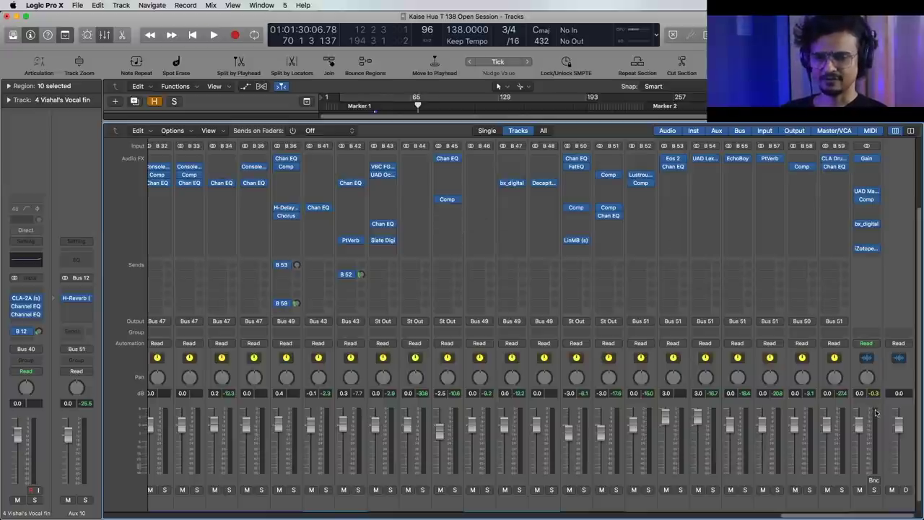
pyautogui.press('space')
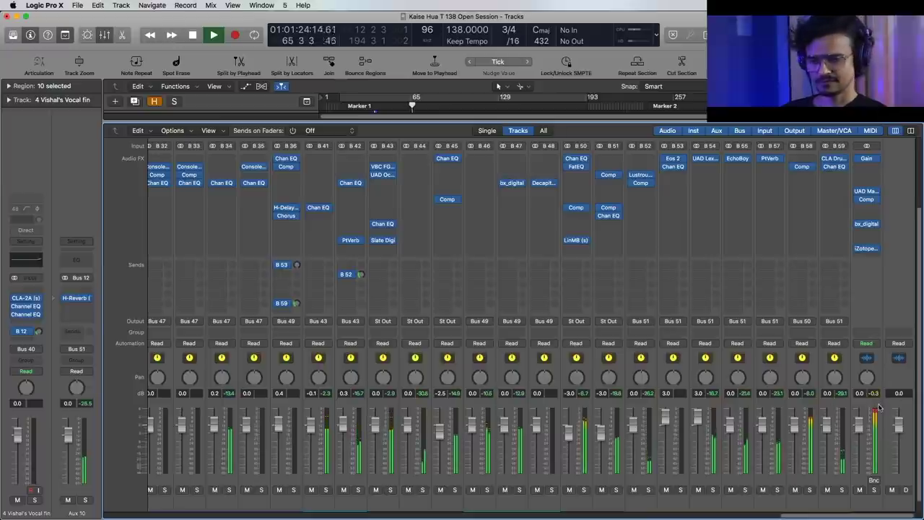
pyautogui.press('space')
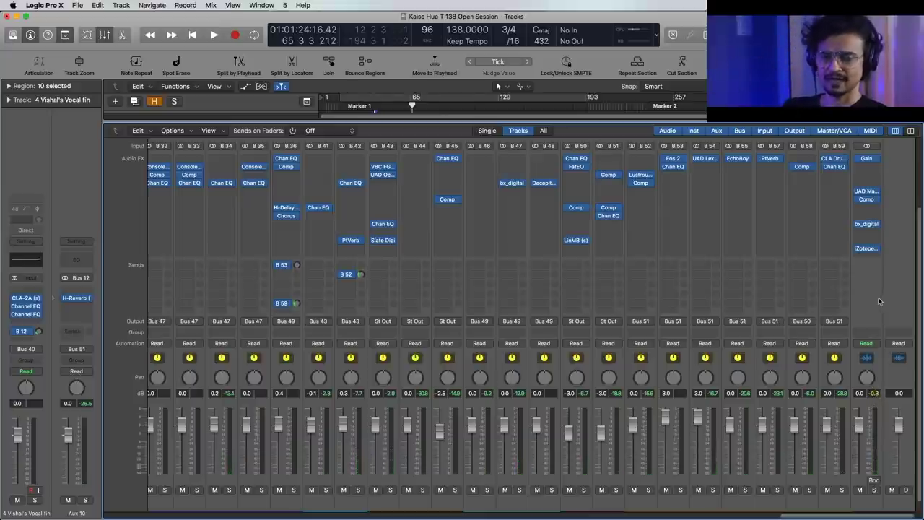
# - Bypass the Gain, UAD Manley, Compressor, bx_digital and iZotope Ozone plug-ins on the Stereo Out channel
pyautogui.click(857, 158)
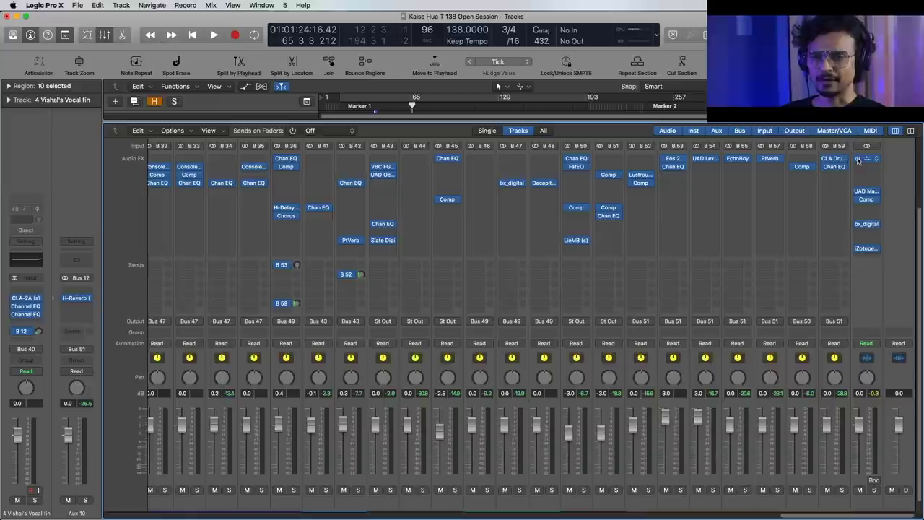
pyautogui.click(857, 195)
pyautogui.click(857, 224)
pyautogui.click(857, 248)
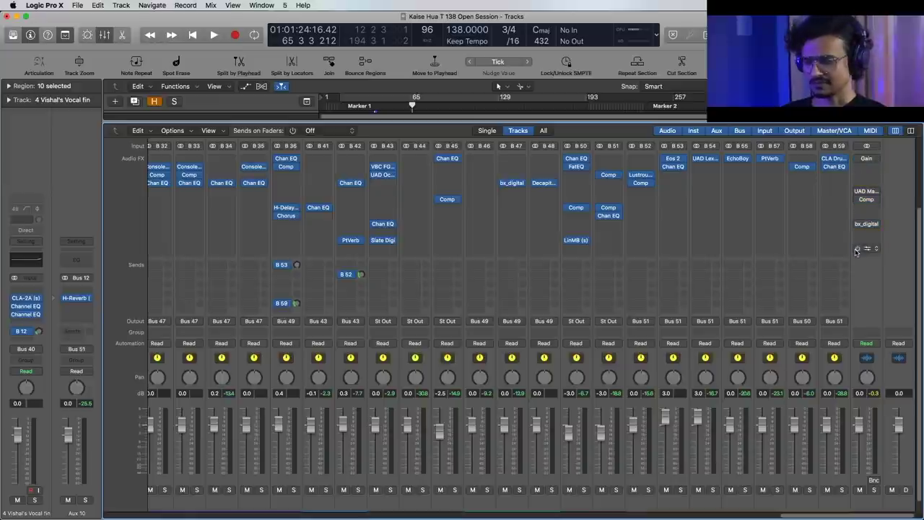
# - Play the song with the master chain bypassed and re-enable the Gain plug-in on Stereo Out
pyautogui.press('space')
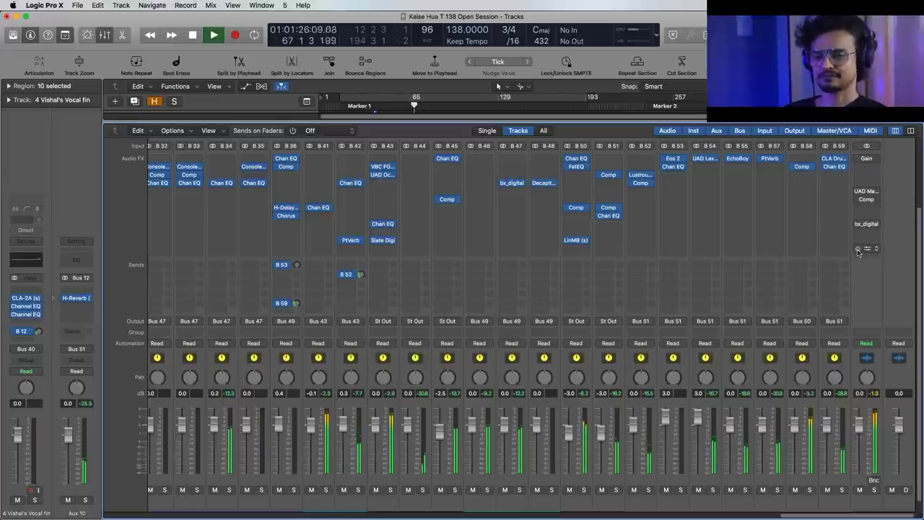
pyautogui.click(862, 160)
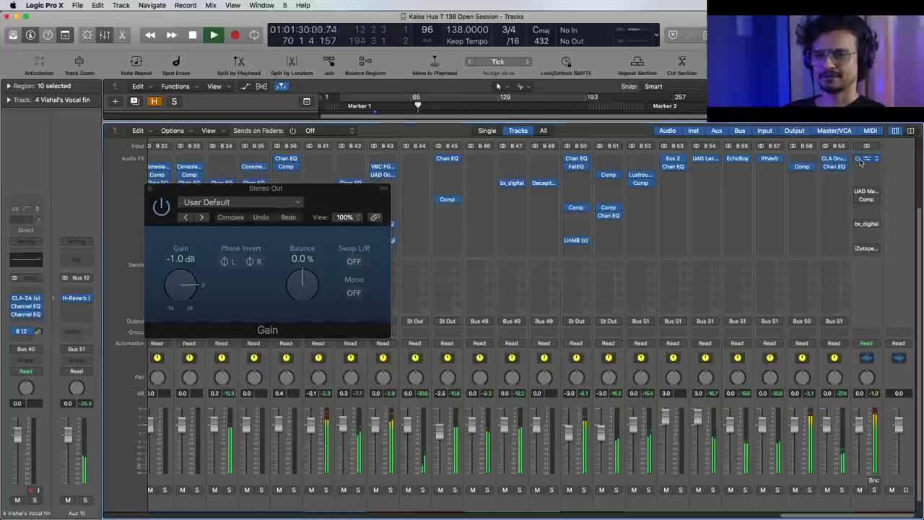
pyautogui.click(863, 159)
# - Compare playback with the Stereo Out's UAD Manley Massive Passive off and on, leave it enabled, and close its window
pyautogui.click(866, 192)
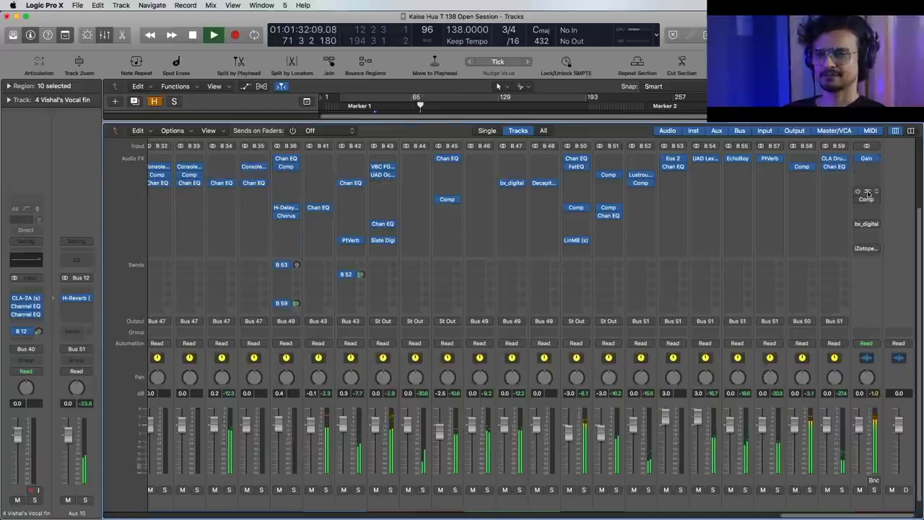
pyautogui.click(412, 108)
pyautogui.moveTo(473, 197); pyautogui.dragTo(484, 194)
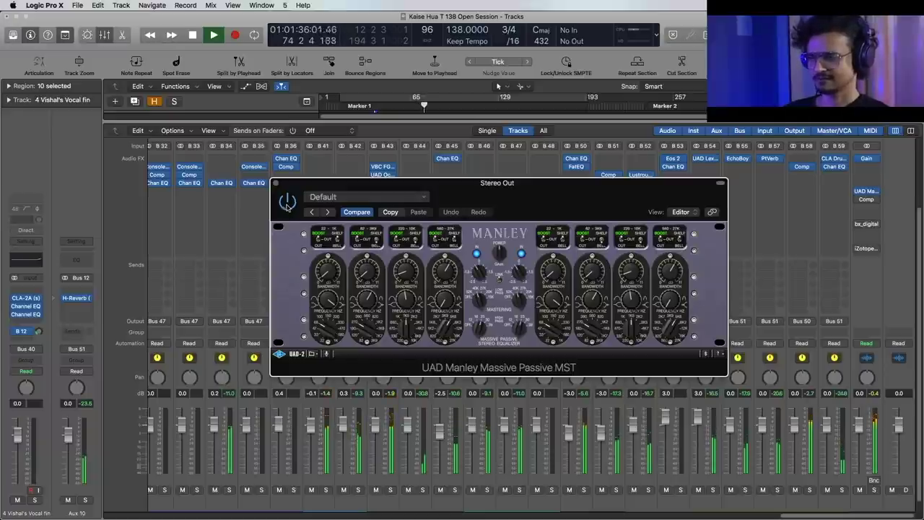
pyautogui.press('space')
pyautogui.moveTo(293, 191); pyautogui.dragTo(298, 189)
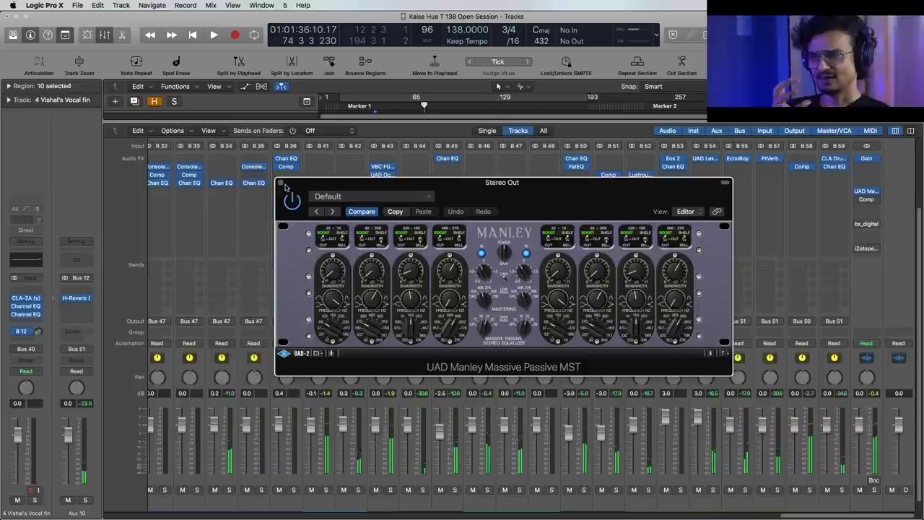
pyautogui.press('space')
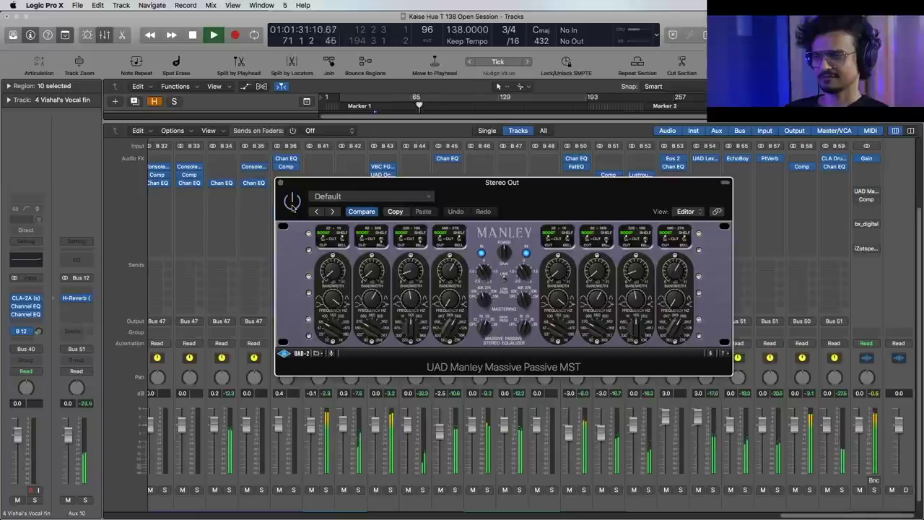
pyautogui.click(281, 182)
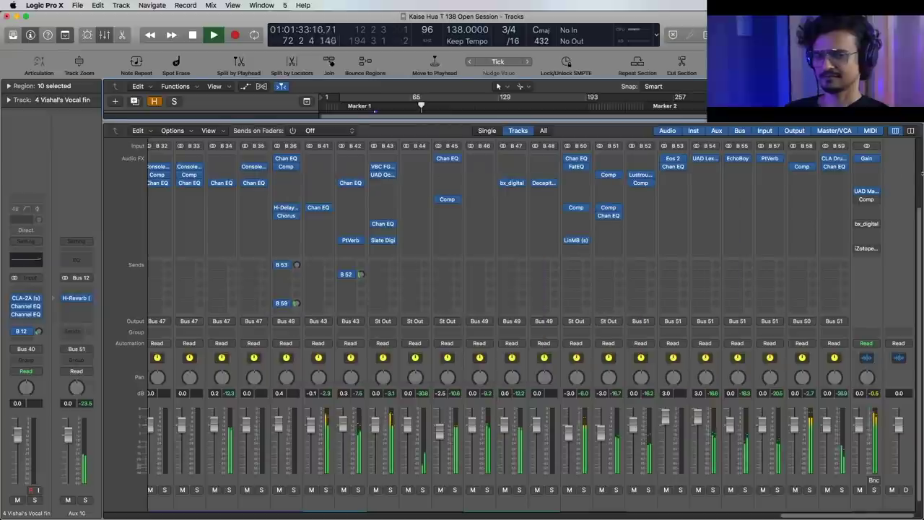
# - Re-enable the Stereo Out Compressor and watch its gain reduction meter while playing the song
pyautogui.press('space')
pyautogui.click(870, 203)
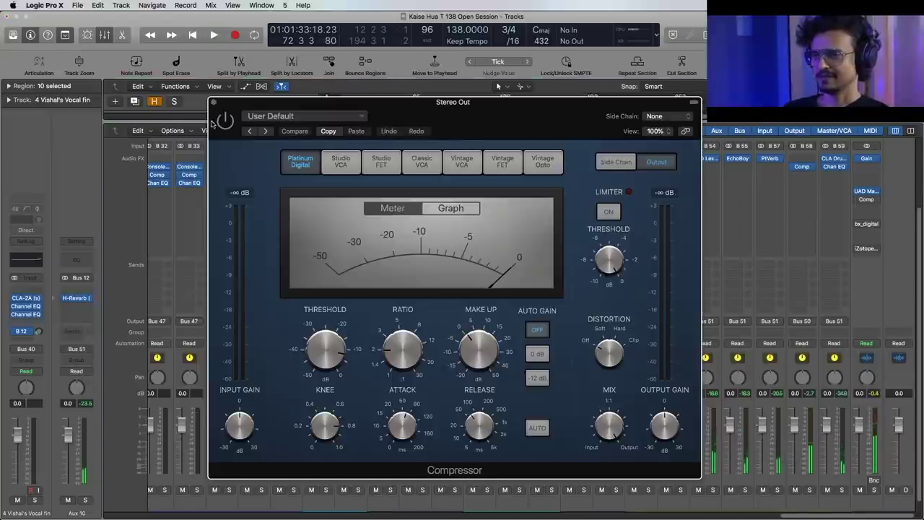
pyautogui.moveTo(480, 118); pyautogui.dragTo(511, 123)
pyautogui.press('space')
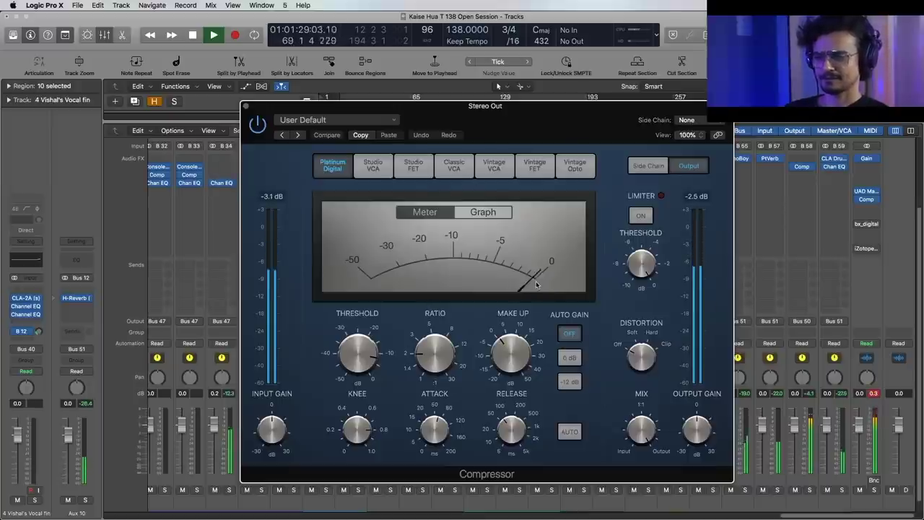
# - Review the Stereo Out Compressor's attack, release and threshold settings, replay the song to watch its meter, and close its window
pyautogui.press('space')
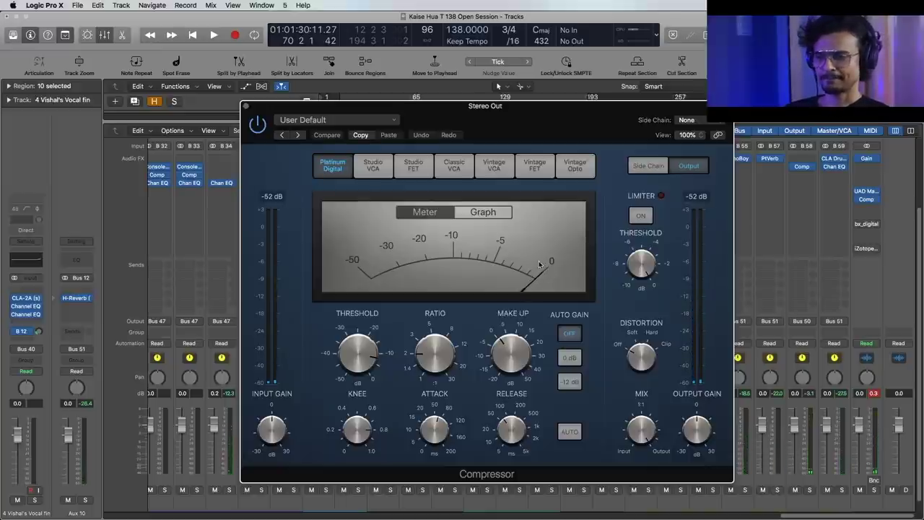
pyautogui.moveTo(506, 349)
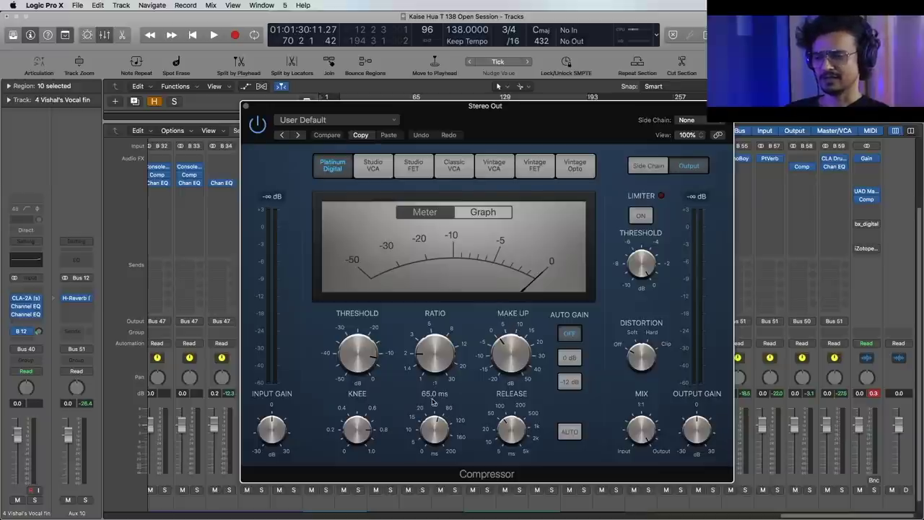
pyautogui.moveTo(513, 442)
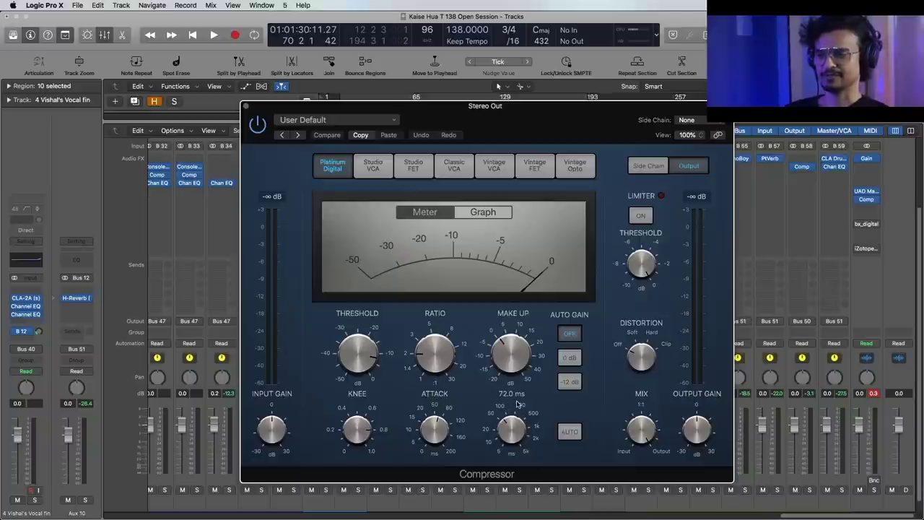
pyautogui.press('space')
pyautogui.moveTo(358, 327)
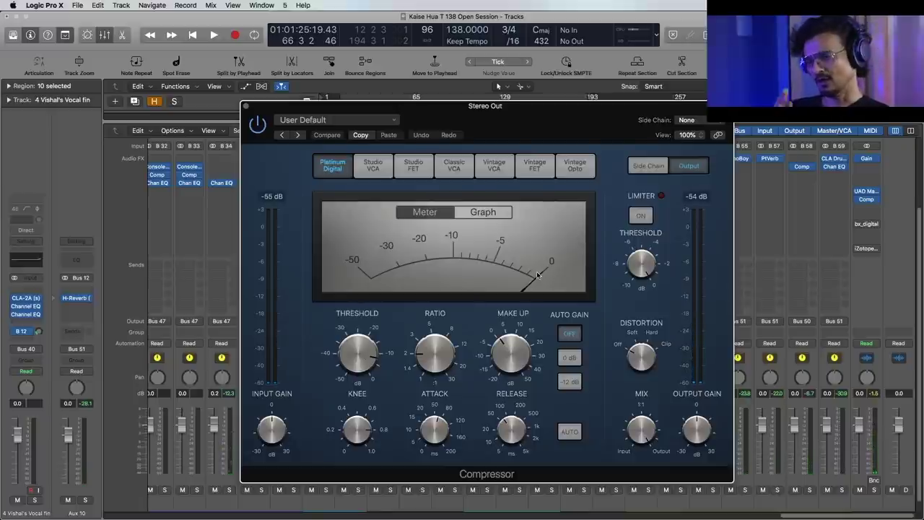
pyautogui.press('space')
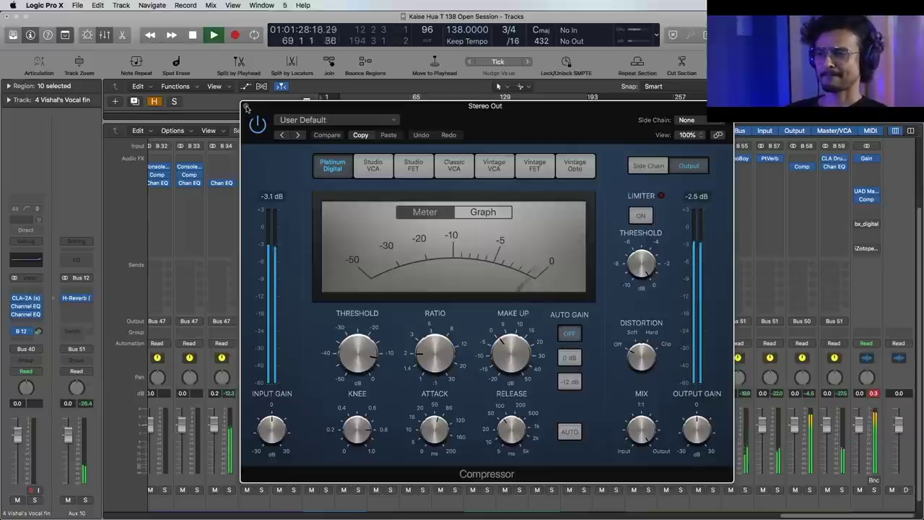
pyautogui.click(246, 108)
pyautogui.press('space')
# - Play the song with the Stereo Out's bx_digital V2 off and on, leave it enabled, and close its window
pyautogui.click(869, 225)
pyautogui.moveTo(506, 115); pyautogui.dragTo(517, 124)
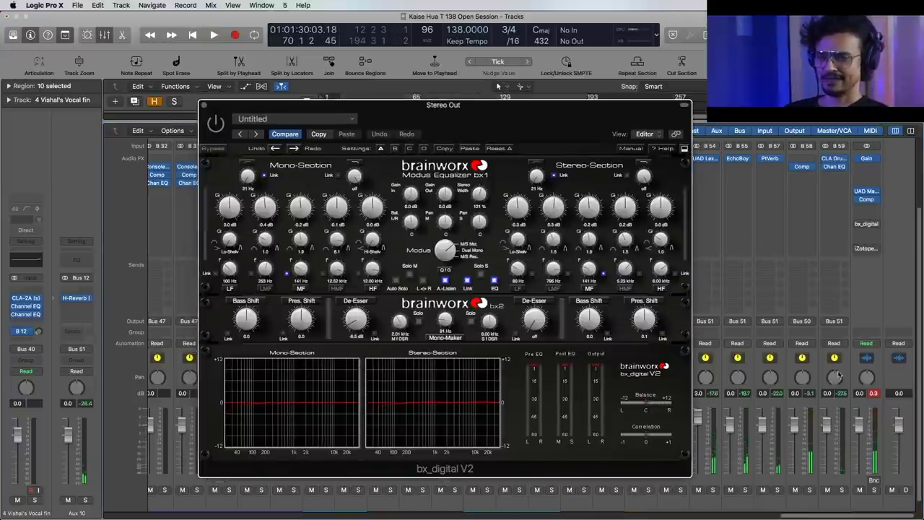
pyautogui.press('space')
pyautogui.moveTo(224, 133); pyautogui.dragTo(239, 131)
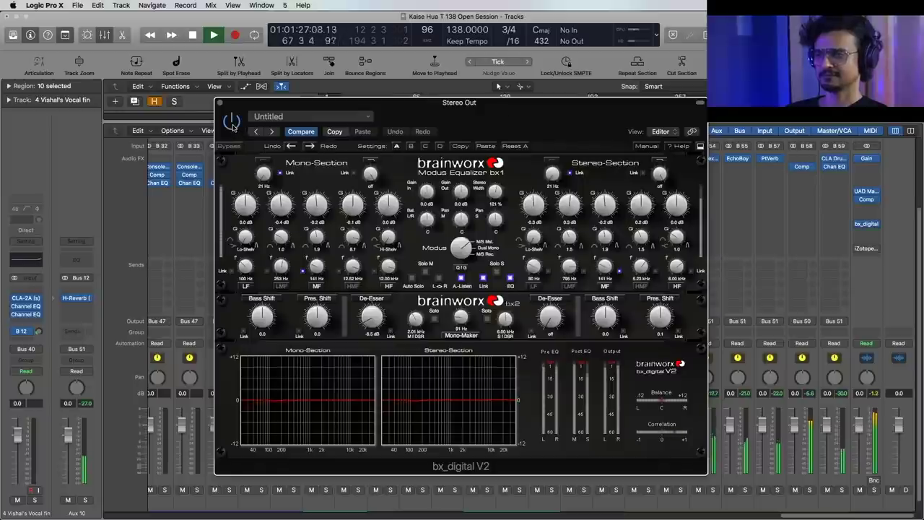
pyautogui.moveTo(233, 126); pyautogui.dragTo(253, 132)
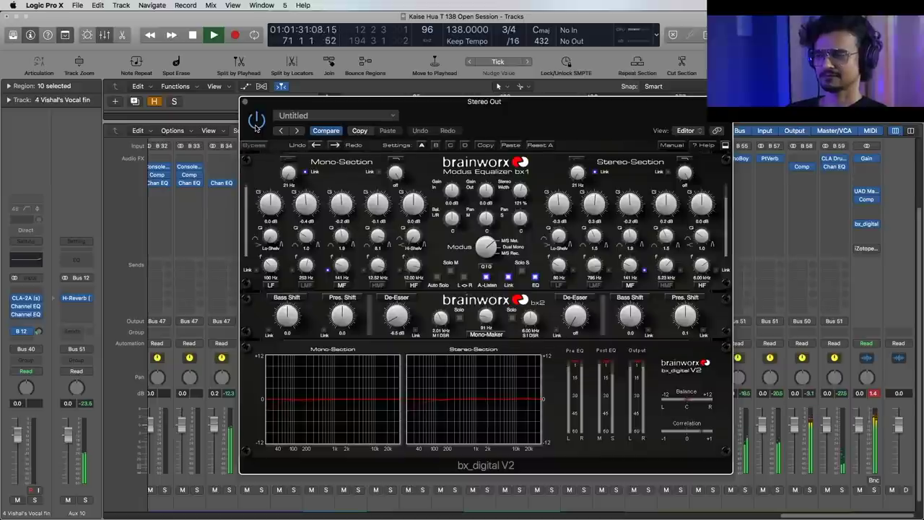
pyautogui.press('space')
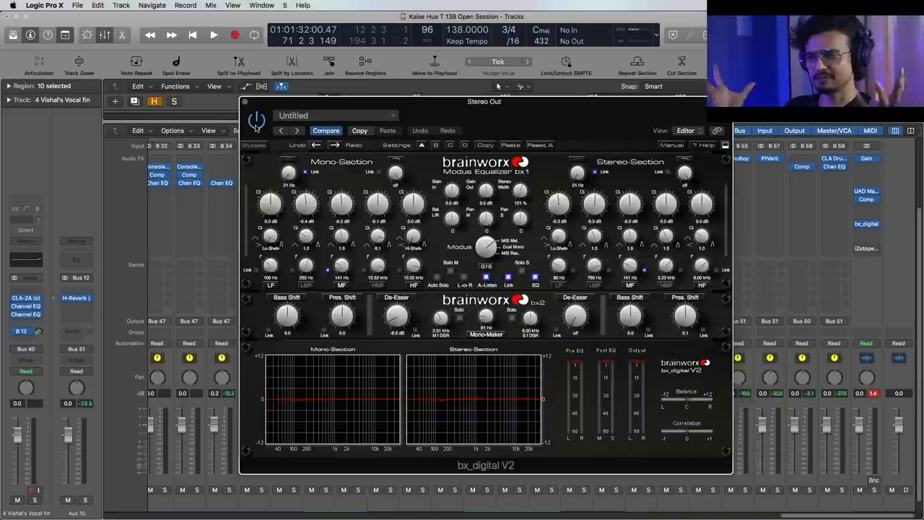
pyautogui.press('space')
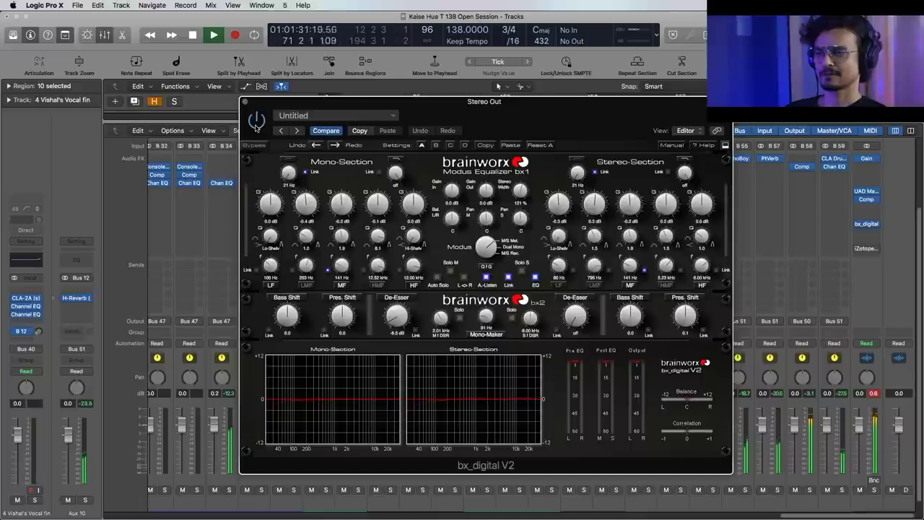
pyautogui.click(243, 103)
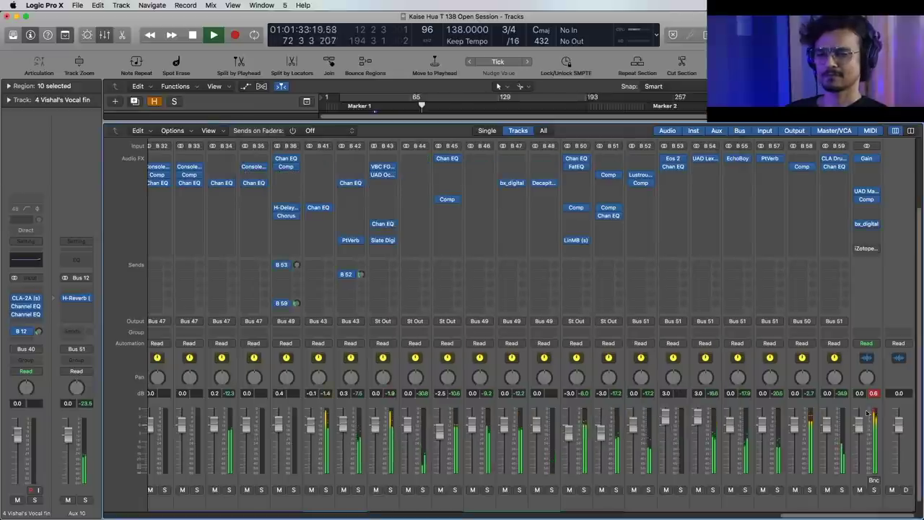
pyautogui.press('space')
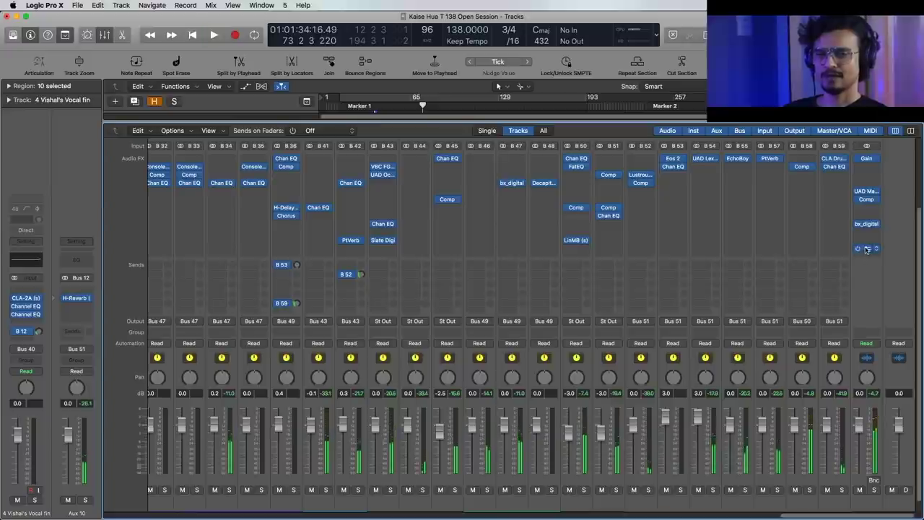
# - Re-enable the iZotope Ozone 7 Maximizer on Stereo Out while playing the song, and close its window
pyautogui.click(868, 249)
pyautogui.press('space')
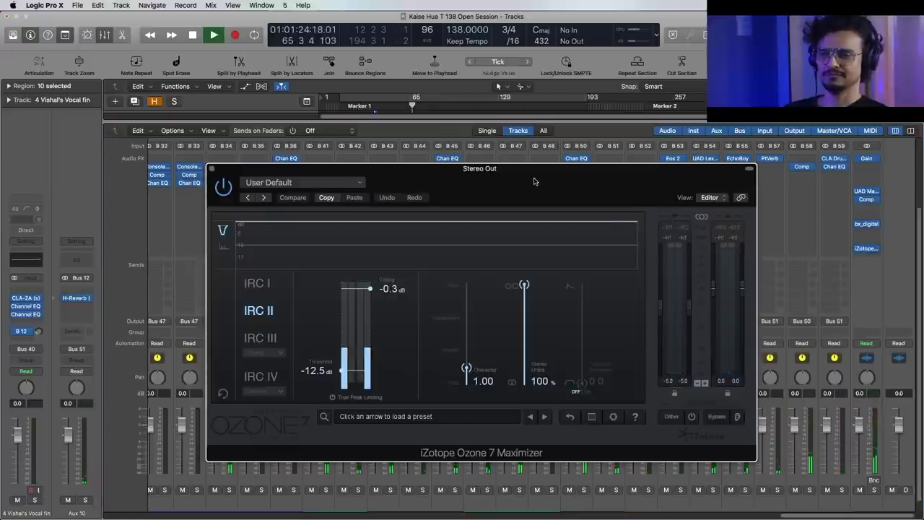
pyautogui.click(210, 169)
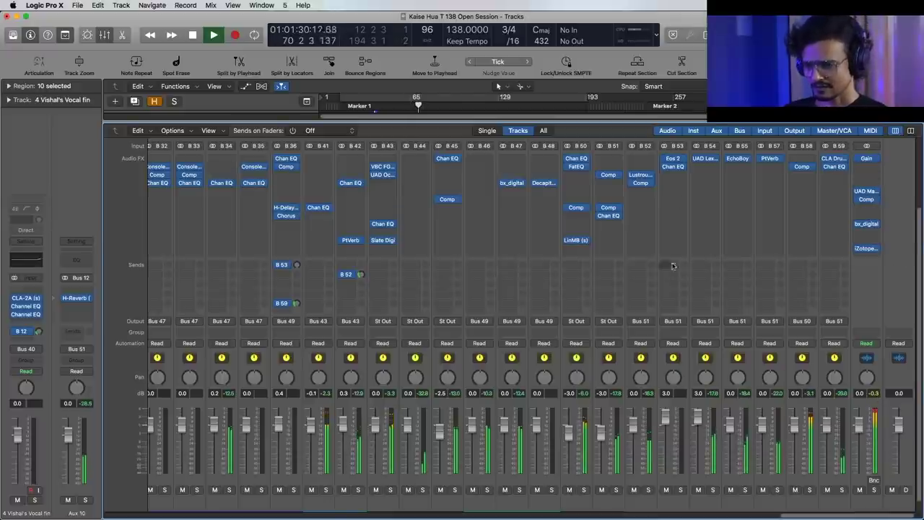
# - Hide the mixer and look through the arrangement from the vocals up to the drum tracks during playback
pyautogui.click(104, 36)
pyautogui.scroll(15, 639, 281)
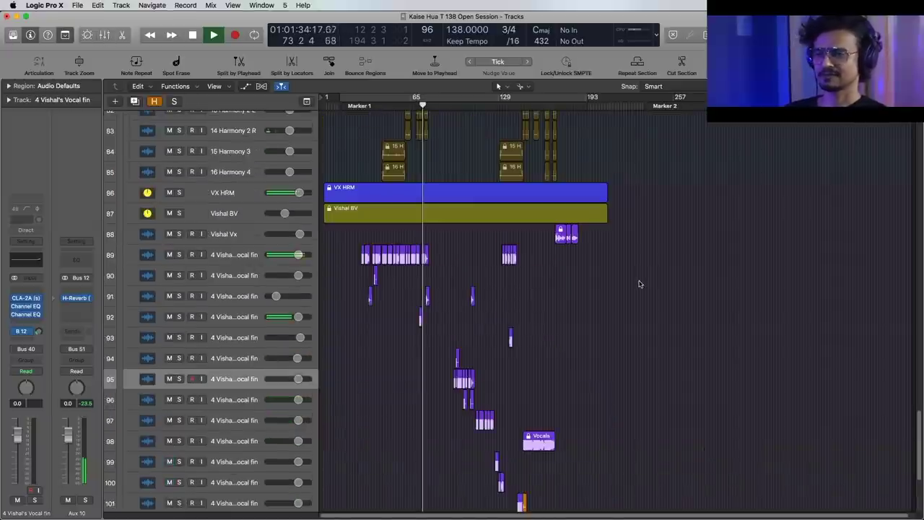
pyautogui.scroll(20, 638, 285)
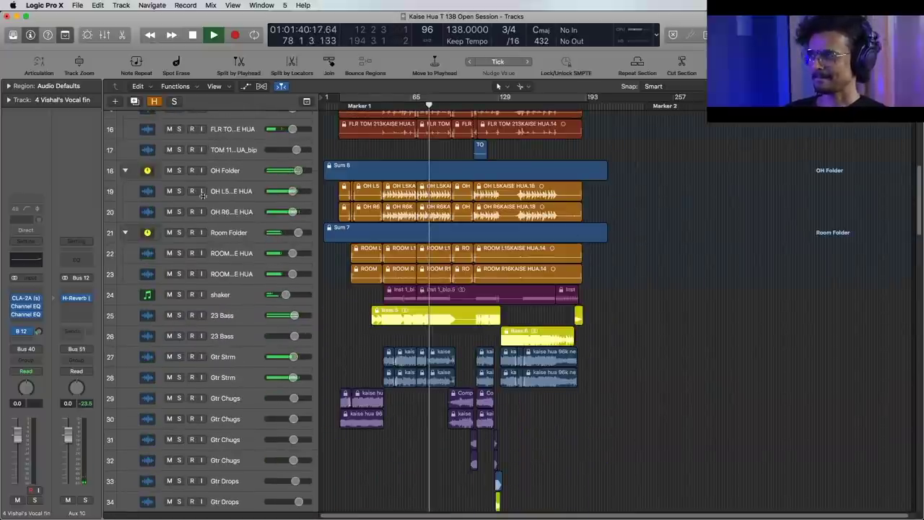
pyautogui.press('space')
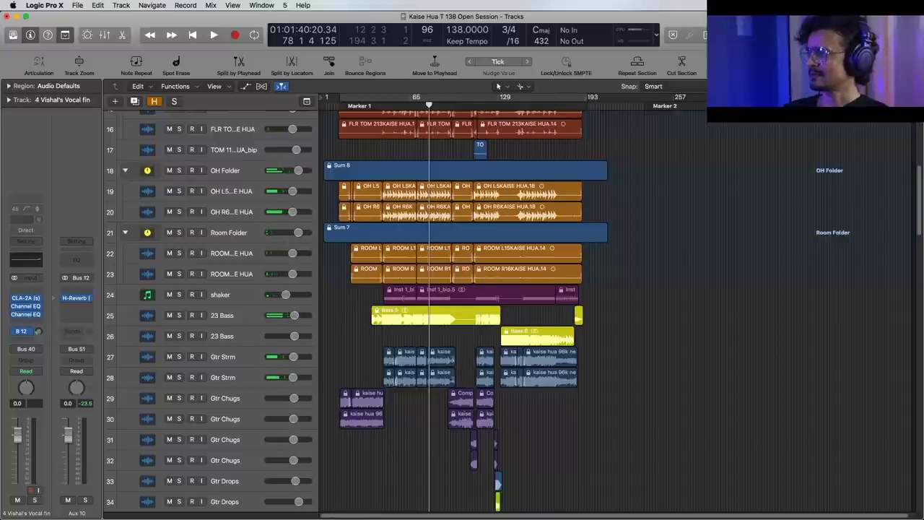